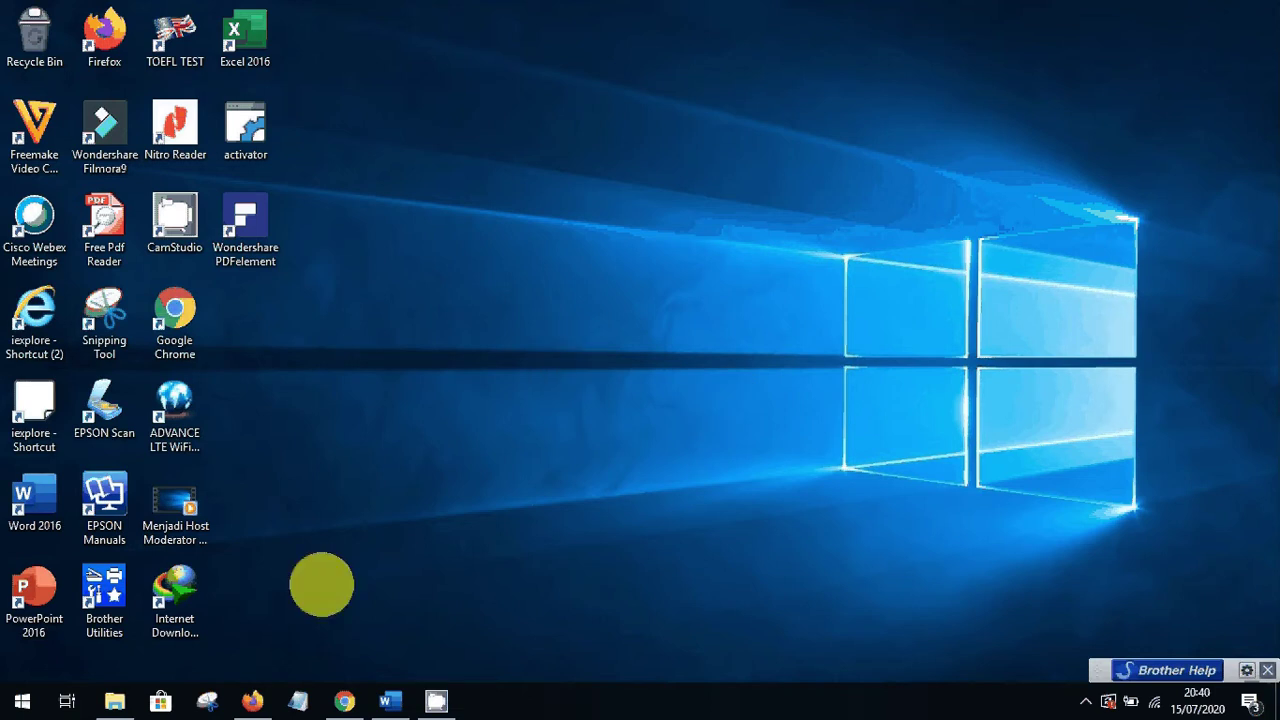
# Step: Open the Classroom assignment's Blank Quiz in the Google Forms editor
pyautogui.click(345, 702)
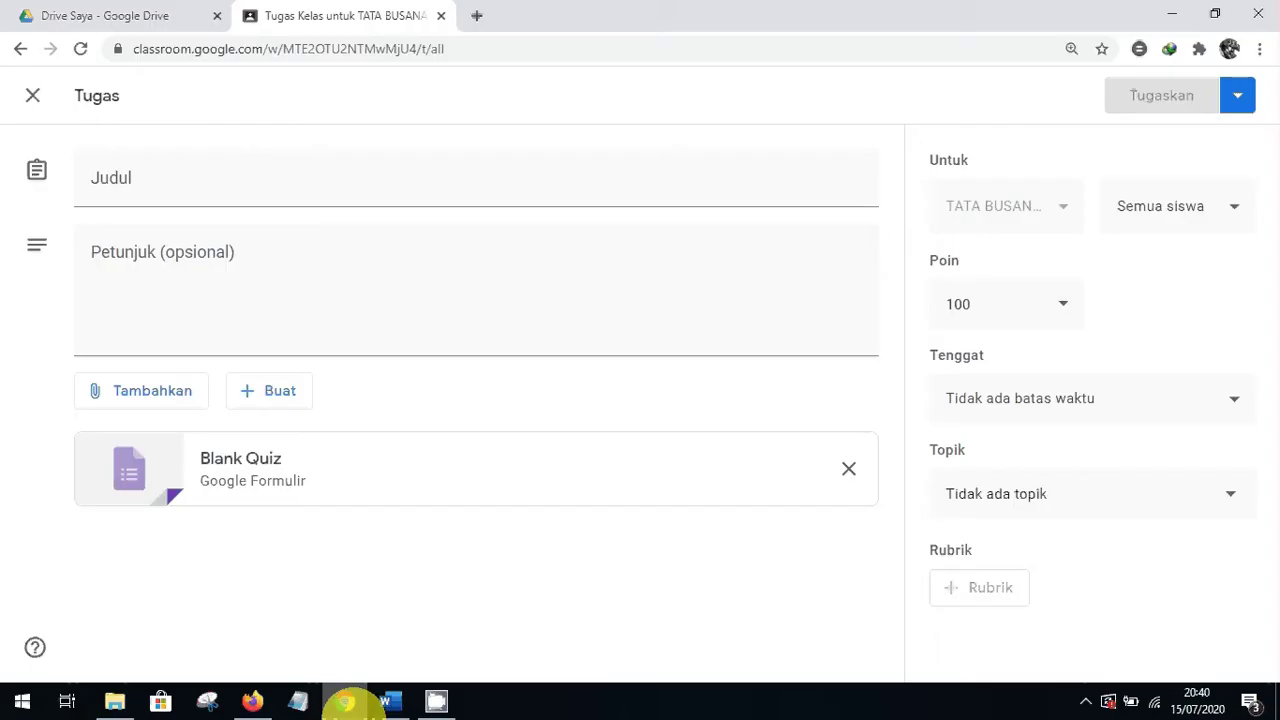
pyautogui.click(252, 700)
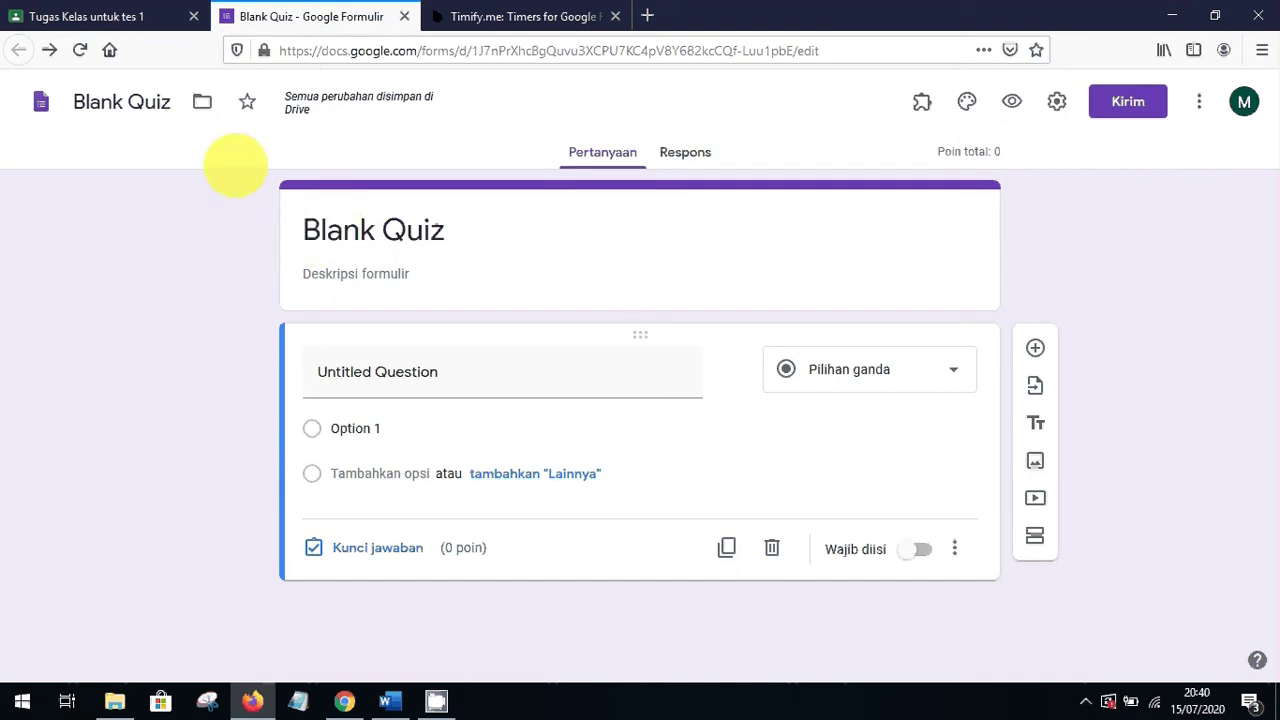
# Step: Change the form heading to 'Simulasi Tes'
pyautogui.moveTo(382, 230); pyautogui.dragTo(298, 236)
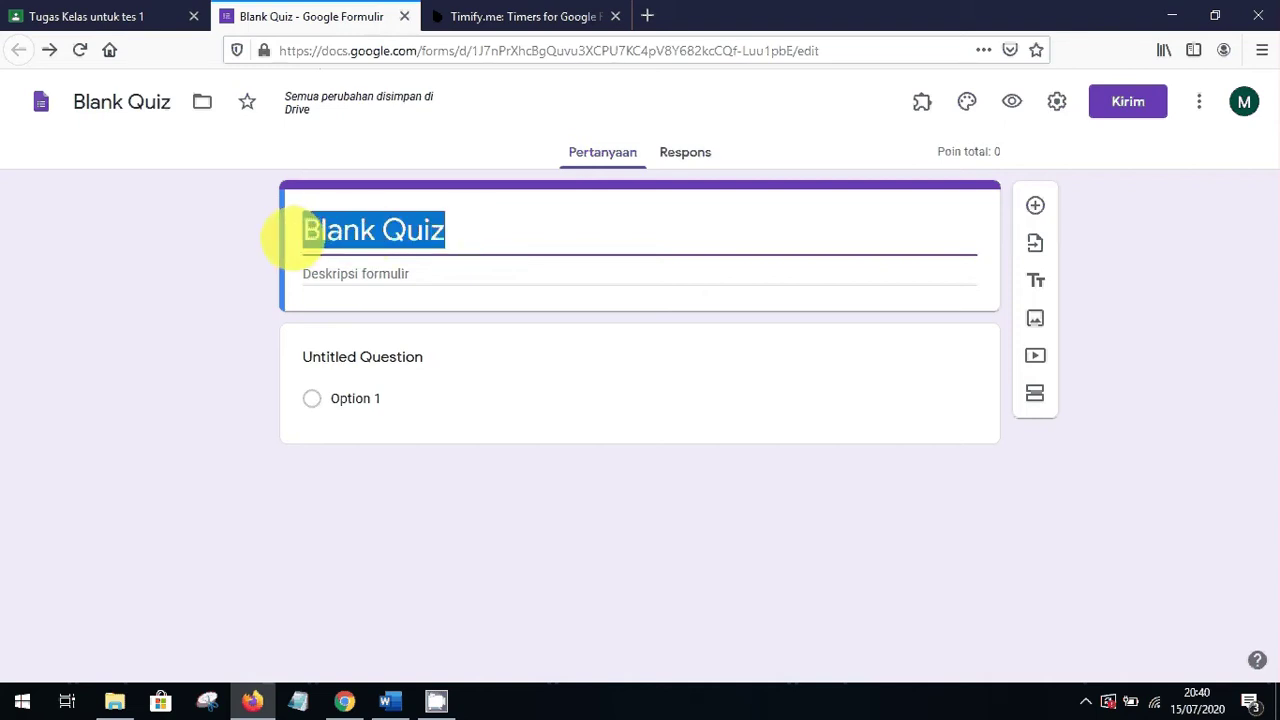
pyautogui.write('t')
pyautogui.press('BackSpace')
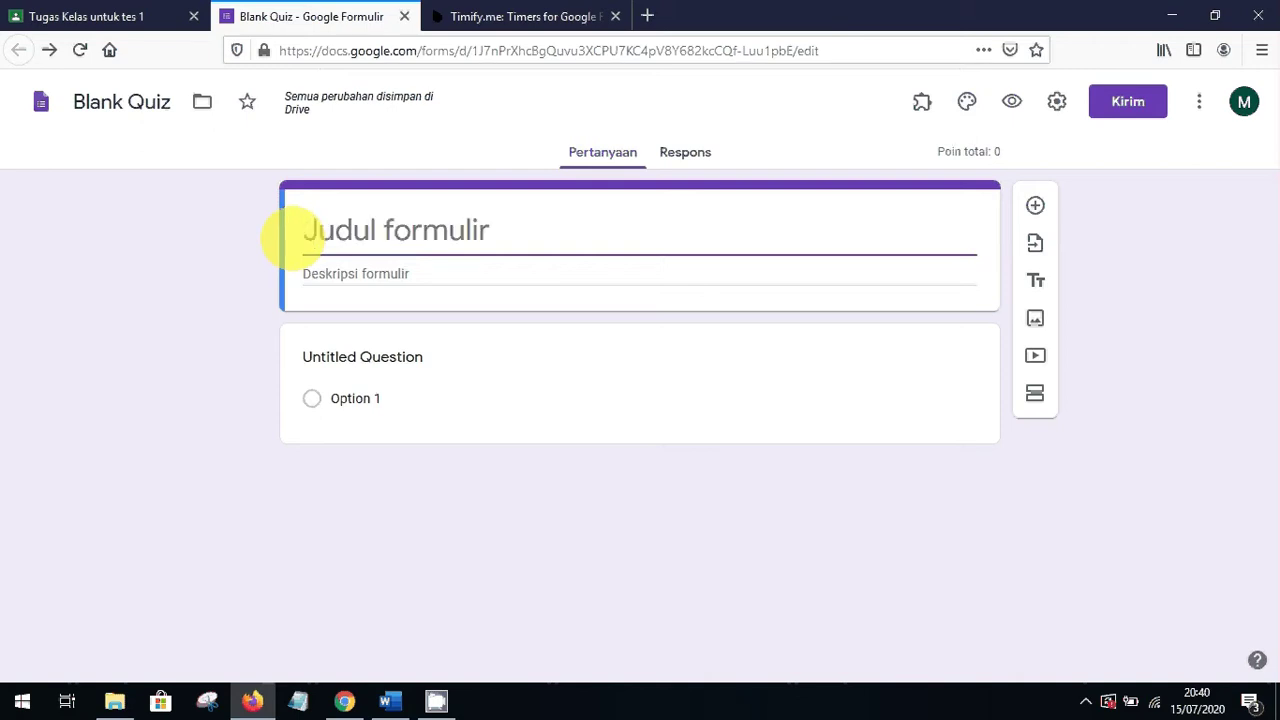
pyautogui.write('Si')
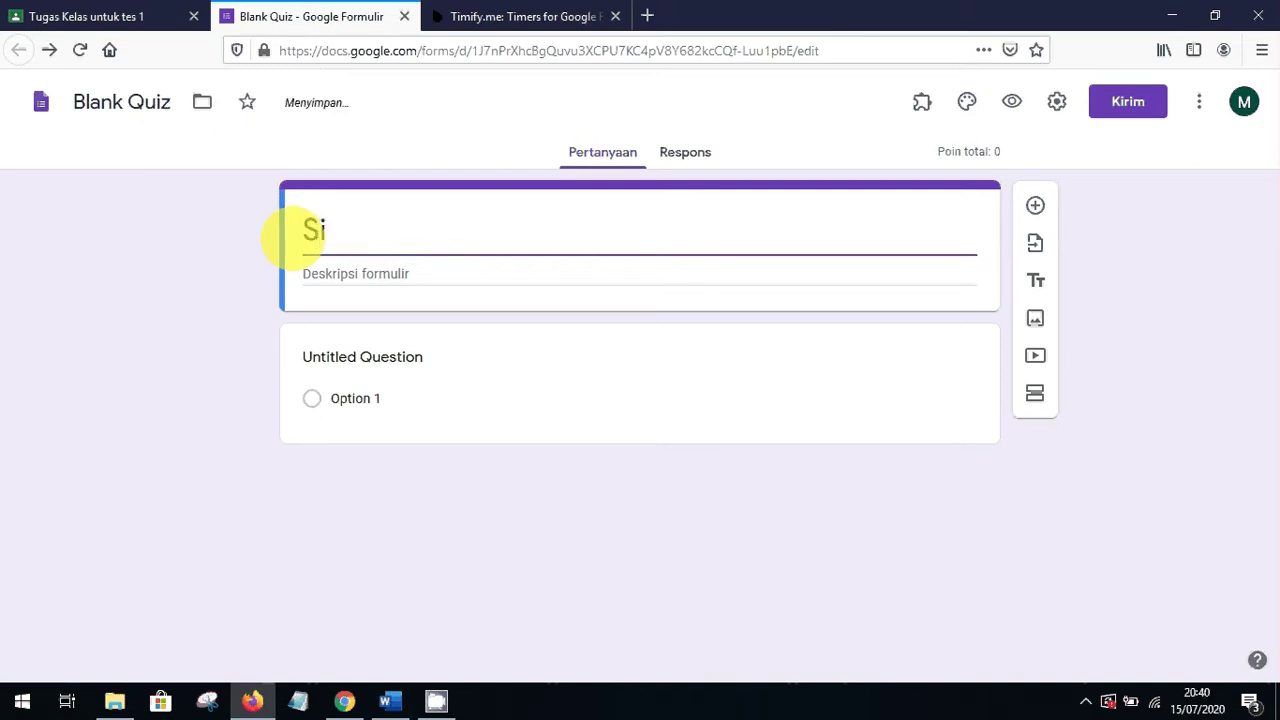
pyautogui.write('mulas')
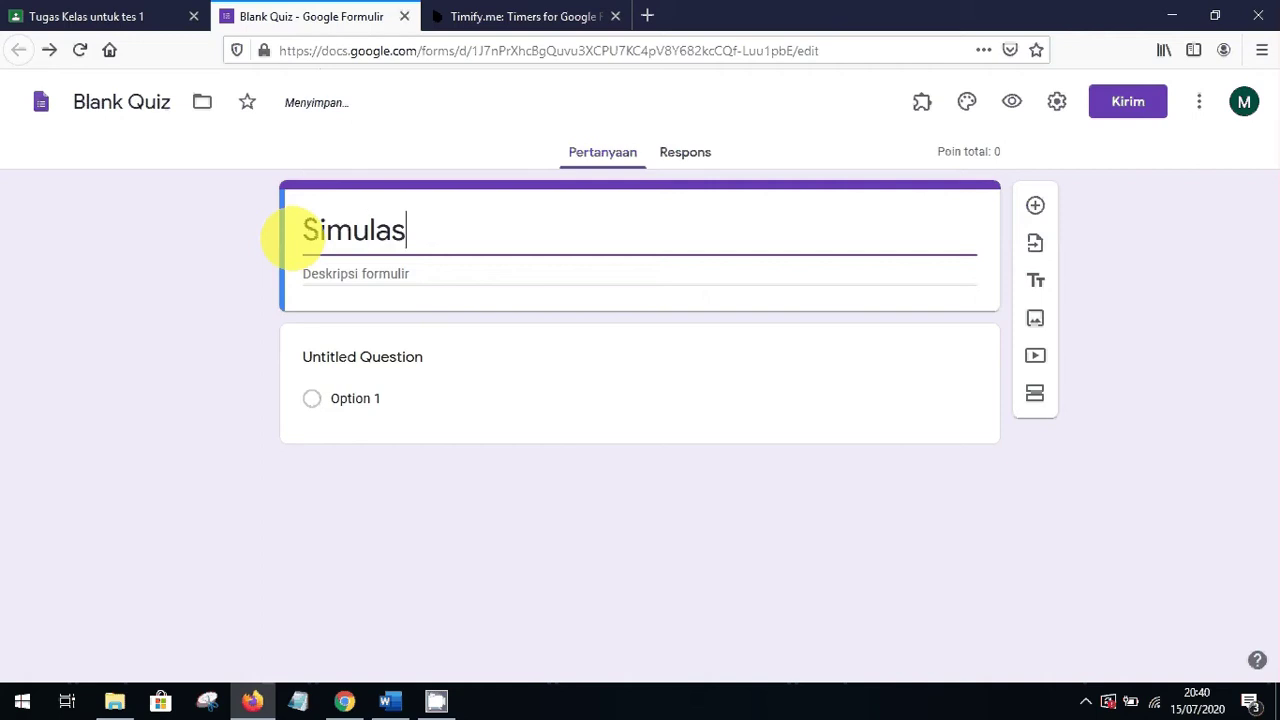
pyautogui.write('i Tes')
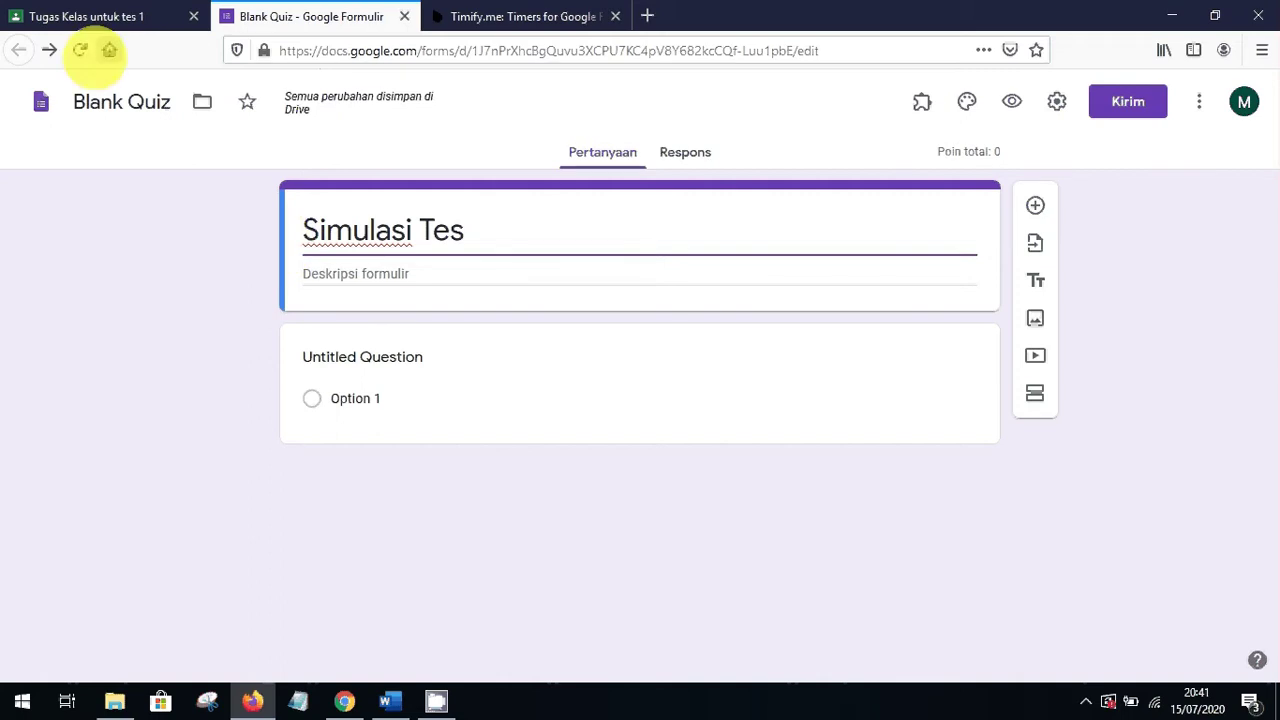
# Step: Rename the form's file name to 'Simulasi Tes'
pyautogui.click(132, 102)
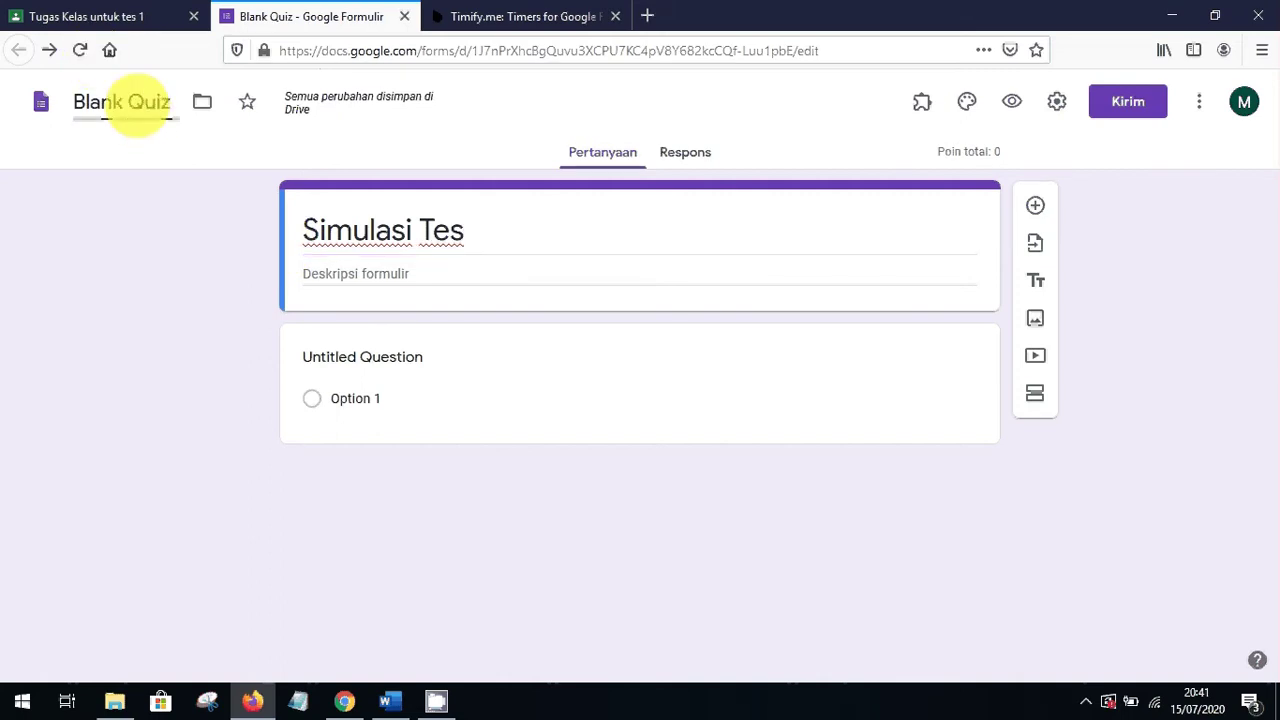
pyautogui.hotkey('ctrl', 'a')
pyautogui.write('s')
pyautogui.press('BackSpace')
pyautogui.write('Fo')
pyautogui.press('BackSpace')
pyautogui.press('BackSpace')
pyautogui.write('S')
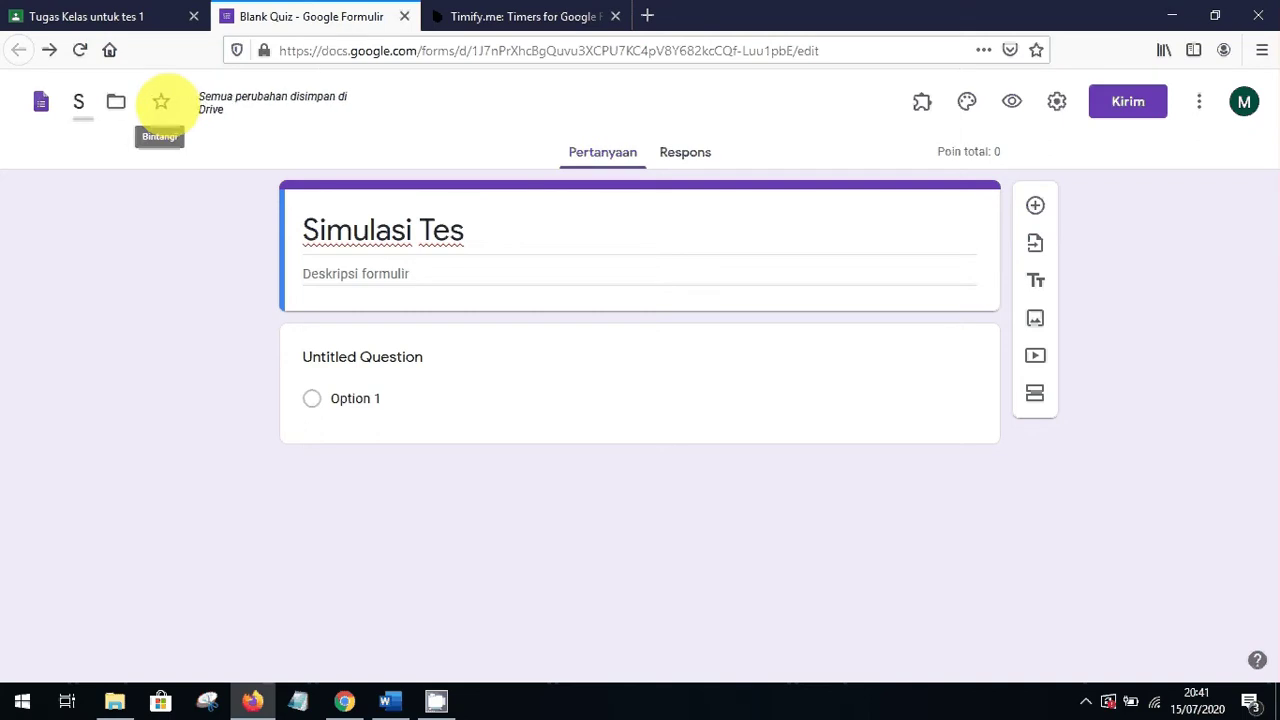
pyautogui.write('imulasi Tes')
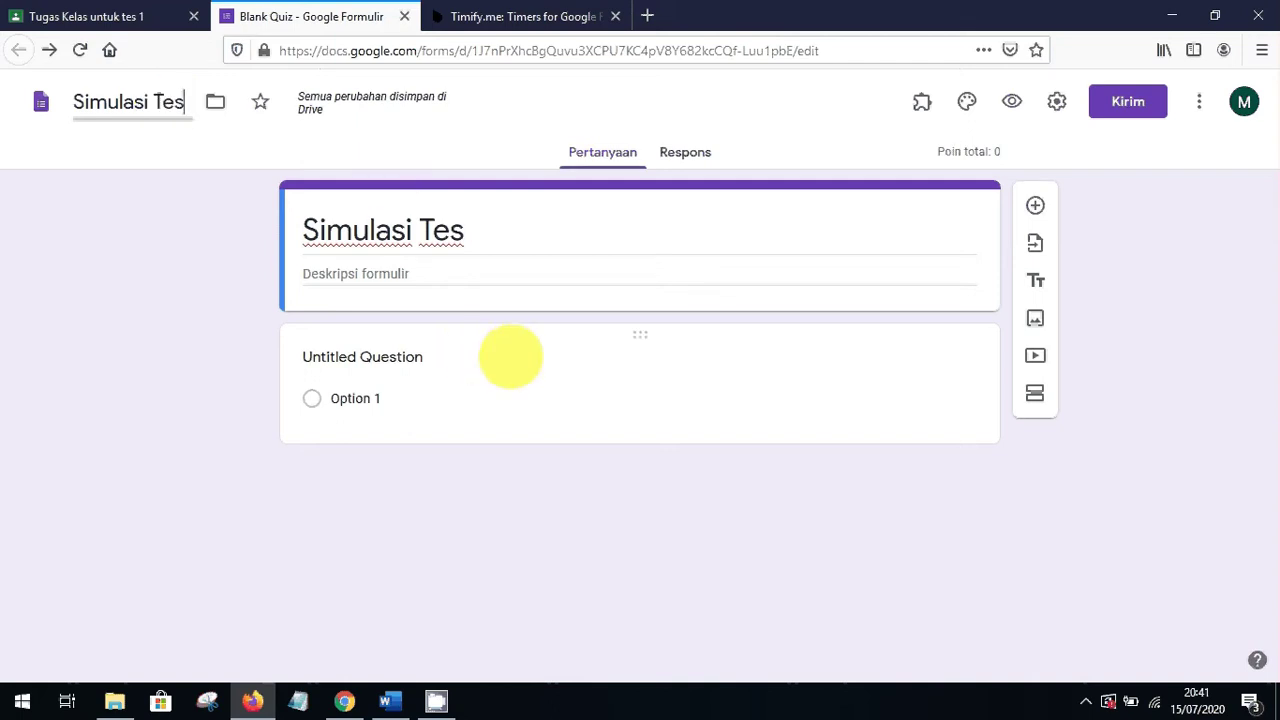
pyautogui.click(1260, 251)
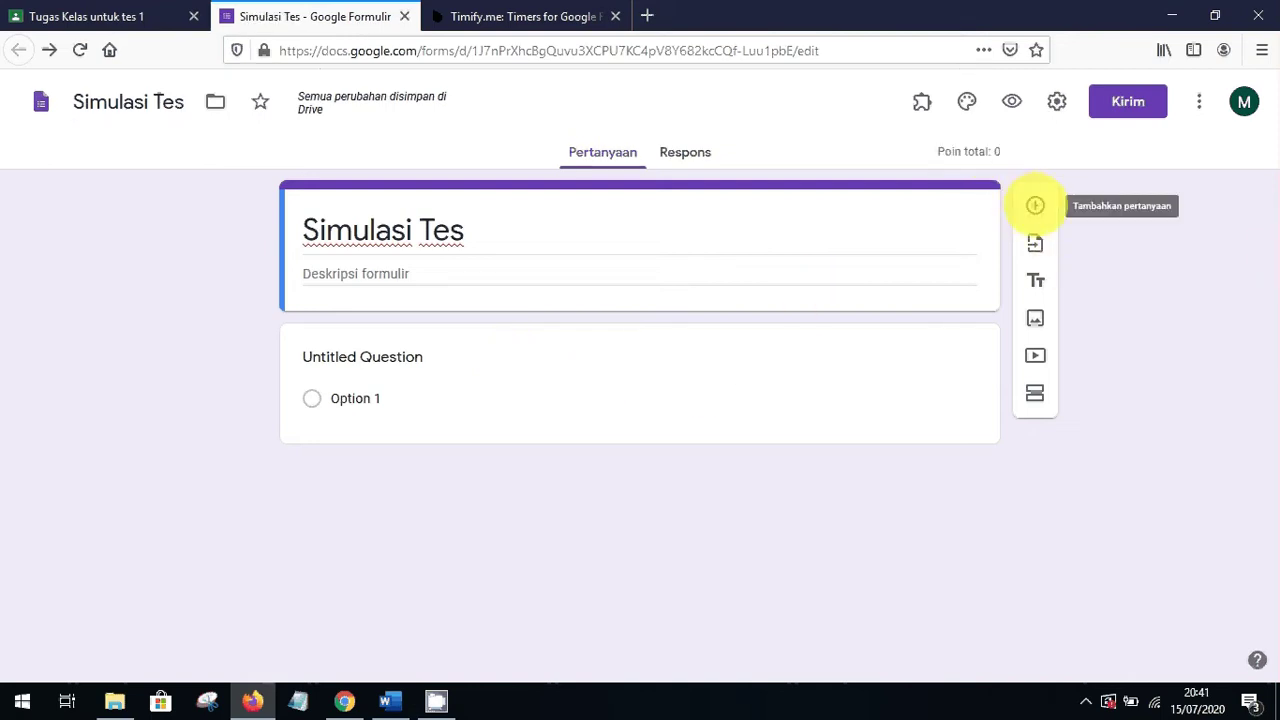
# Step: Title the first question 'LOGIN' and set its type to Jawaban singkat
pyautogui.click(766, 389)
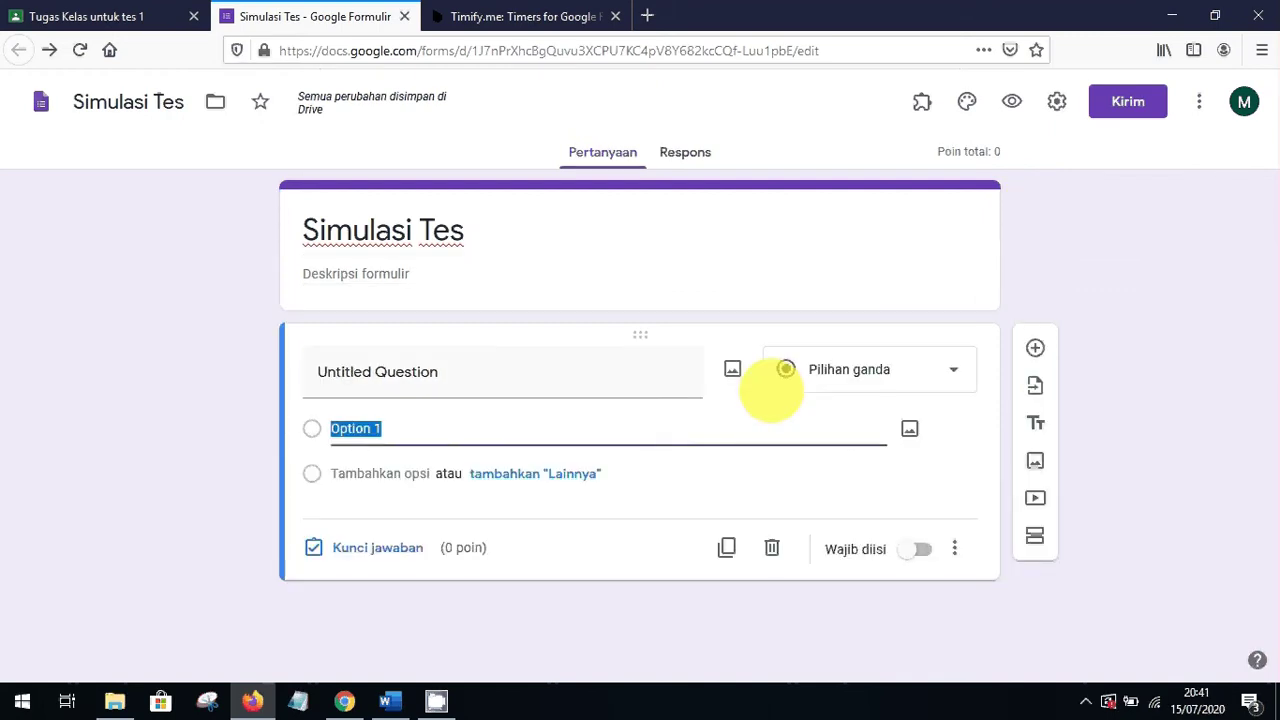
pyautogui.click(482, 373)
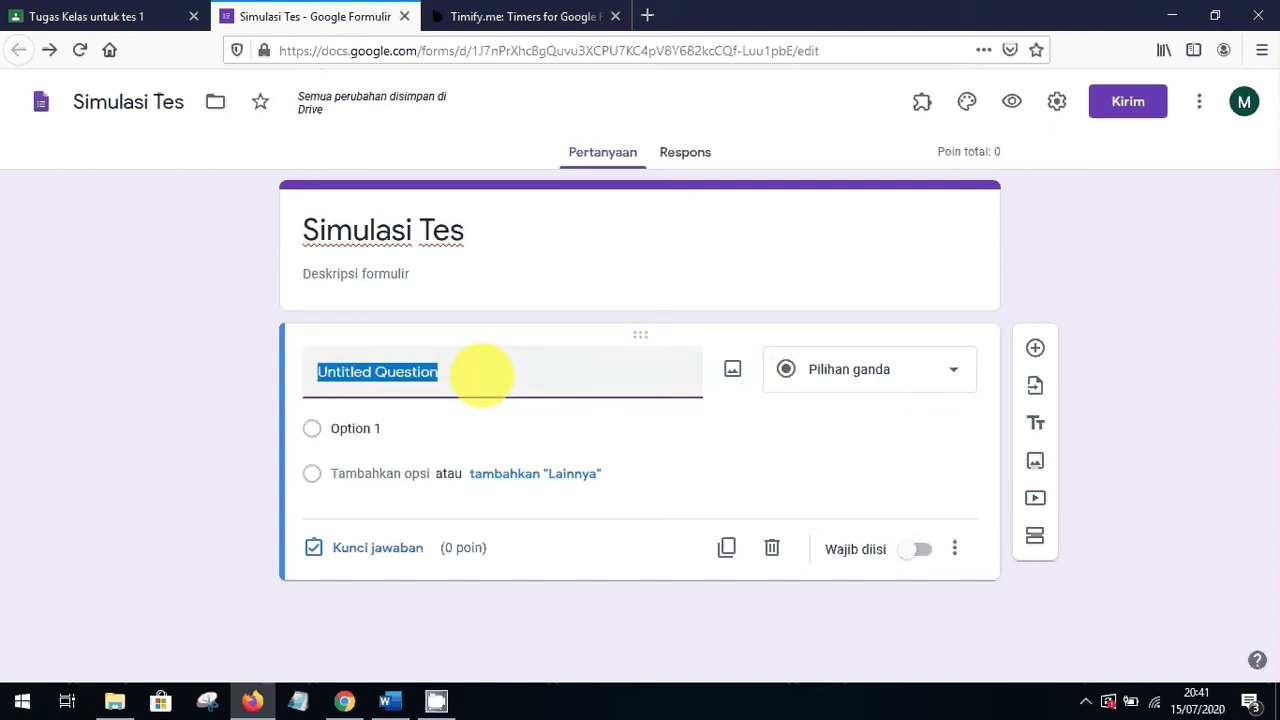
pyautogui.write('LOGIN')
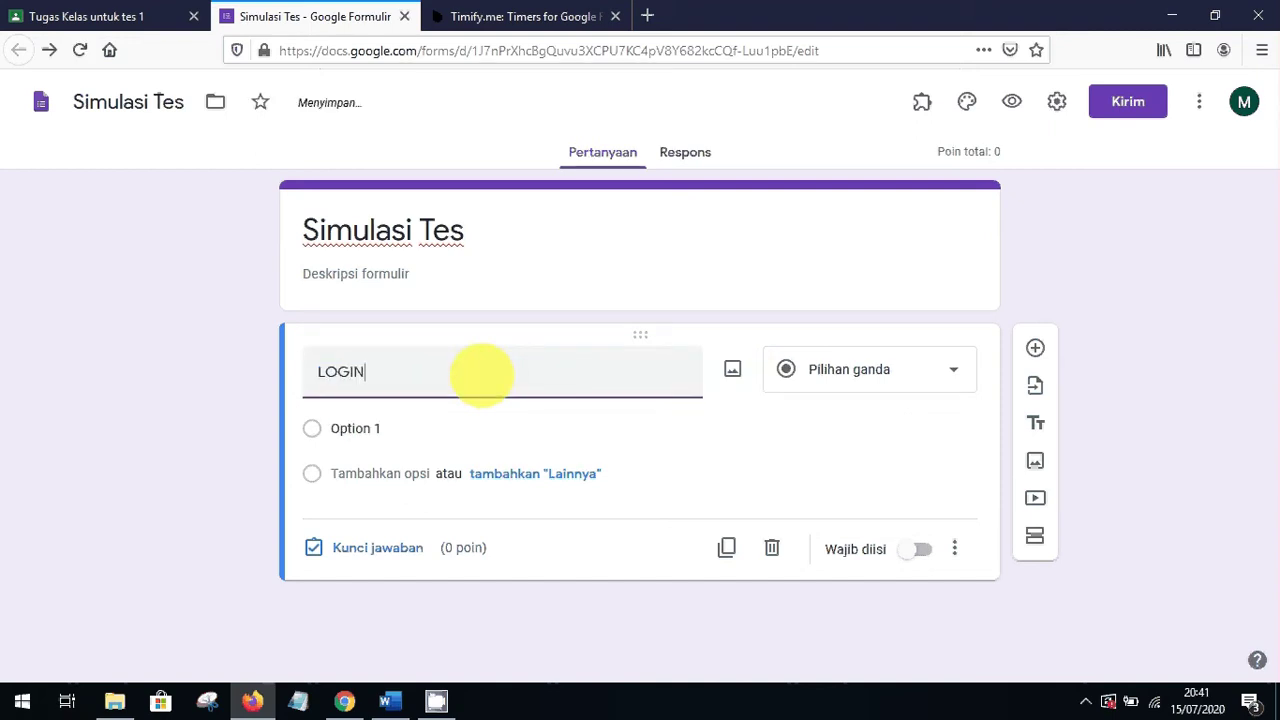
pyautogui.click(852, 390)
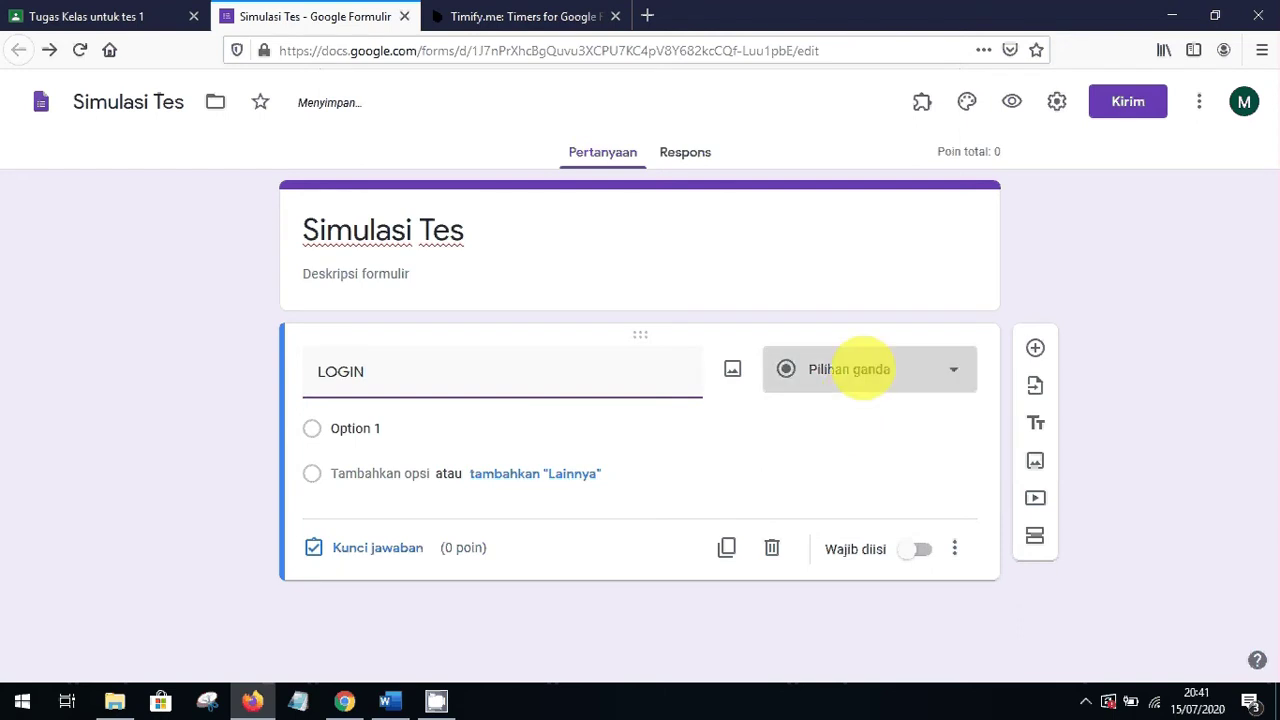
pyautogui.click(859, 122)
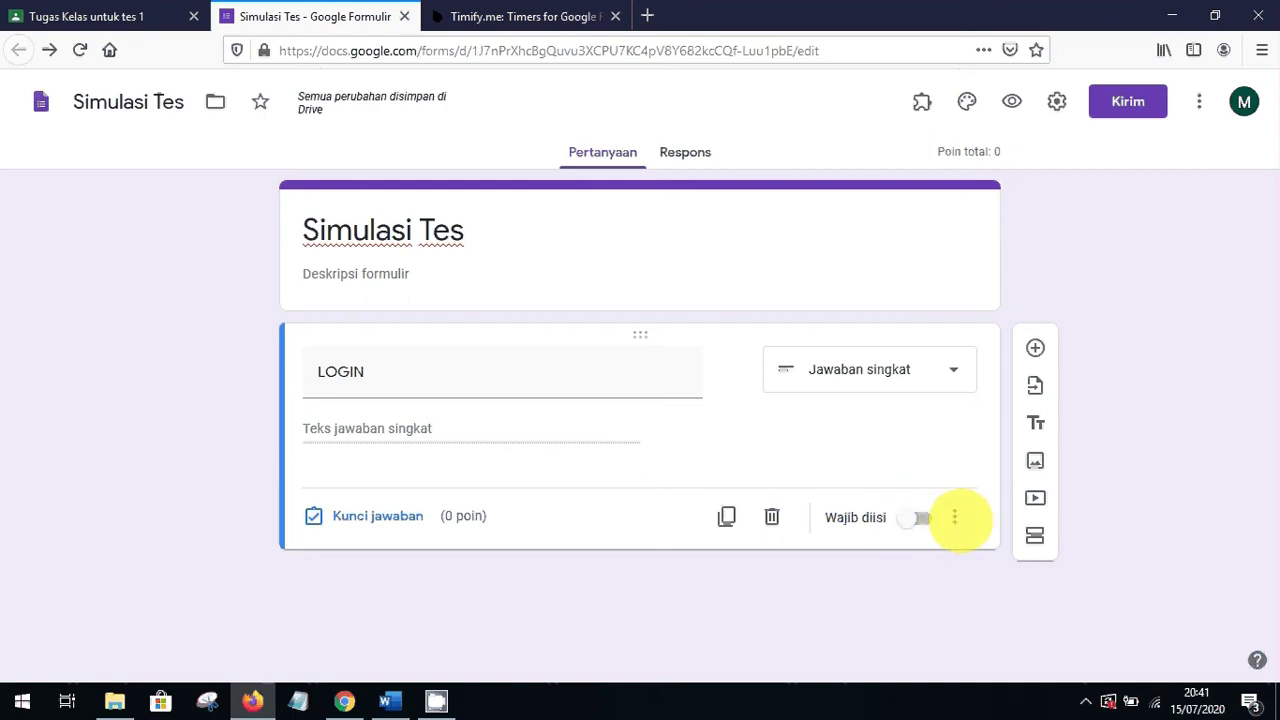
pyautogui.click(955, 517)
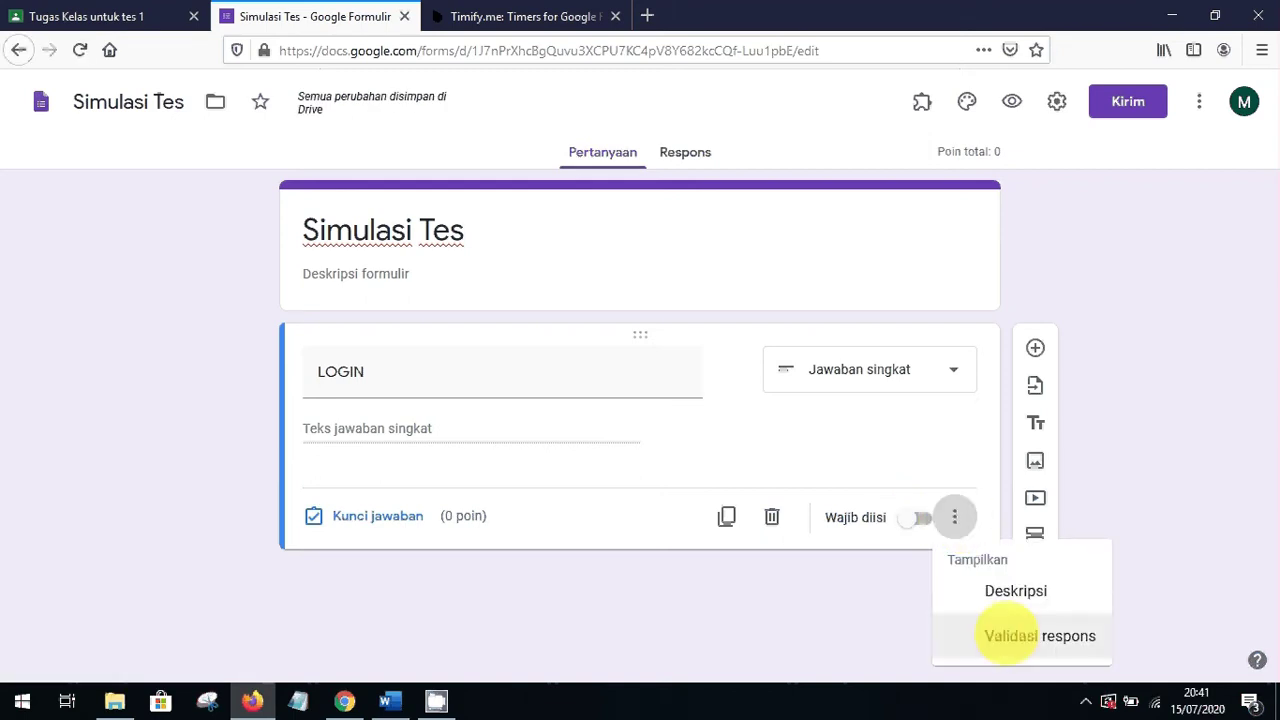
pyautogui.click(1005, 634)
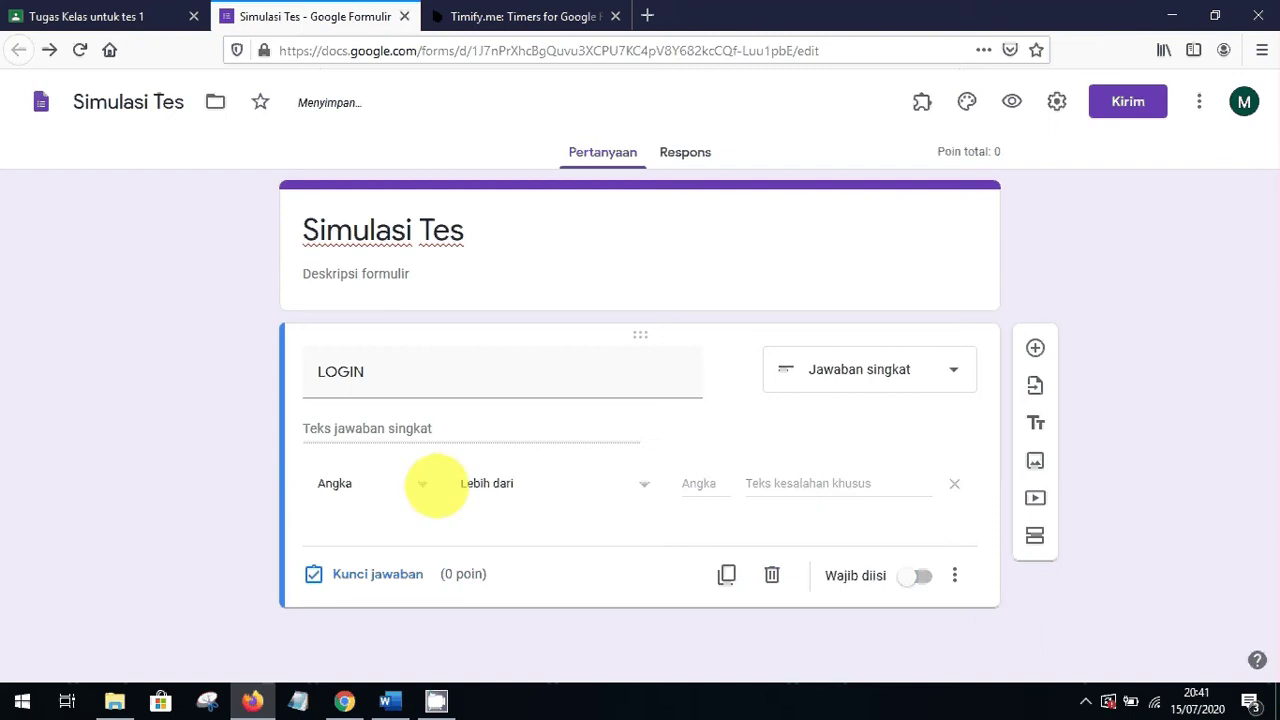
pyautogui.click(421, 484)
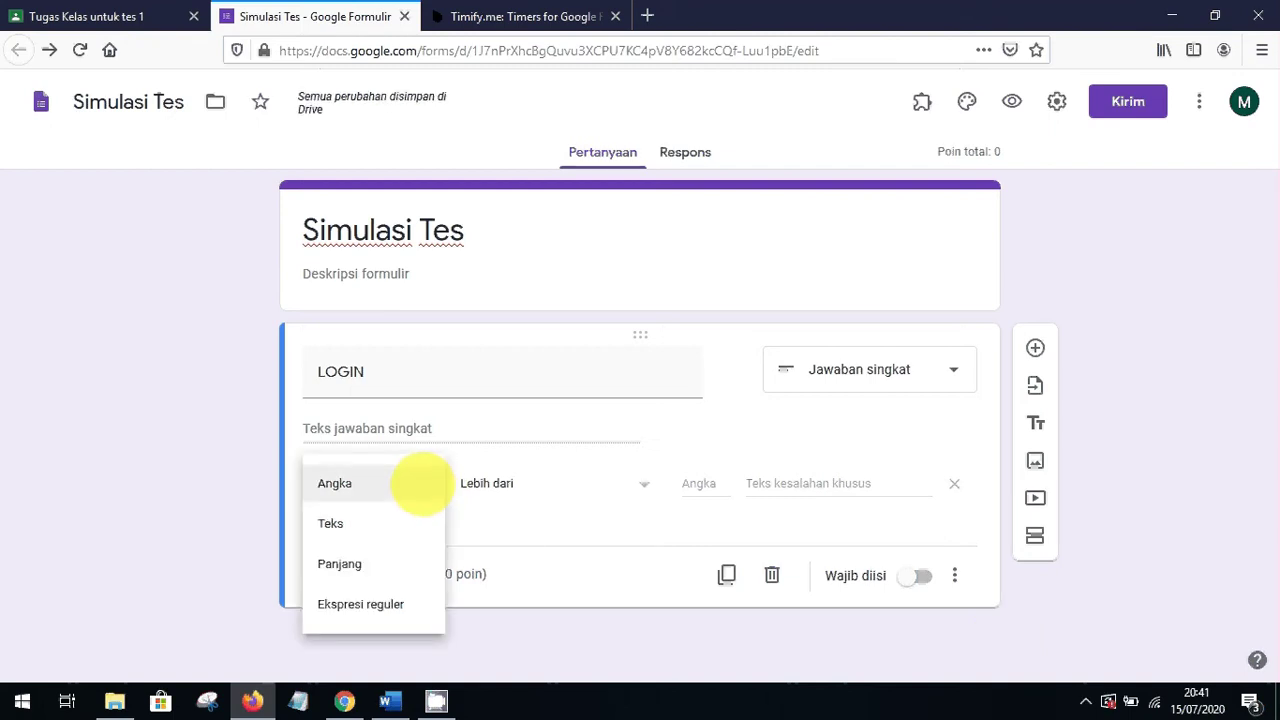
pyautogui.click(403, 519)
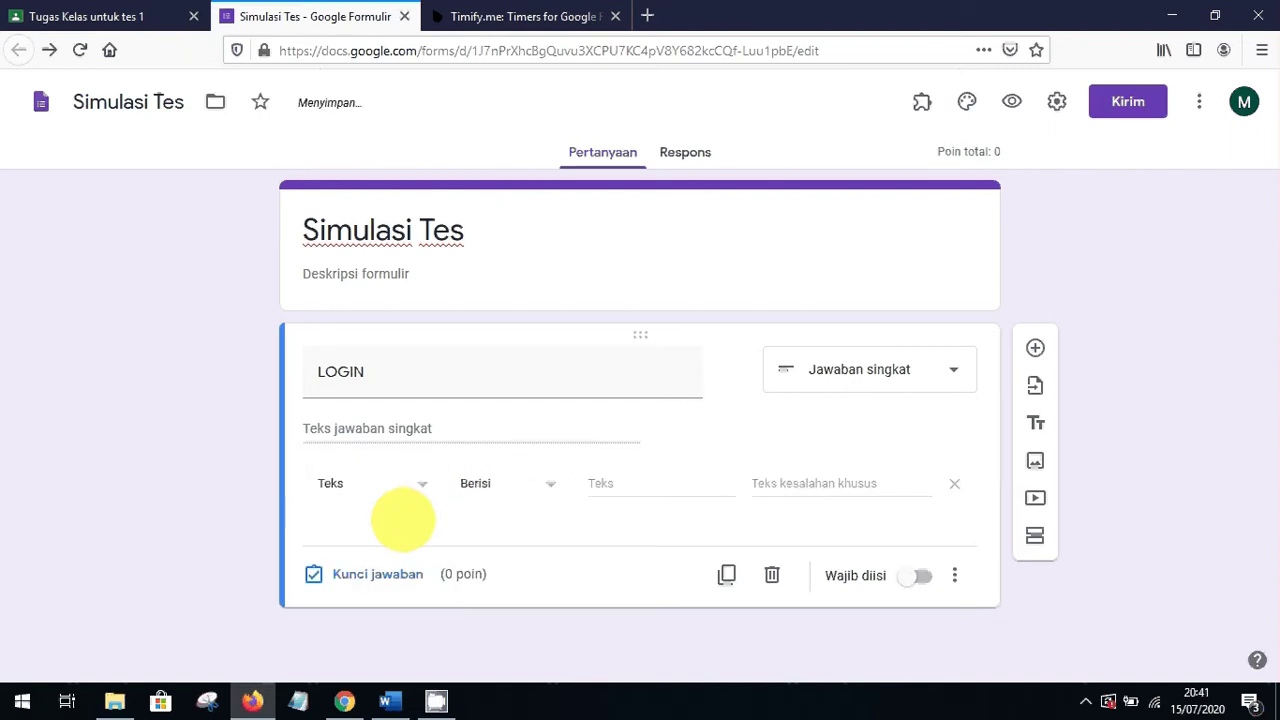
pyautogui.click(628, 484)
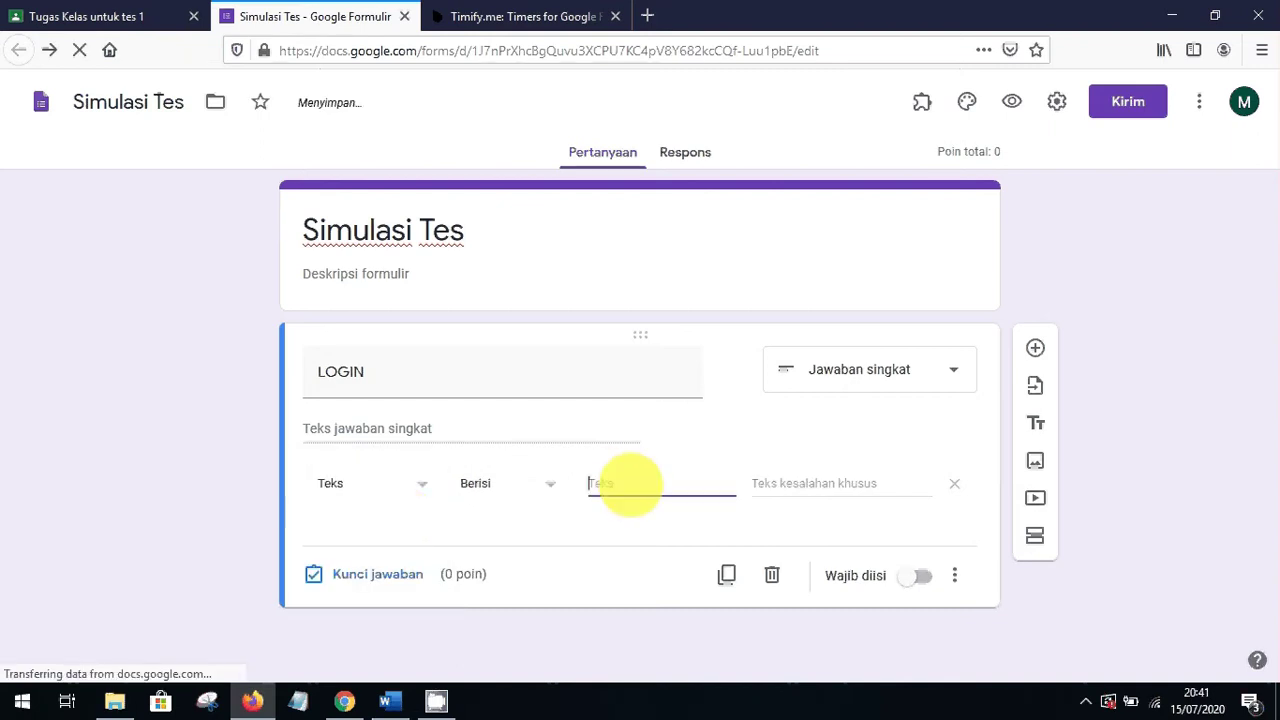
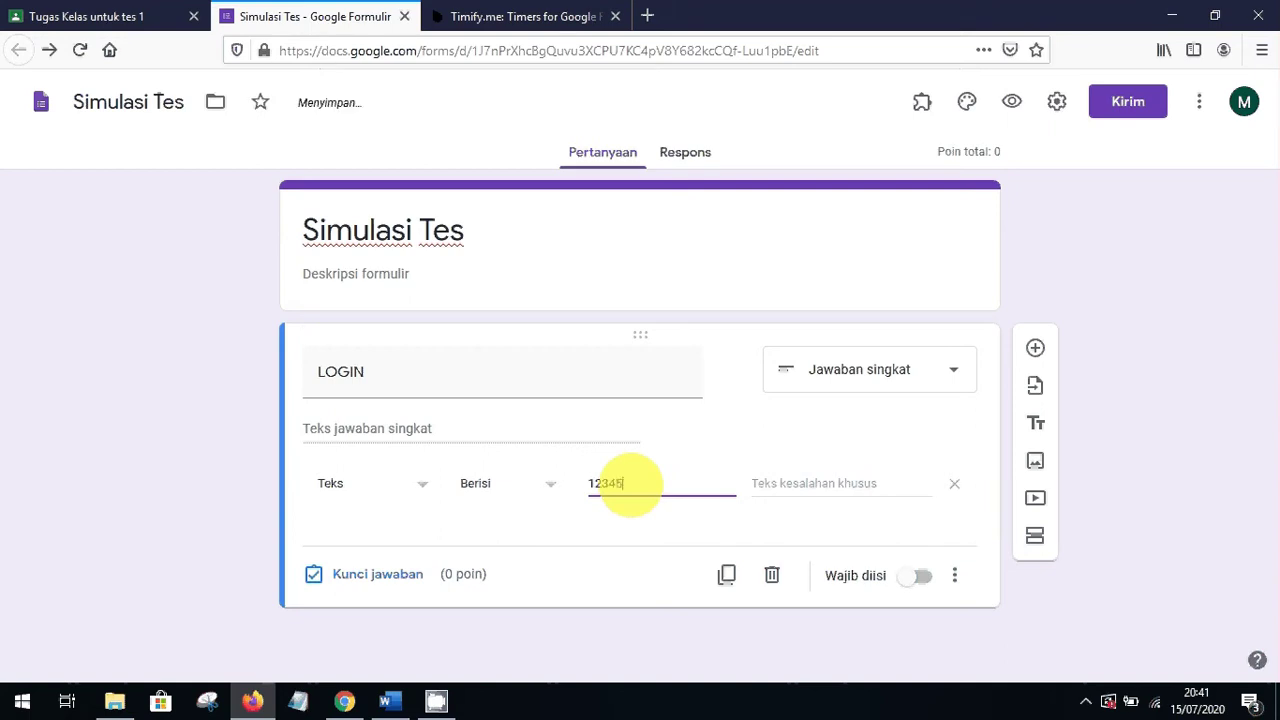
pyautogui.click(830, 483)
pyautogui.write('K')
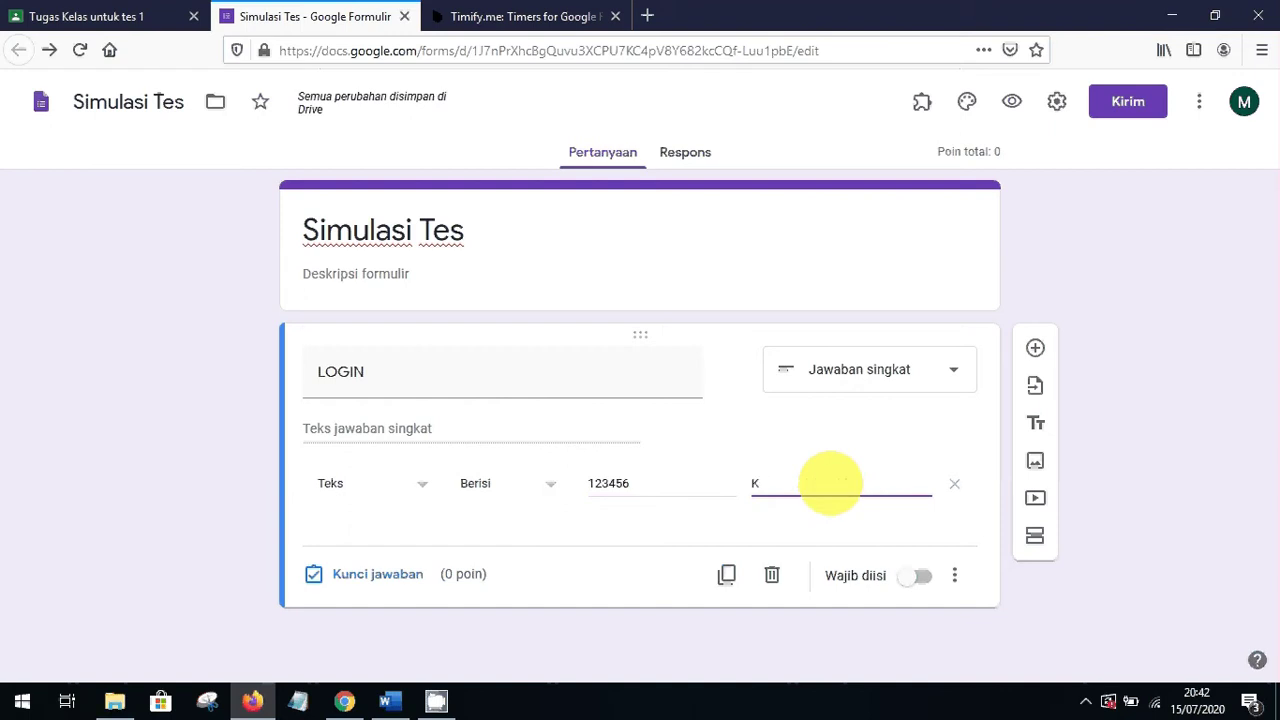
pyautogui.write('O')
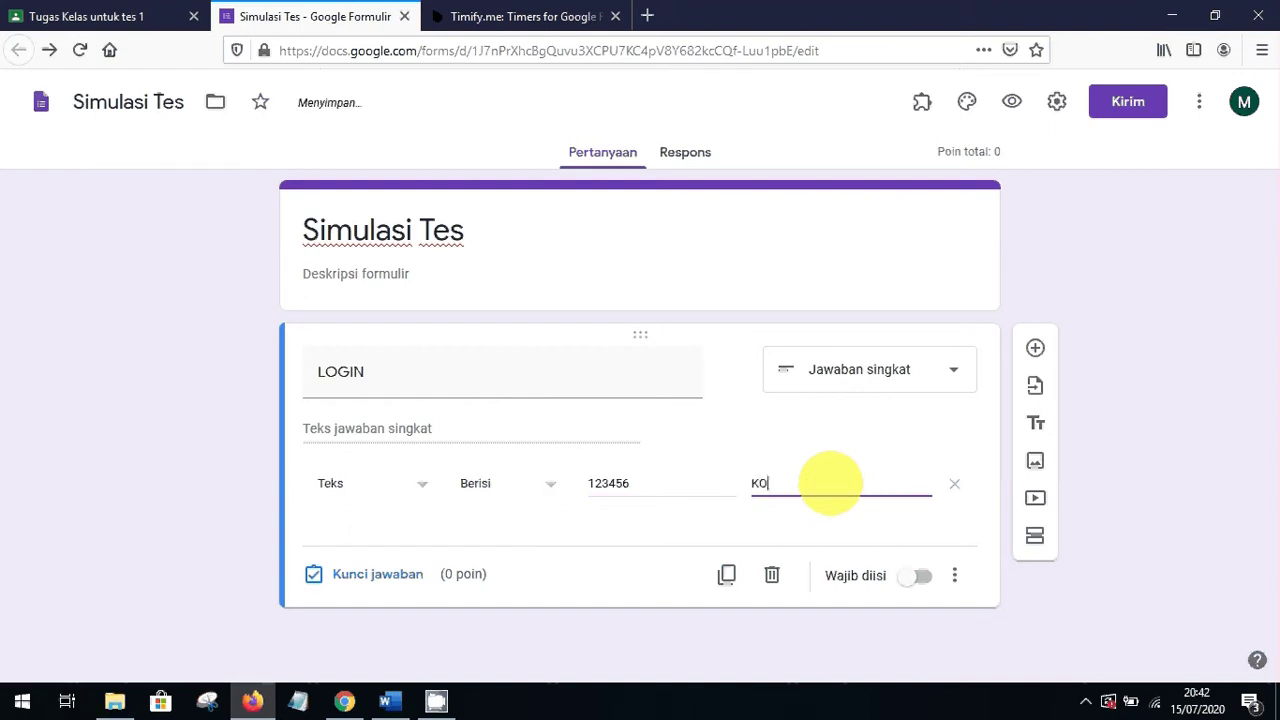
pyautogui.write('DE YANG ANDA MASU')
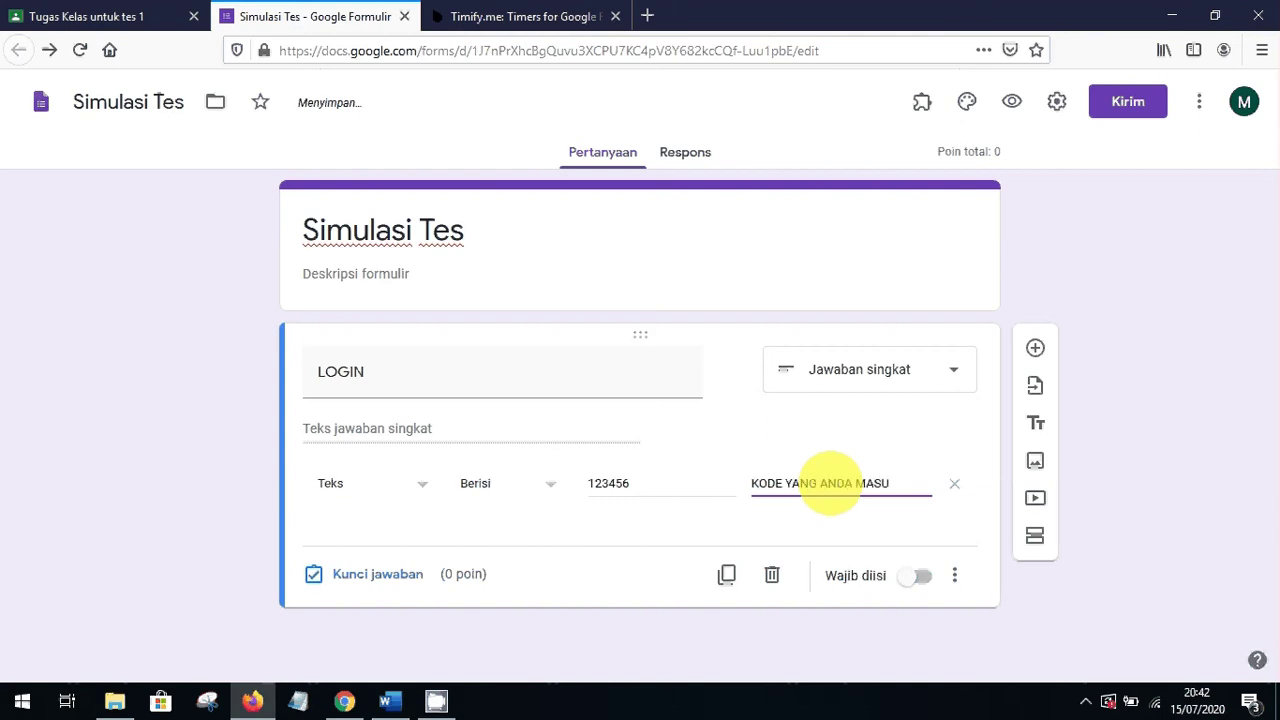
pyautogui.write('KAN SAL')
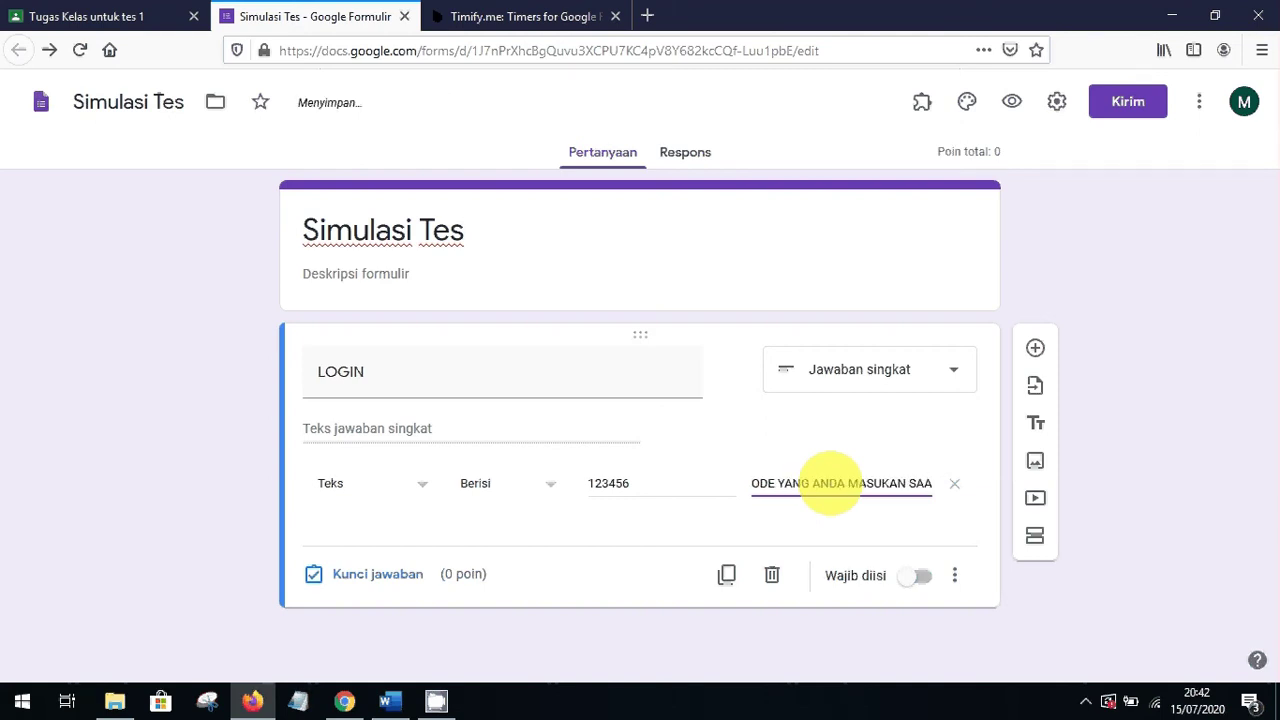
pyautogui.write('AH')
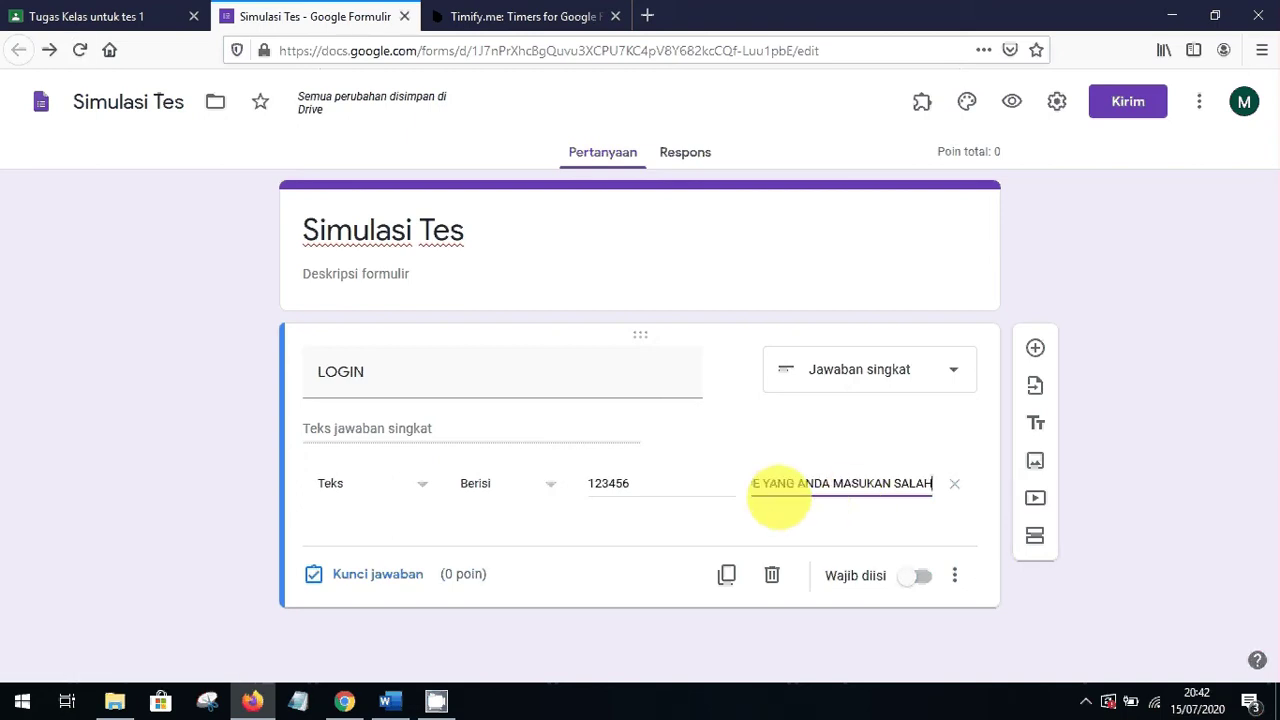
pyautogui.click(798, 520)
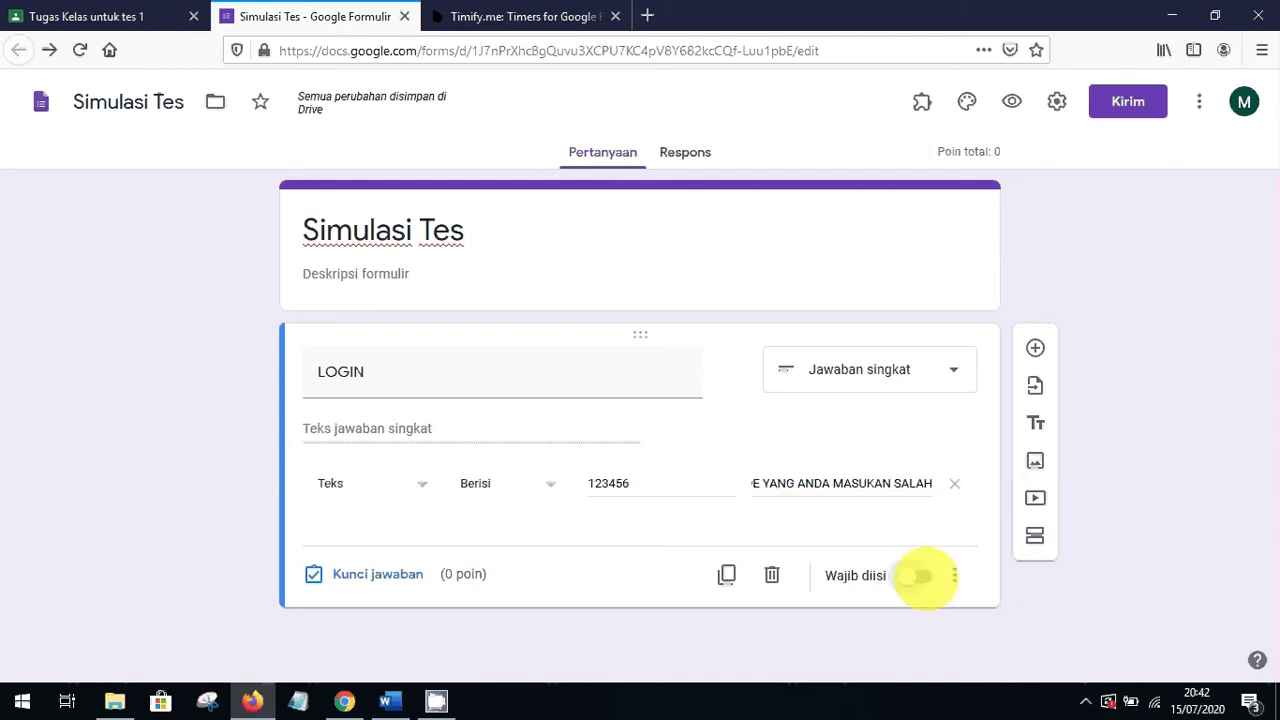
pyautogui.click(921, 576)
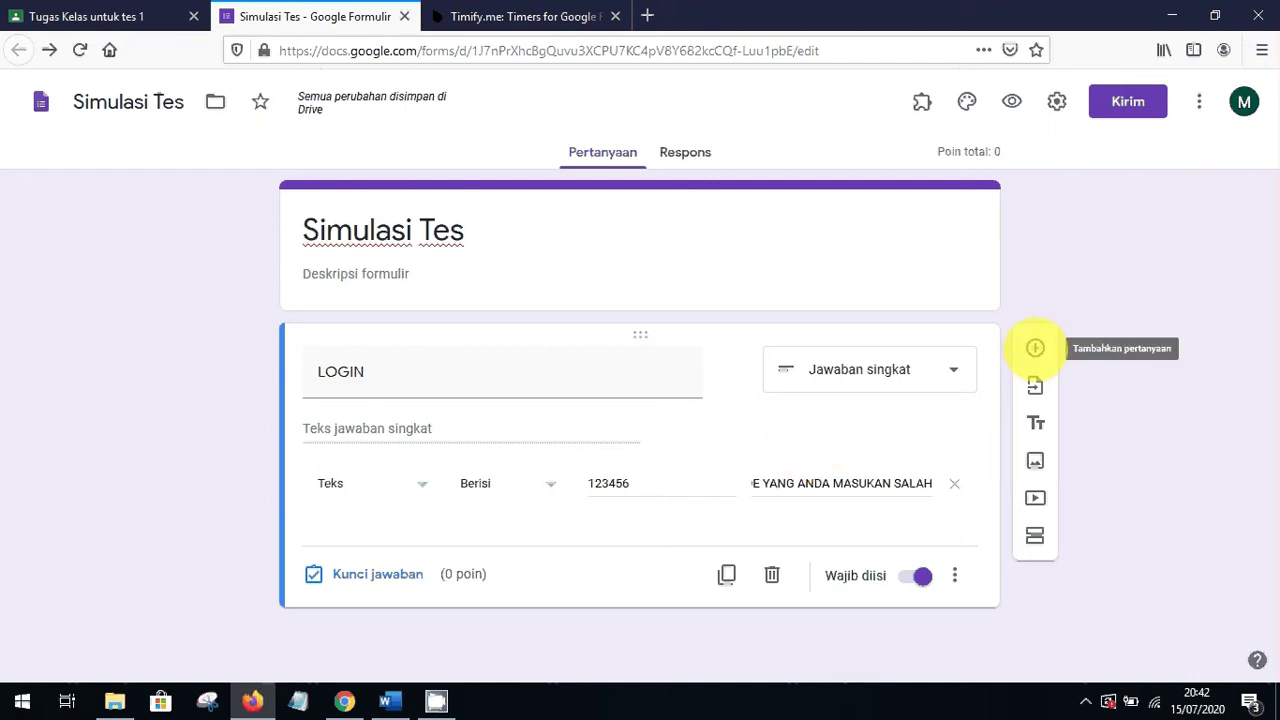
# Step: Add a new question titled 'NAMA LENGKAP' below LOGIN
pyautogui.click(1035, 348)
pyautogui.click(412, 530)
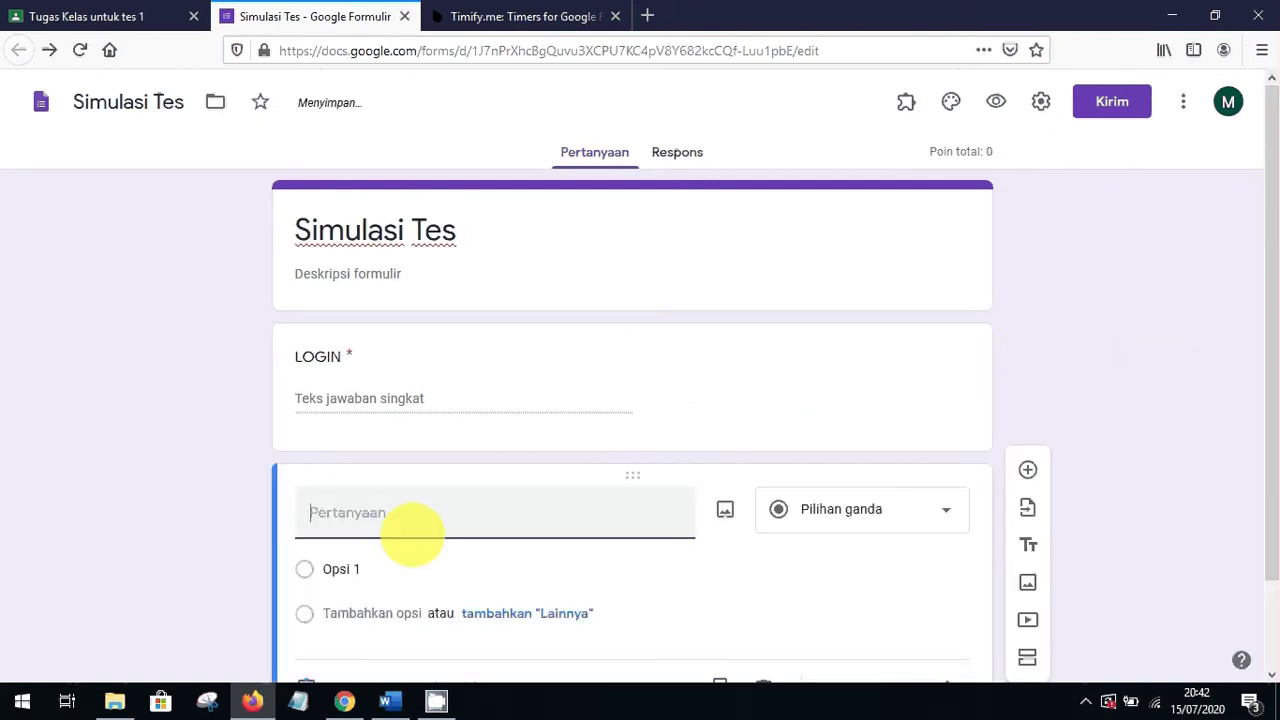
pyautogui.write('NAMA KENGKAP')
pyautogui.press('BackSpace')
pyautogui.press('BackSpace')
pyautogui.press('BackSpace')
pyautogui.press('BackSpace')
pyautogui.press('BackSpace')
pyautogui.press('BackSpace')
pyautogui.press('BackSpace')
pyautogui.write('LEN')
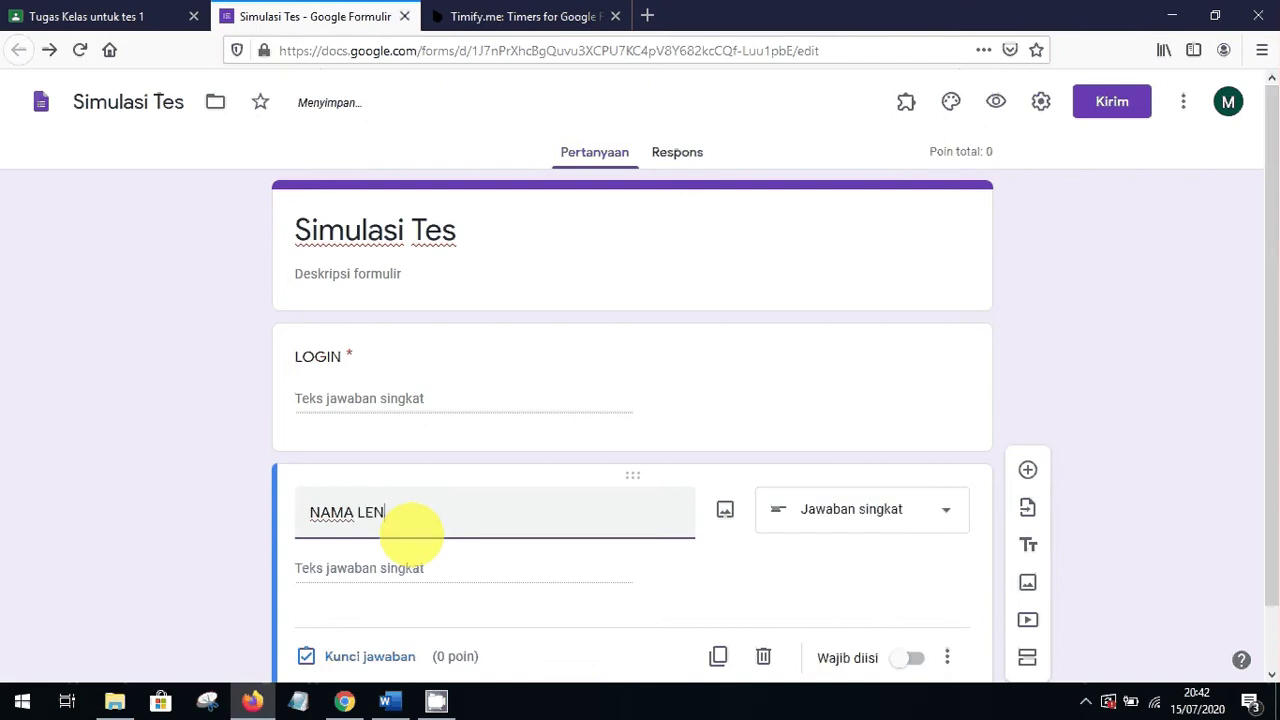
pyautogui.write('GKAP')
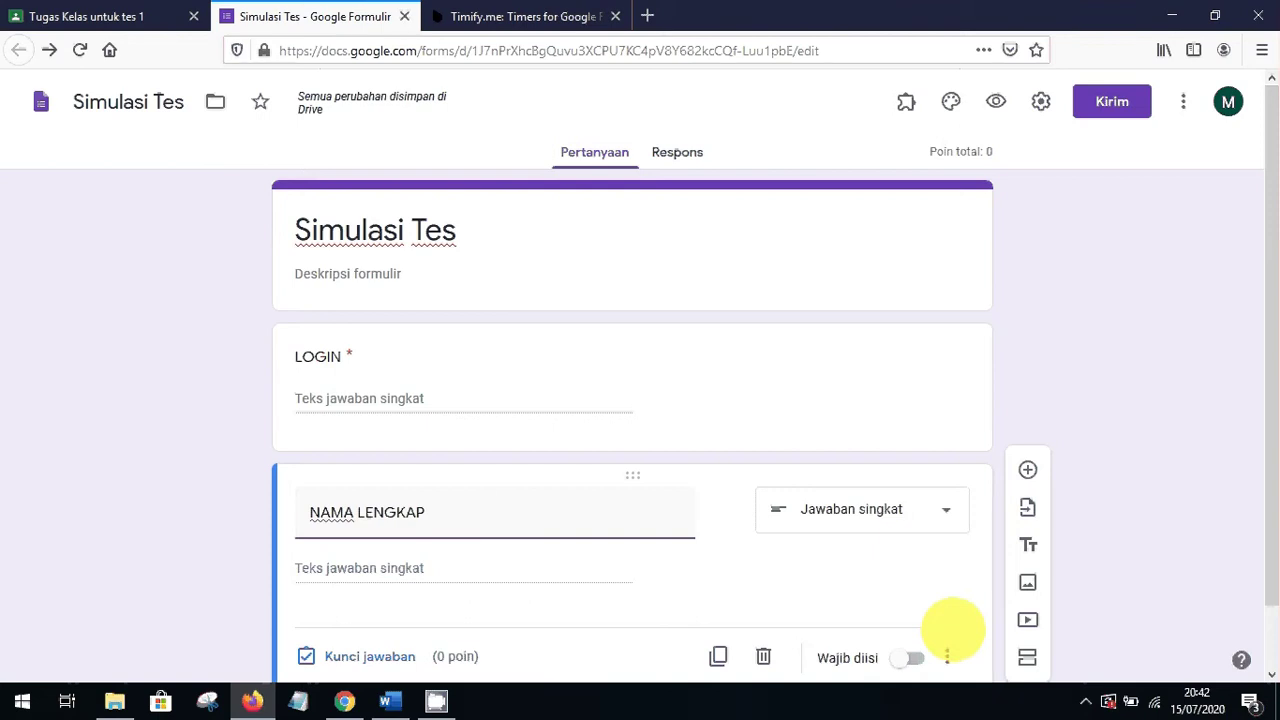
# Step: Give NAMA LENGKAP the description 'TULIS DENGAN HURUF KAPITAL' and make it required
pyautogui.click(947, 657)
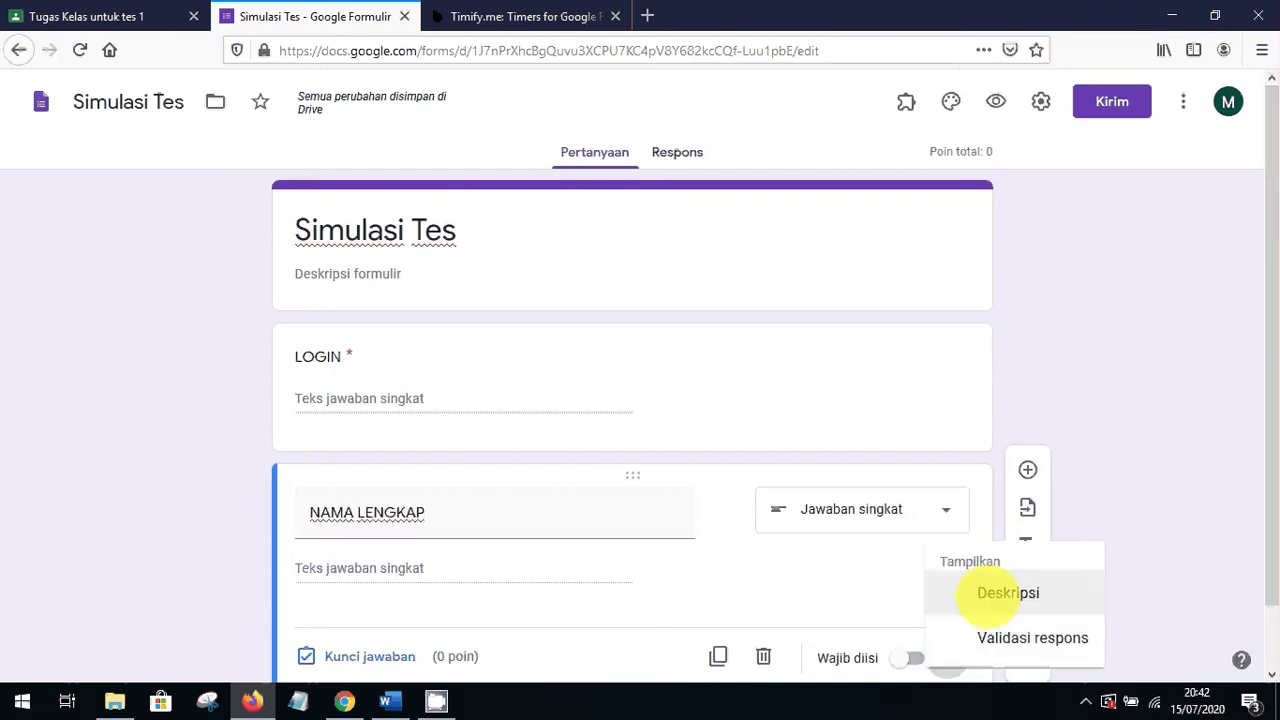
pyautogui.click(988, 594)
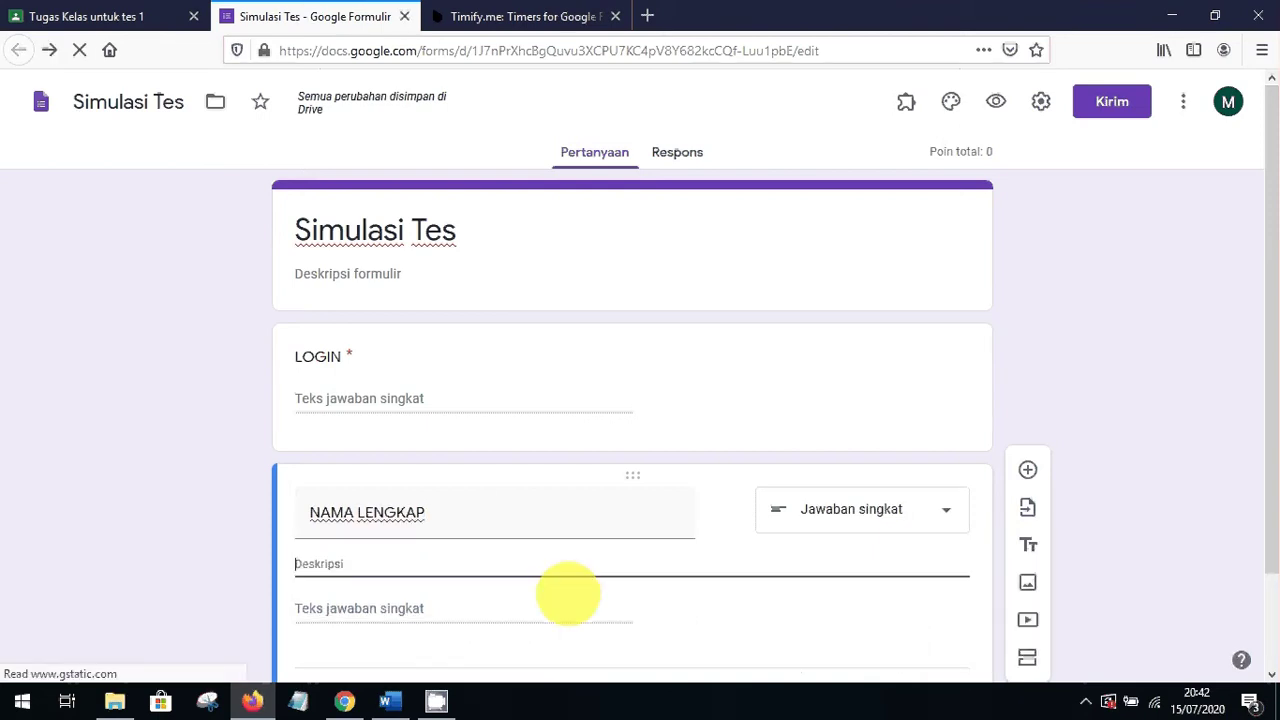
pyautogui.click(380, 558)
pyautogui.write('TU')
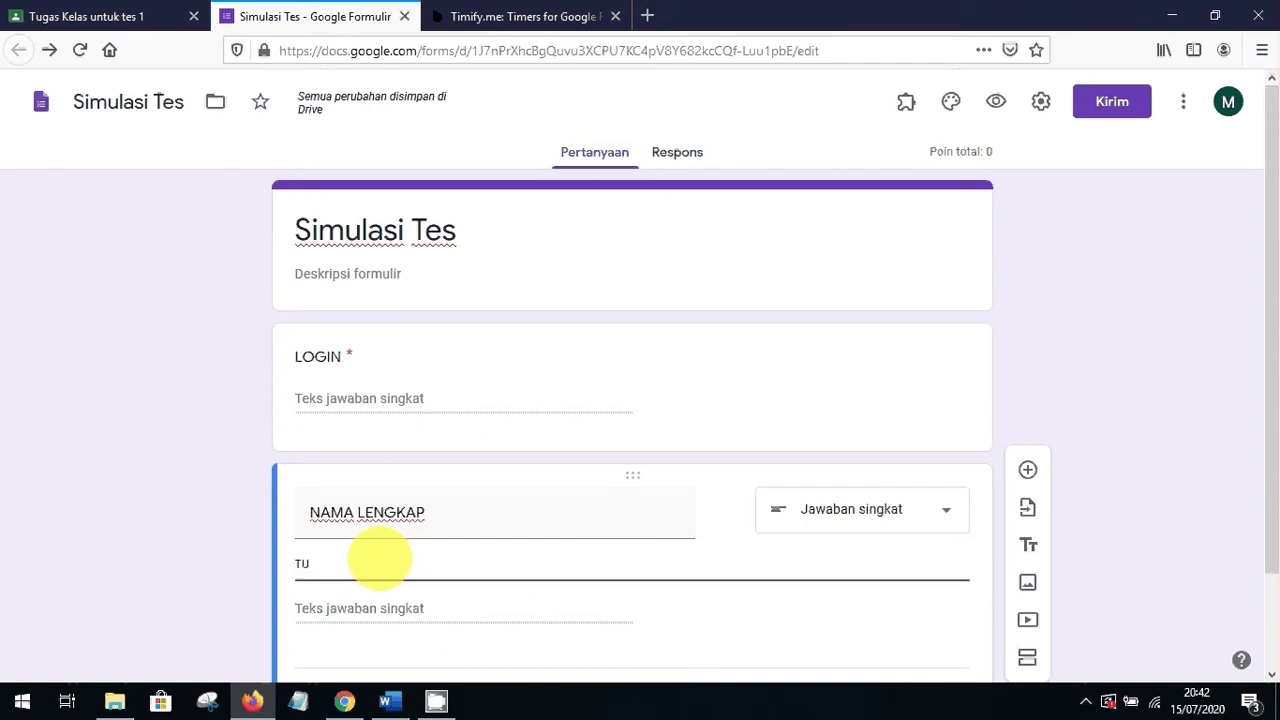
pyautogui.write('LIS')
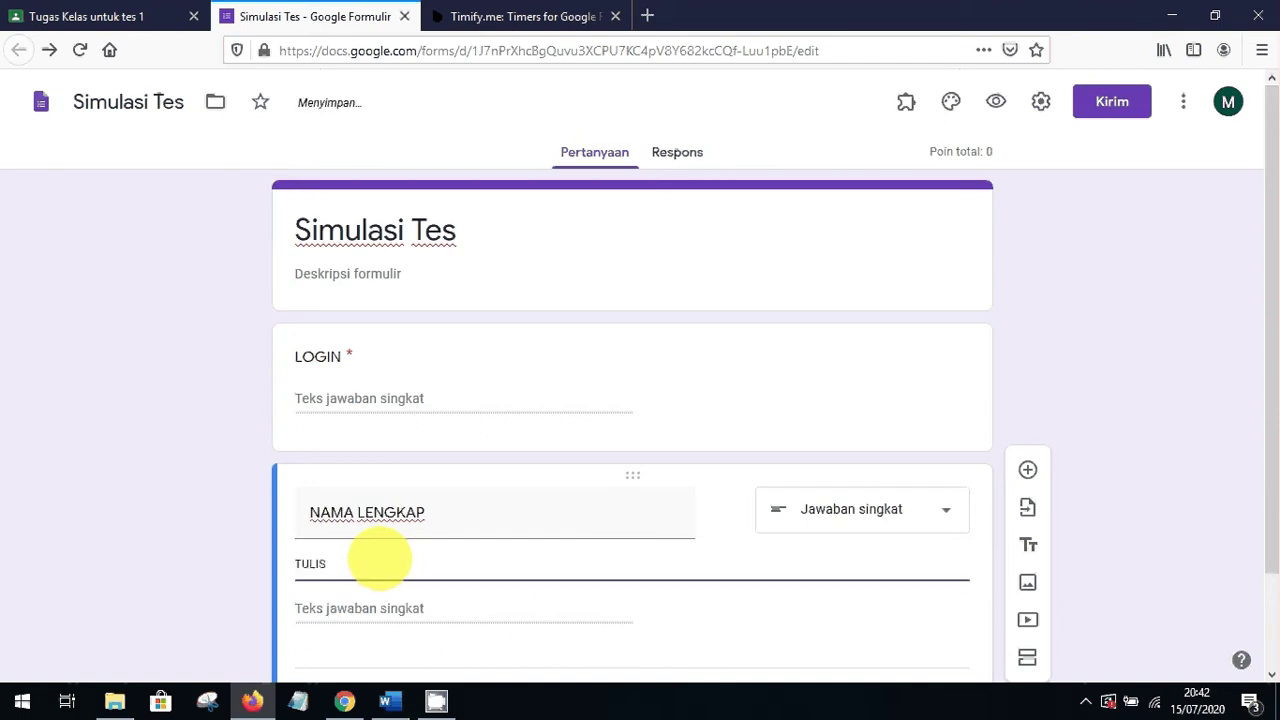
pyautogui.write(' DENGAN HURUF J')
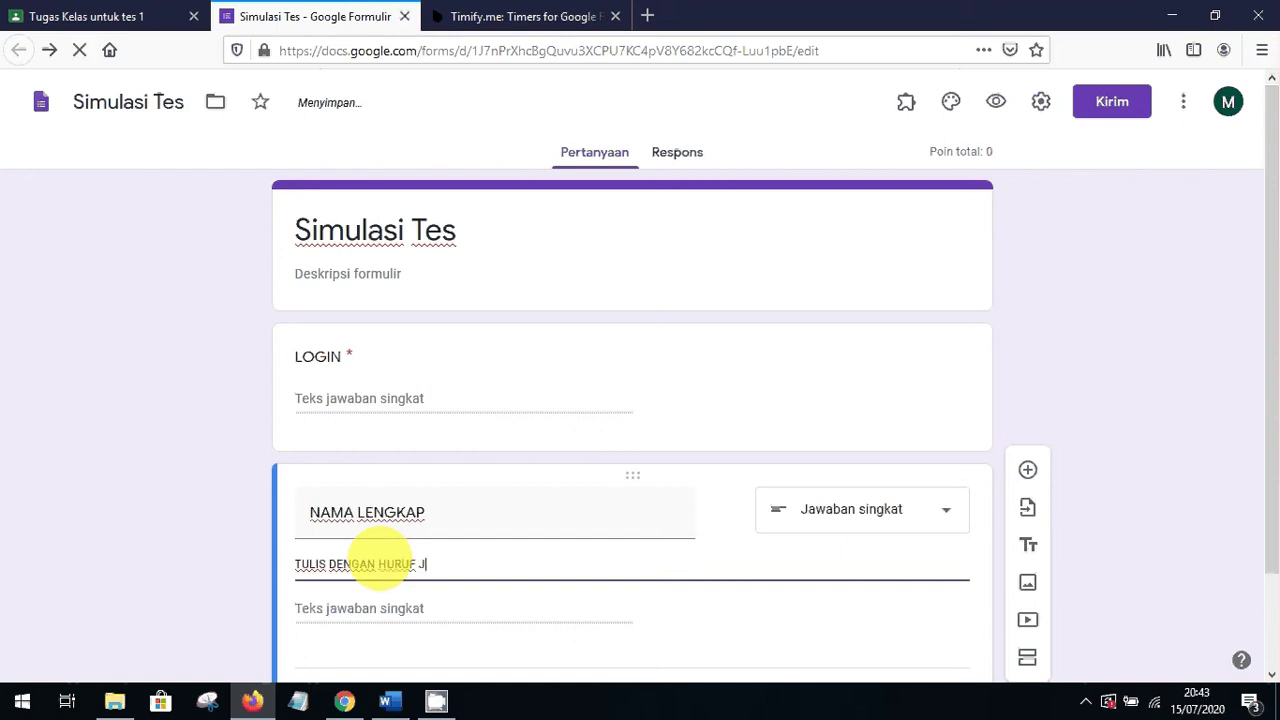
pyautogui.press('BackSpace')
pyautogui.write('KAPITAL')
pyautogui.scroll(-2, 1262, 410)
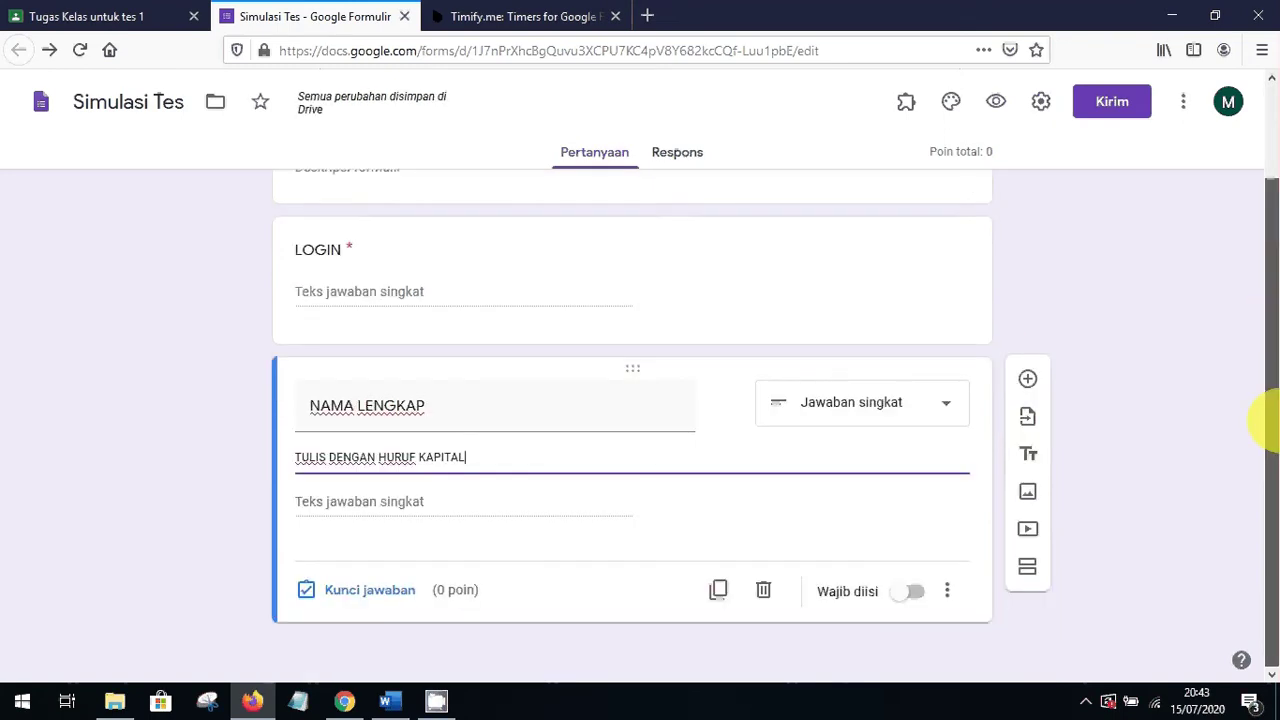
pyautogui.click(914, 591)
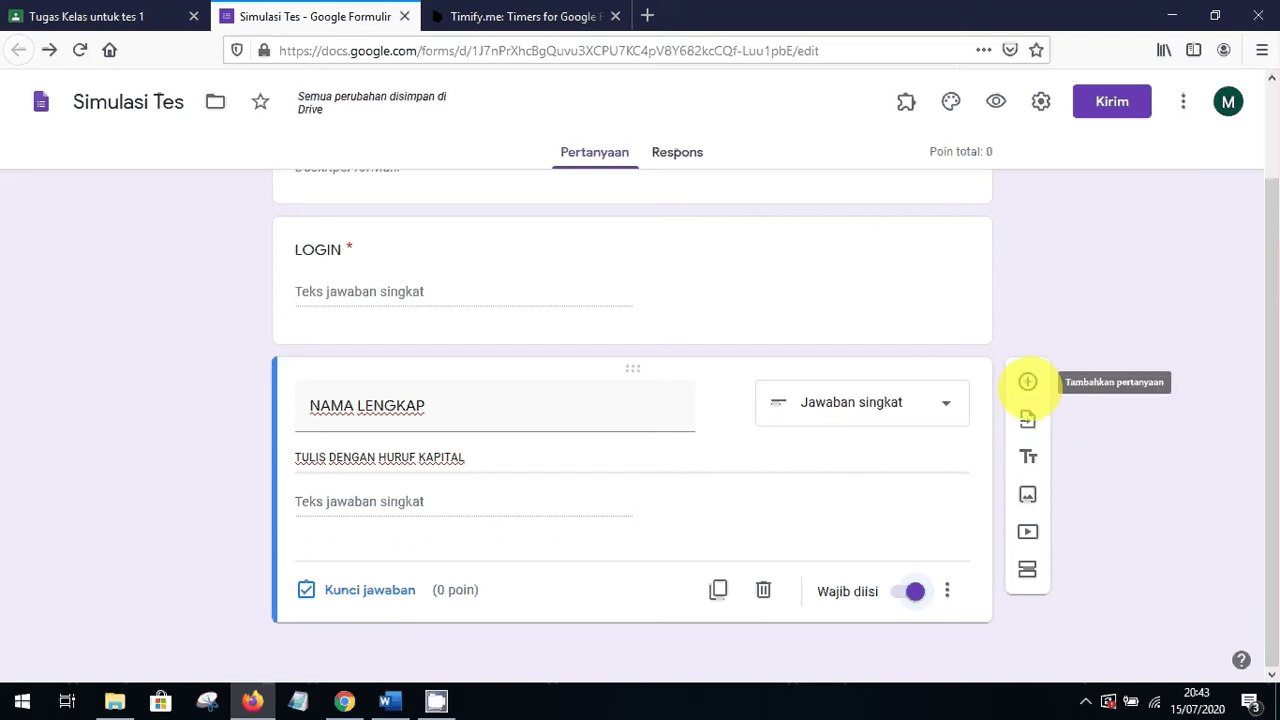
# Step: Add a short-answer question titled 'NO ABSEN' below NAMA LENGKAP
pyautogui.click(1027, 381)
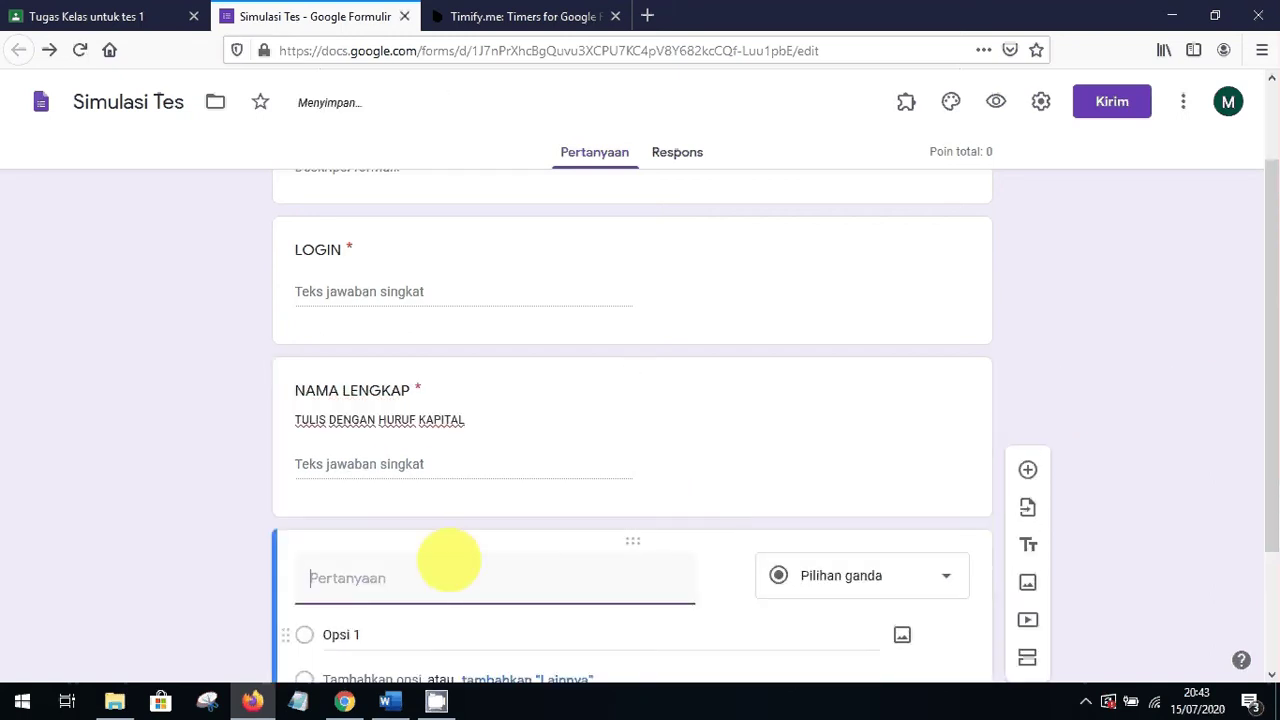
pyautogui.write('NO')
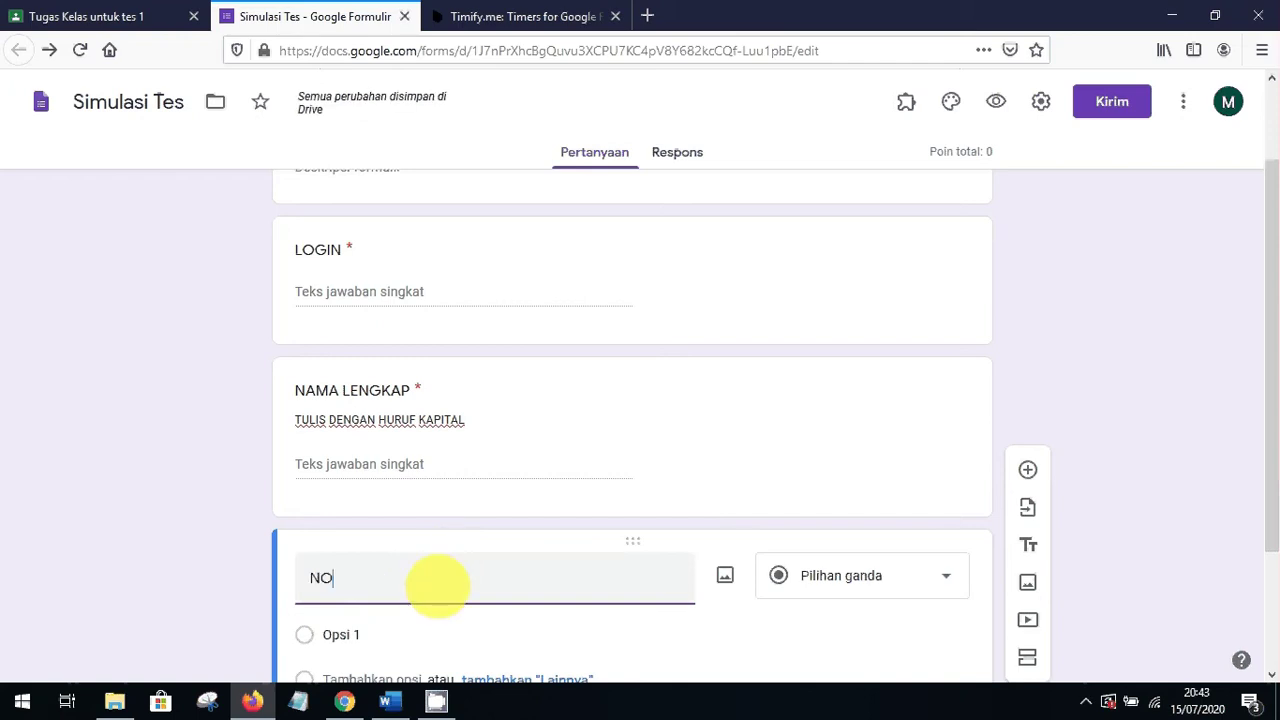
pyautogui.write(' ABSEN')
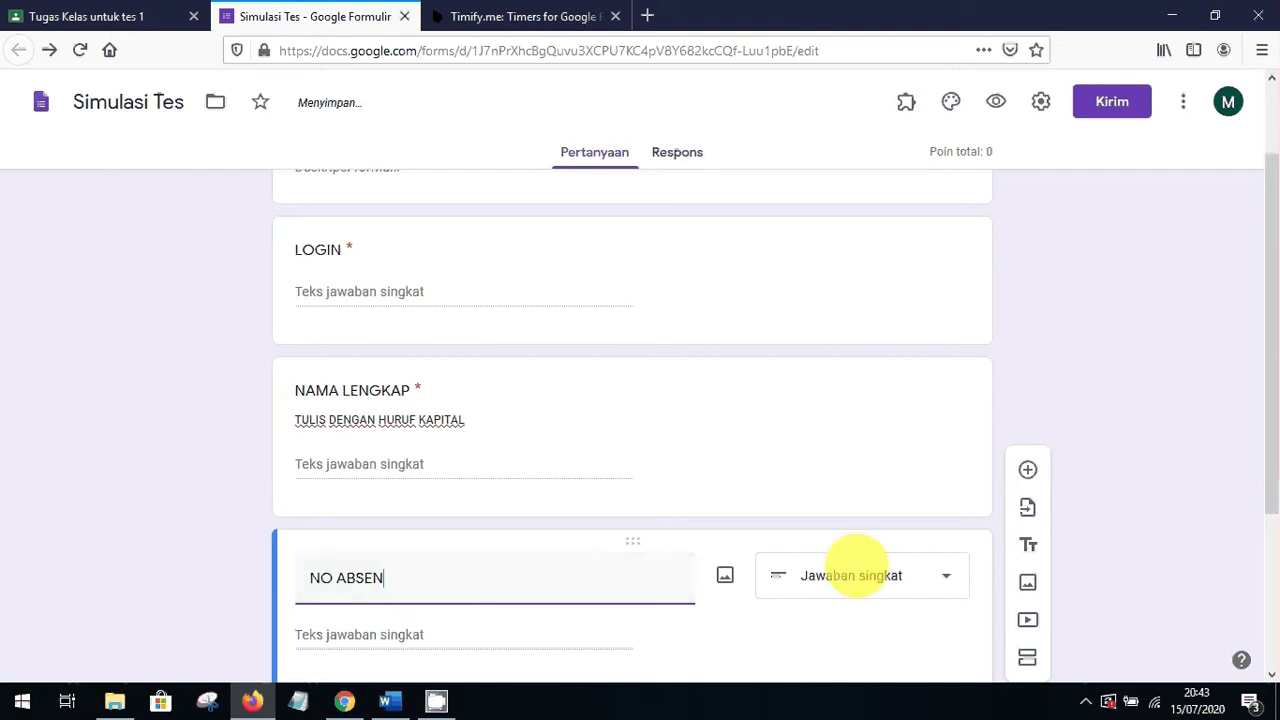
pyautogui.click(862, 576)
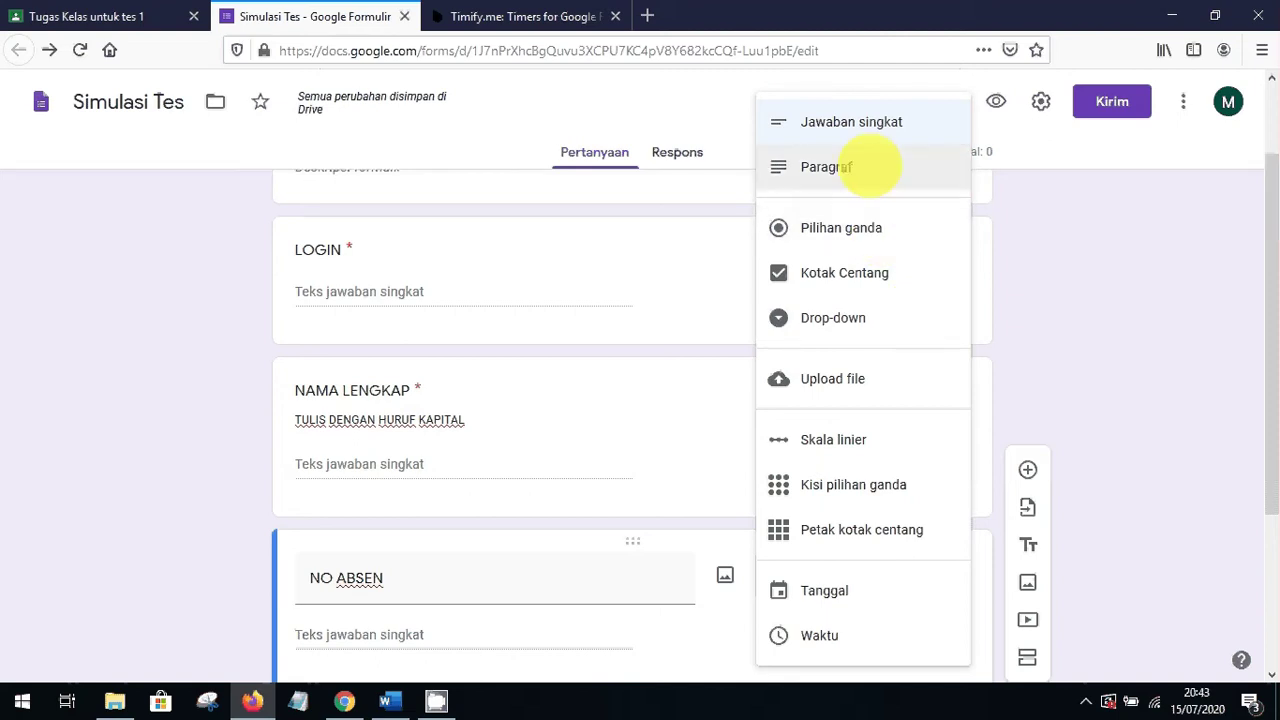
pyautogui.click(855, 122)
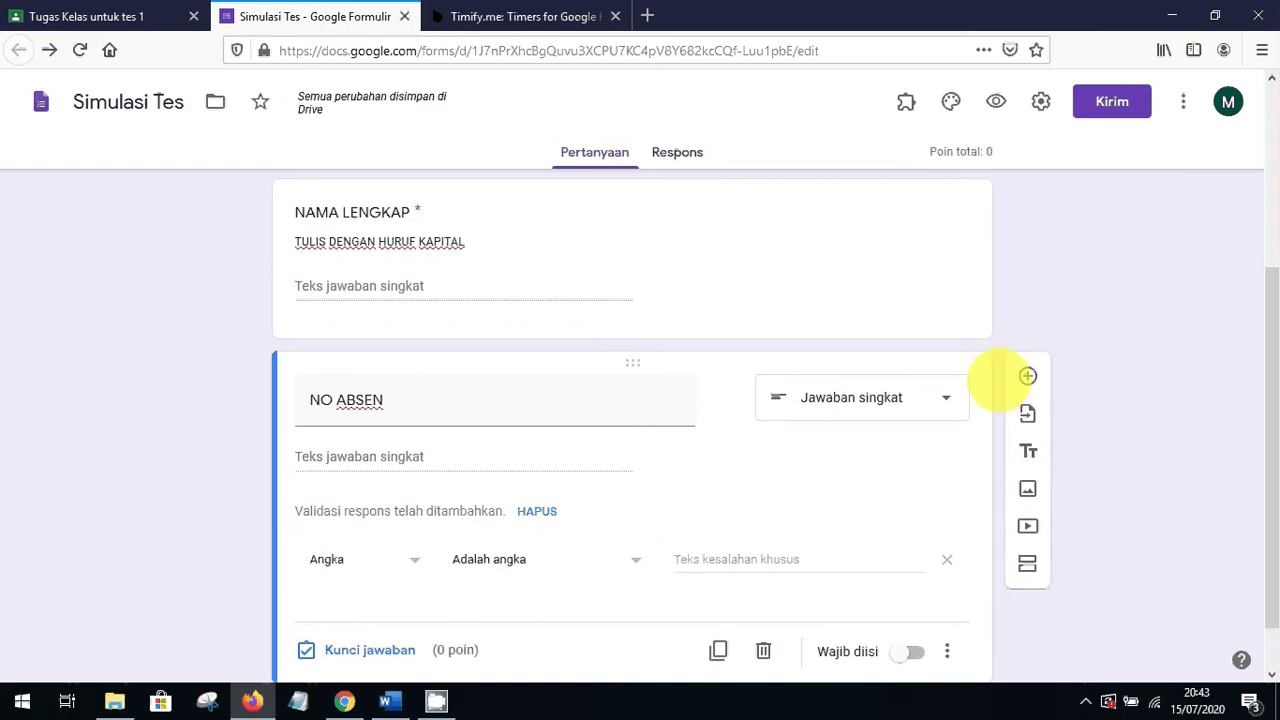
# Step: Add a drop-down question titled 'PILIH KELAS'
pyautogui.click(1027, 376)
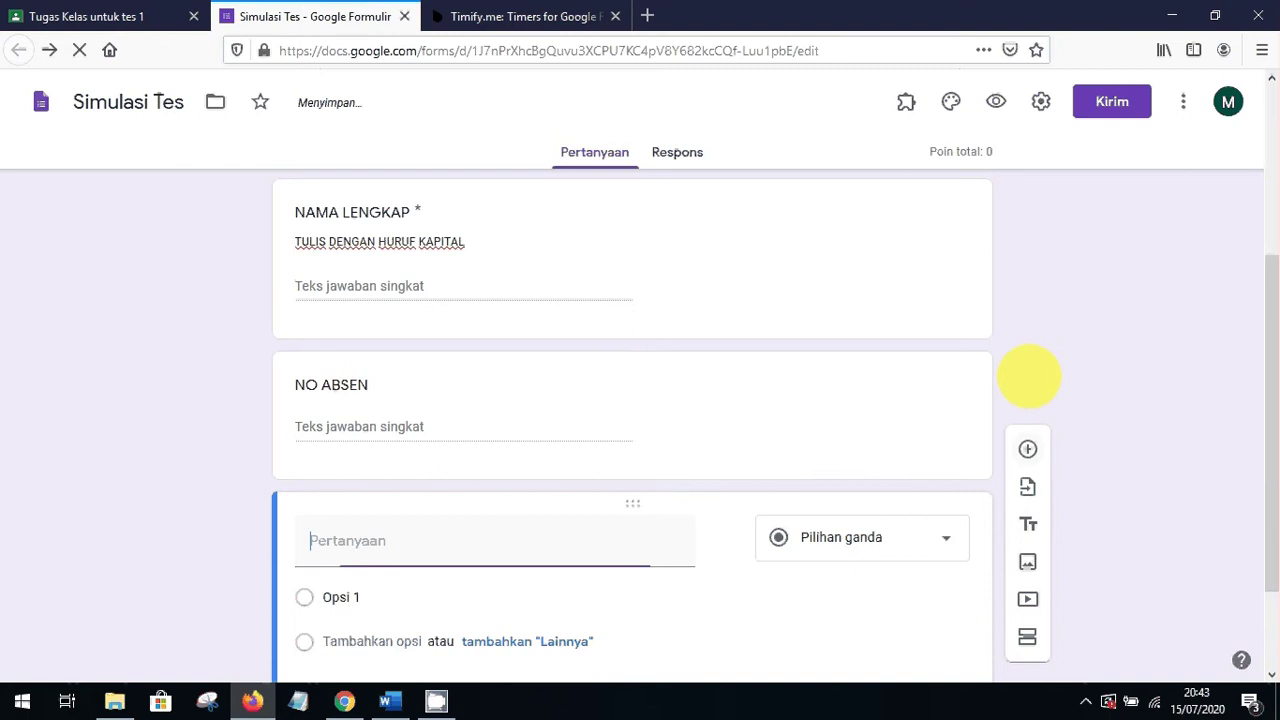
pyautogui.click(916, 542)
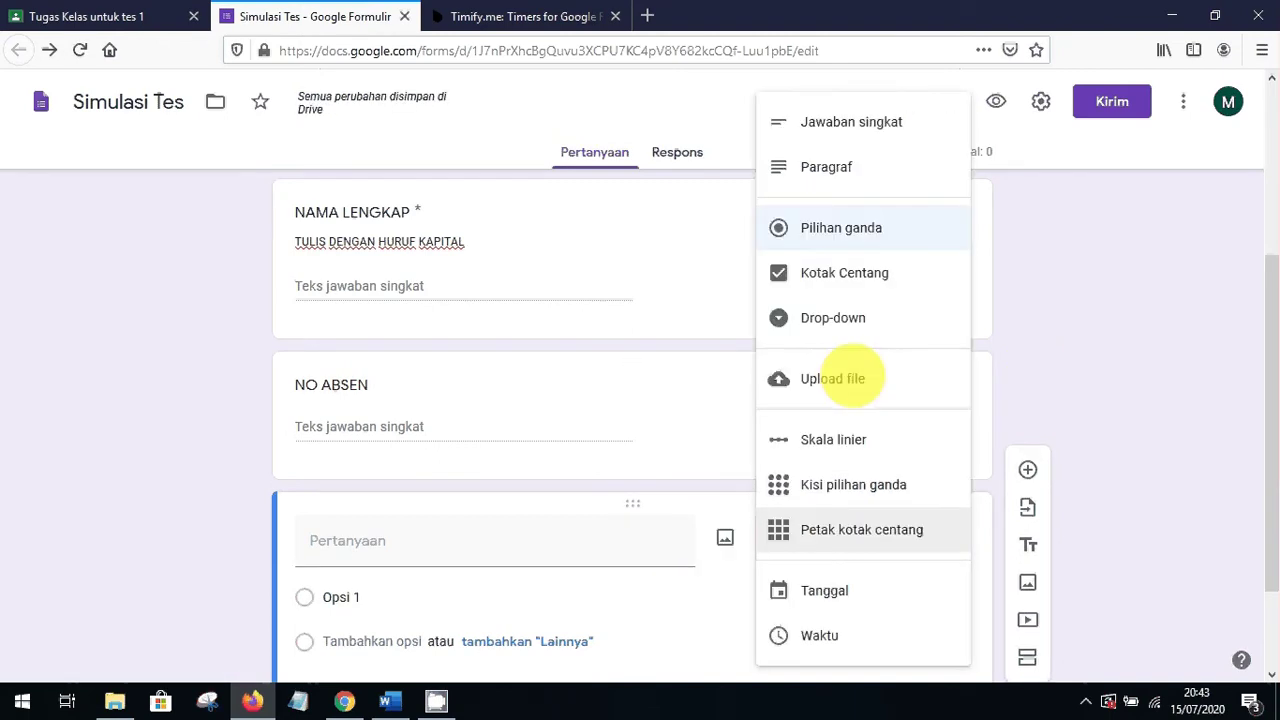
pyautogui.click(857, 317)
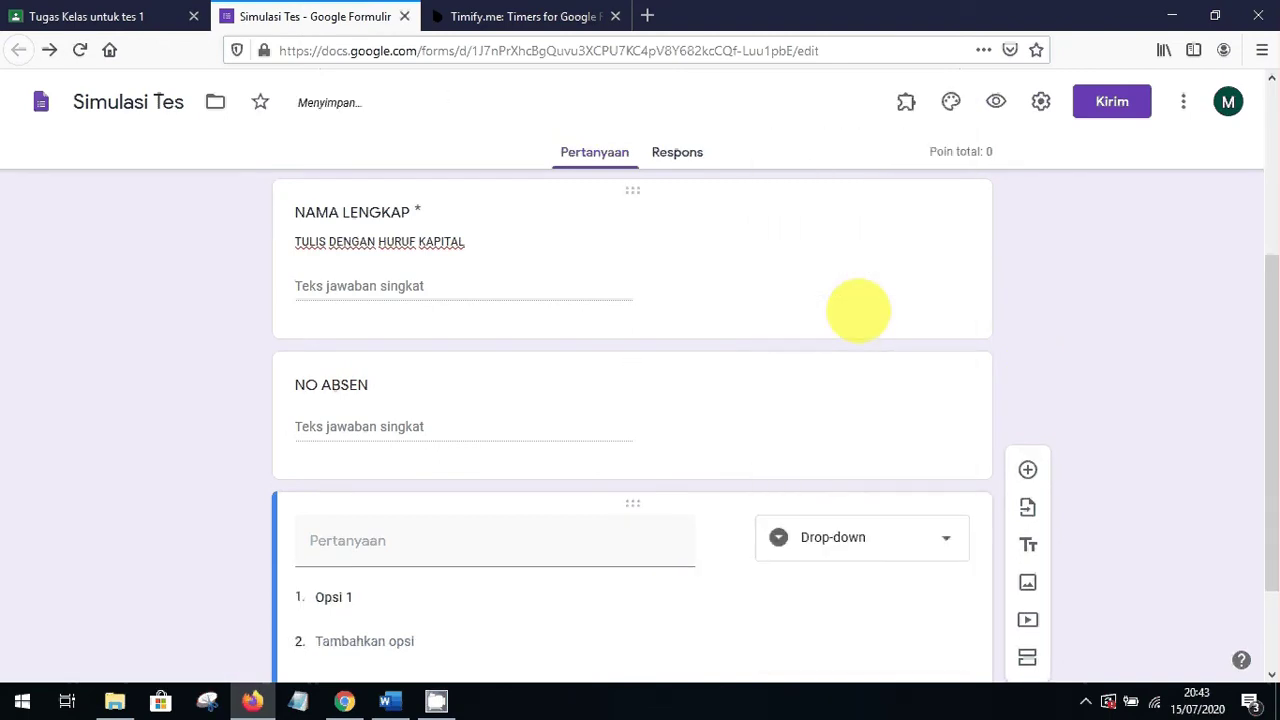
pyautogui.click(437, 540)
pyautogui.write('PILIH')
pyautogui.write('ELAS')
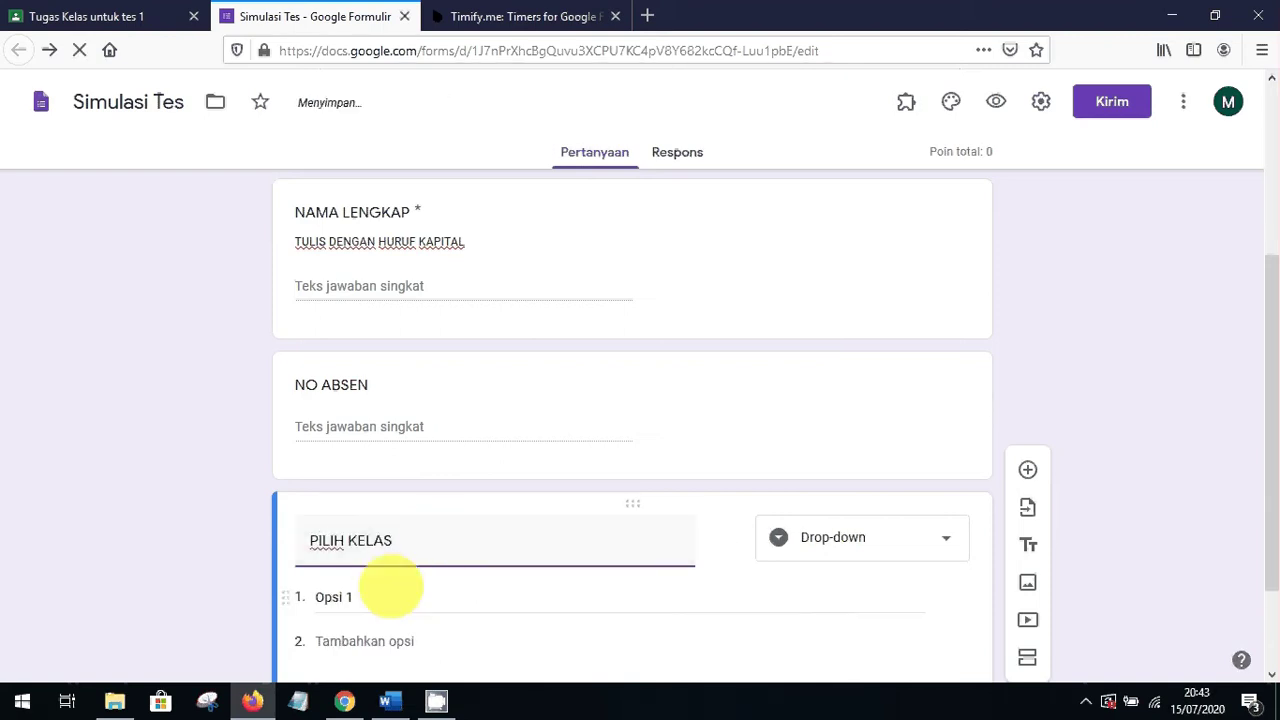
# Step: Give PILIH KELAS the choices 'X TITL 1' and 'X TITL 2' and make it required
pyautogui.click(372, 592)
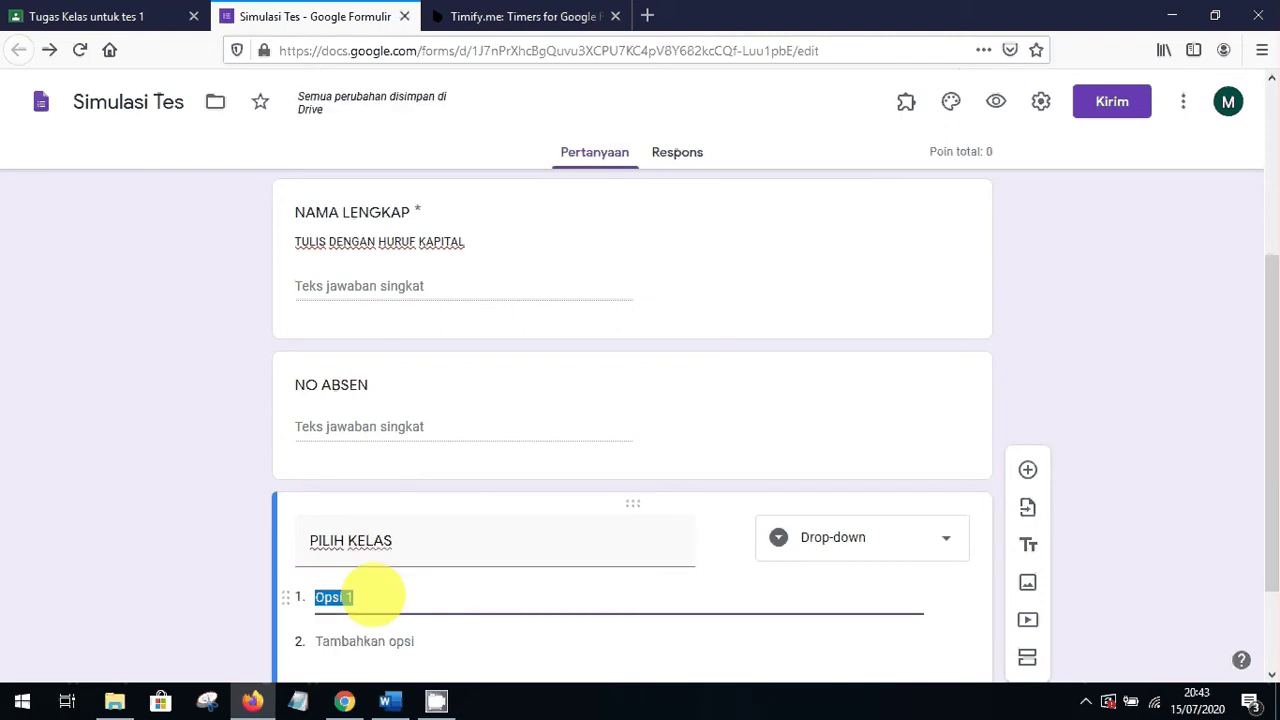
pyautogui.write('X')
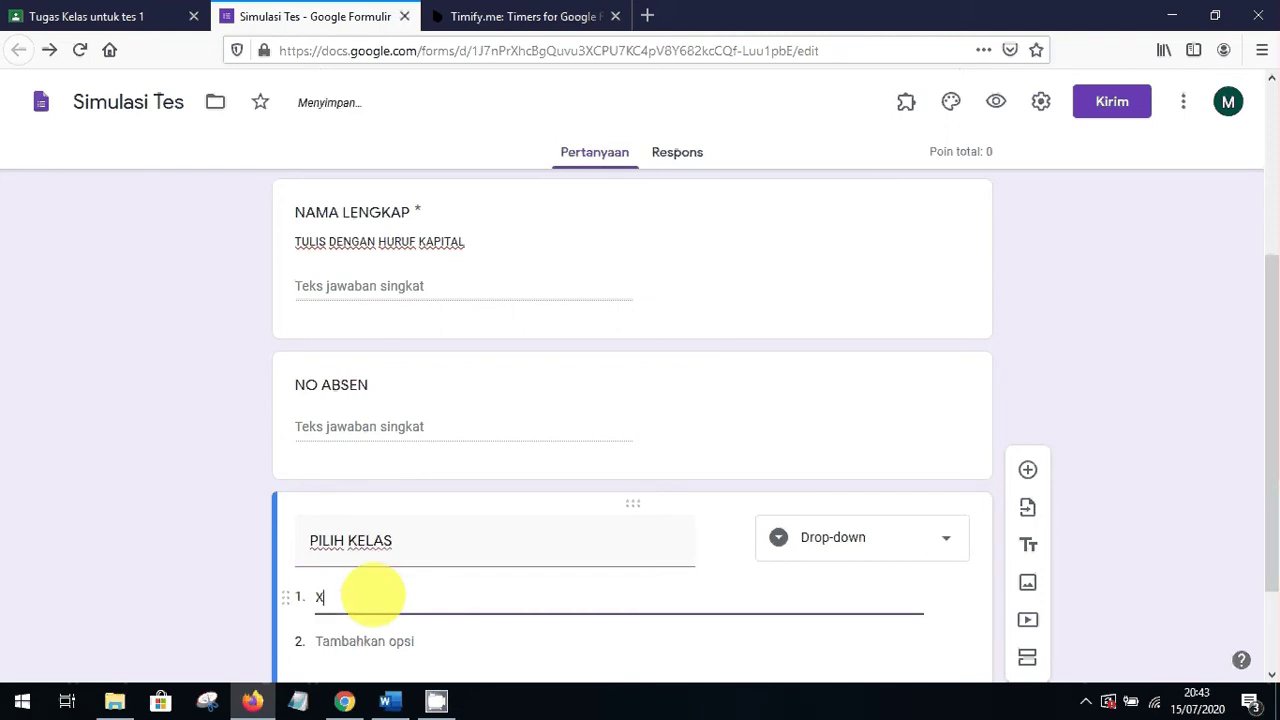
pyautogui.write(' TITL 1')
pyautogui.click(335, 641)
pyautogui.write('X')
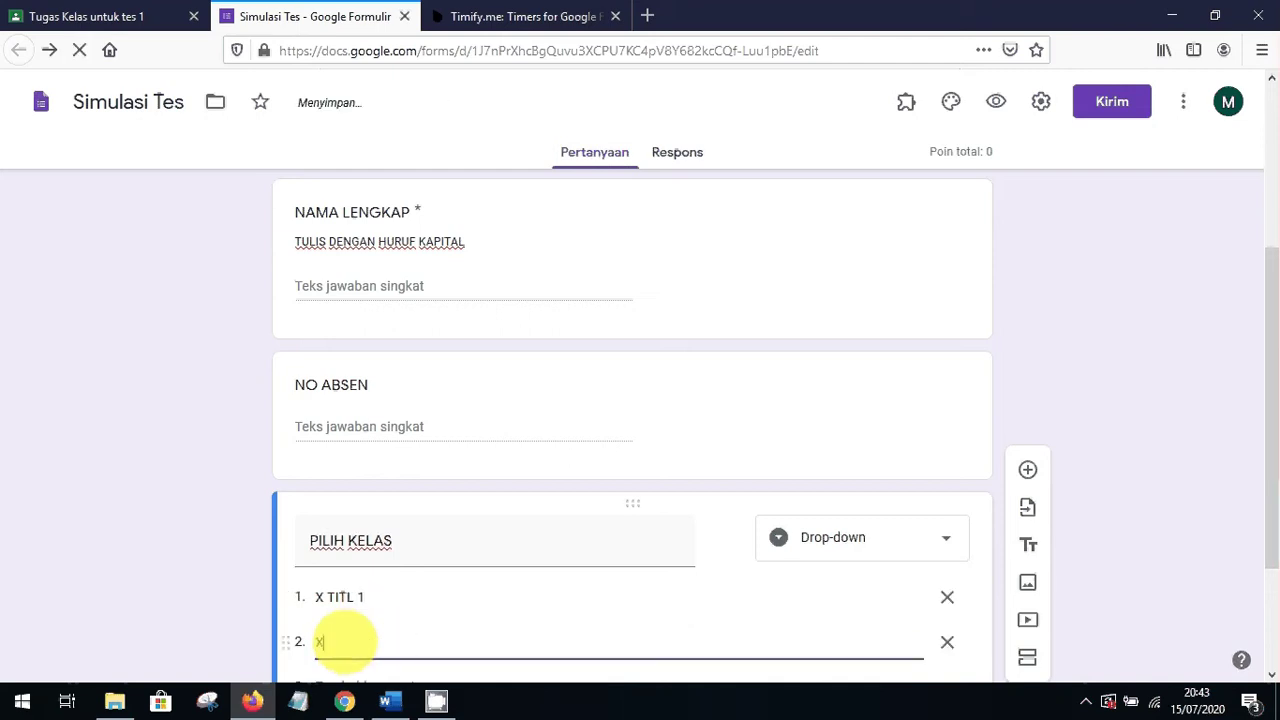
pyautogui.write(' TITL 2')
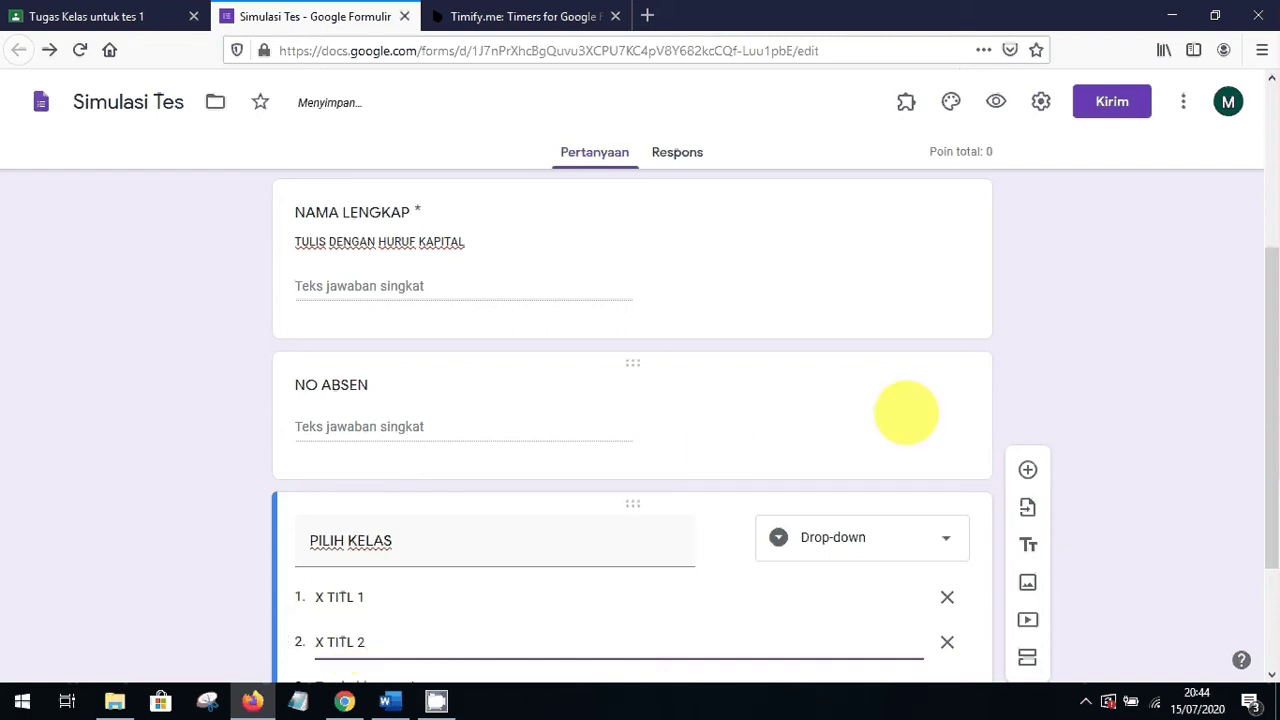
pyautogui.moveTo(1268, 320); pyautogui.dragTo(1257, 434)
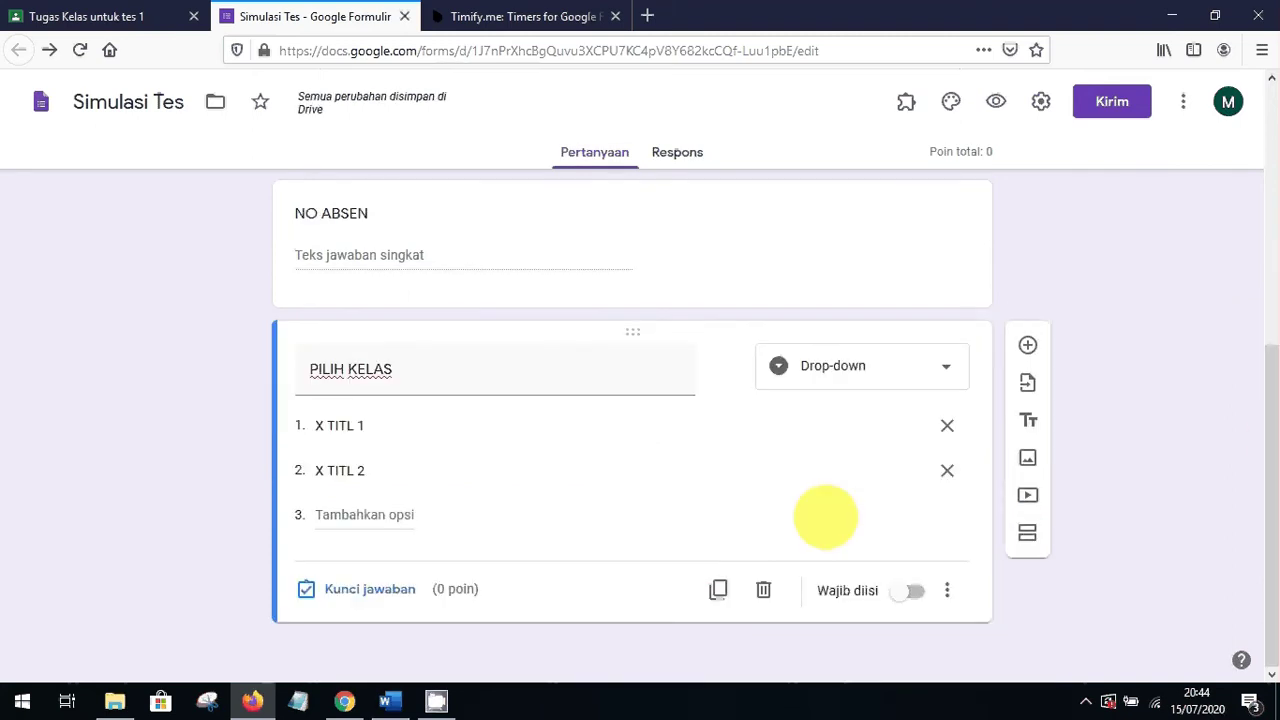
pyautogui.click(913, 590)
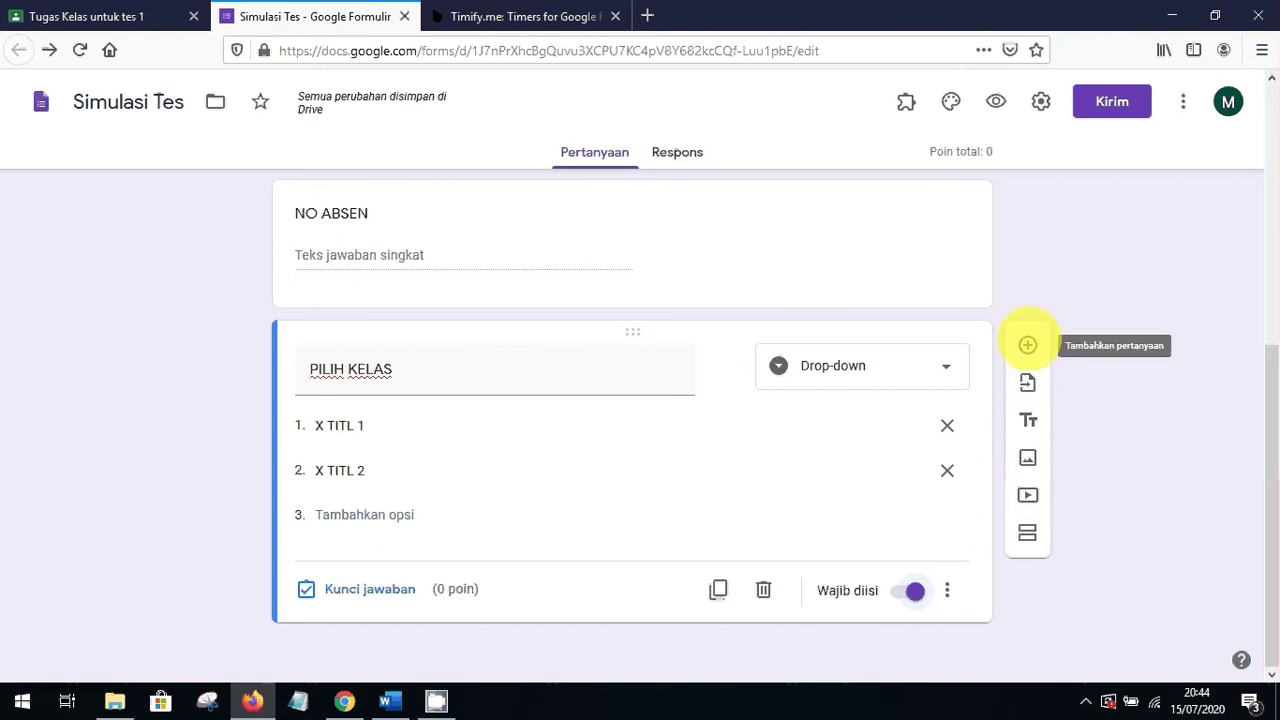
# Step: Add a required date question 'TANGGAL UJIAN' and insert a second section after it
pyautogui.click(1027, 345)
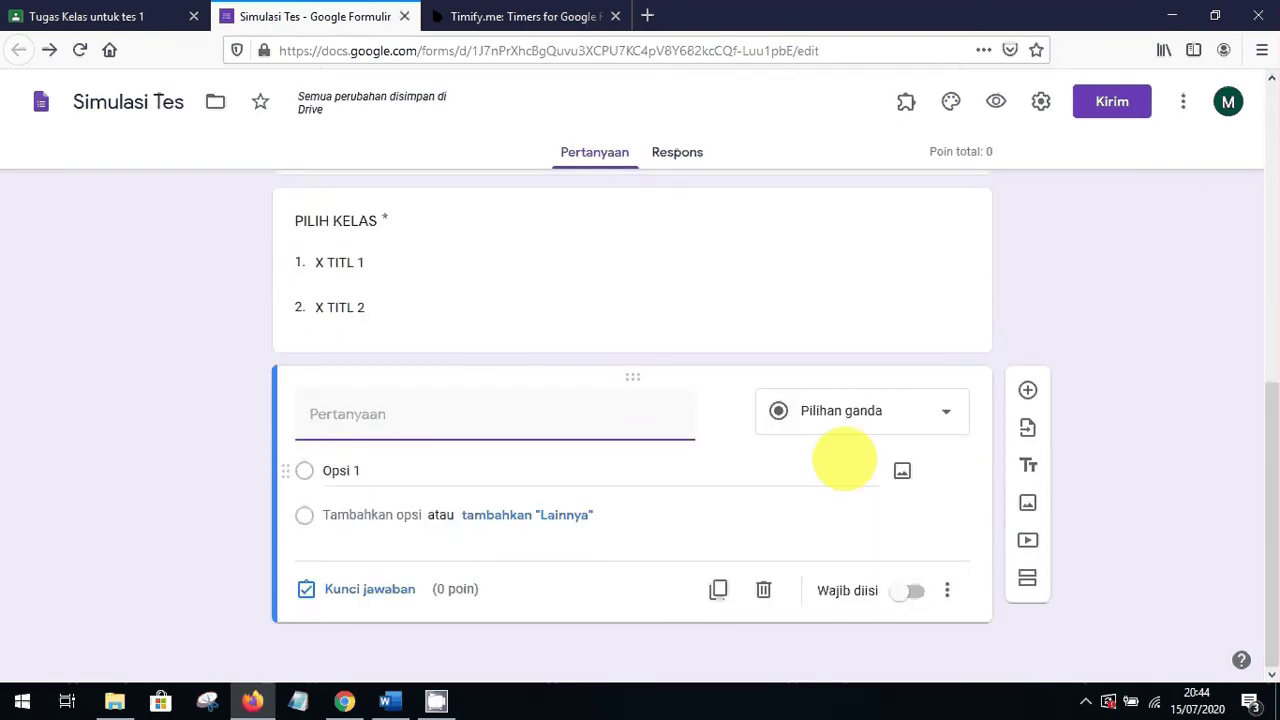
pyautogui.click(858, 420)
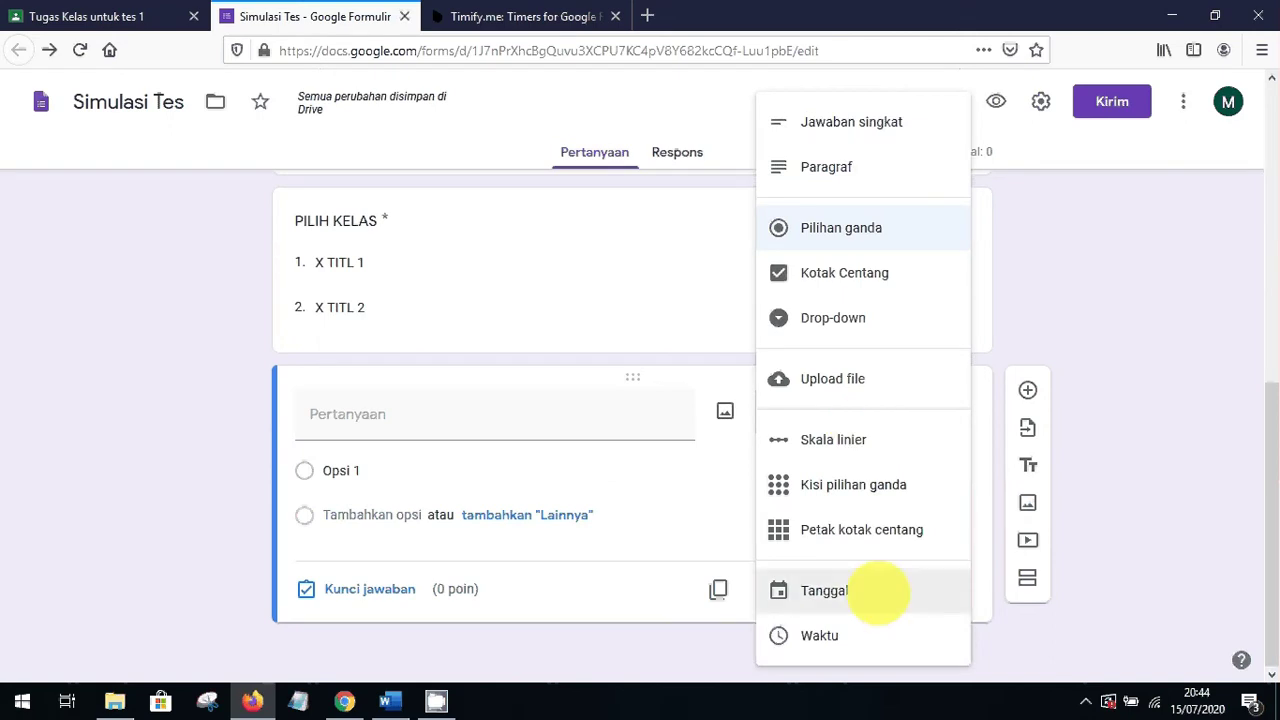
pyautogui.click(872, 590)
pyautogui.click(445, 462)
pyautogui.write('TANGGAL UJIAN')
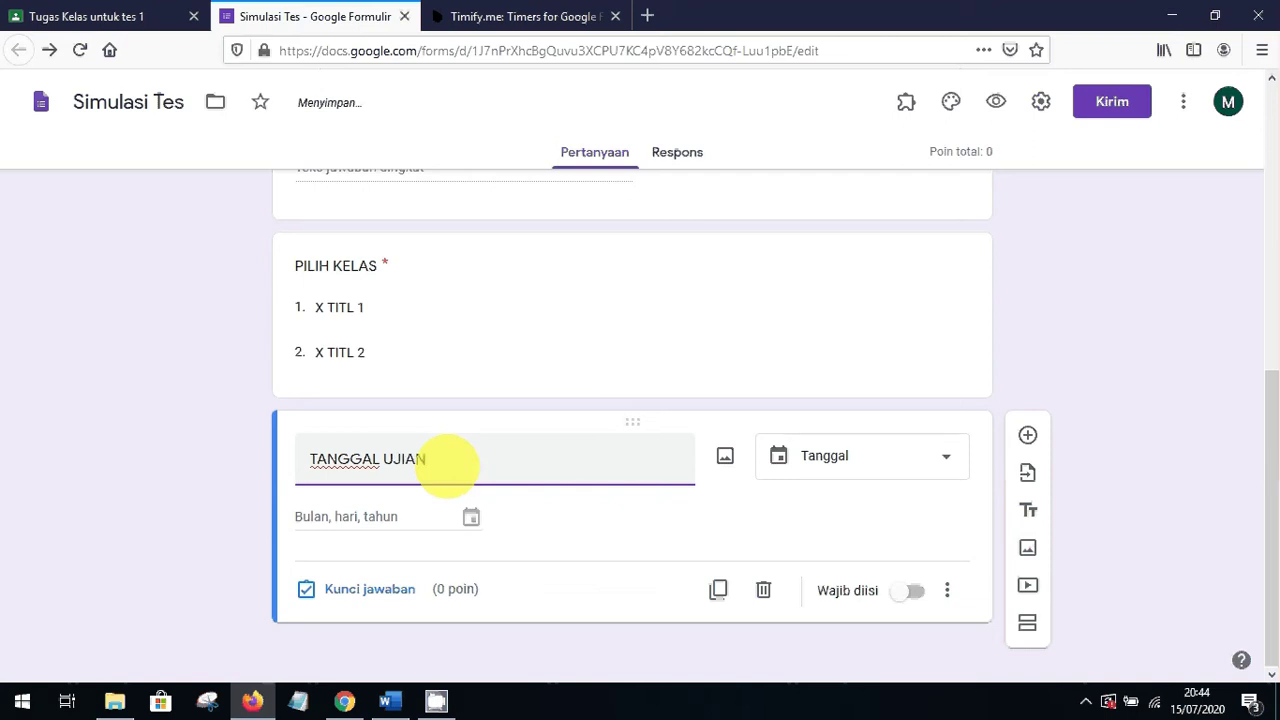
pyautogui.click(913, 591)
pyautogui.click(913, 591)
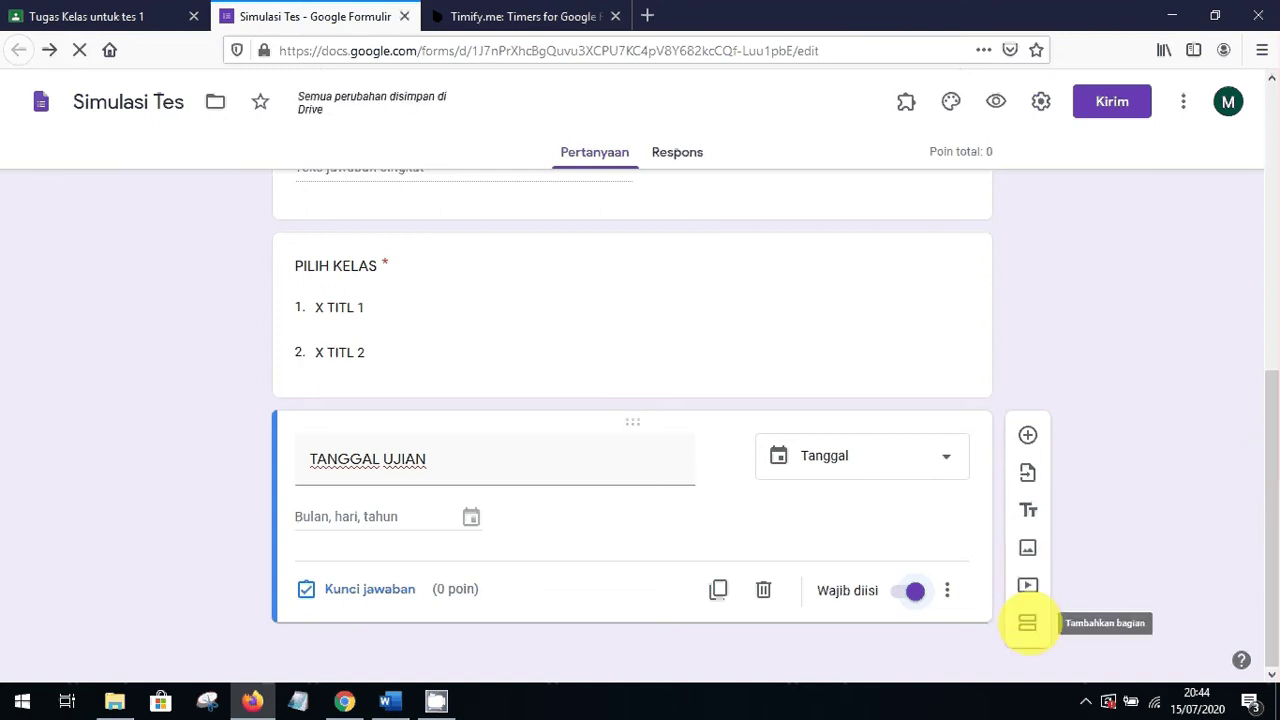
pyautogui.click(1027, 623)
# Step: Title the new section 'SOAL PPKN' and add a blank multiple-choice question to it
pyautogui.moveTo(1266, 457); pyautogui.dragTo(1268, 520)
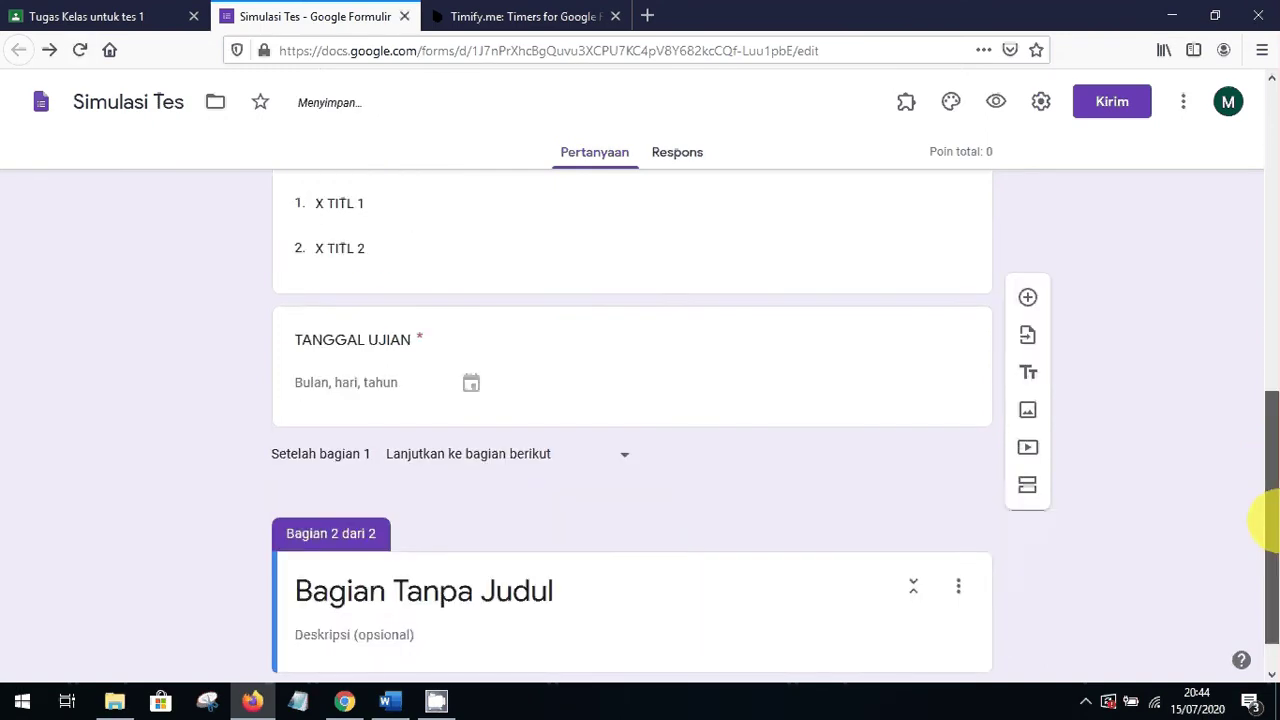
pyautogui.scroll(-1, 580, 531)
pyautogui.click(481, 549)
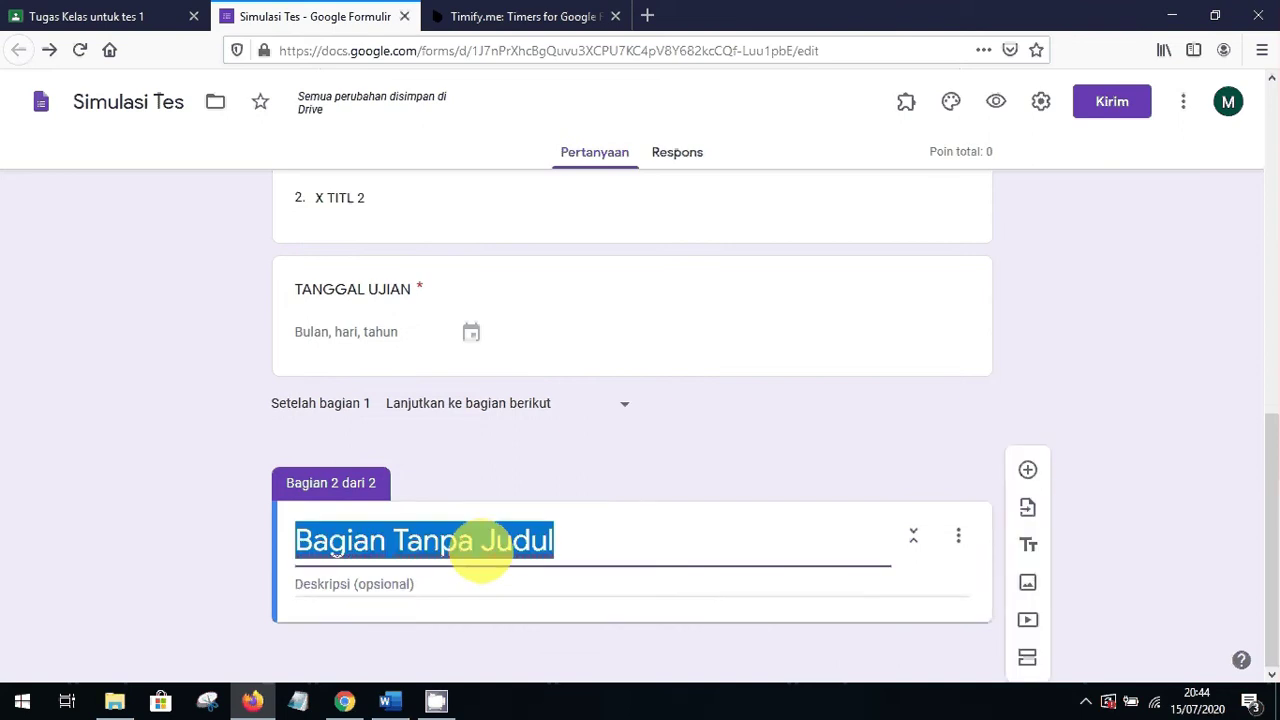
pyautogui.write('S')
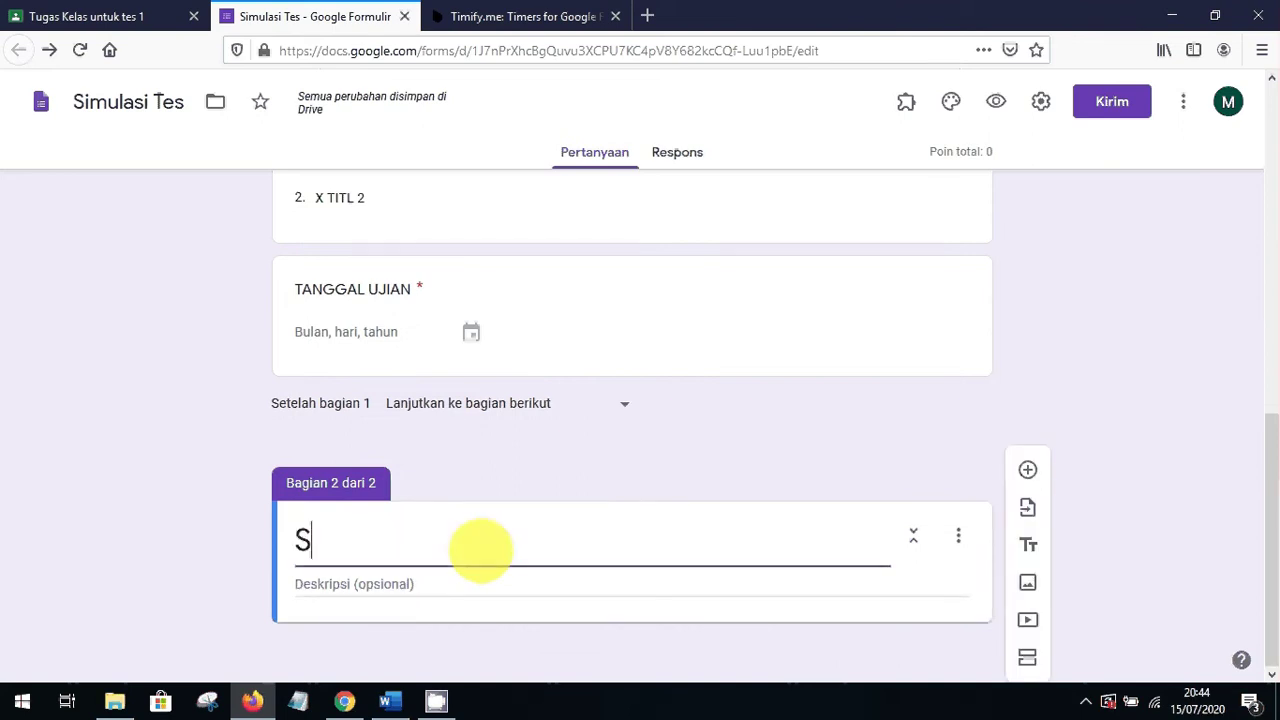
pyautogui.write('OAL PP')
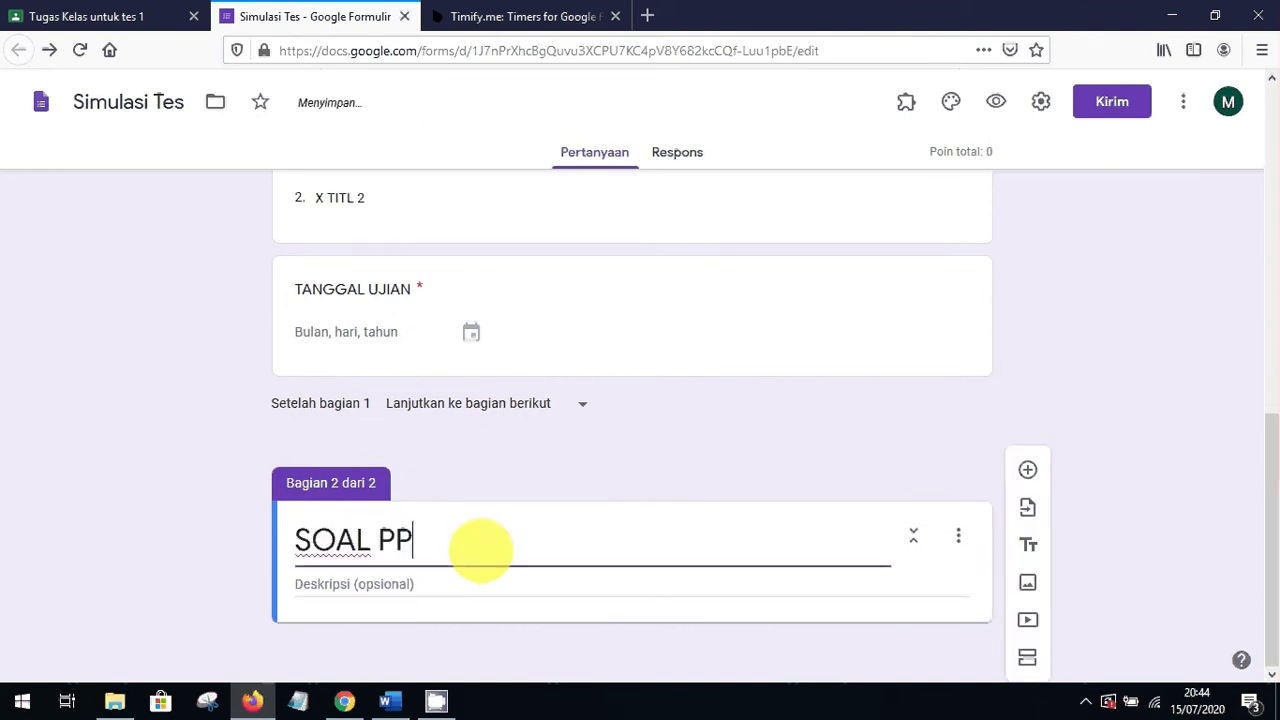
pyautogui.write('KN')
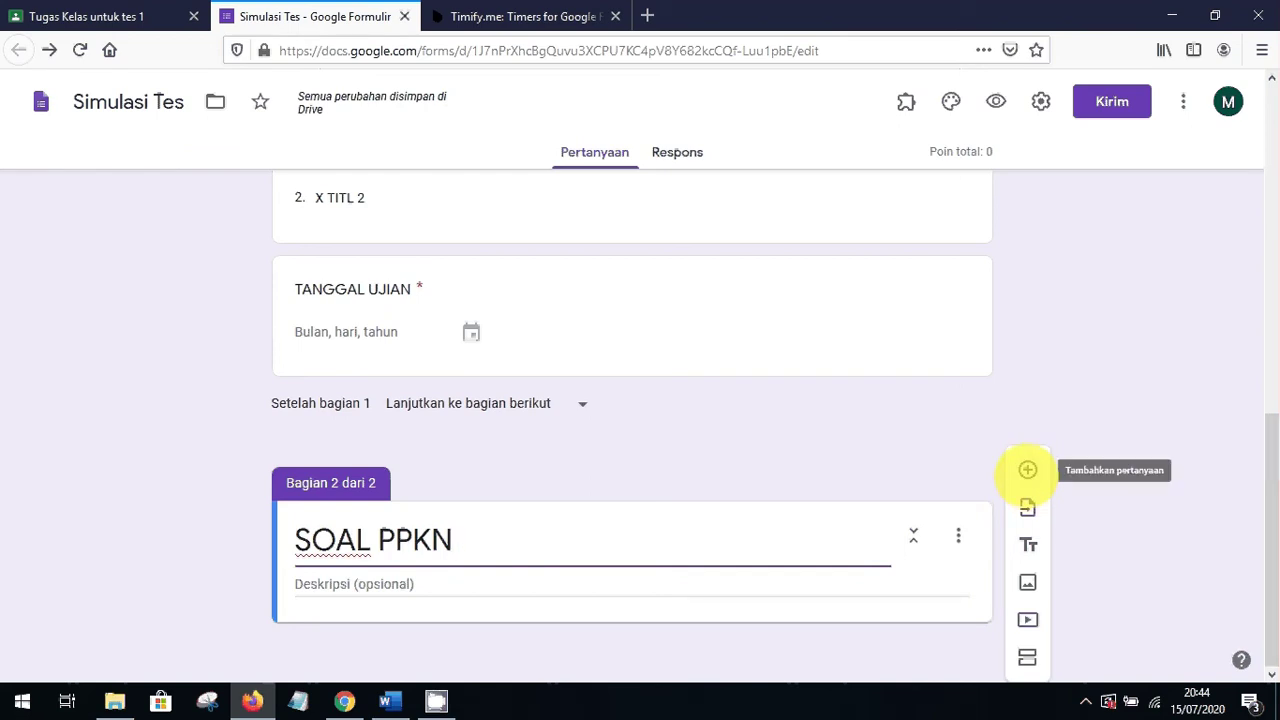
pyautogui.click(1027, 470)
pyautogui.moveTo(1272, 448); pyautogui.dragTo(1272, 580)
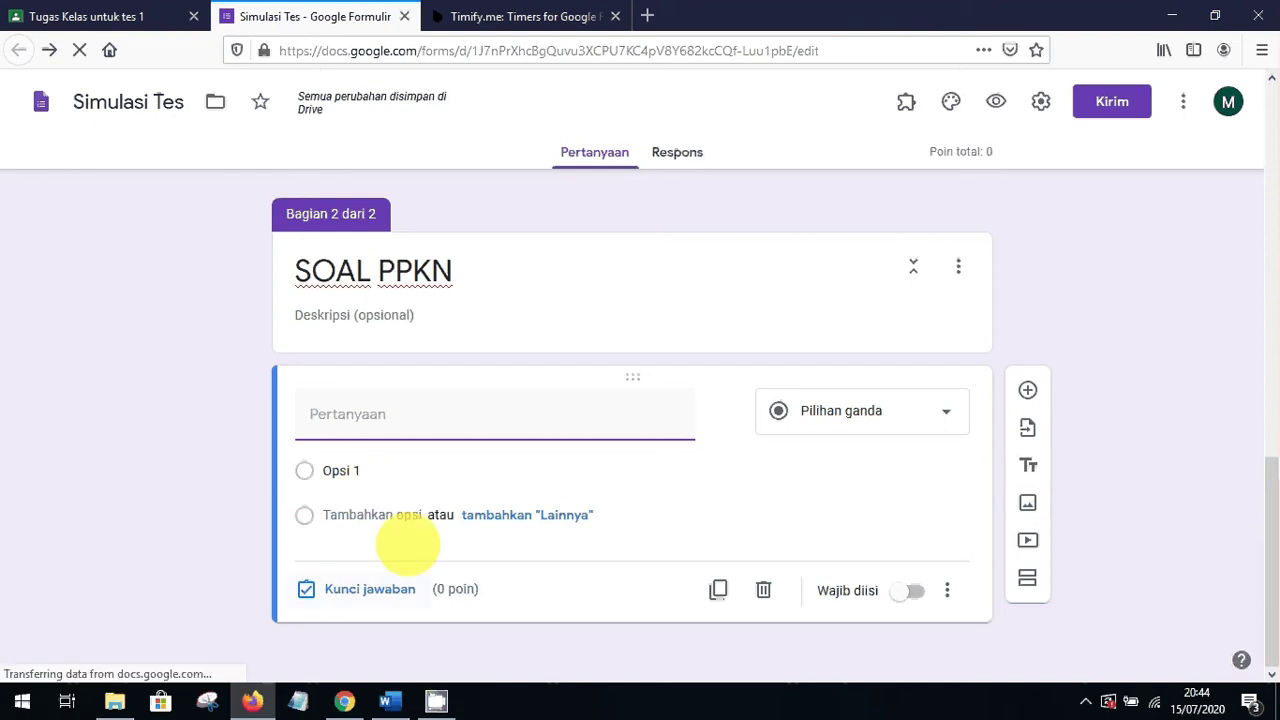
# Step: Copy the first political participation question from Word 'pkn x skk 02 juni', then return to Forms
pyautogui.click(385, 700)
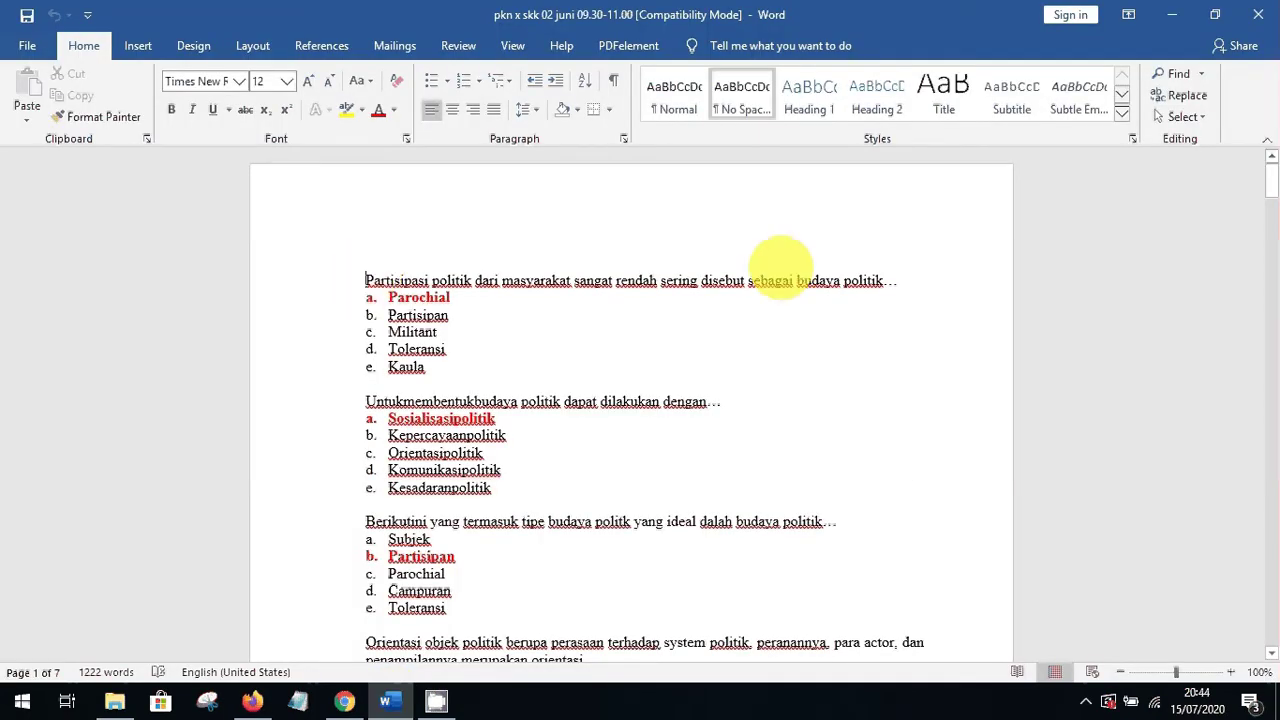
pyautogui.press('Down')
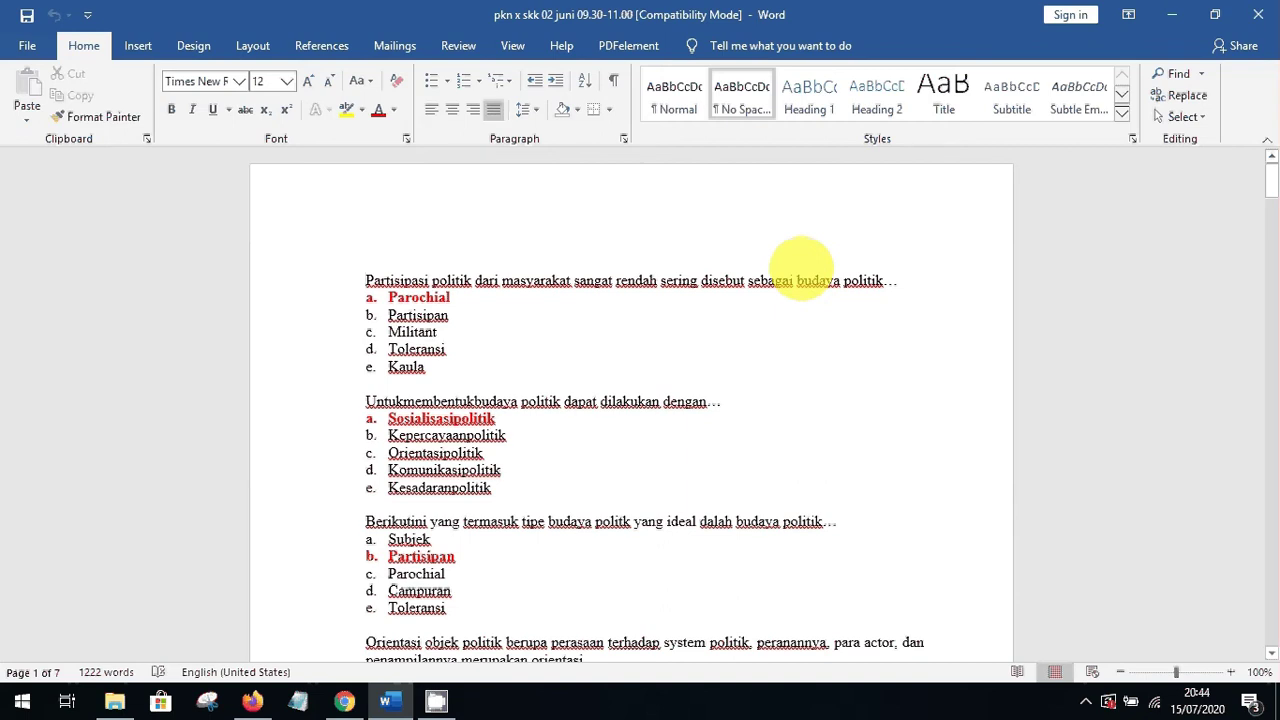
pyautogui.moveTo(418, 275); pyautogui.dragTo(906, 286)
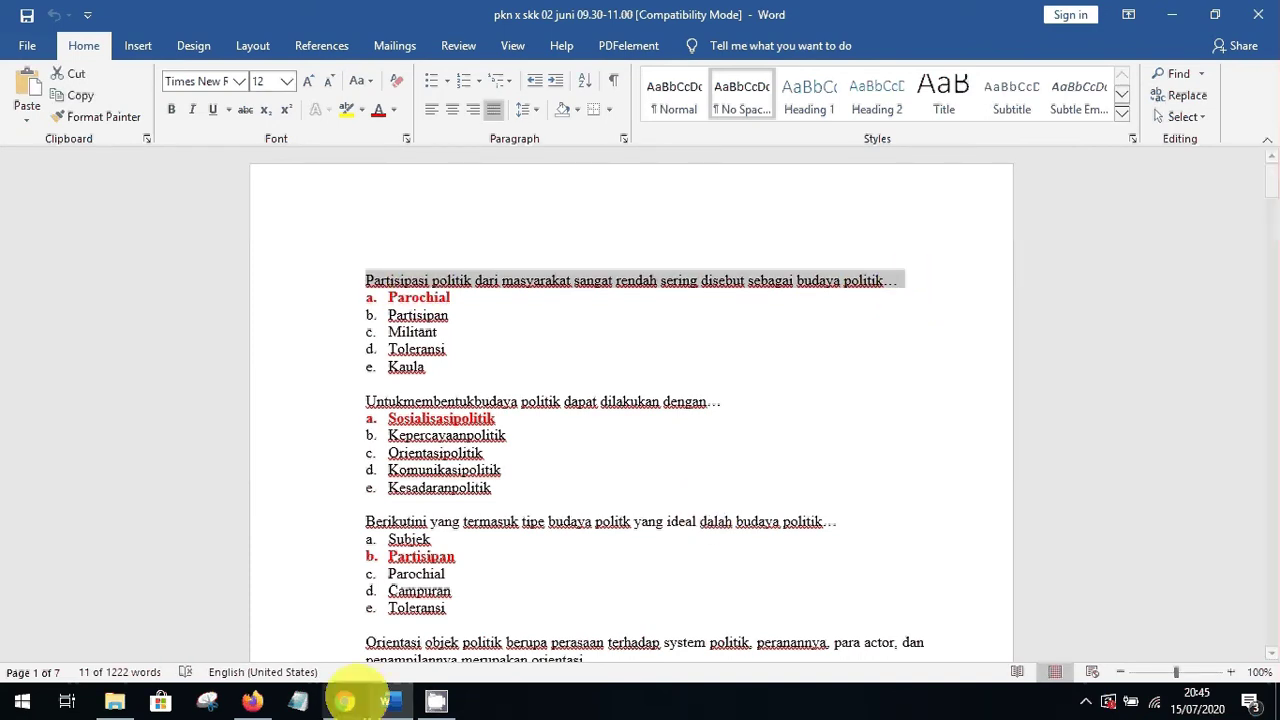
pyautogui.click(343, 700)
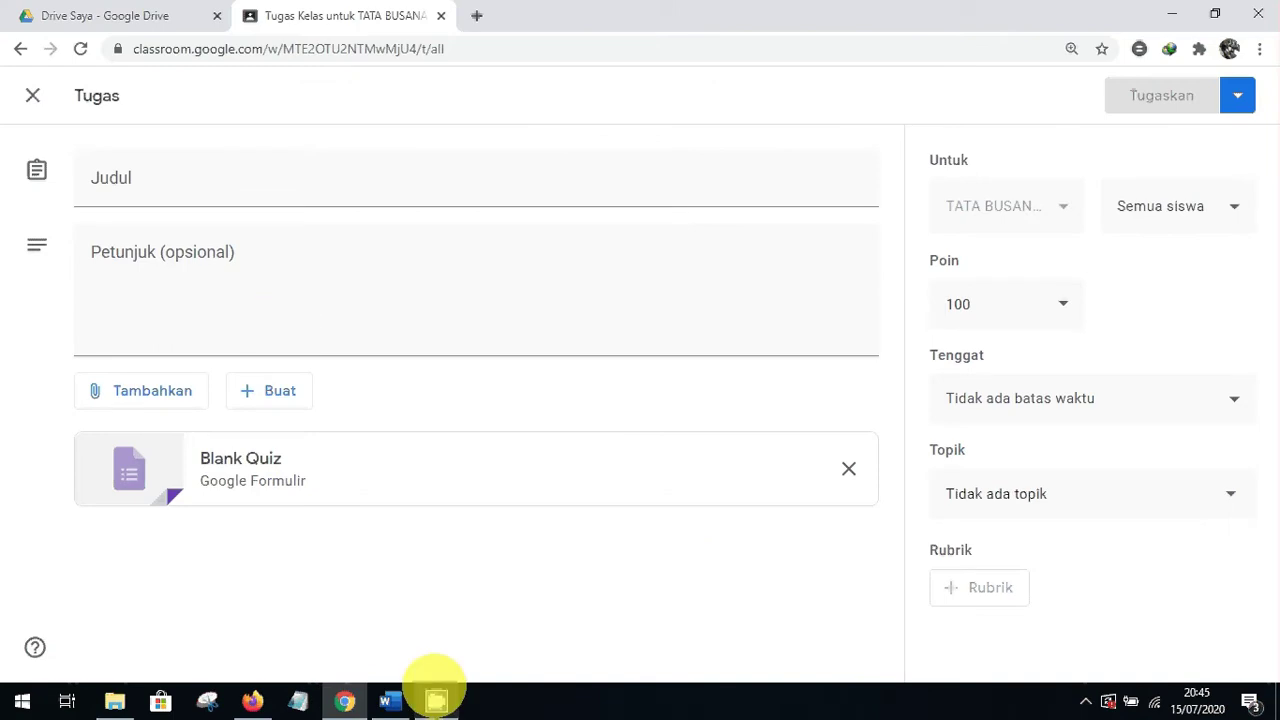
pyautogui.click(251, 697)
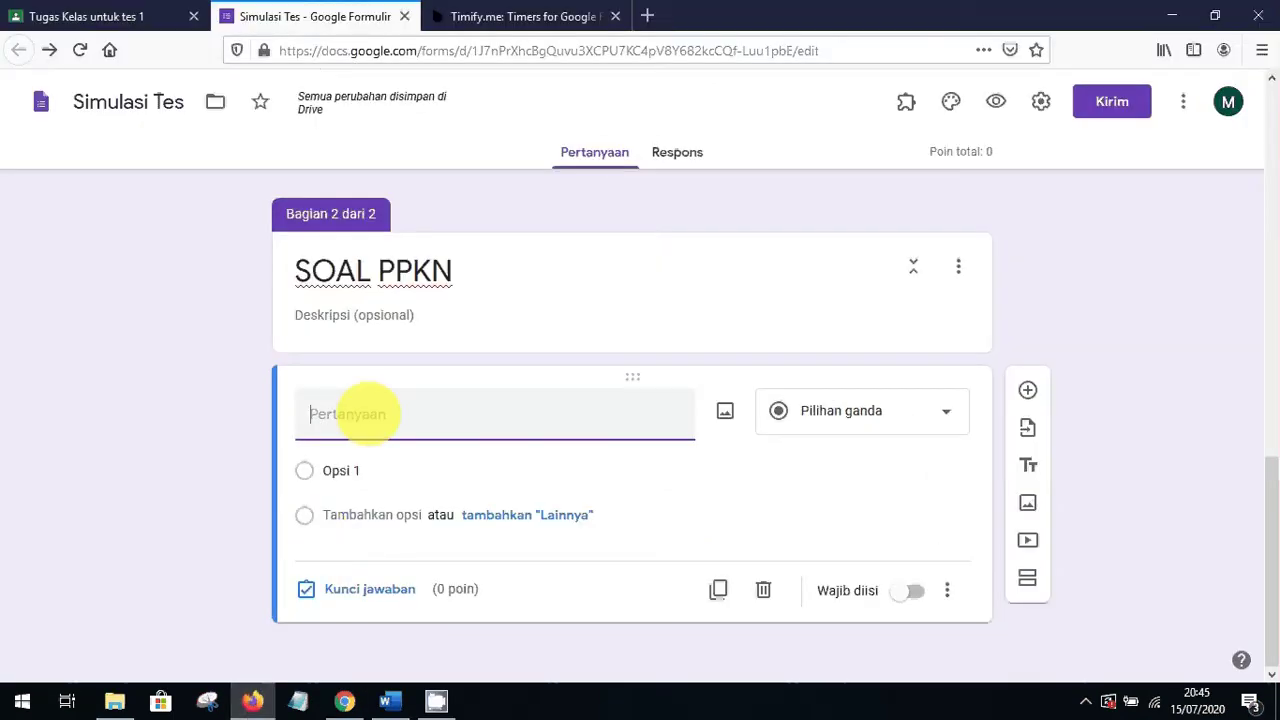
# Step: Paste the political-participation question text and add Parochial as the first option from Word
pyautogui.write('Partisipasi politik dari masyarakat sangat rendah sering disebut sebagai budaya politik...')
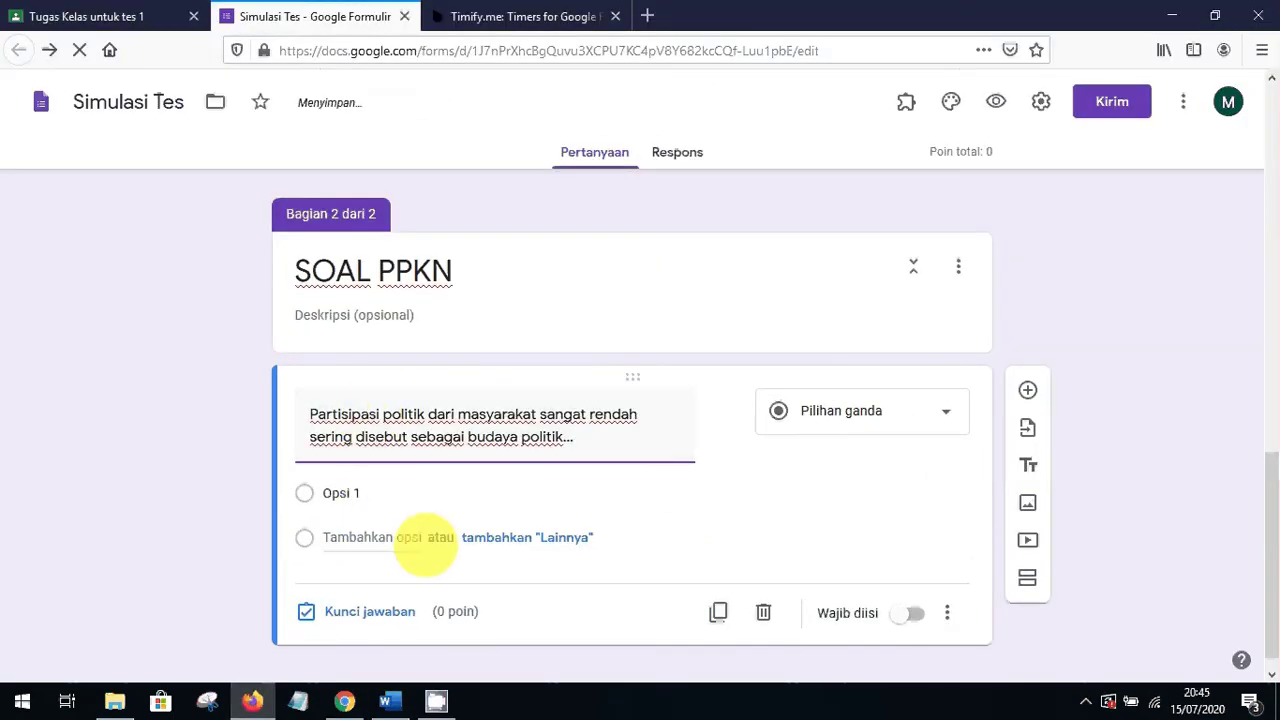
pyautogui.click(390, 697)
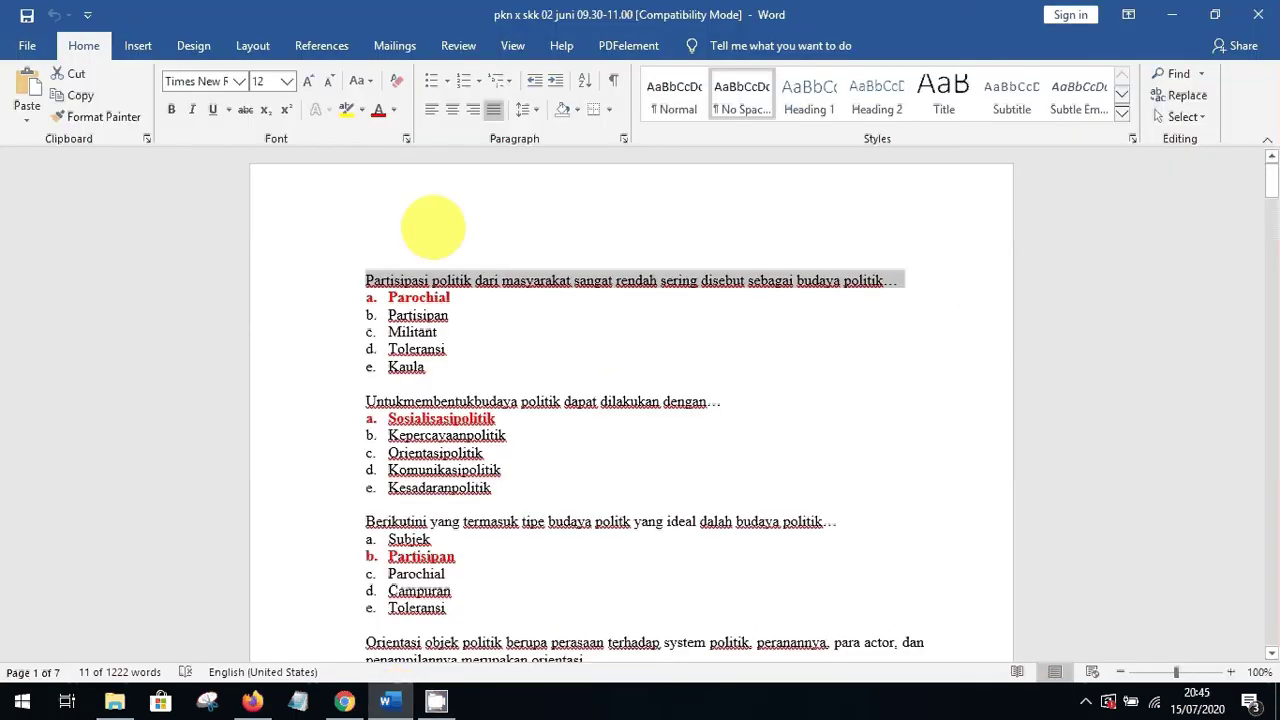
pyautogui.click(462, 292)
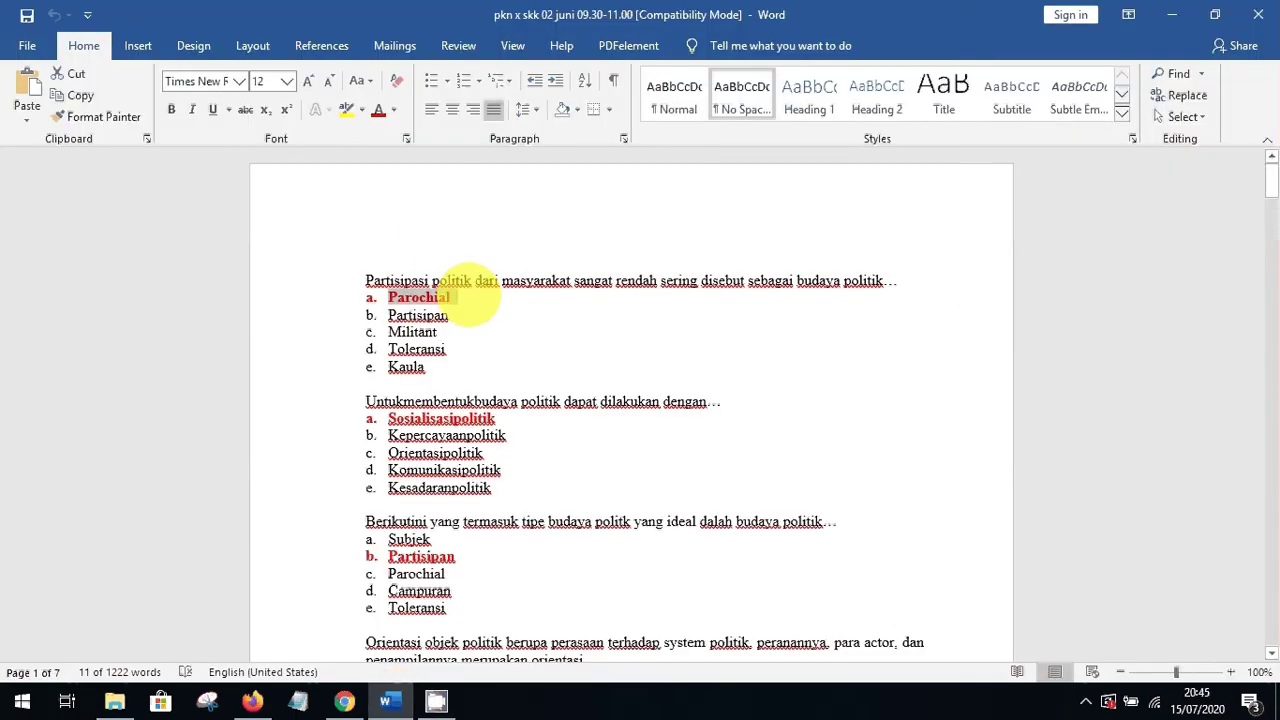
pyautogui.doubleClick(462, 292)
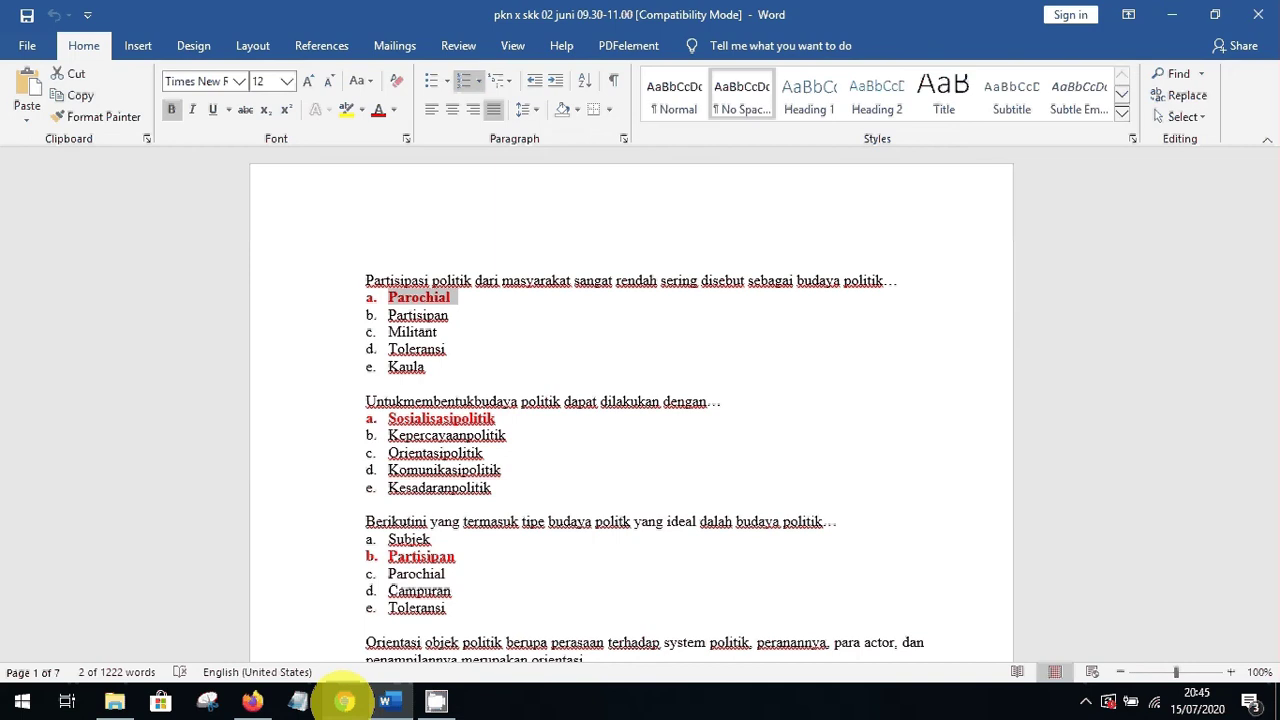
pyautogui.click(344, 700)
pyautogui.click(253, 700)
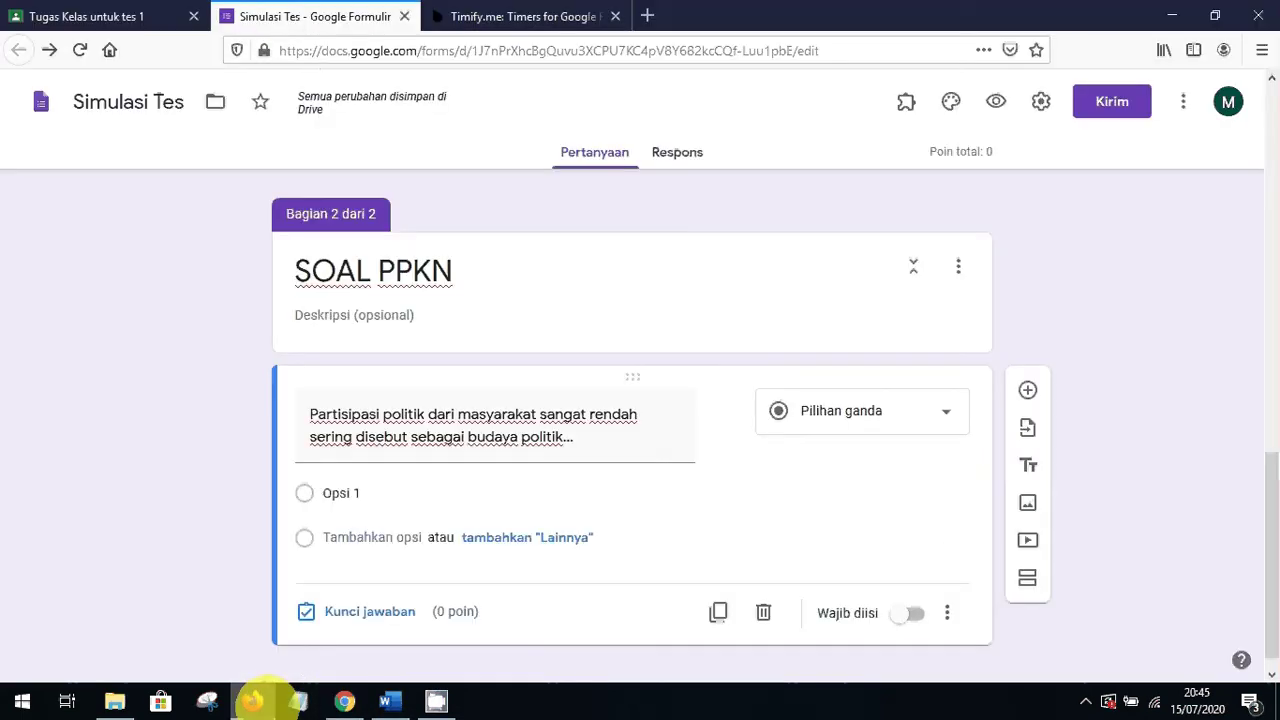
pyautogui.click(345, 497)
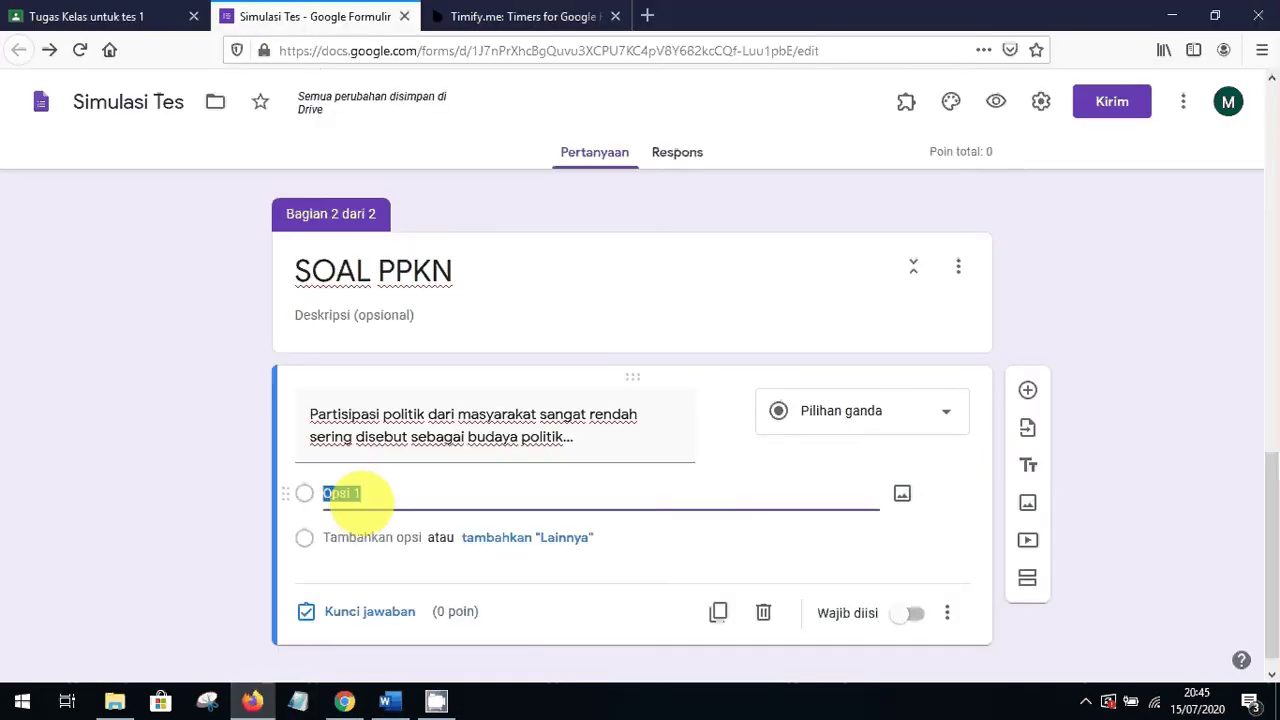
pyautogui.write('a.  Parochial')
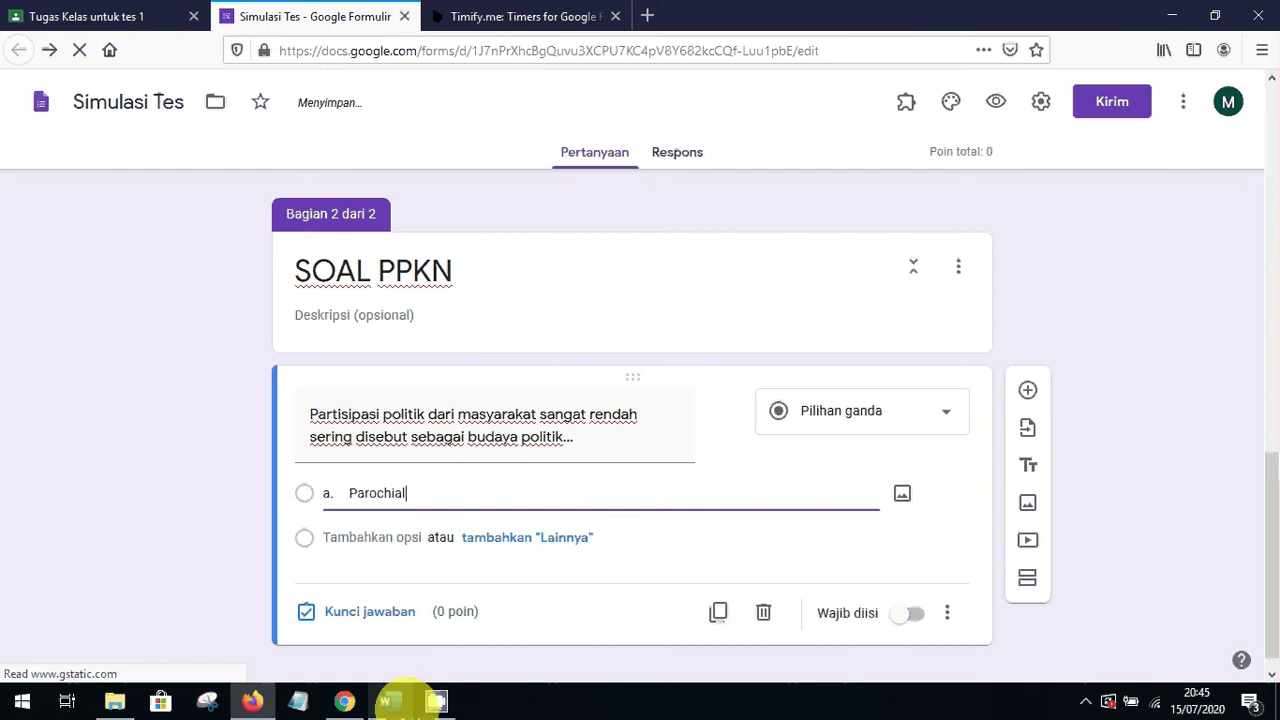
# Step: Add Partisipan and Militant as the second and third options, copied from Word
pyautogui.click(392, 701)
pyautogui.moveTo(458, 318); pyautogui.dragTo(378, 315)
pyautogui.hotkey('ctrl', 'c')
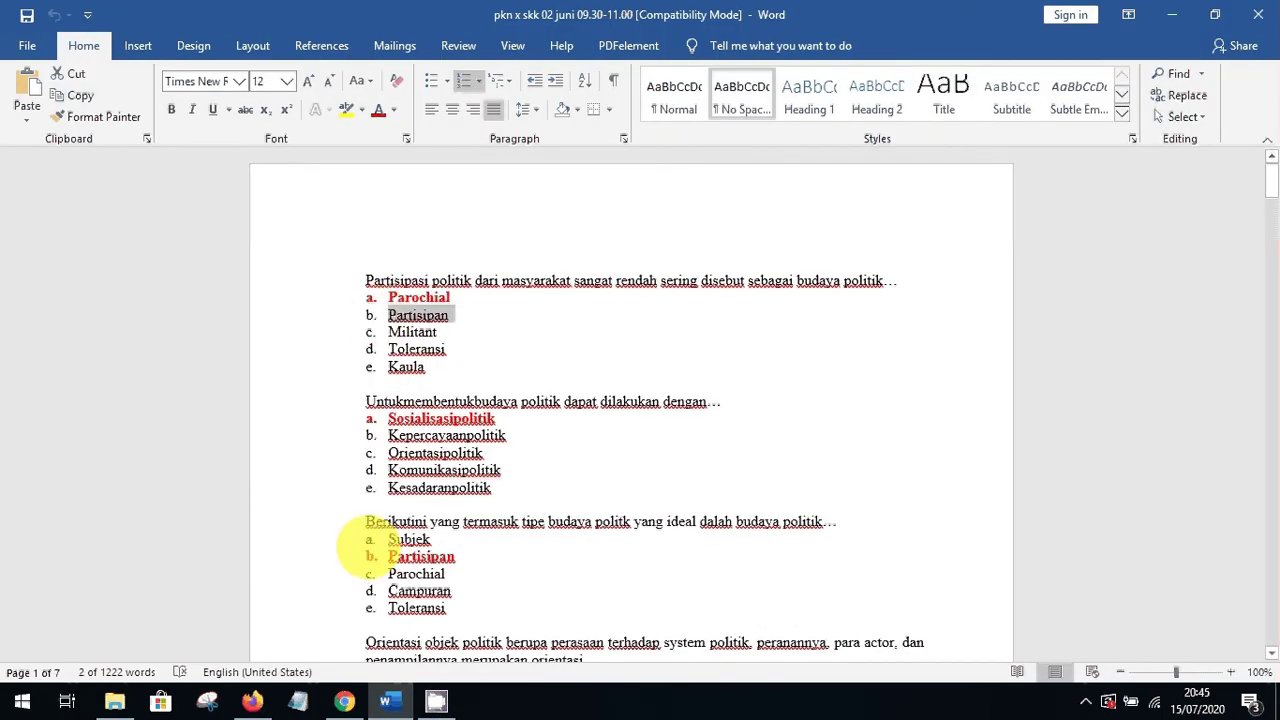
pyautogui.click(390, 700)
pyautogui.click(370, 537)
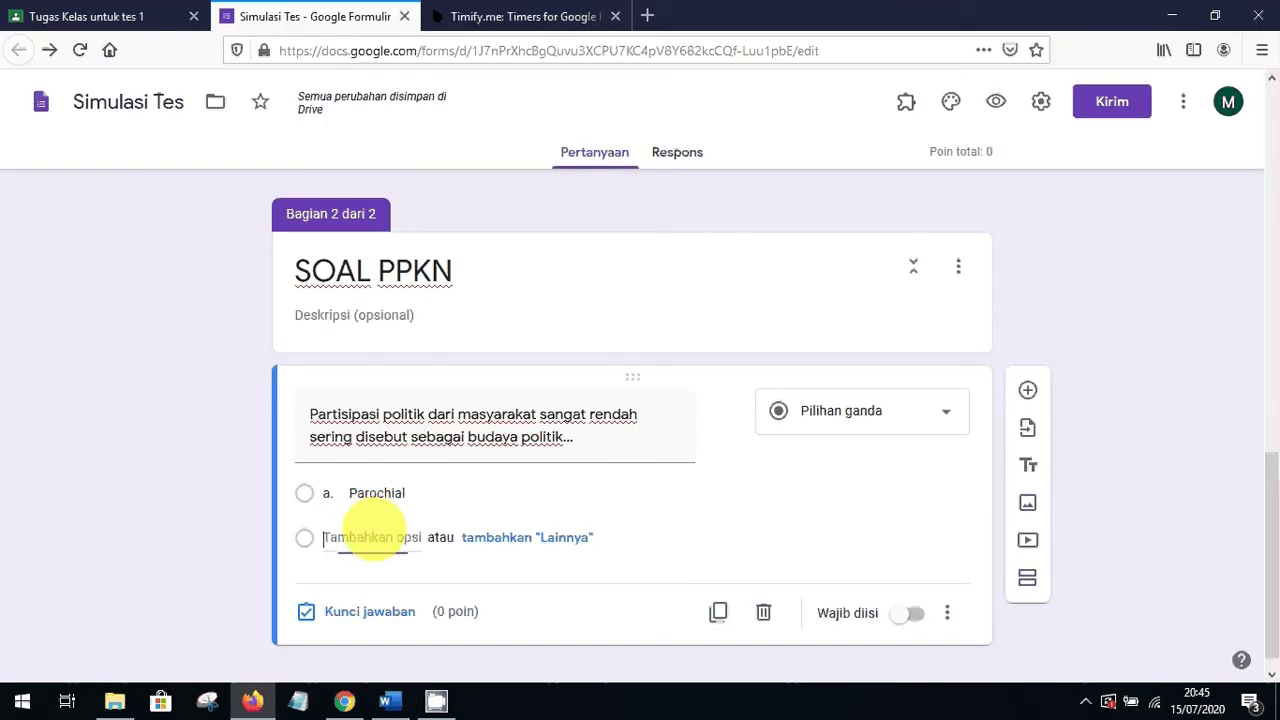
pyautogui.hotkey('ctrl', 'v')
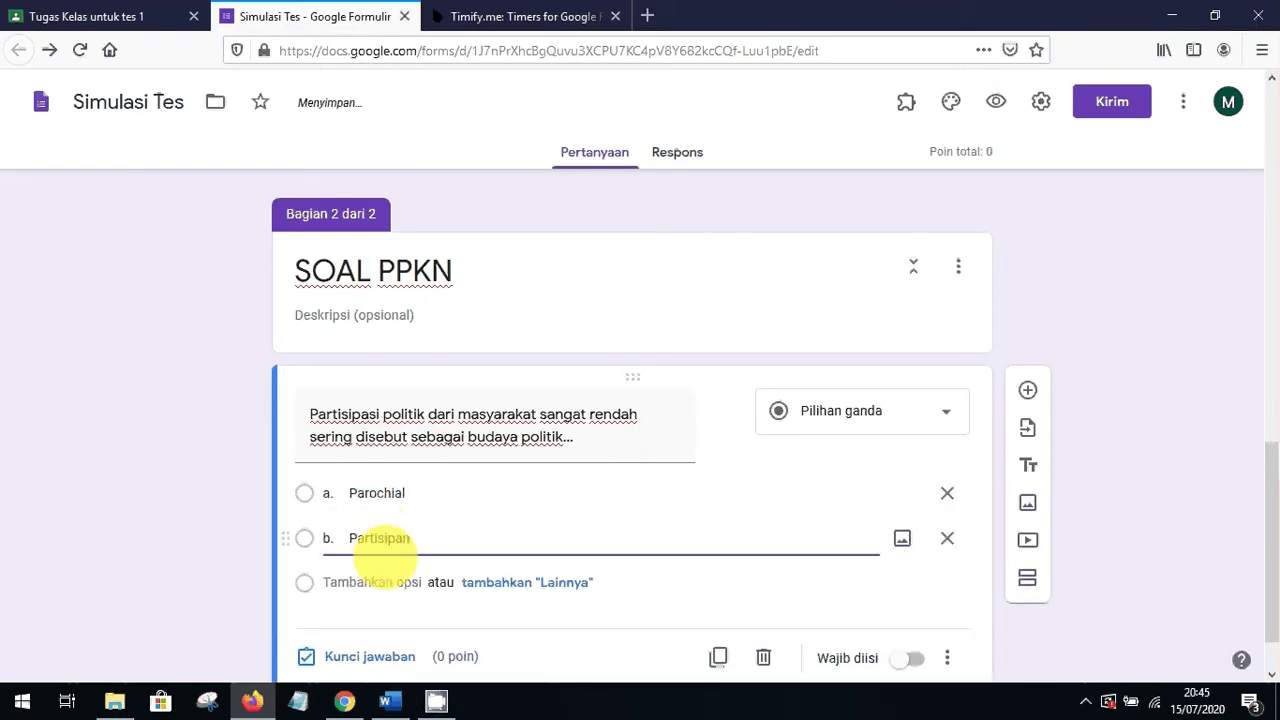
pyautogui.click(390, 700)
pyautogui.moveTo(447, 332); pyautogui.dragTo(378, 332)
pyautogui.hotkey('ctrl', 'c')
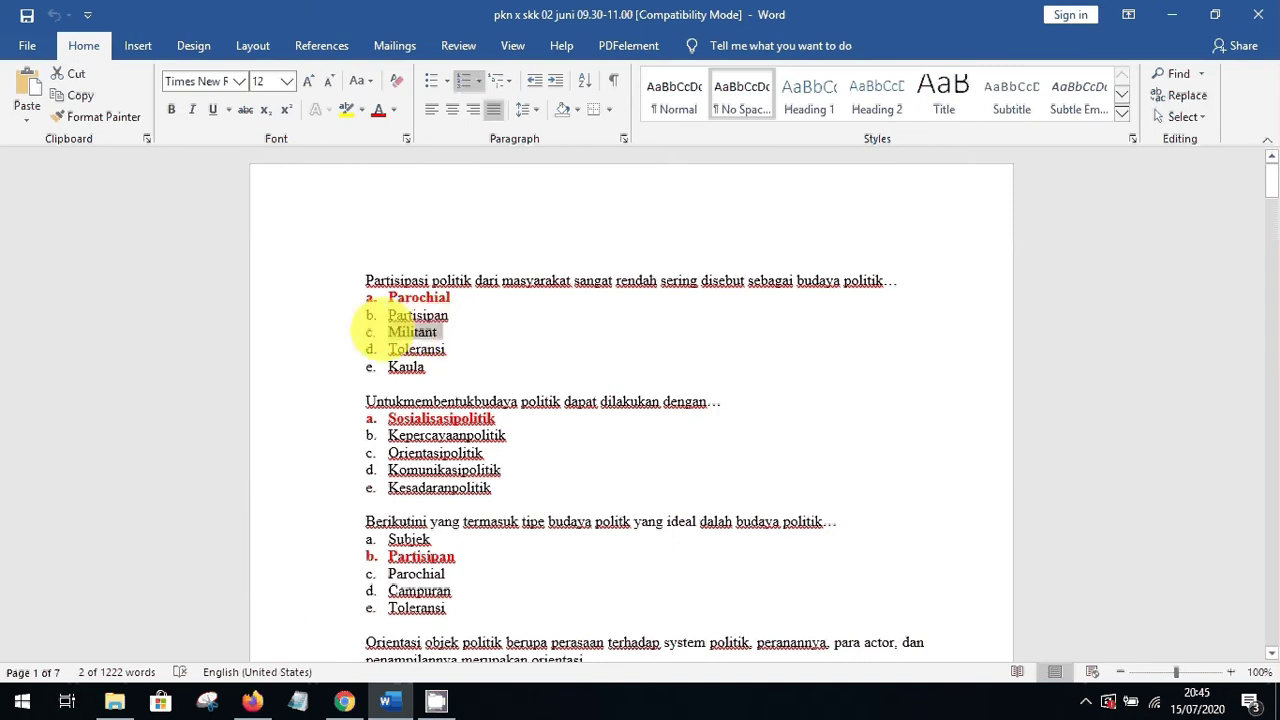
pyautogui.click(344, 700)
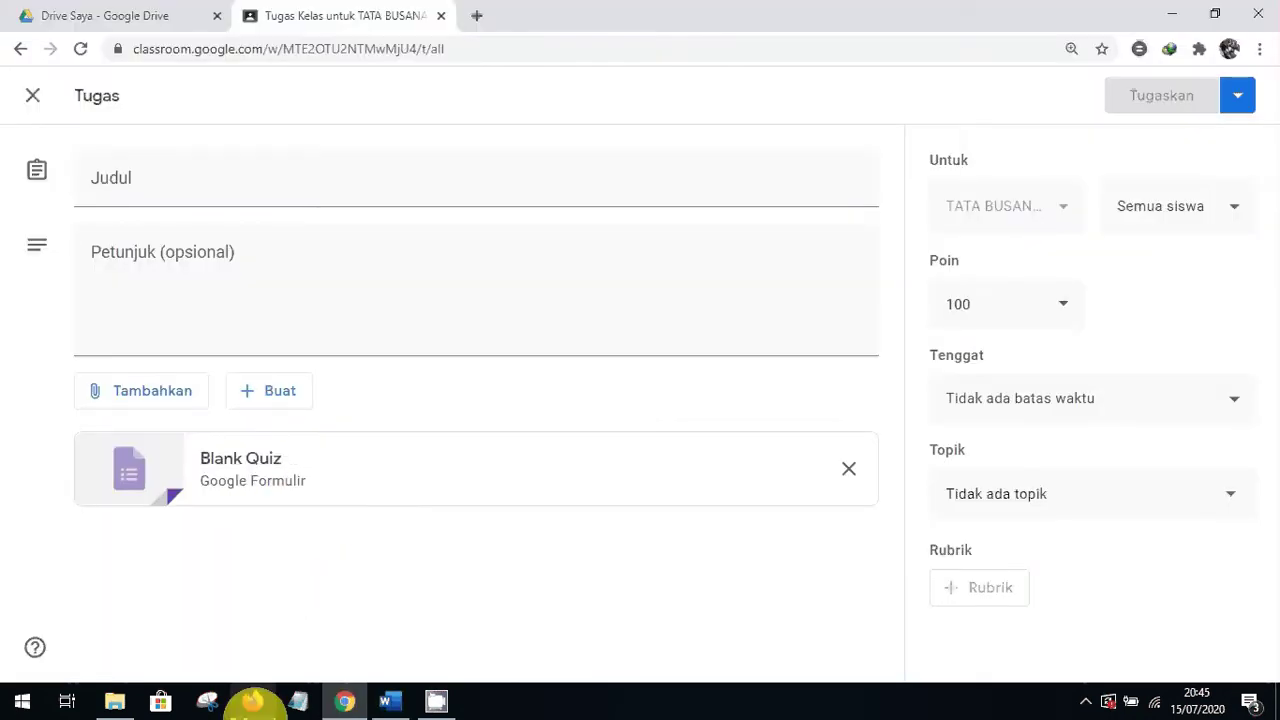
pyautogui.click(253, 702)
pyautogui.click(345, 582)
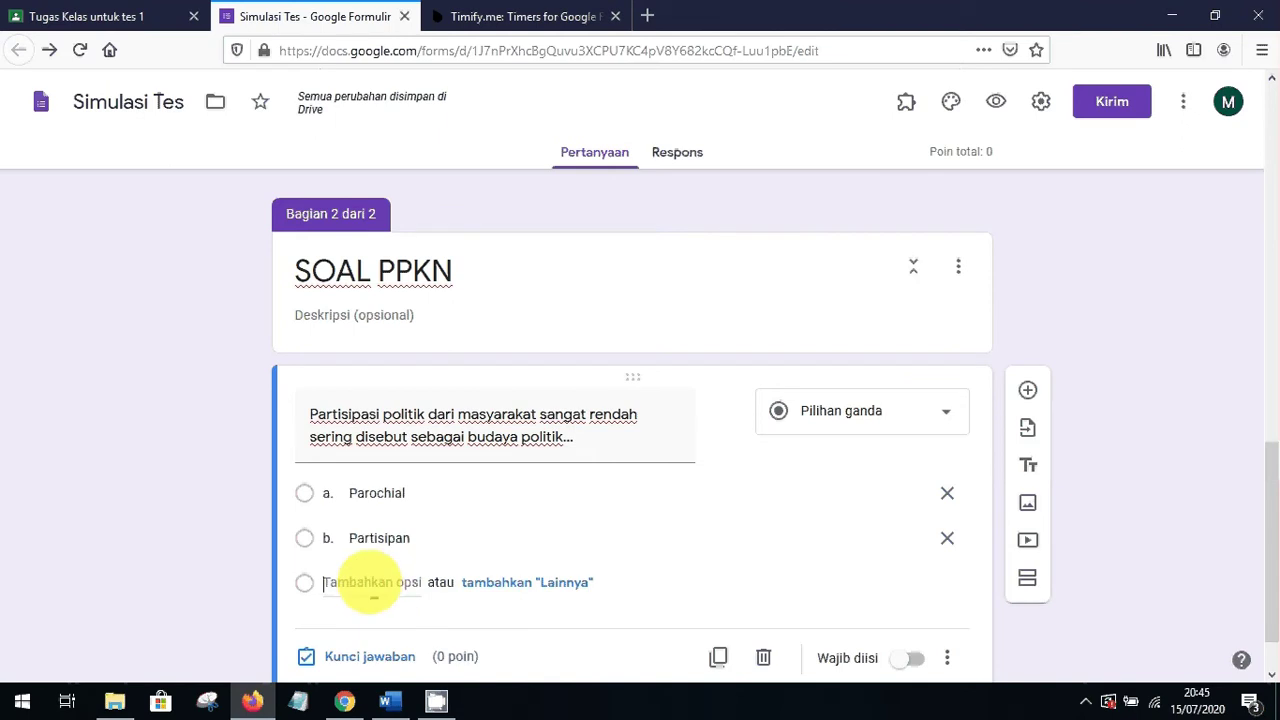
pyautogui.hotkey('ctrl', 'v')
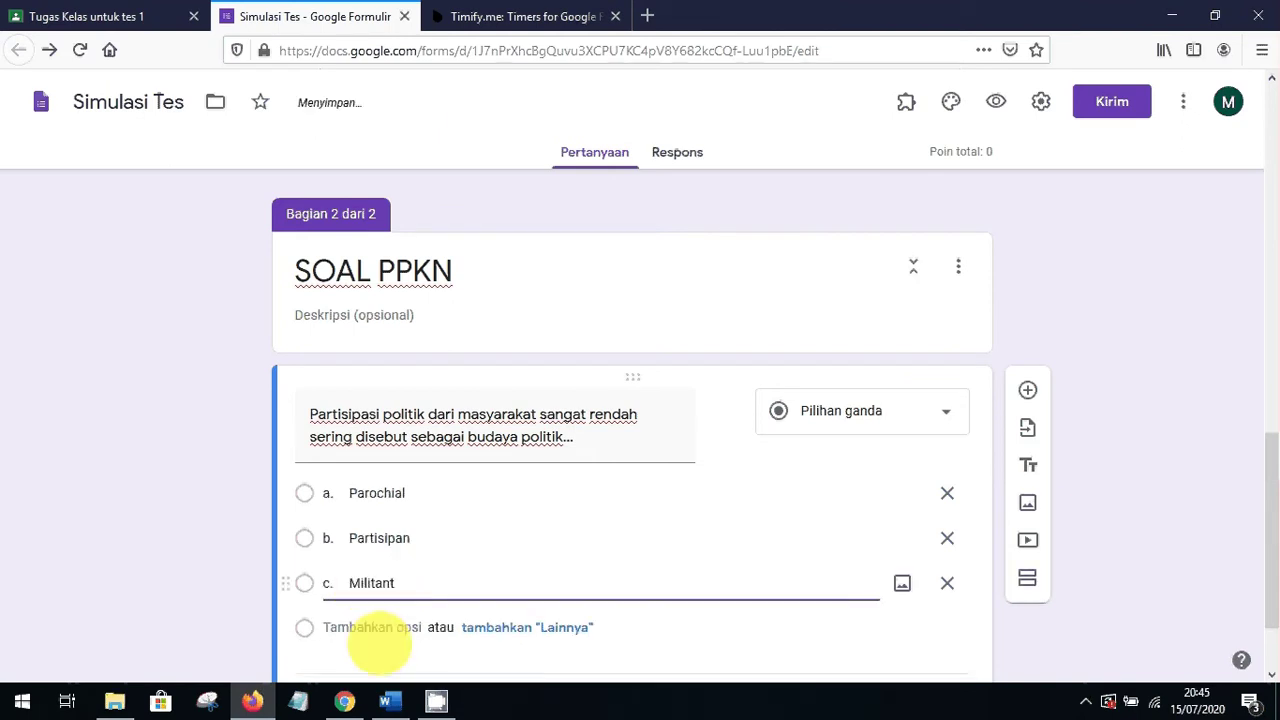
# Step: Add Toleransi and Kaula as the fourth and fifth options, deleting Kaula's 'e.' label
pyautogui.click(389, 700)
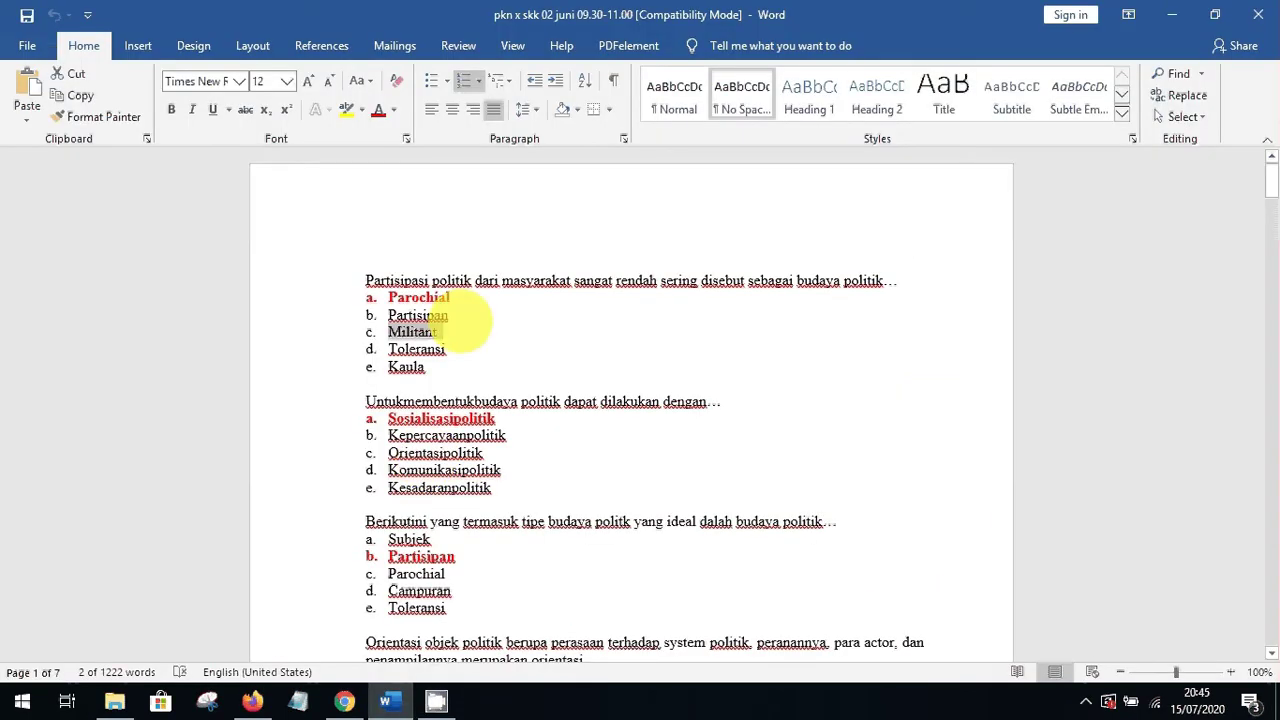
pyautogui.moveTo(448, 349); pyautogui.dragTo(389, 350)
pyautogui.hotkey('ctrl', 'c')
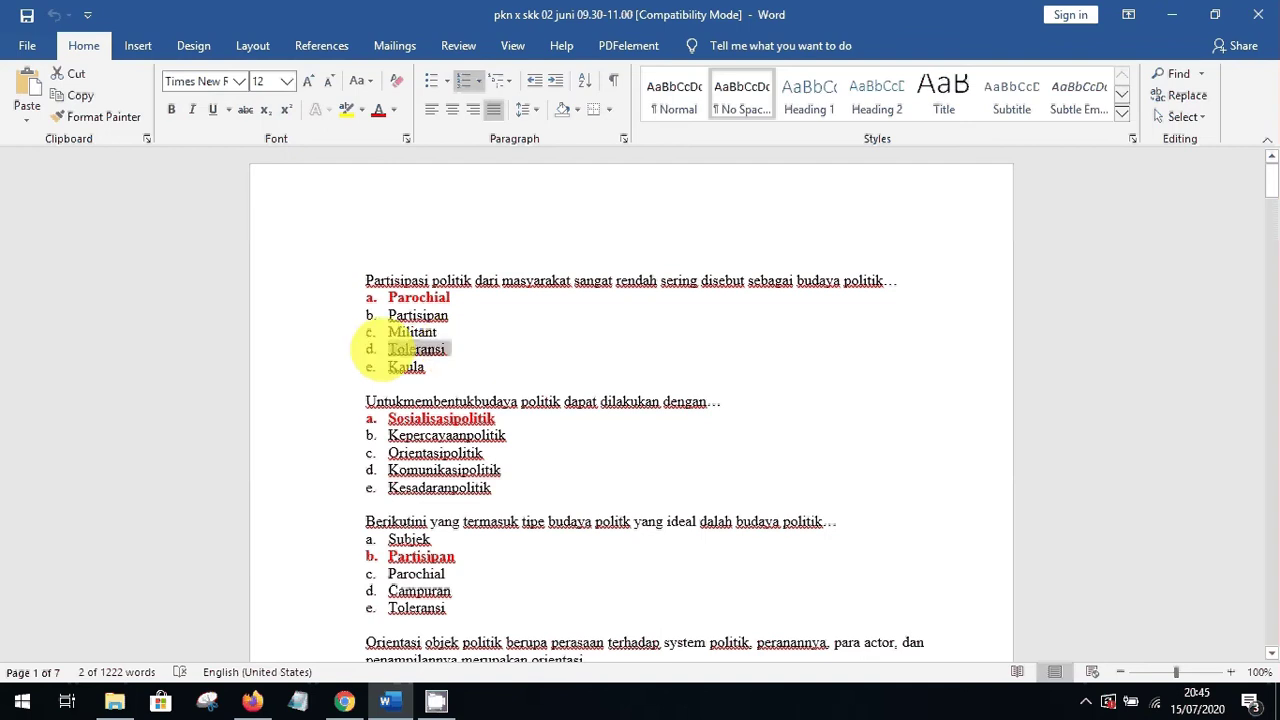
pyautogui.click(344, 700)
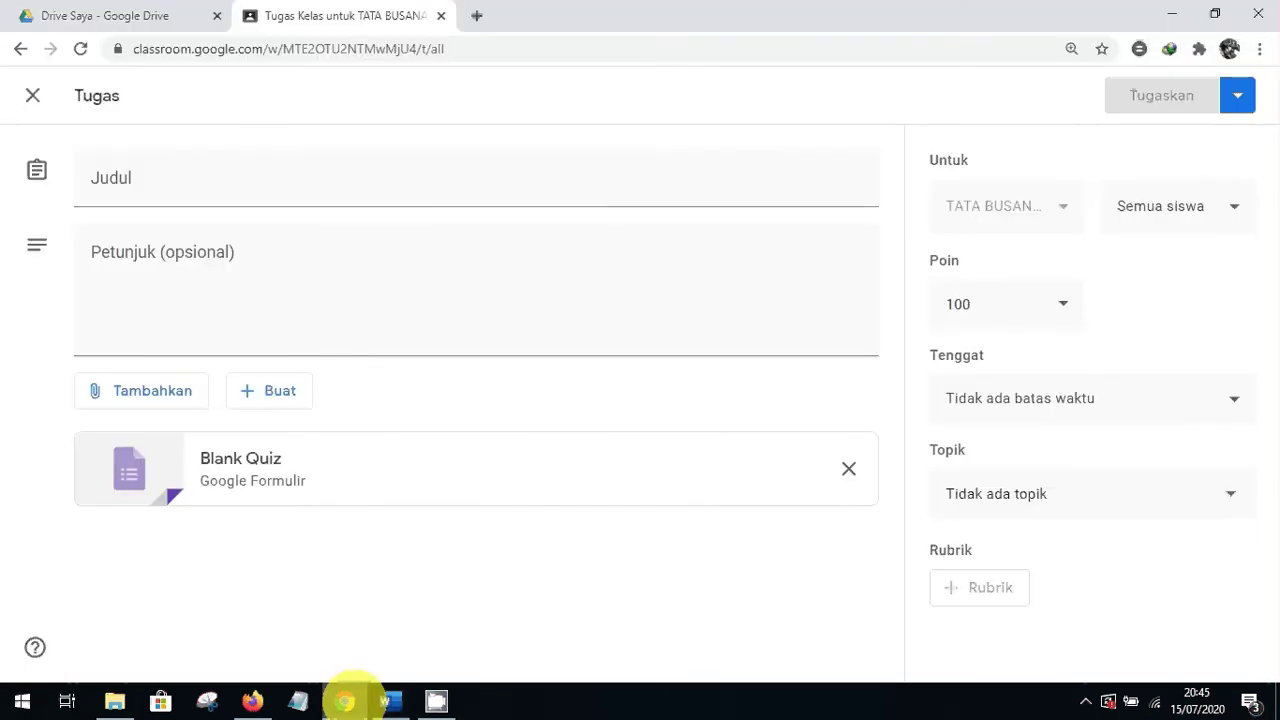
pyautogui.click(253, 700)
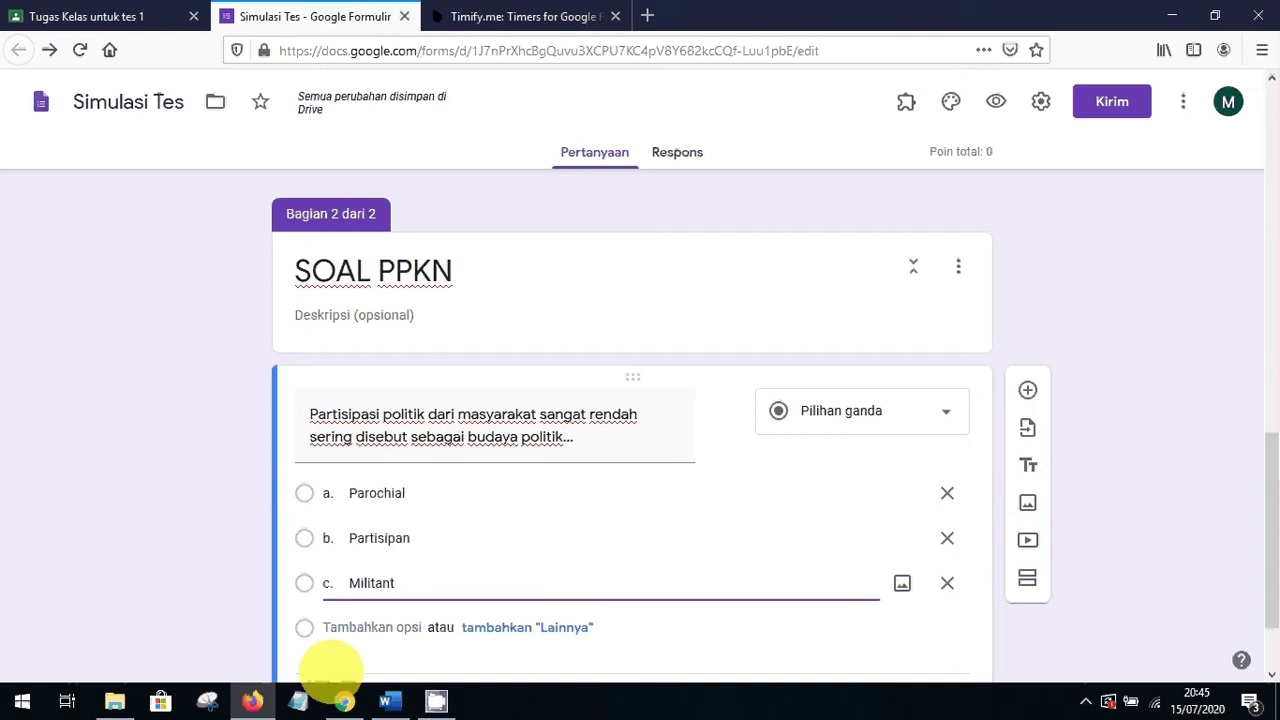
pyautogui.click(357, 626)
pyautogui.hotkey('ctrl', 'v')
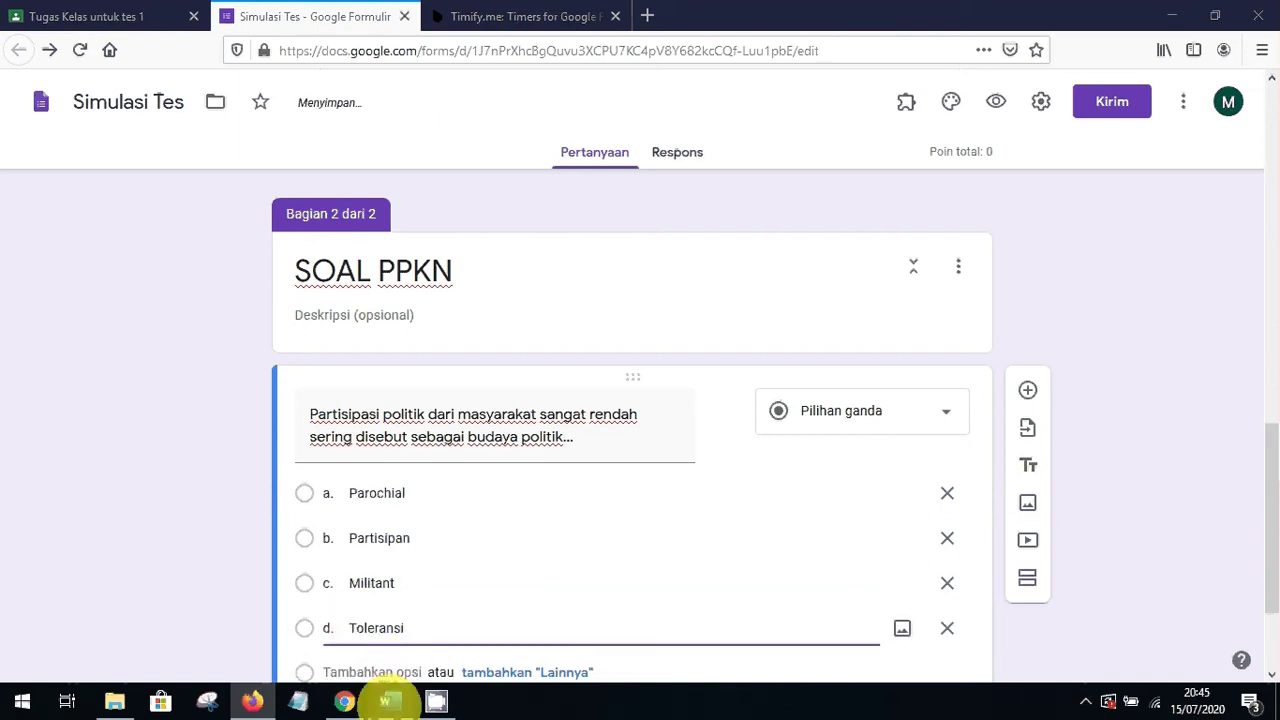
pyautogui.click(390, 701)
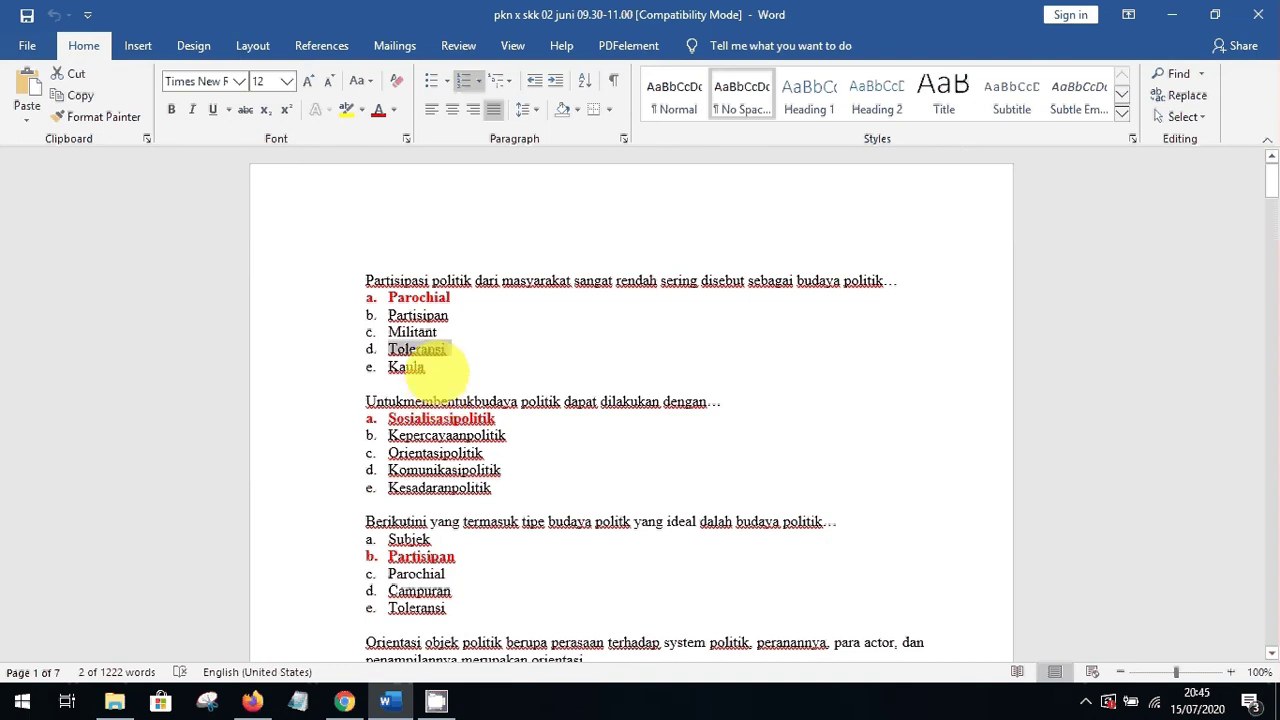
pyautogui.moveTo(430, 367); pyautogui.dragTo(375, 367)
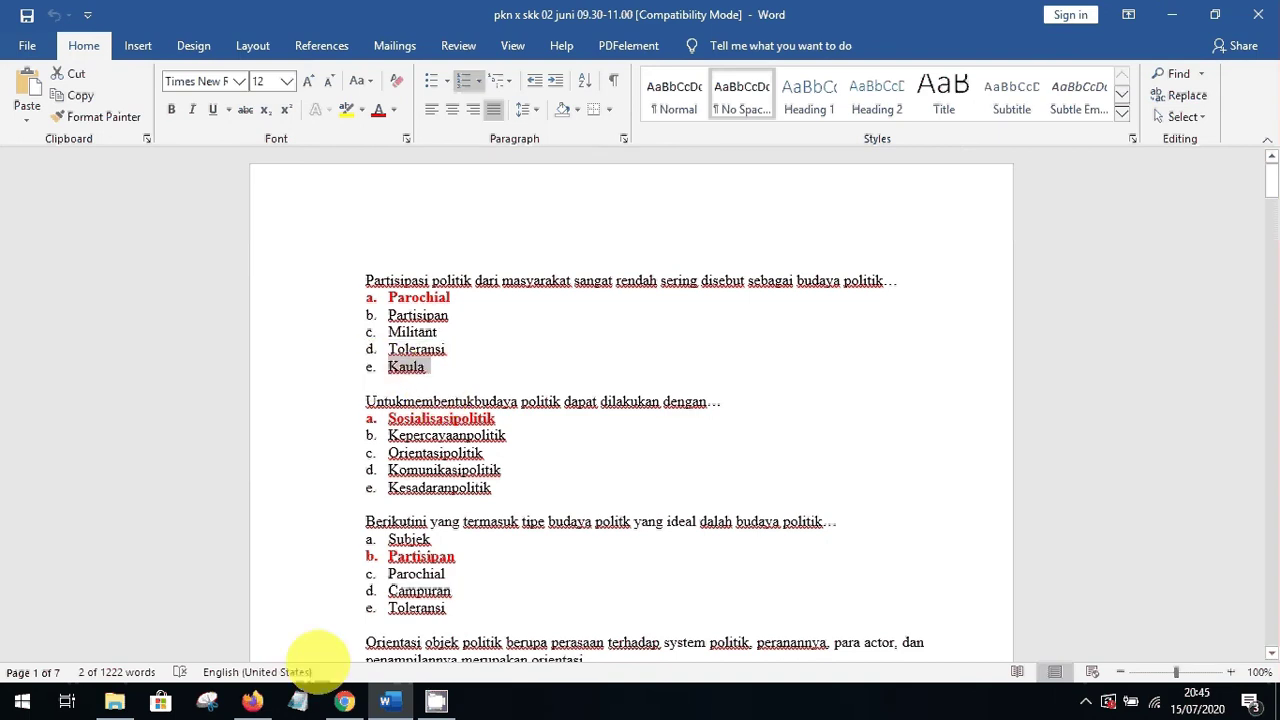
pyautogui.click(252, 701)
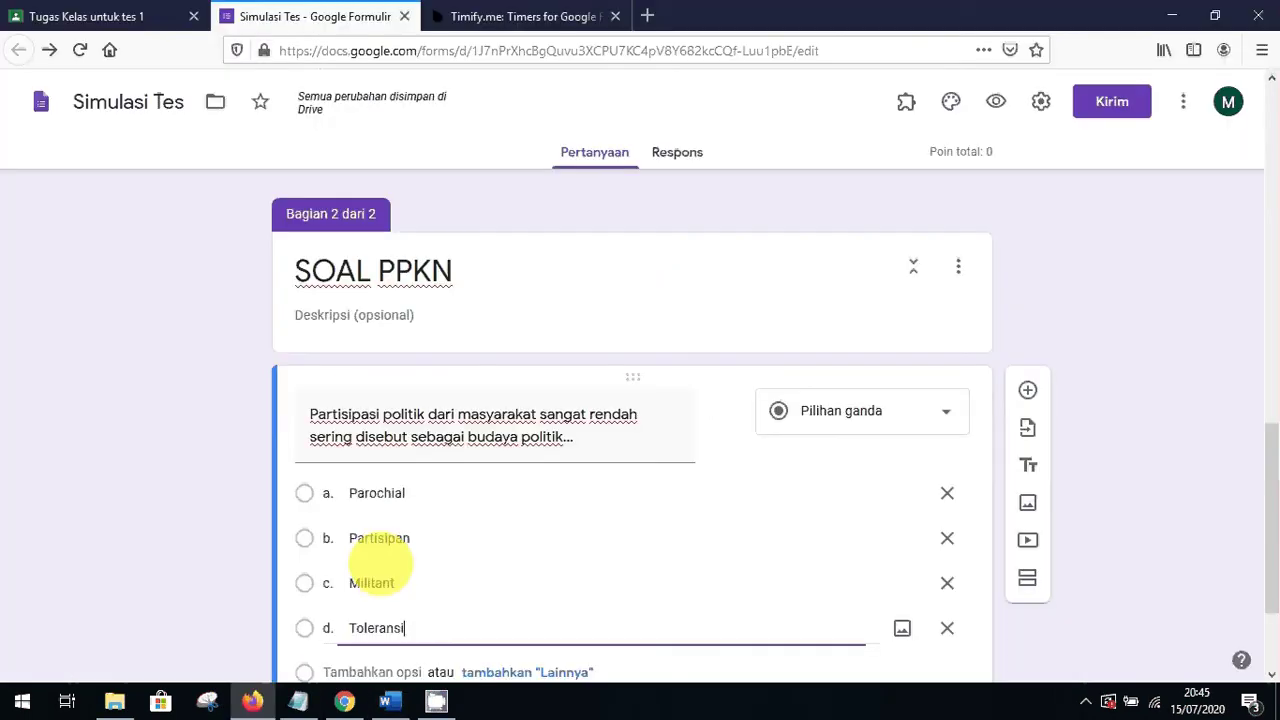
pyautogui.scroll(-3, 1109, 509)
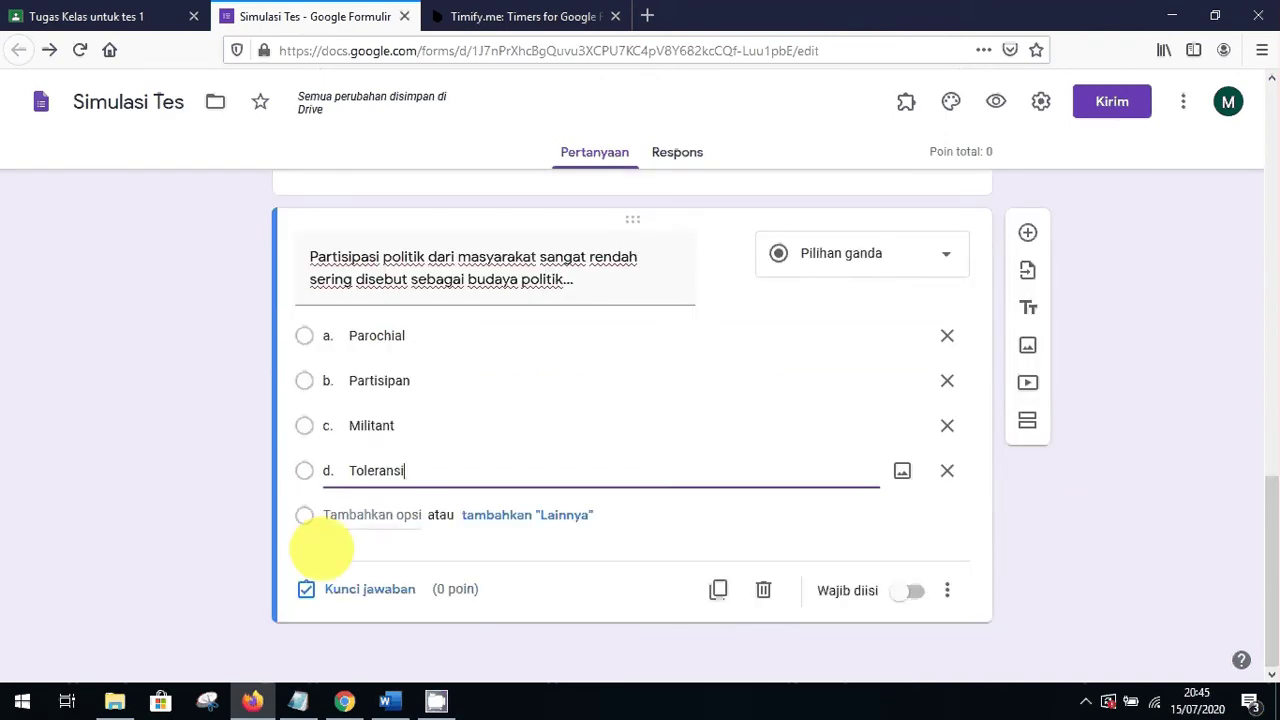
pyautogui.click(348, 515)
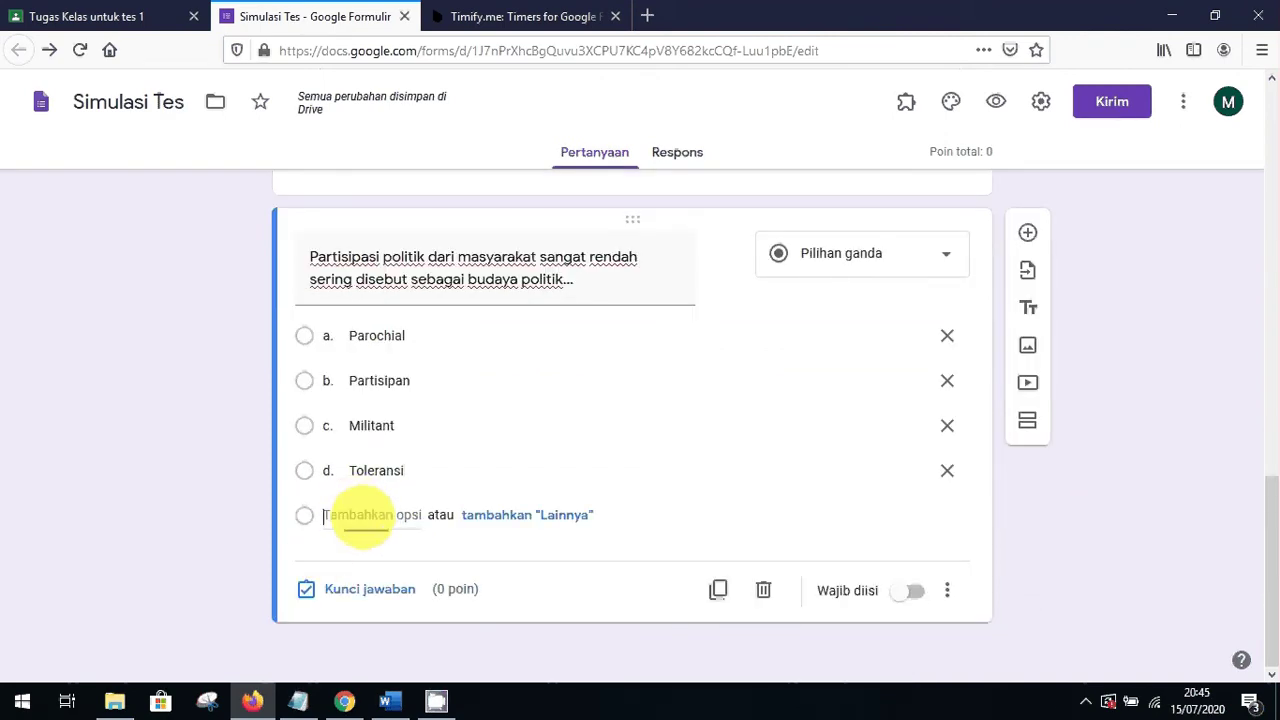
pyautogui.write('Kaula')
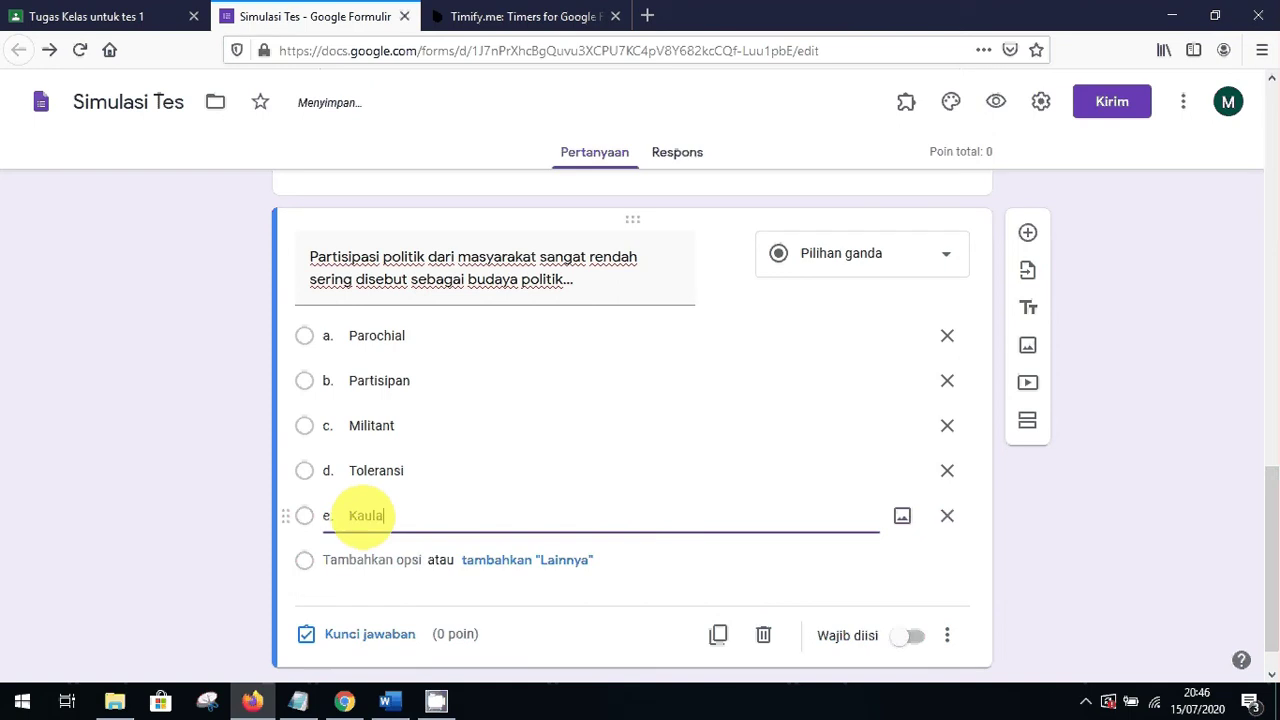
pyautogui.click(347, 515)
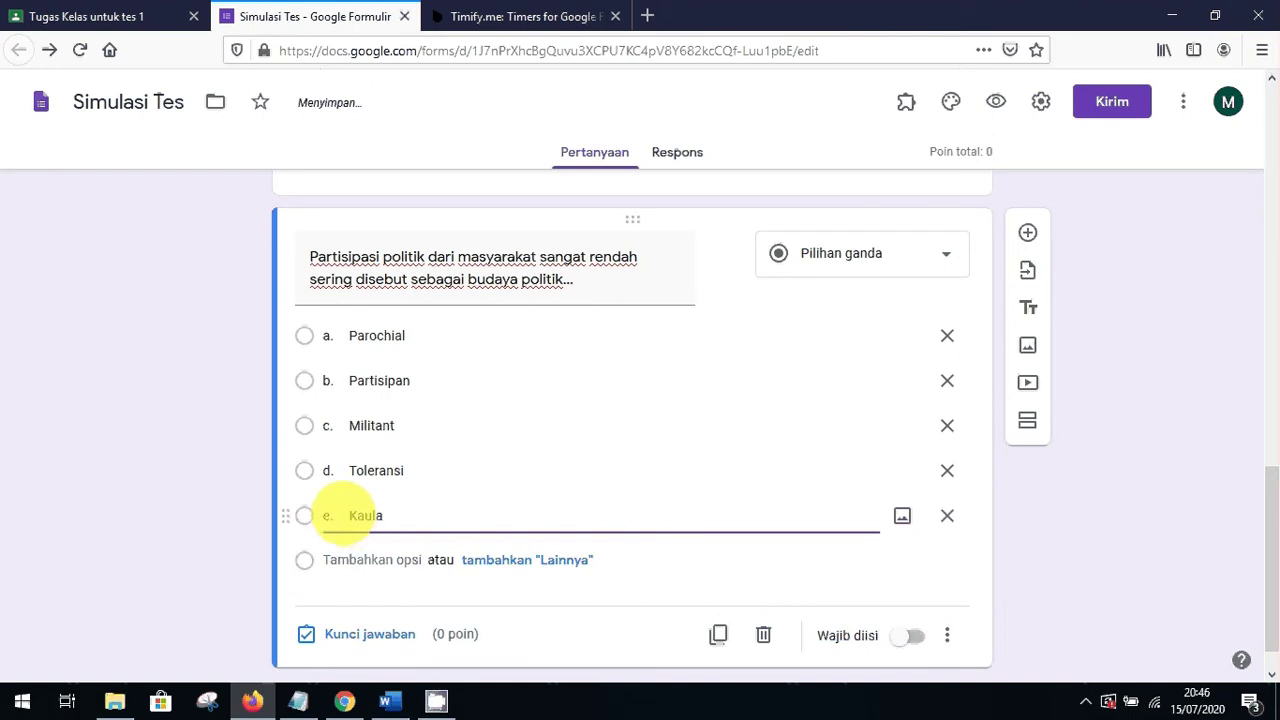
pyautogui.press('BackSpace')
pyautogui.press('BackSpace')
pyautogui.press('BackSpace')
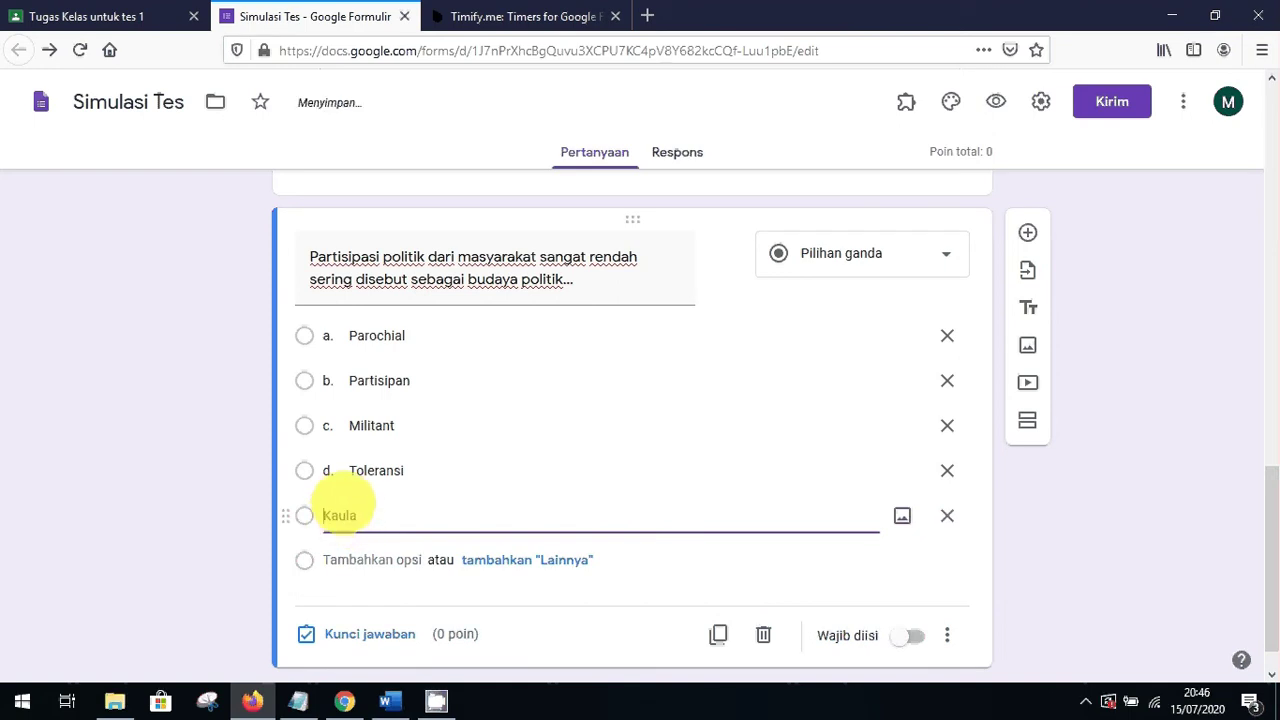
# Step: Delete the letter labels in front of Toleransi and Militant
pyautogui.click(330, 470)
pyautogui.click(349, 470)
pyautogui.press('BackSpace')
pyautogui.press('BackSpace')
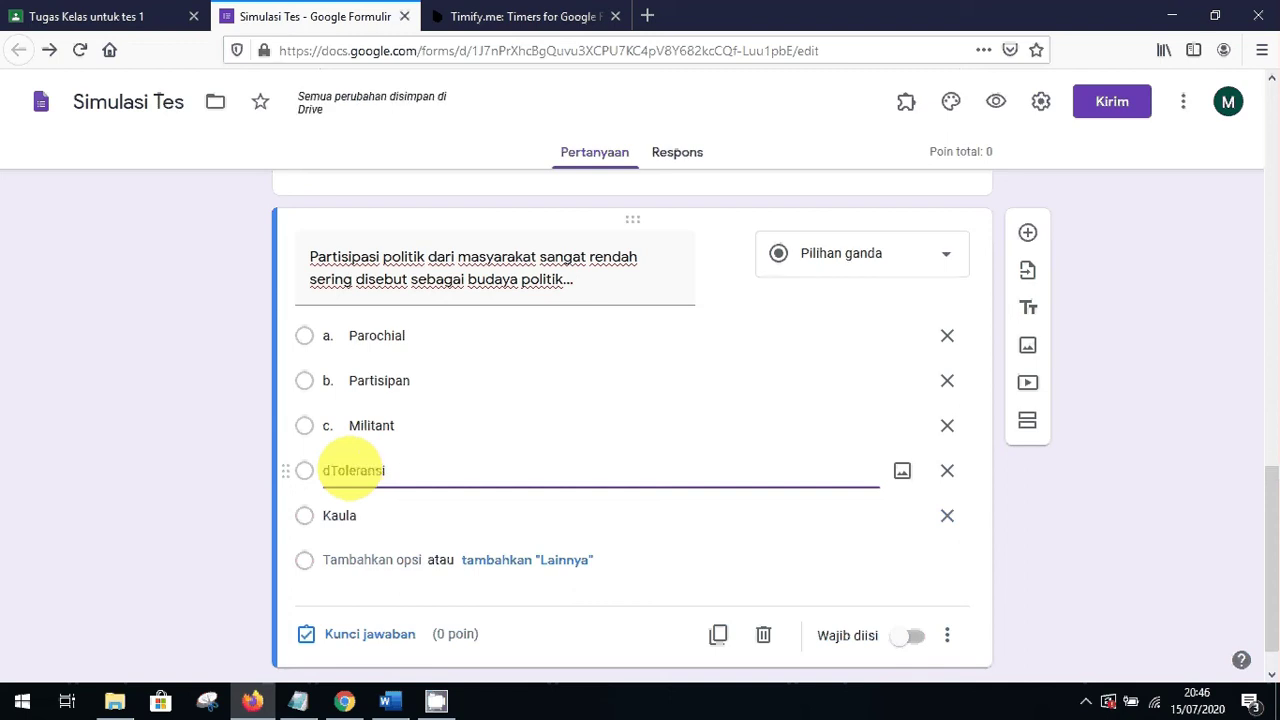
pyautogui.press('BackSpace')
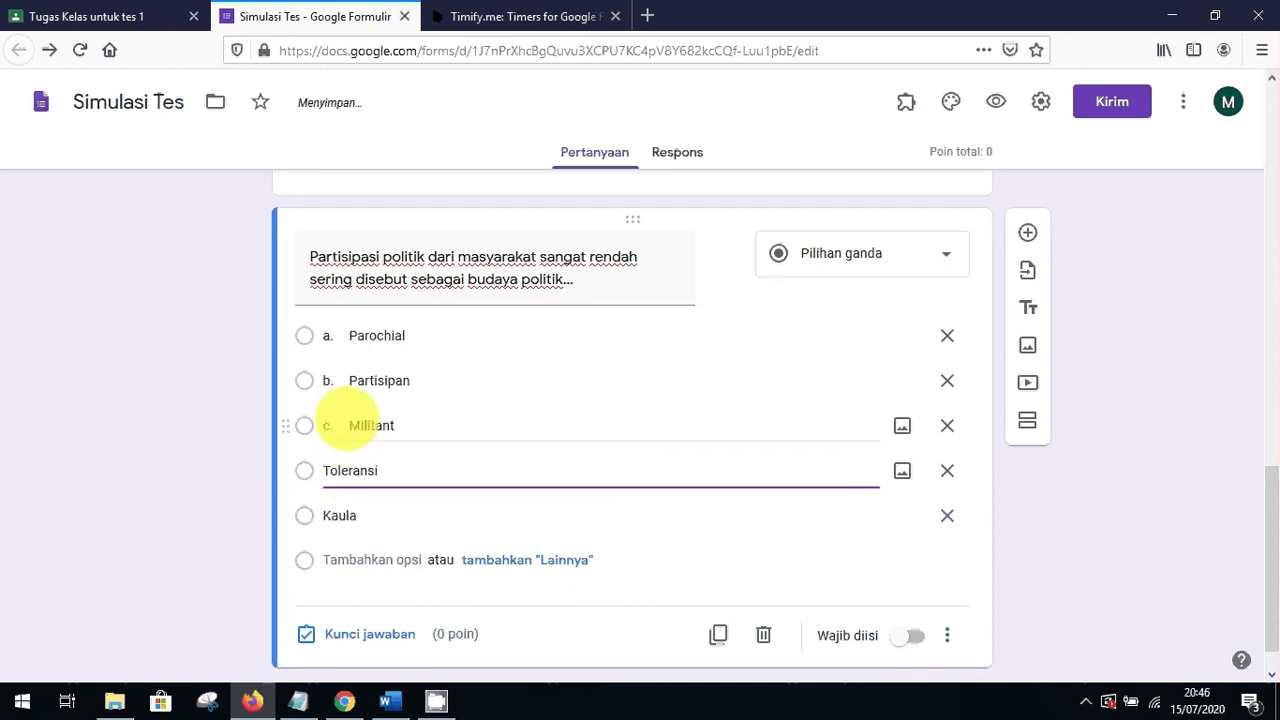
pyautogui.click(350, 425)
pyautogui.click(349, 425)
pyautogui.press('BackSpace')
pyautogui.press('BackSpace')
pyautogui.press('BackSpace')
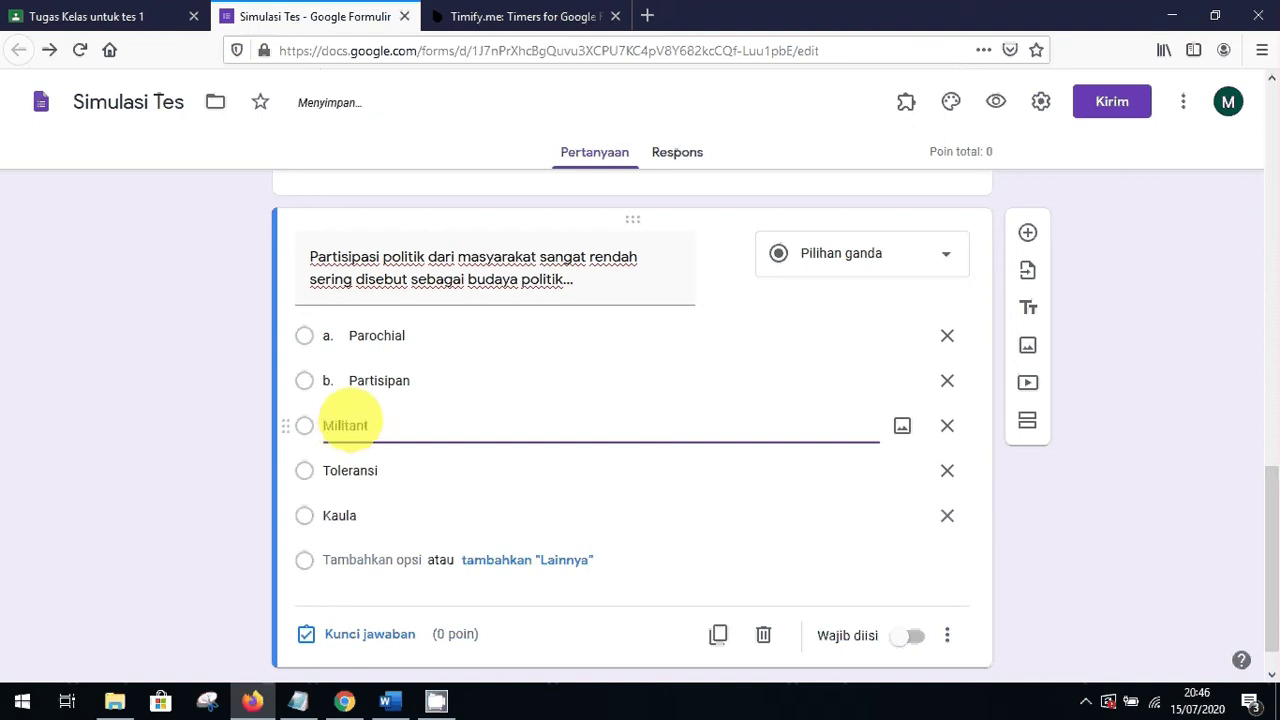
# Step: Delete the letter labels in front of Partisipan and Parochial
pyautogui.click(350, 381)
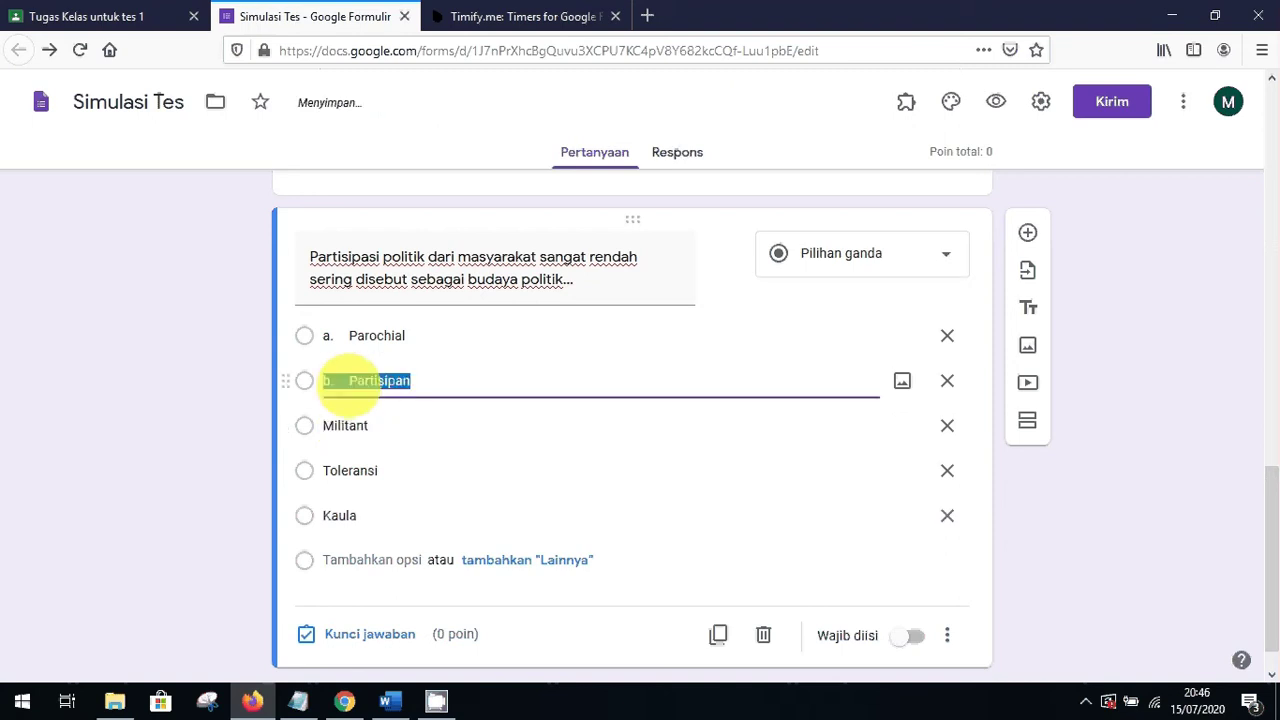
pyautogui.click(349, 381)
pyautogui.press('BackSpace')
pyautogui.press('BackSpace')
pyautogui.press('BackSpace')
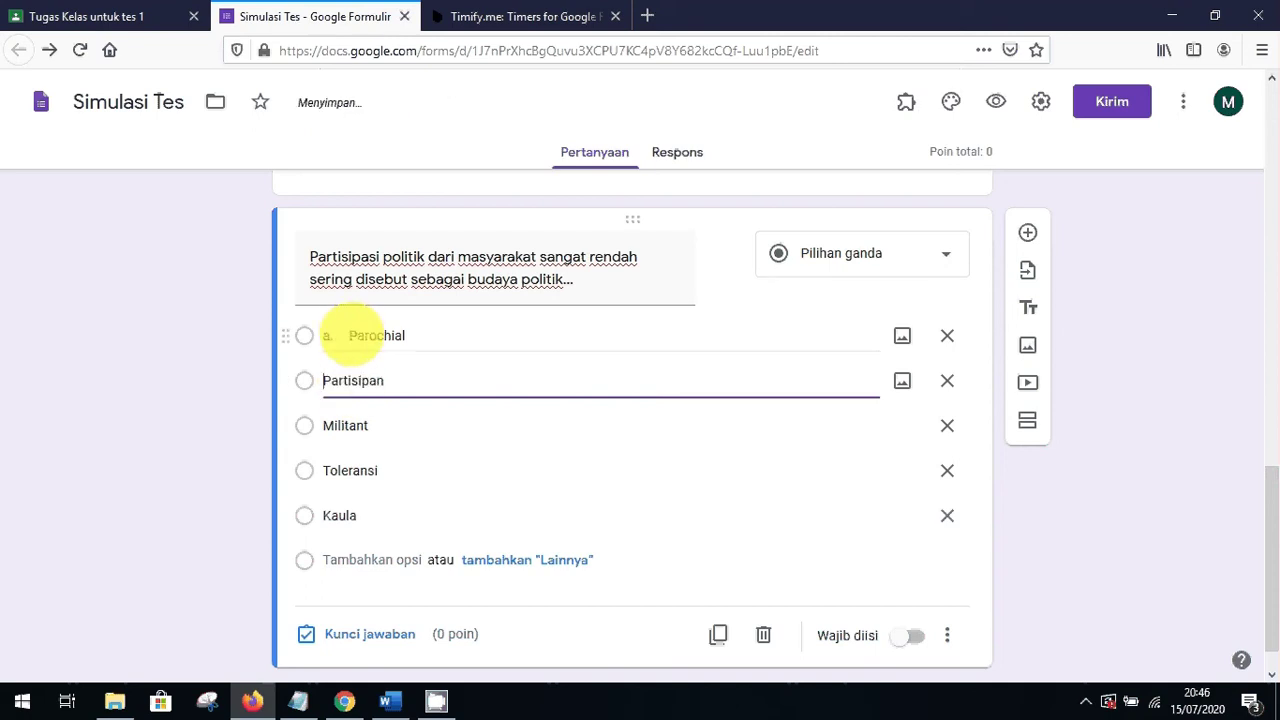
pyautogui.click(352, 335)
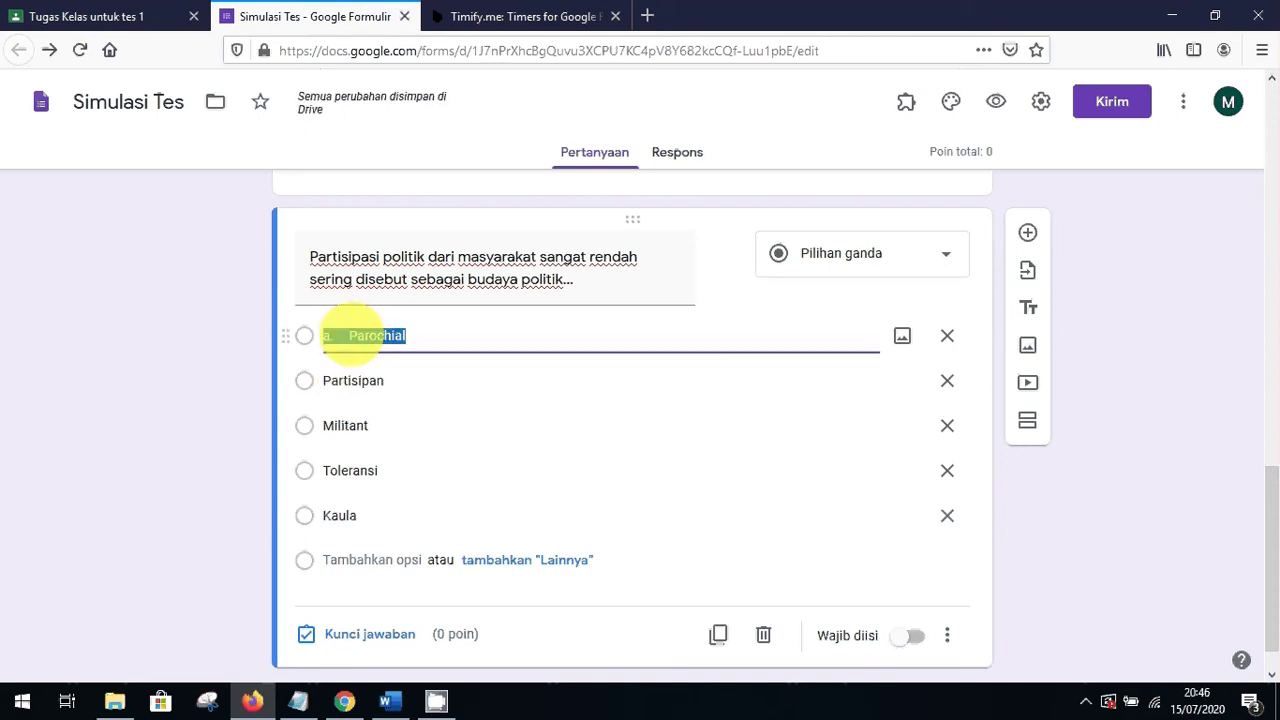
pyautogui.click(349, 335)
pyautogui.press('BackSpace')
pyautogui.press('BackSpace')
pyautogui.press('BackSpace')
pyautogui.press('BackSpace')
pyautogui.press('BackSpace')
pyautogui.press('BackSpace')
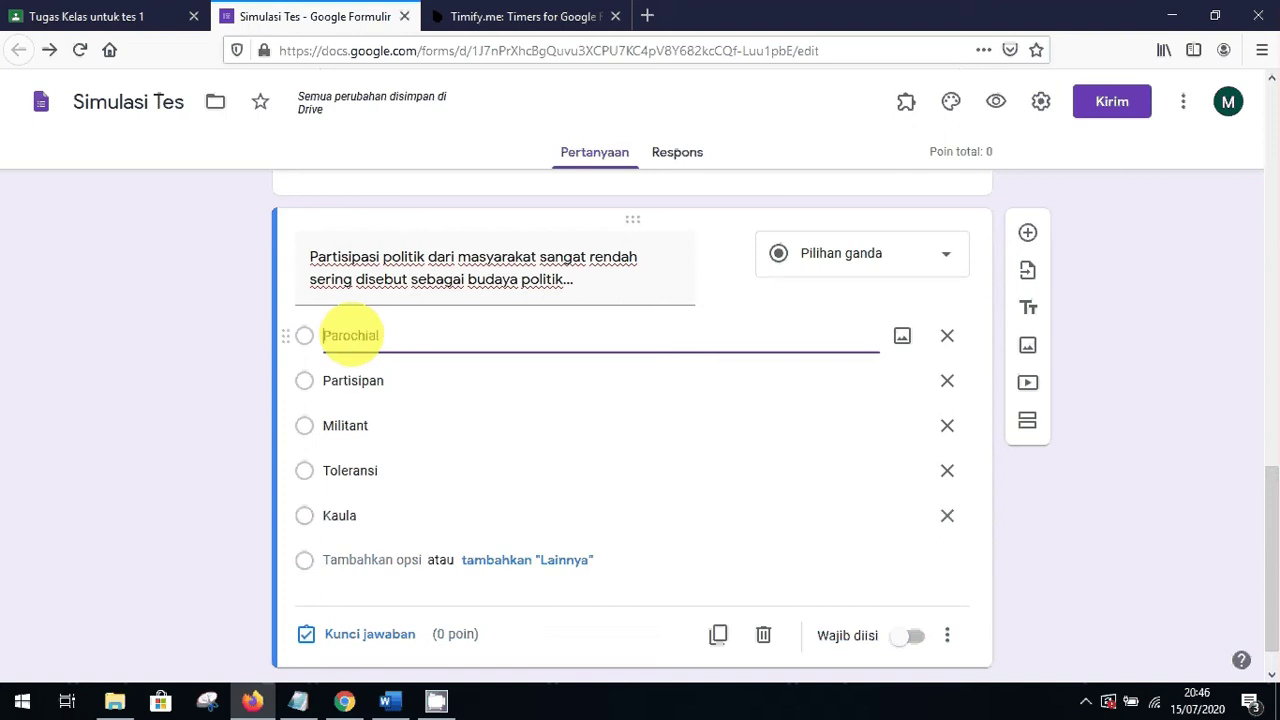
pyautogui.click(358, 634)
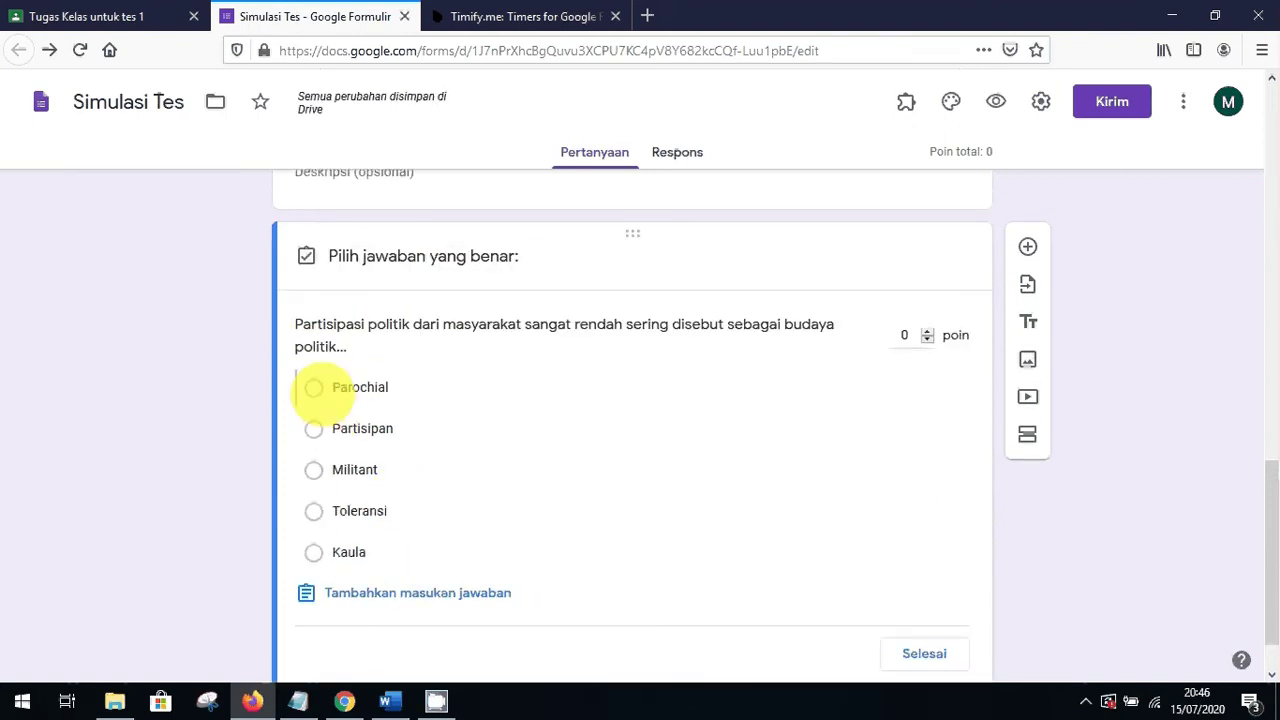
# Step: In the answer key, mark Parochial as correct and set the question to 1 point
pyautogui.click(313, 387)
pyautogui.click(906, 337)
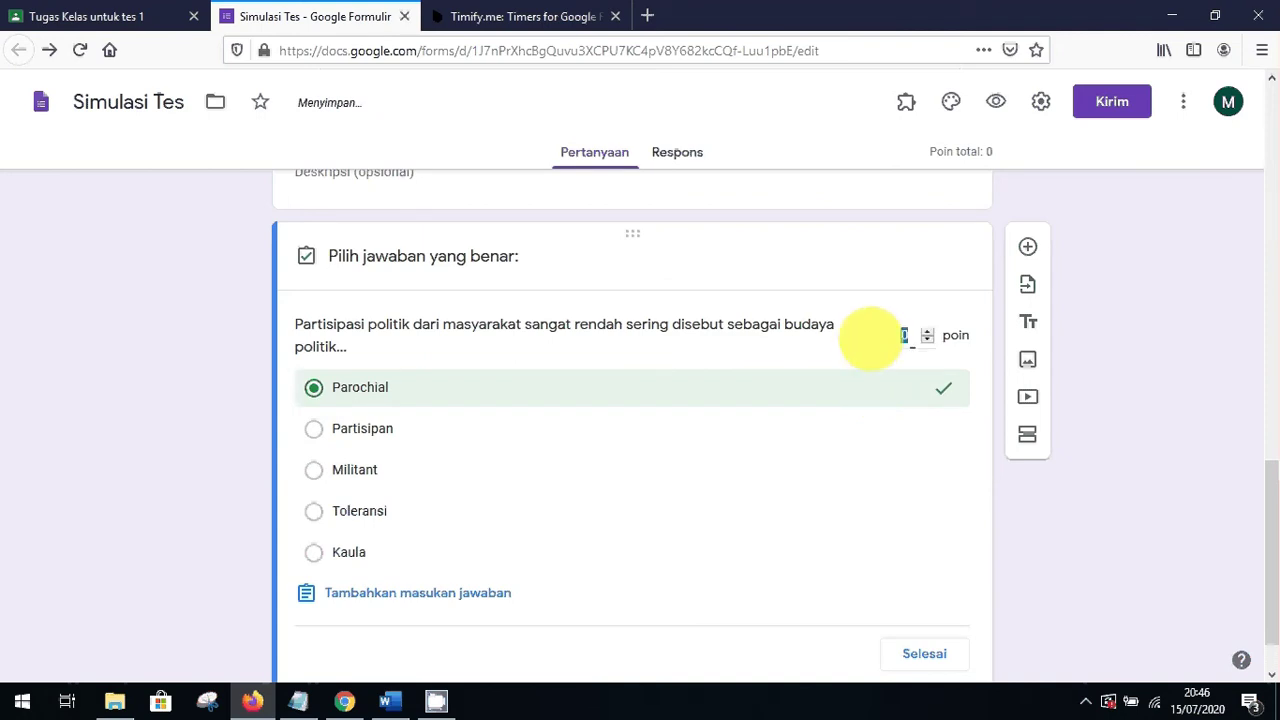
pyautogui.write('1')
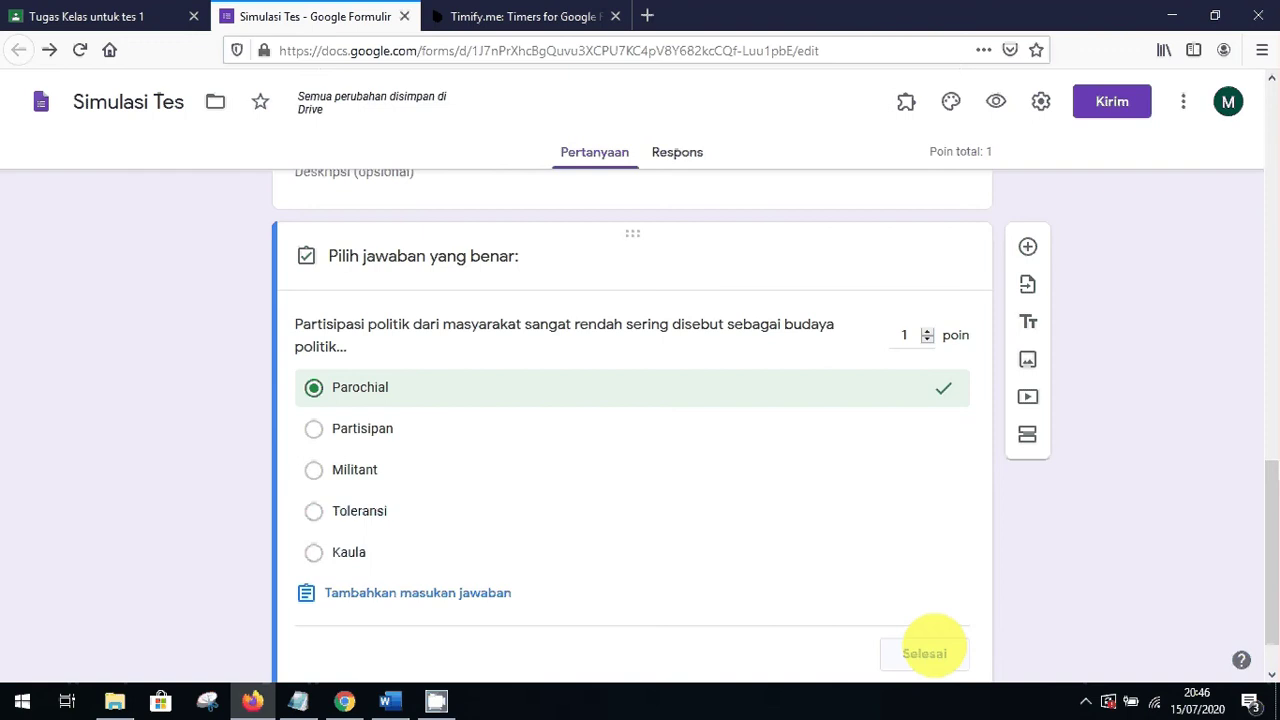
pyautogui.click(924, 653)
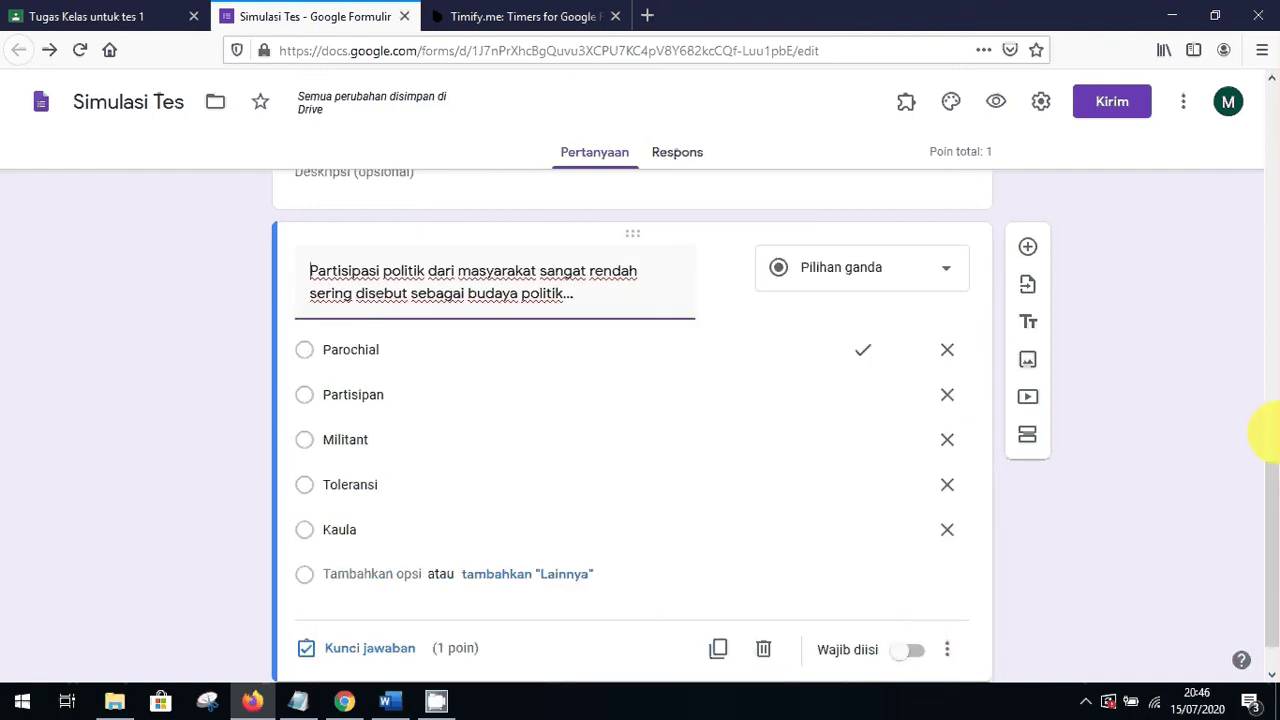
pyautogui.moveTo(1266, 466); pyautogui.dragTo(1264, 491)
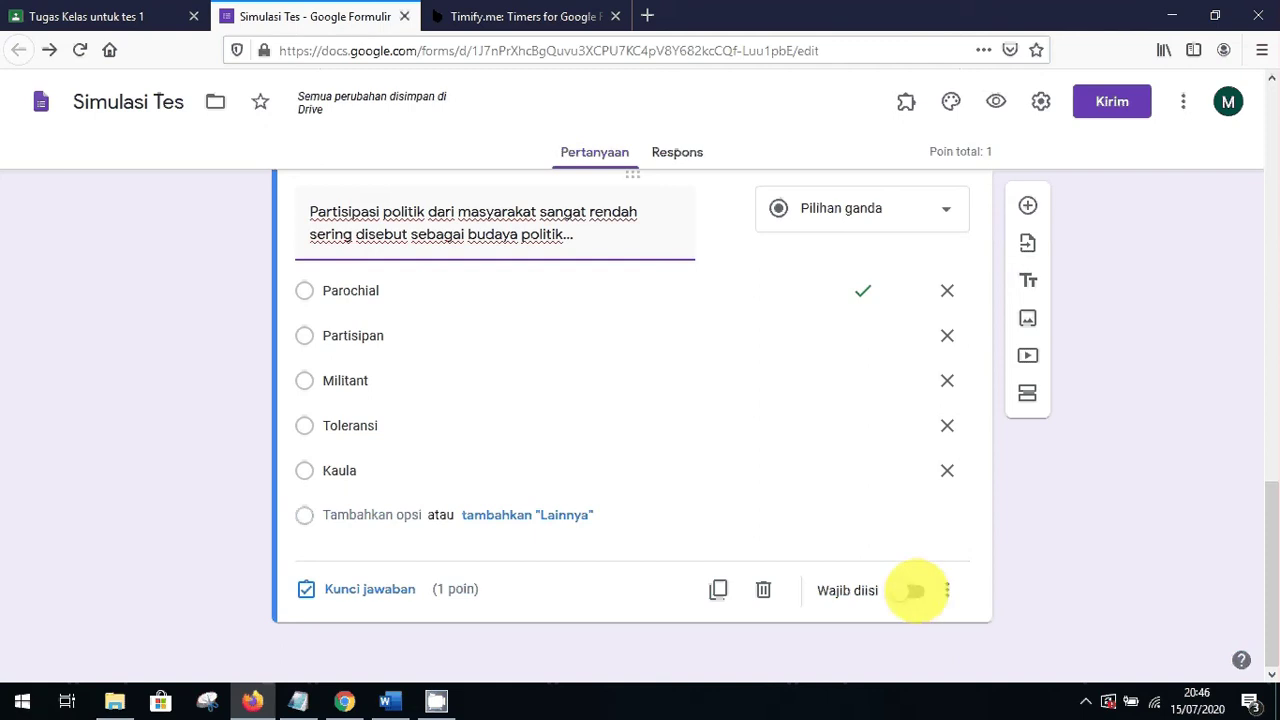
# Step: Make the question required and shuffle its answer option order
pyautogui.click(914, 590)
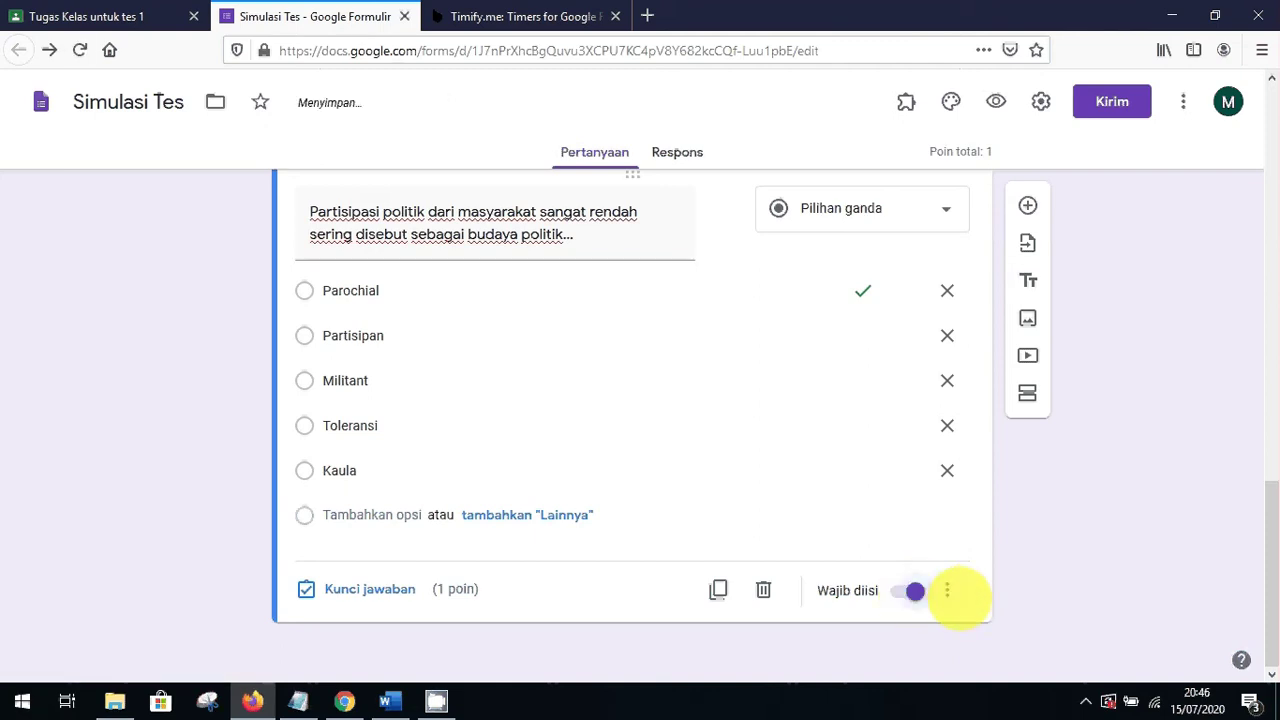
pyautogui.click(947, 590)
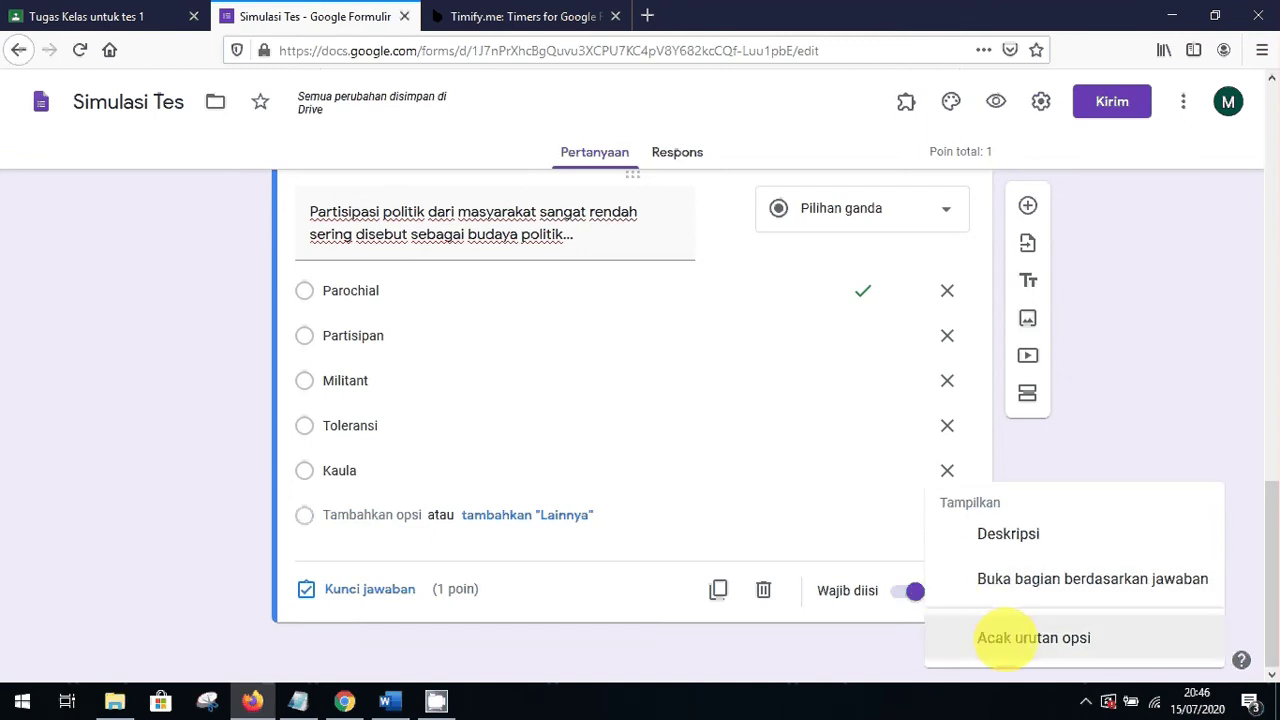
pyautogui.click(1003, 640)
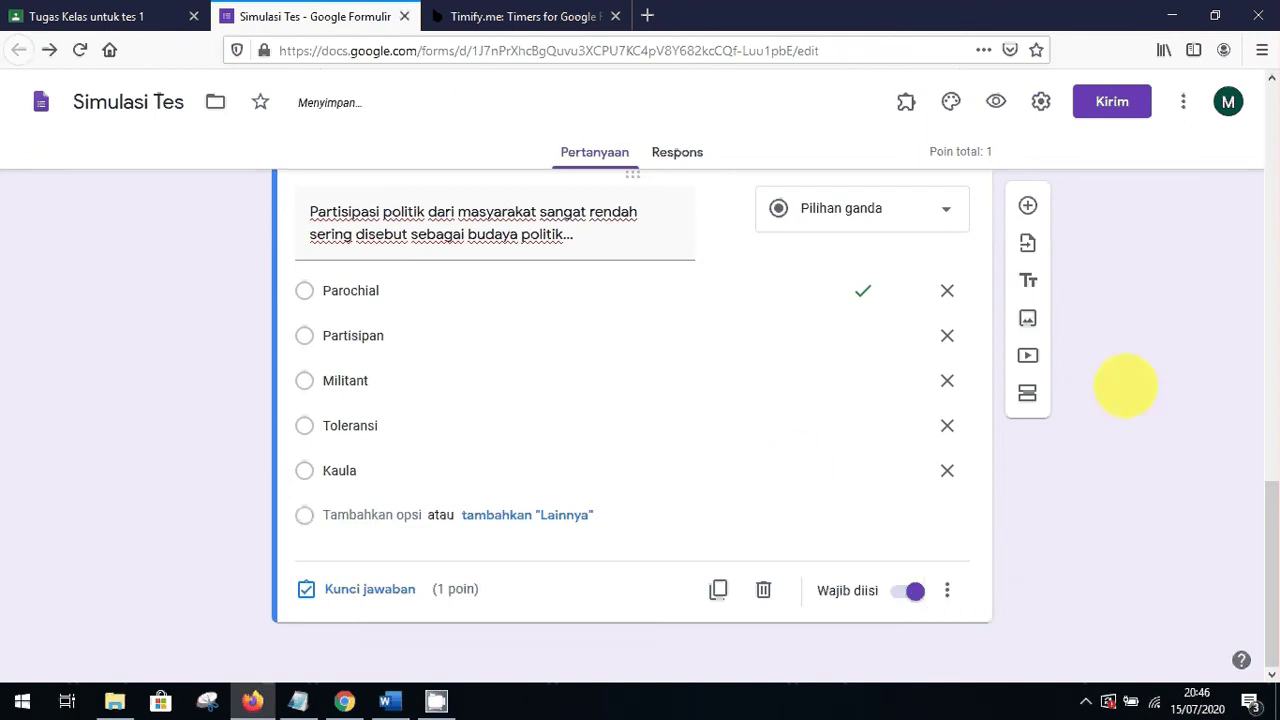
# Step: Add a new question titled 'Untuk membentuk budaya politik dapat dilakukan dengan…' copied from Word
pyautogui.click(1027, 205)
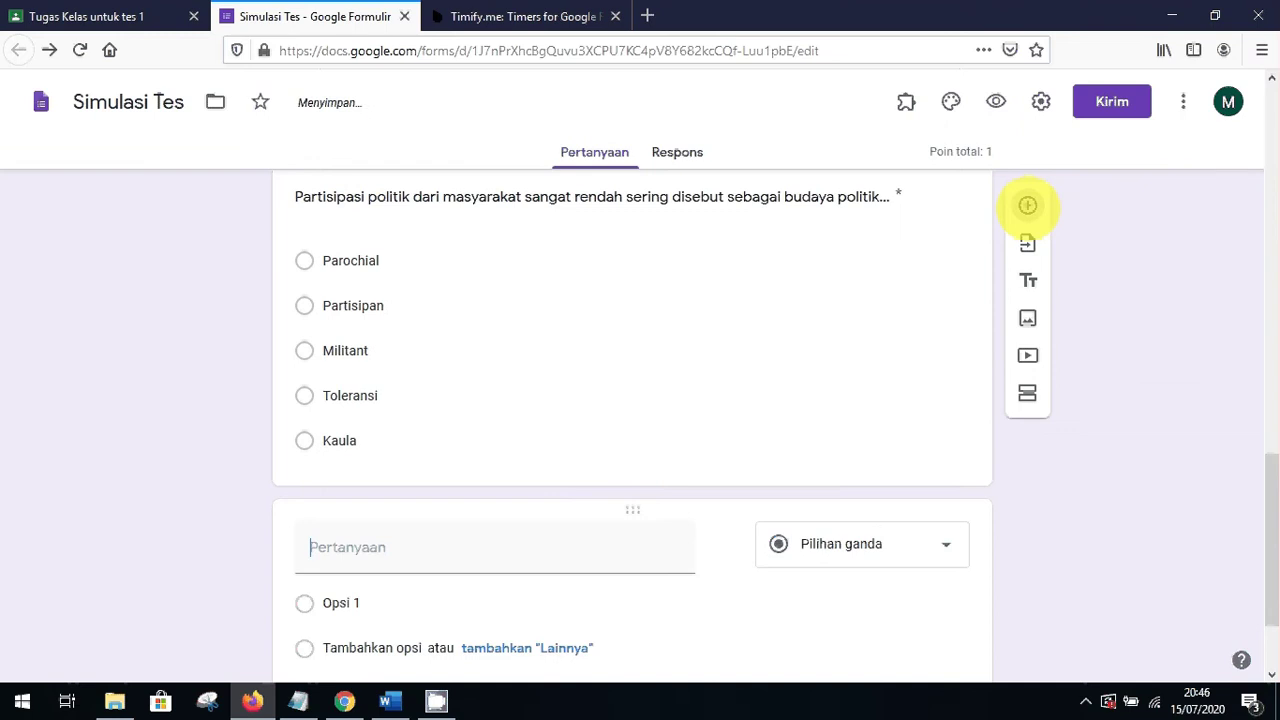
pyautogui.moveTo(1262, 420); pyautogui.dragTo(1270, 520)
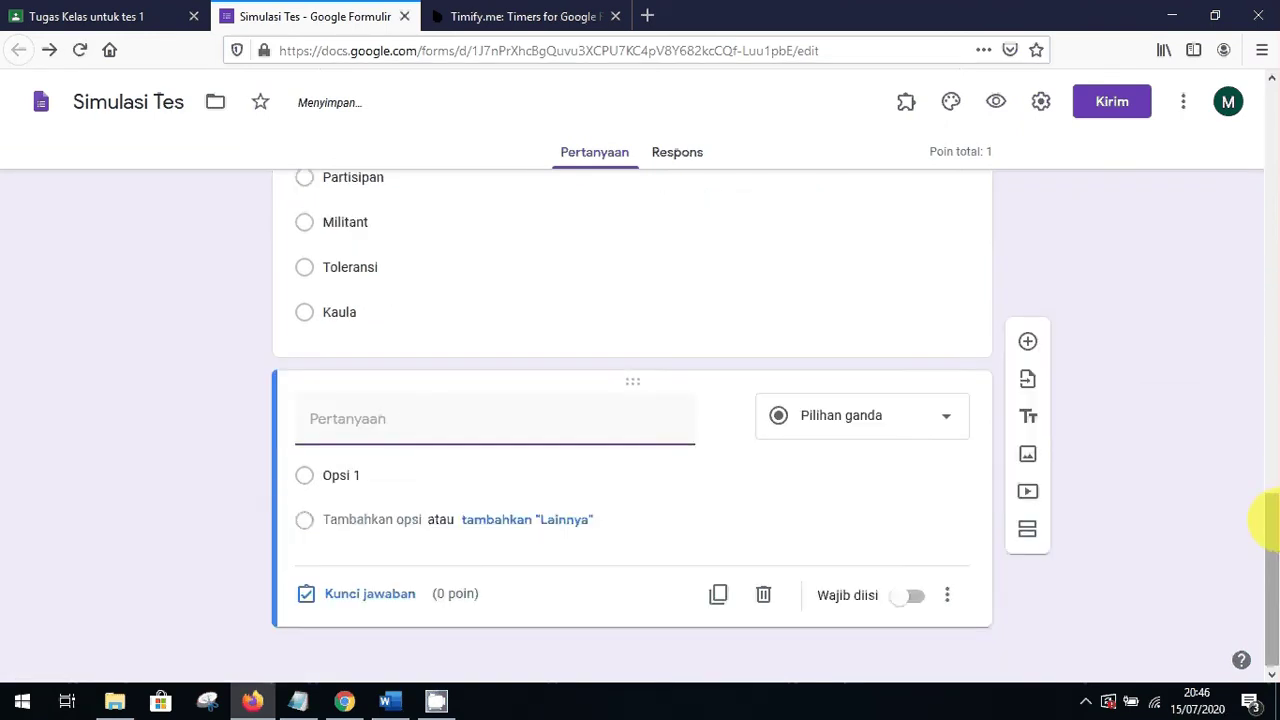
pyautogui.click(390, 700)
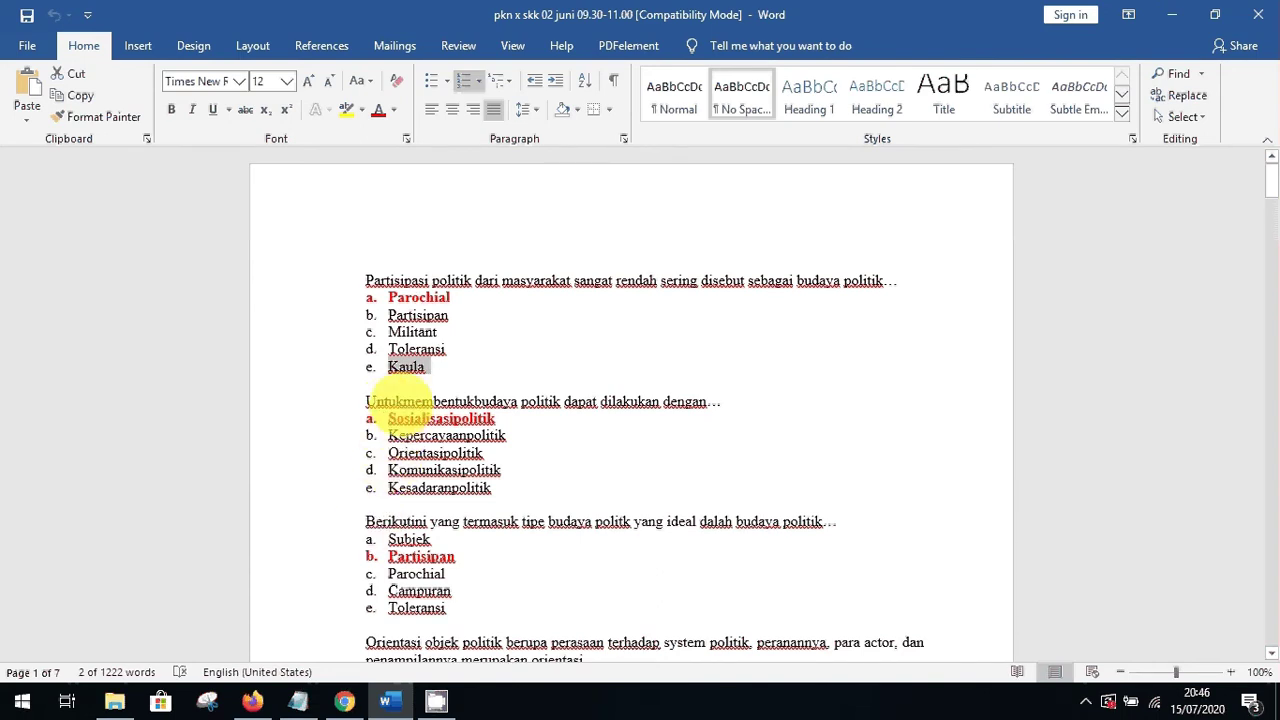
pyautogui.click(398, 401)
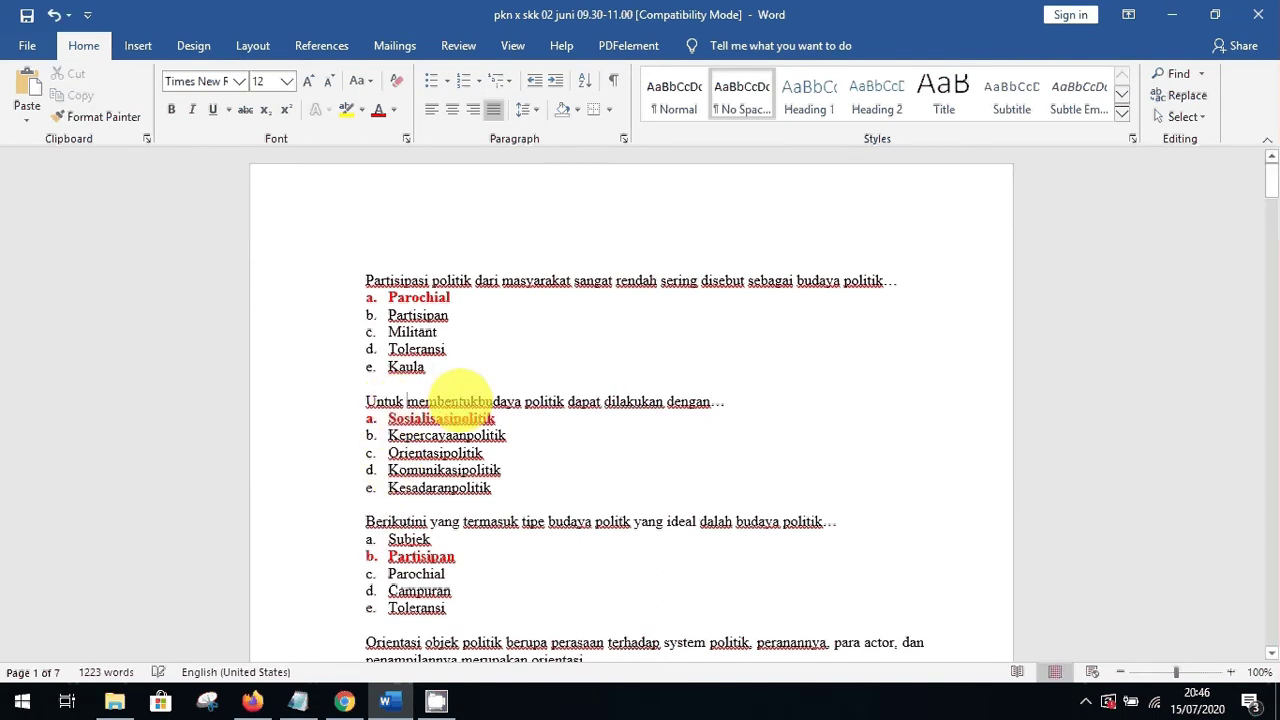
pyautogui.click(479, 401)
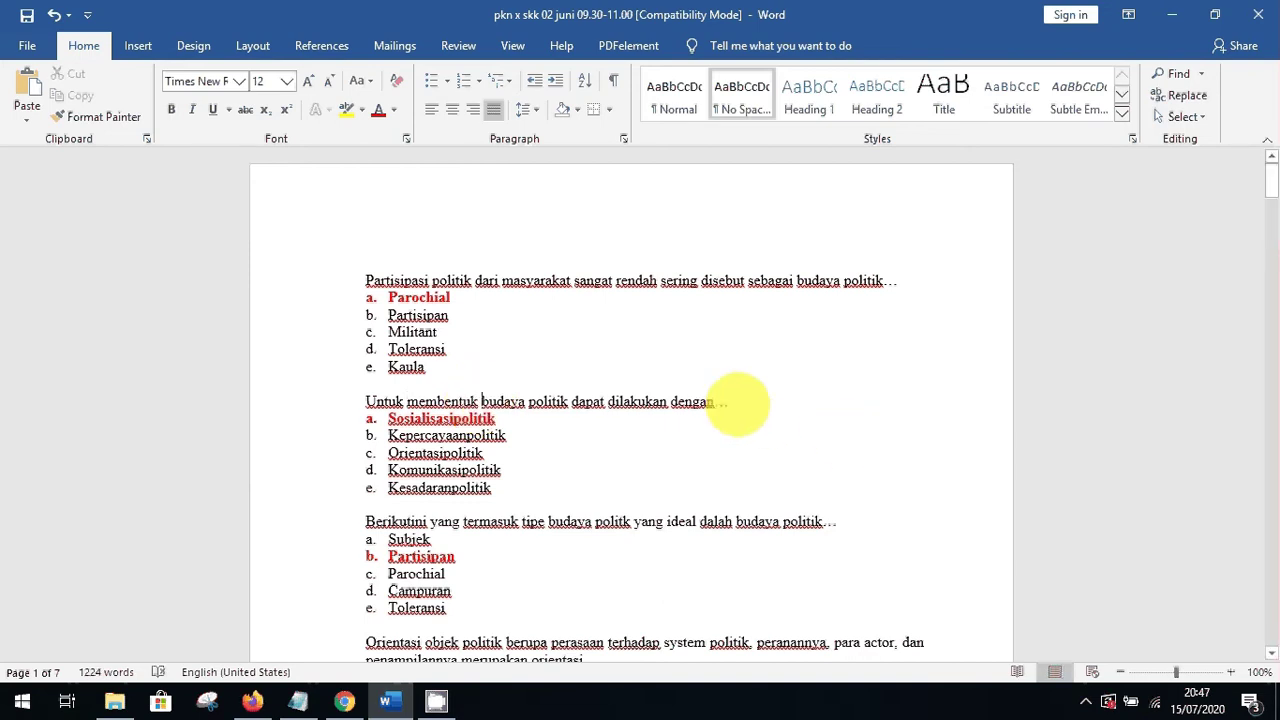
pyautogui.moveTo(737, 403); pyautogui.dragTo(287, 372)
pyautogui.click(340, 403)
pyautogui.hotkey('ctrl', 'c')
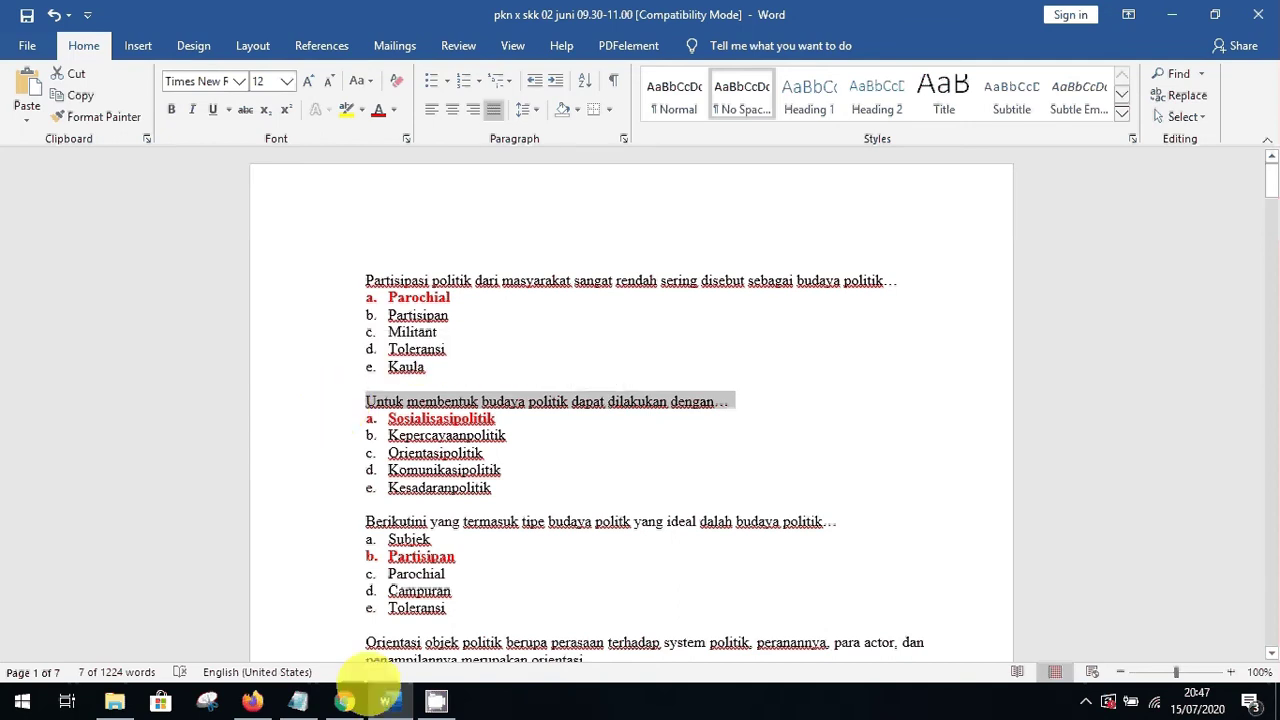
pyautogui.click(343, 700)
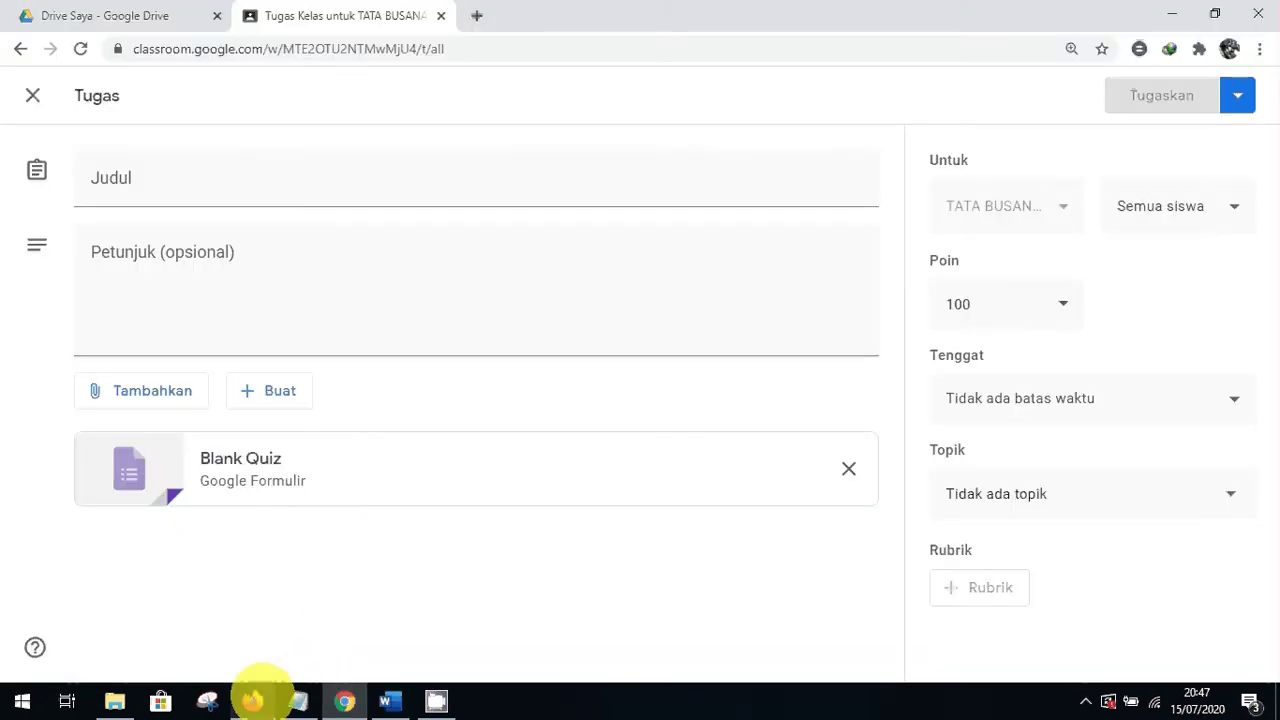
pyautogui.click(253, 700)
pyautogui.click(380, 423)
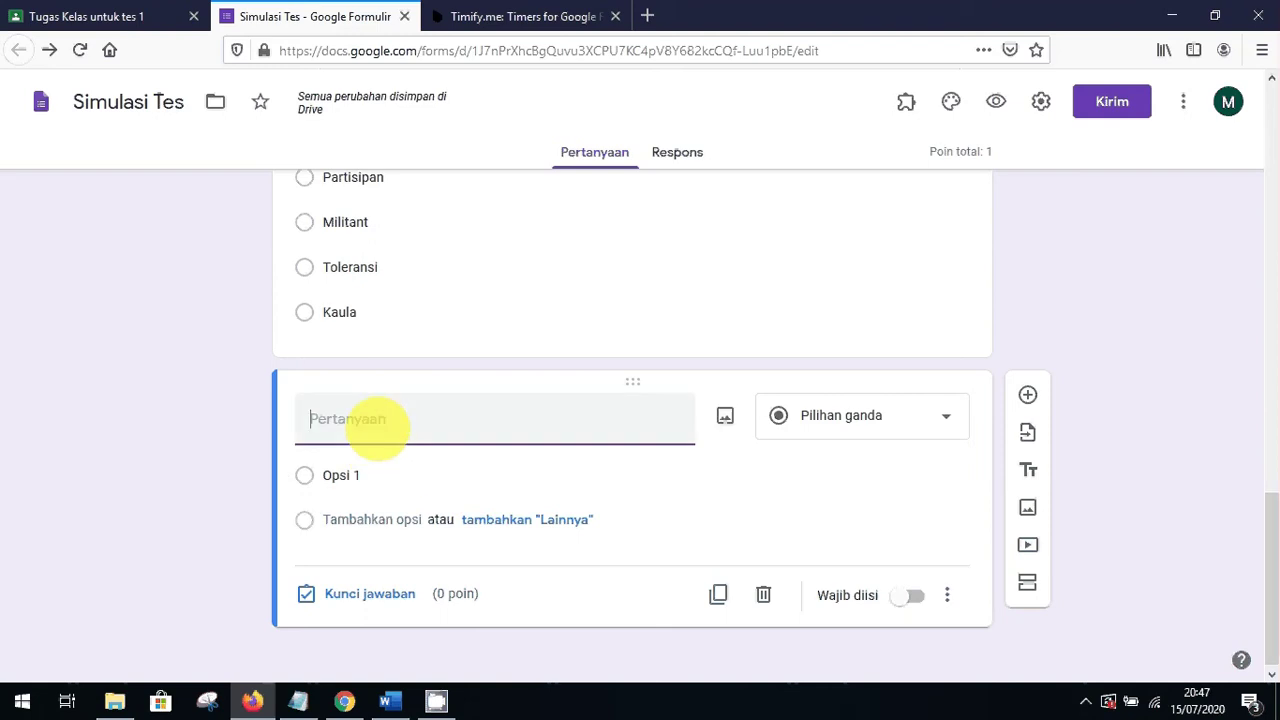
pyautogui.hotkey('ctrl', 'v')
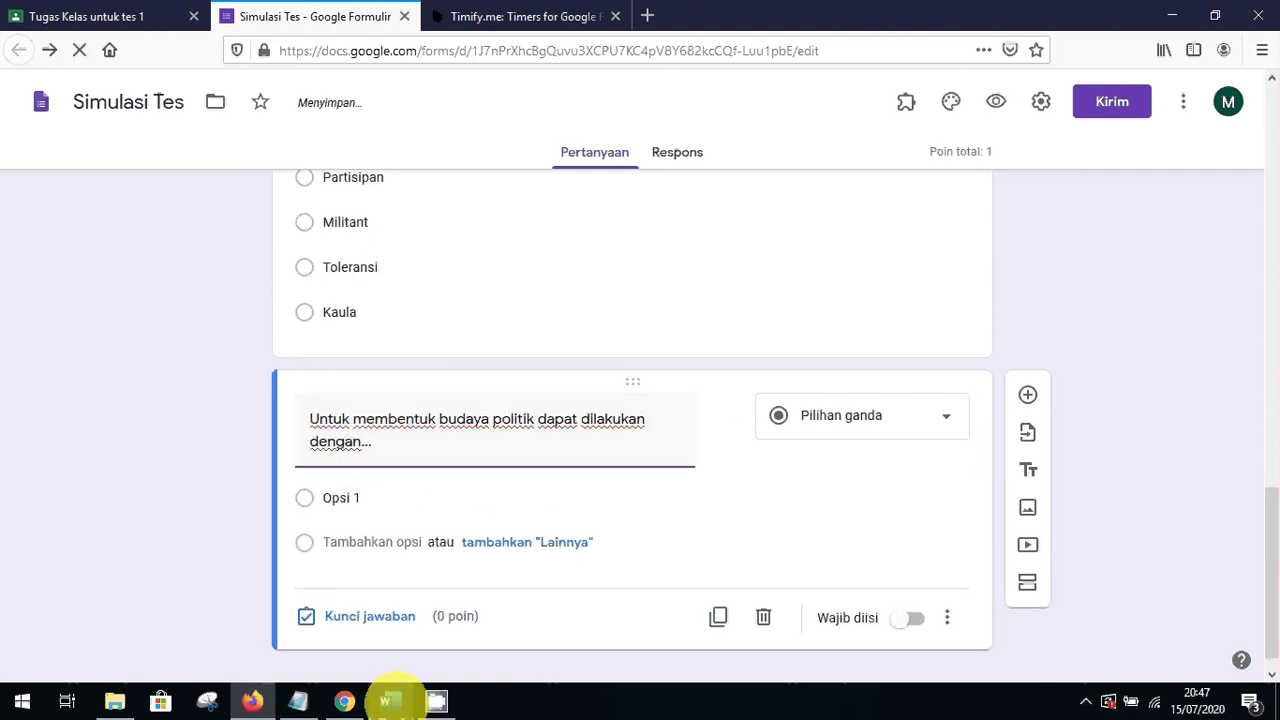
# Step: Paste Sosialisasipolitik and Kepercayaanpolitik from Word as the first two options
pyautogui.click(389, 700)
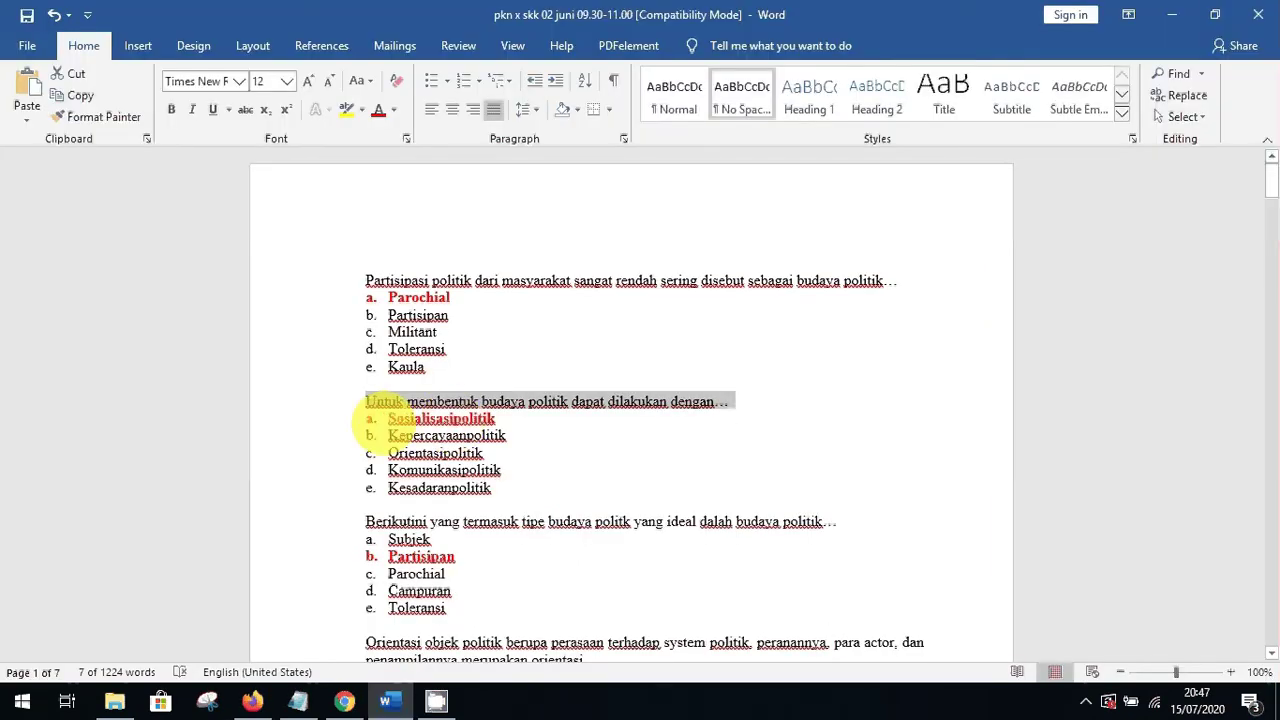
pyautogui.moveTo(388, 418); pyautogui.dragTo(498, 416)
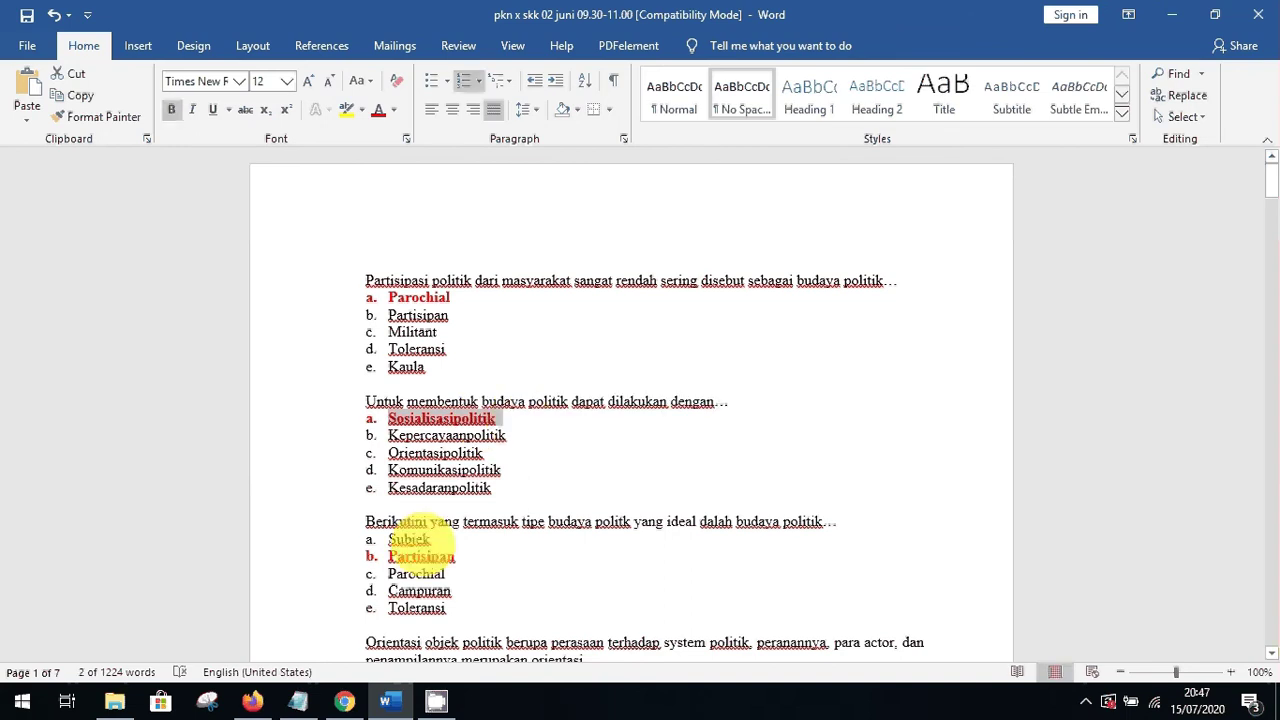
pyautogui.click(343, 700)
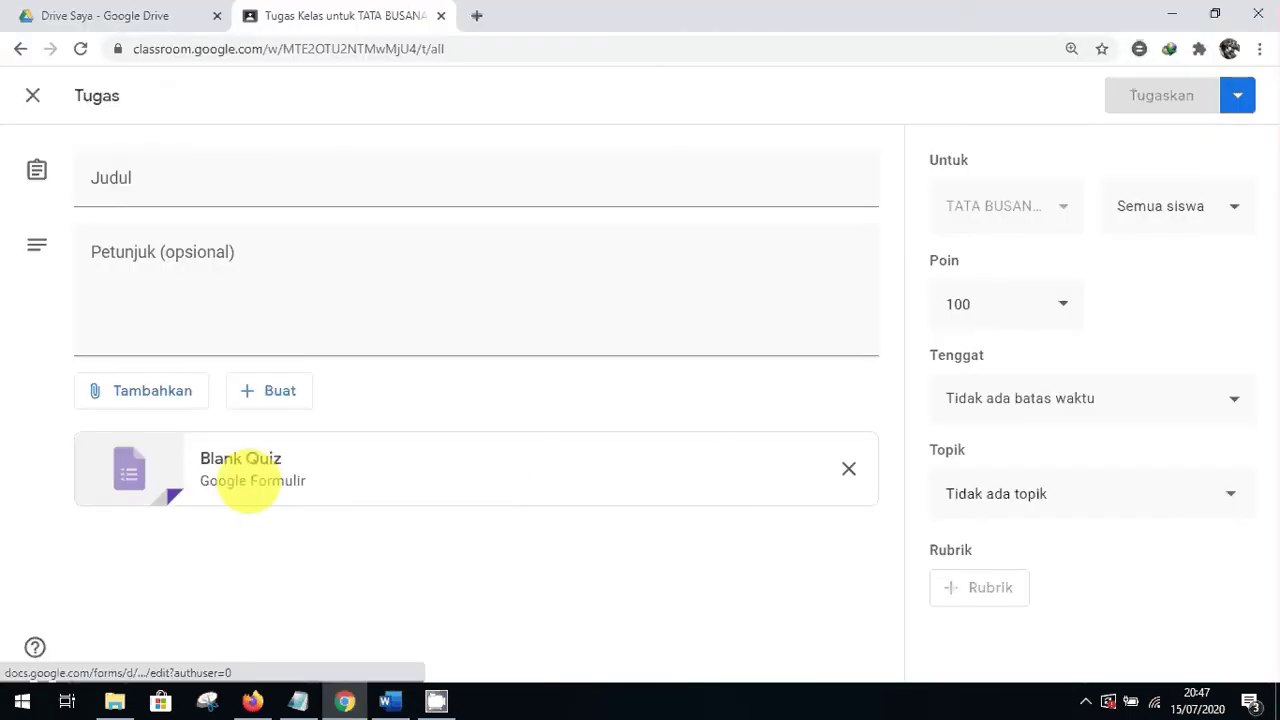
pyautogui.click(251, 699)
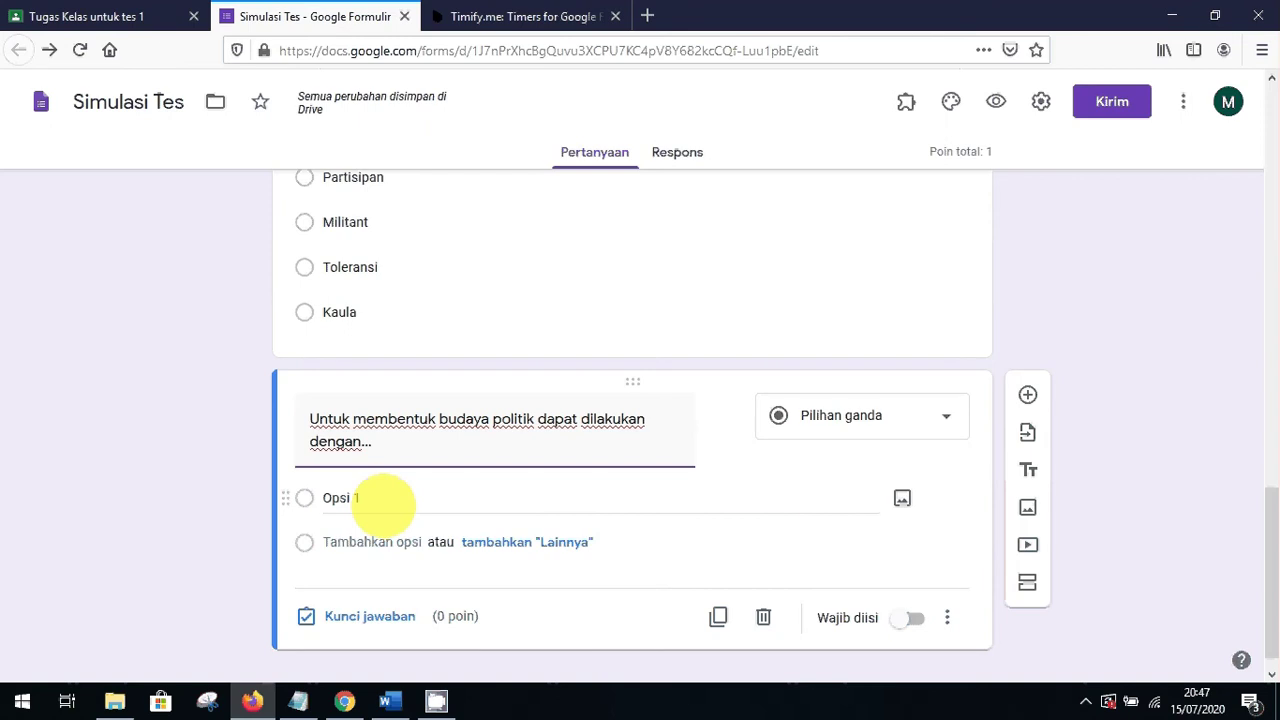
pyautogui.click(383, 497)
pyautogui.write('a.\tSosialisasipolitik')
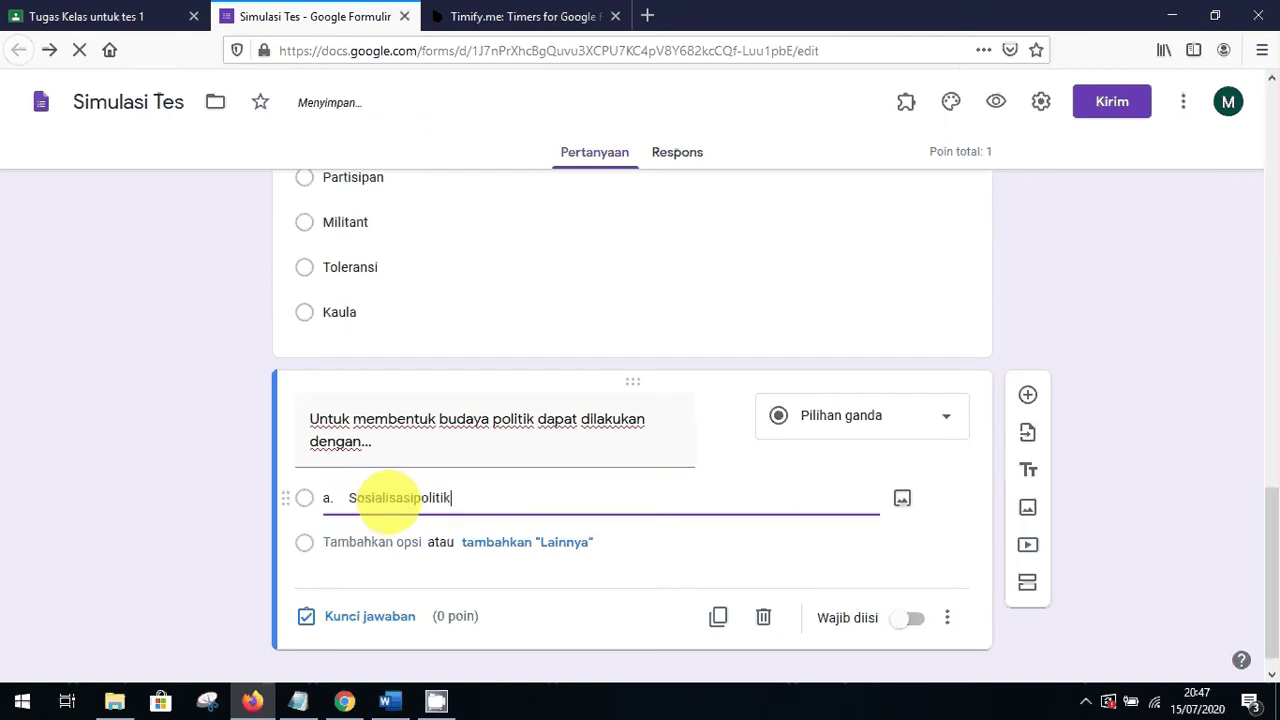
pyautogui.moveTo(388, 700)
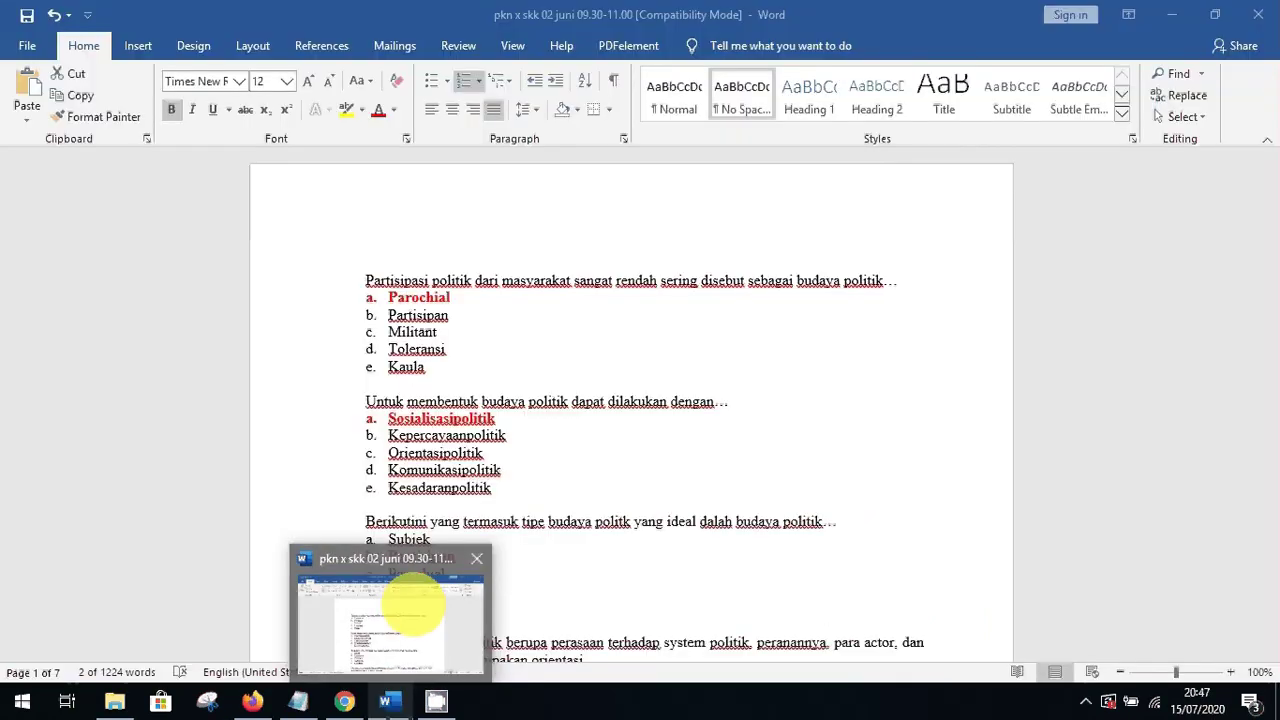
pyautogui.click(405, 525)
pyautogui.moveTo(387, 435); pyautogui.dragTo(510, 437)
pyautogui.hotkey('ctrl', 'c')
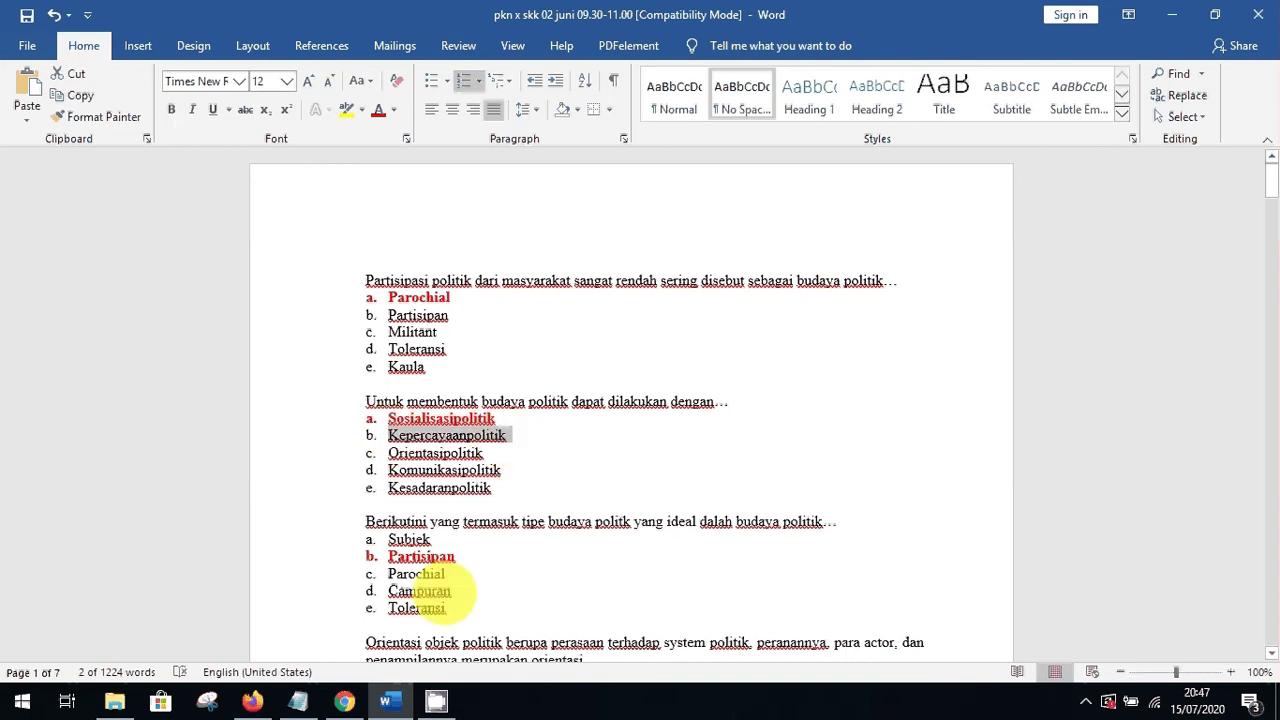
pyautogui.click(252, 702)
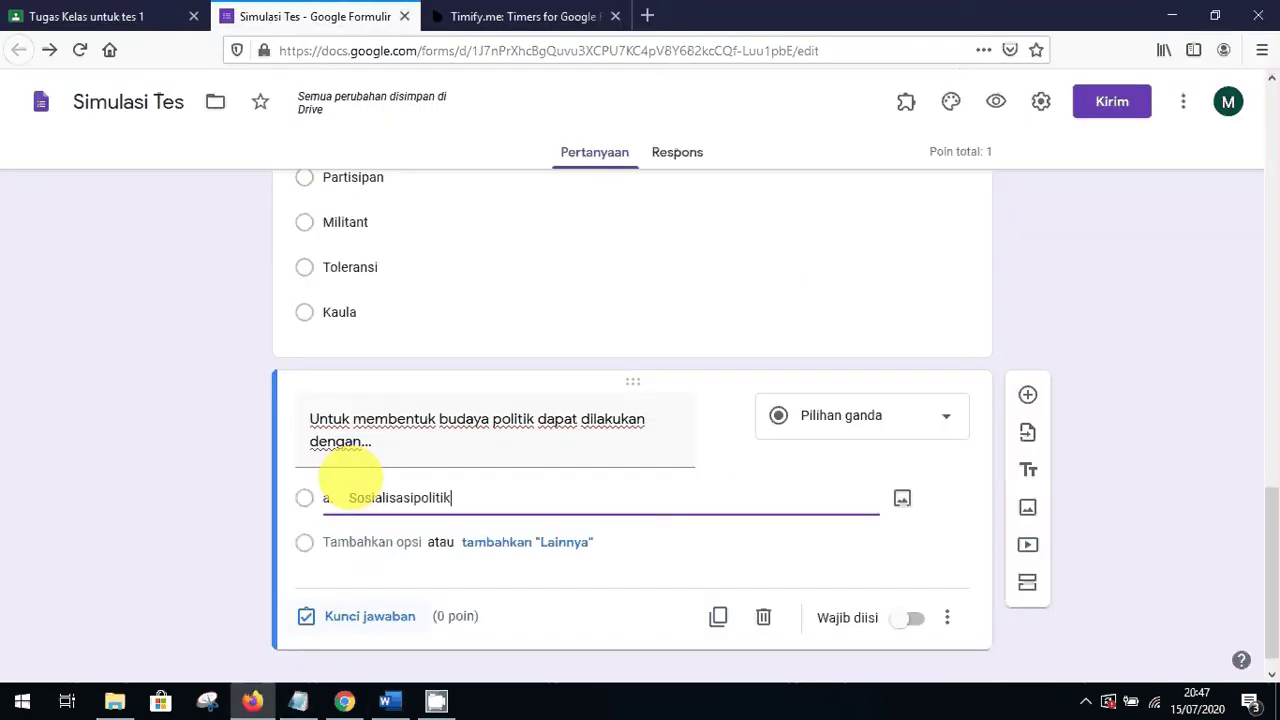
pyautogui.click(372, 540)
pyautogui.hotkey('ctrl', 'v')
# Step: Paste Orientasipolitik and Komunikasipolitik from Word as the third and fourth options
pyautogui.click(405, 702)
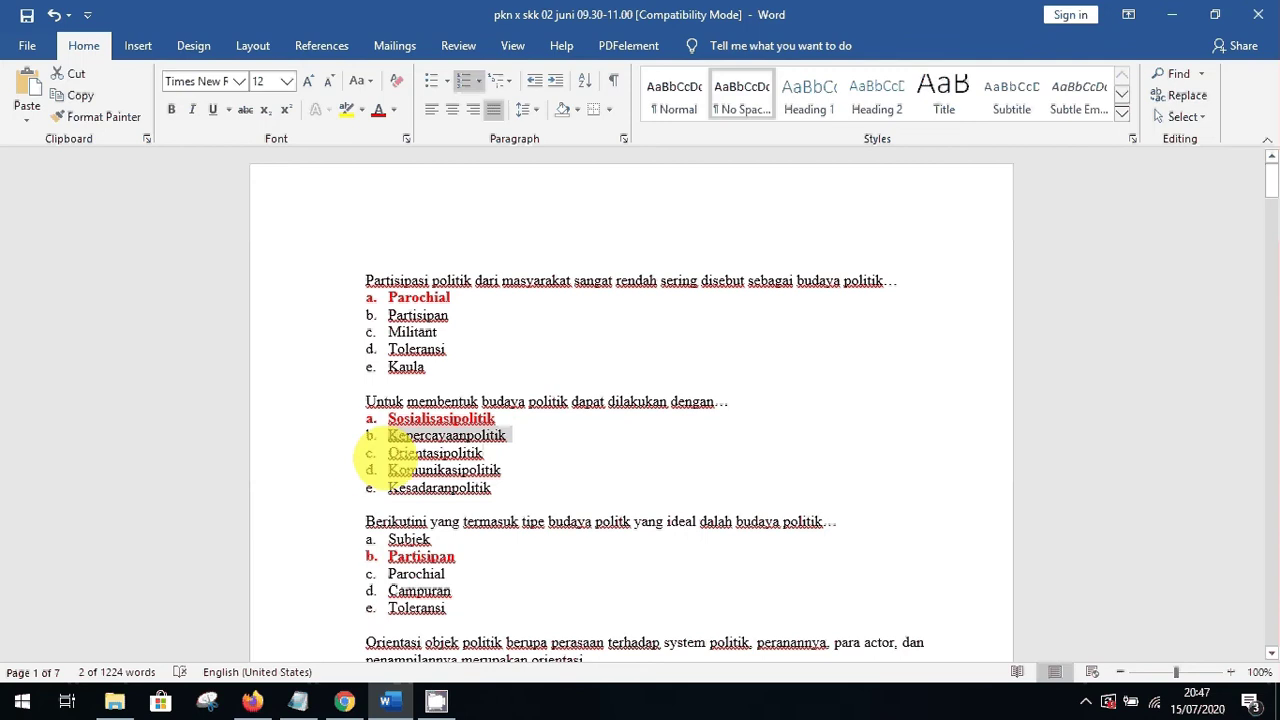
pyautogui.click(355, 458)
pyautogui.hotkey('ctrl', 'c')
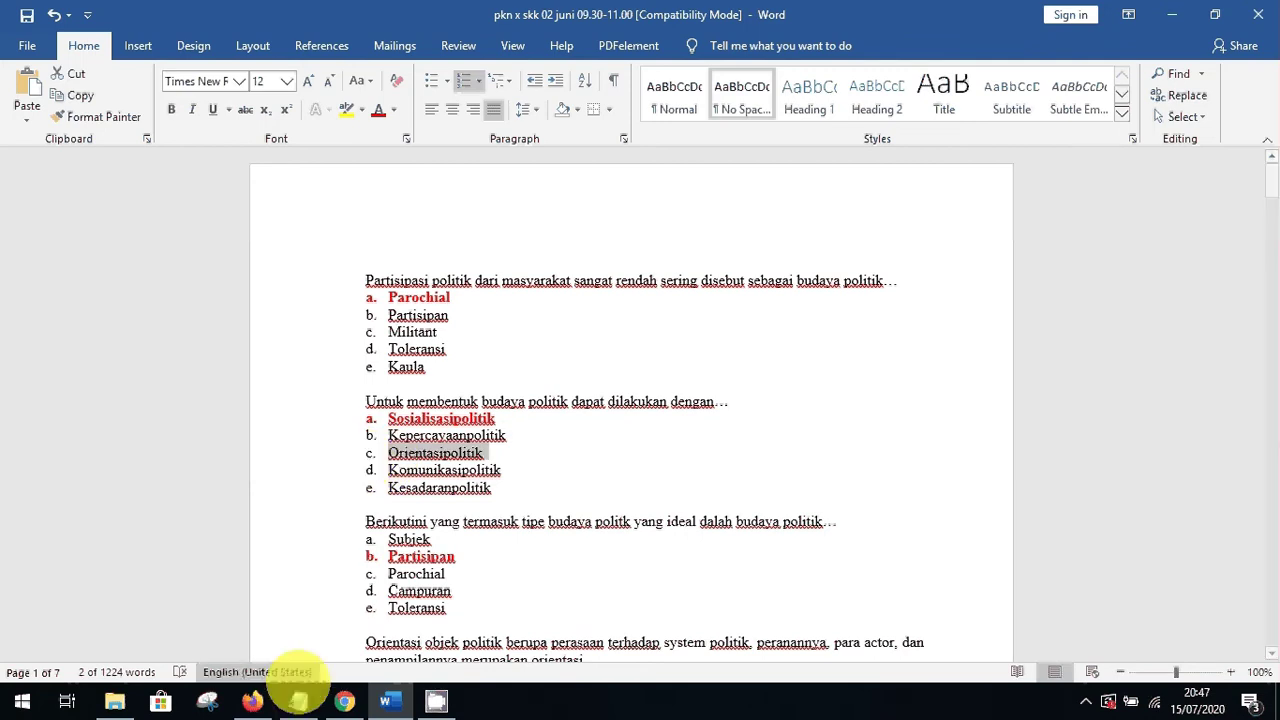
pyautogui.click(252, 702)
pyautogui.click(383, 589)
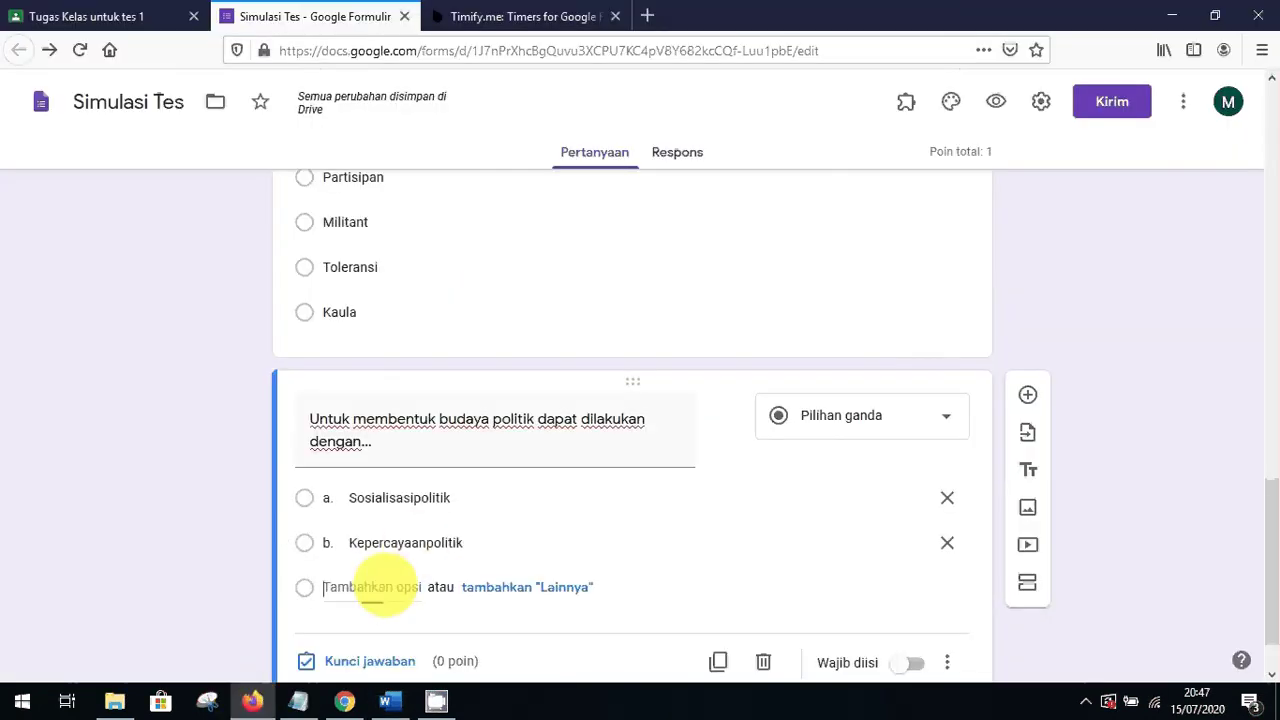
pyautogui.hotkey('ctrl', 'v')
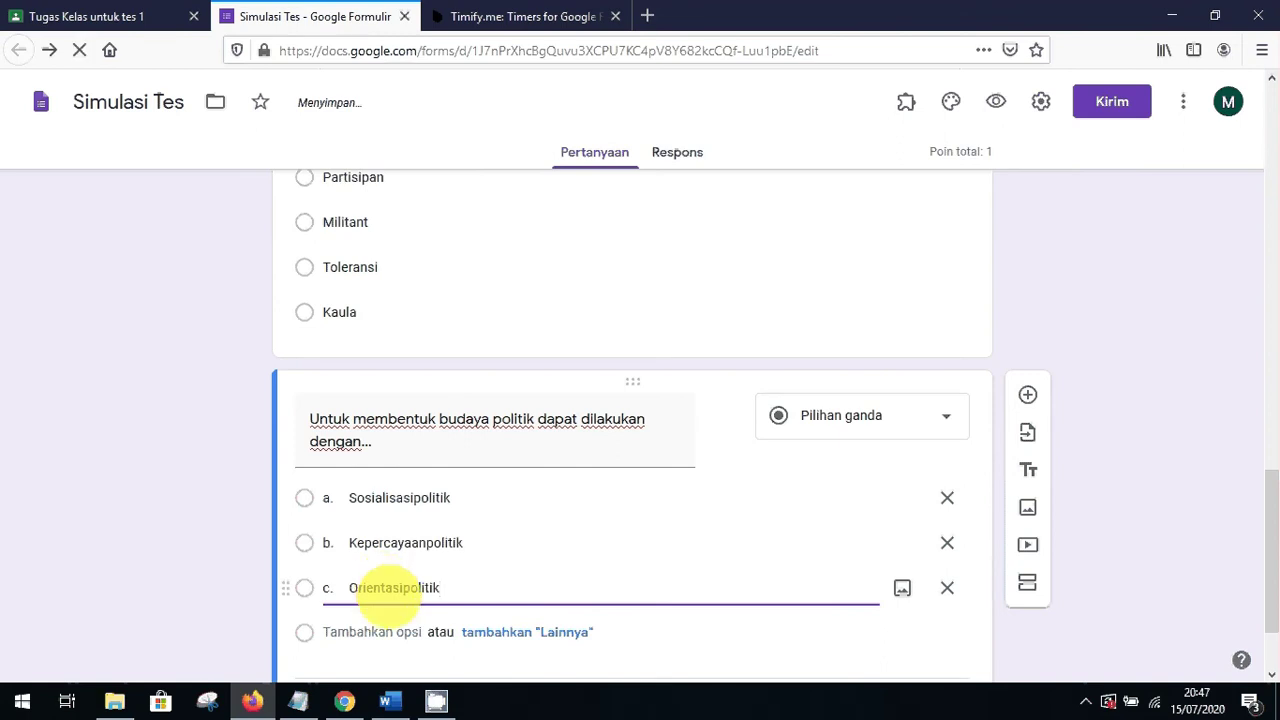
pyautogui.click(388, 700)
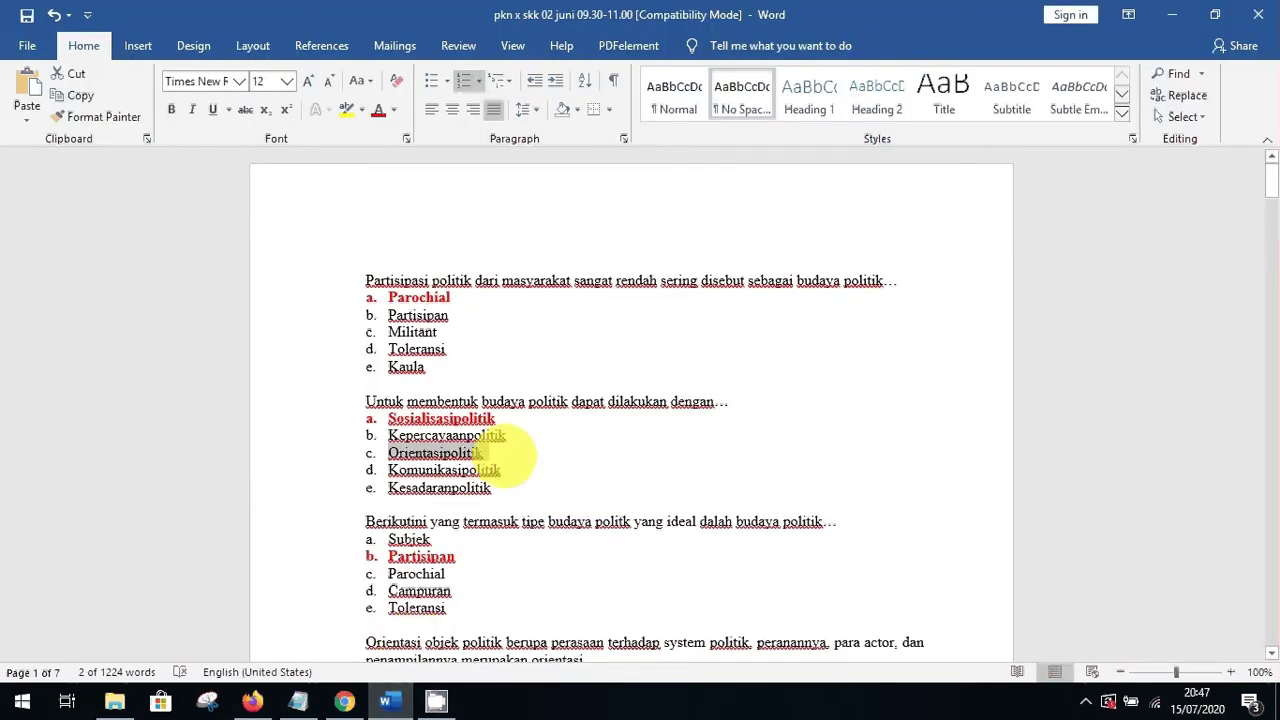
pyautogui.moveTo(470, 470); pyautogui.dragTo(380, 472)
pyautogui.hotkey('ctrl', 'c')
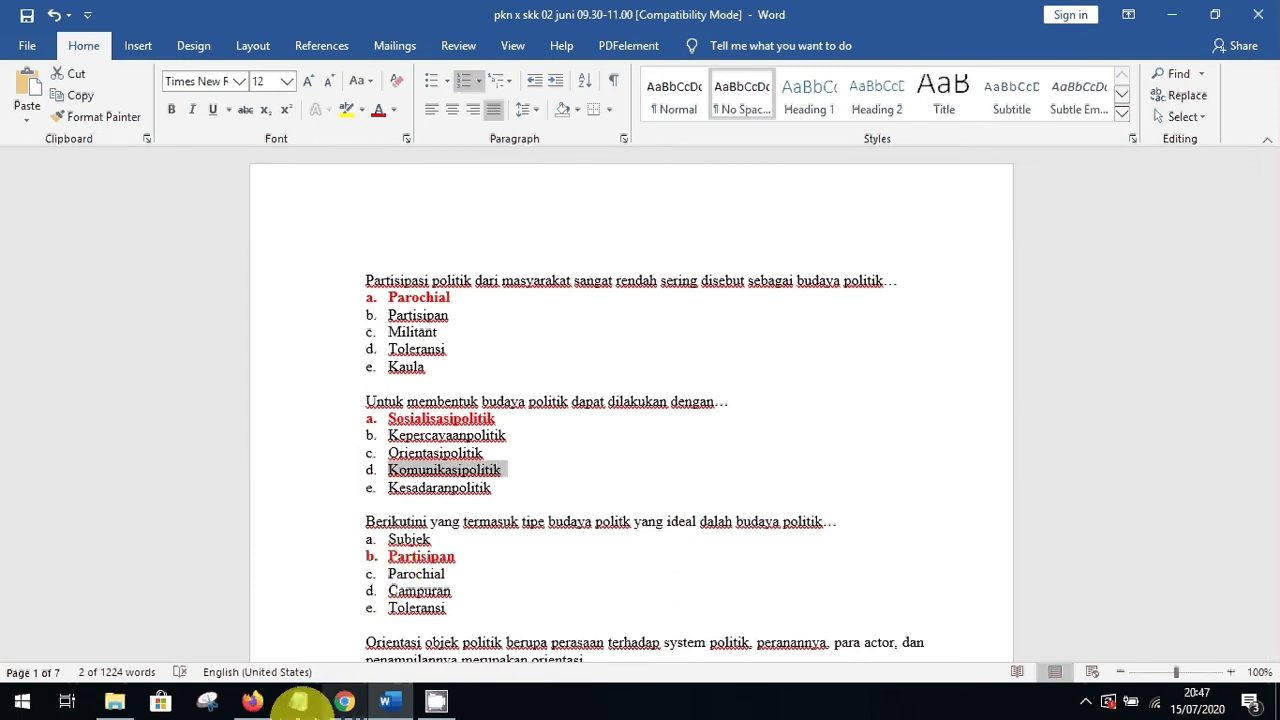
pyautogui.hotkey('alt', 'Tab')
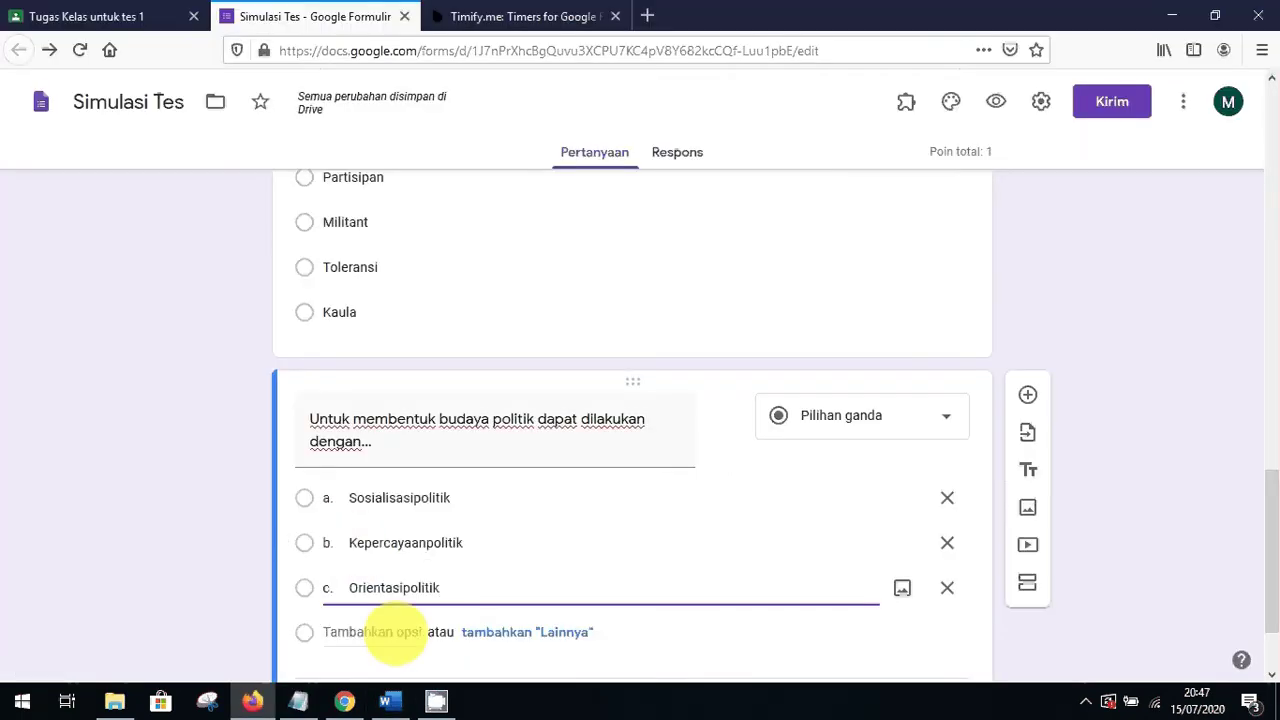
pyautogui.click(395, 632)
pyautogui.hotkey('ctrl', 'v')
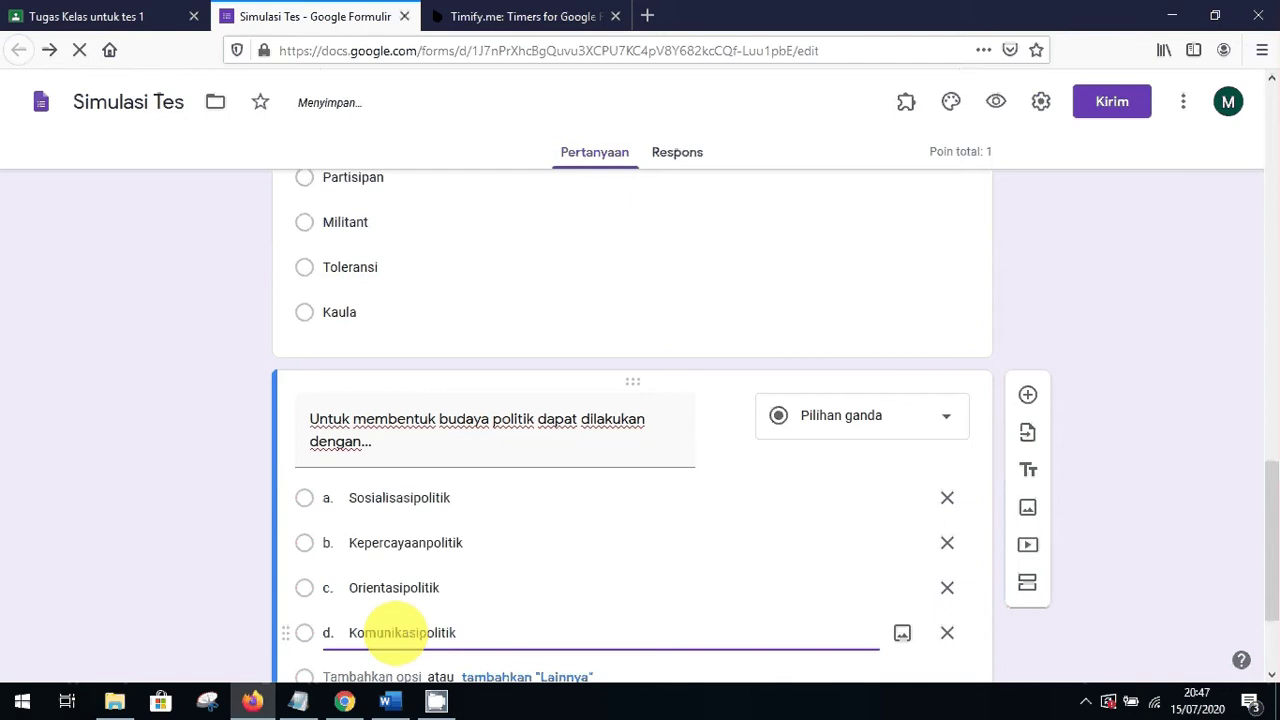
# Step: Paste Kesadaranpolitik as the fifth option and delete its 'e.' prefix
pyautogui.hotkey('alt', 'Tab')
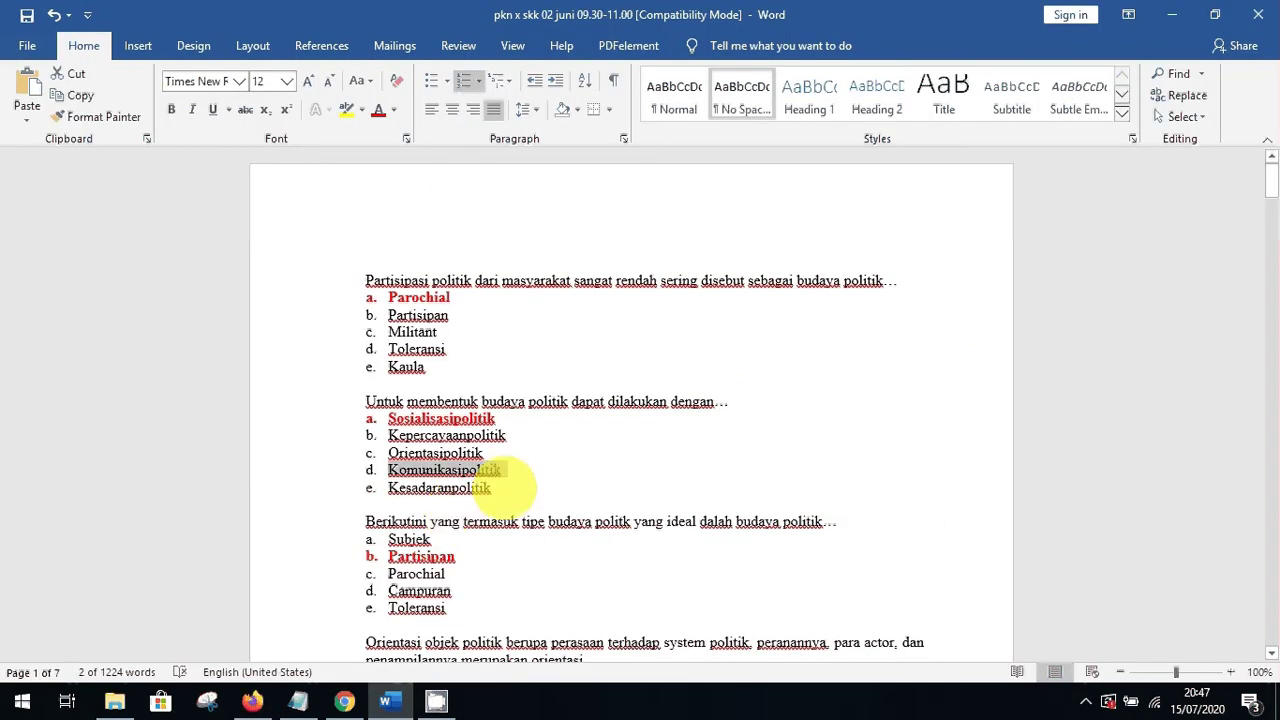
pyautogui.moveTo(508, 488); pyautogui.dragTo(388, 489)
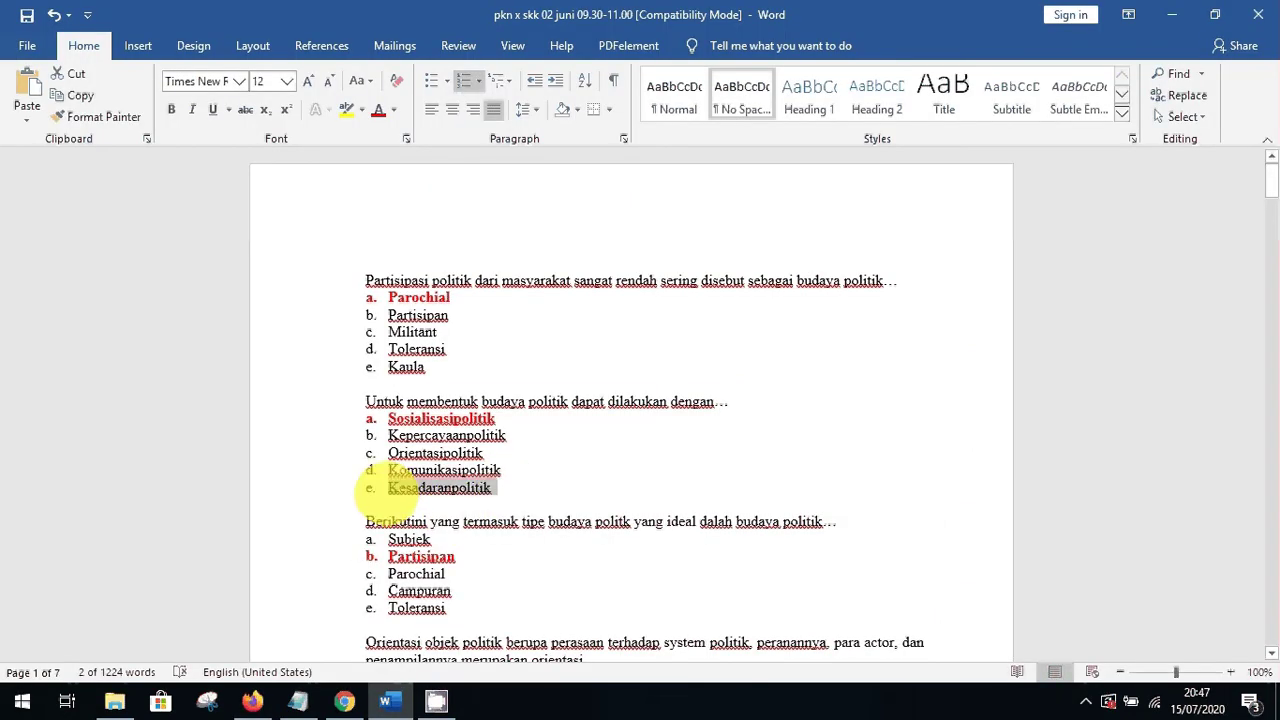
pyautogui.click(343, 700)
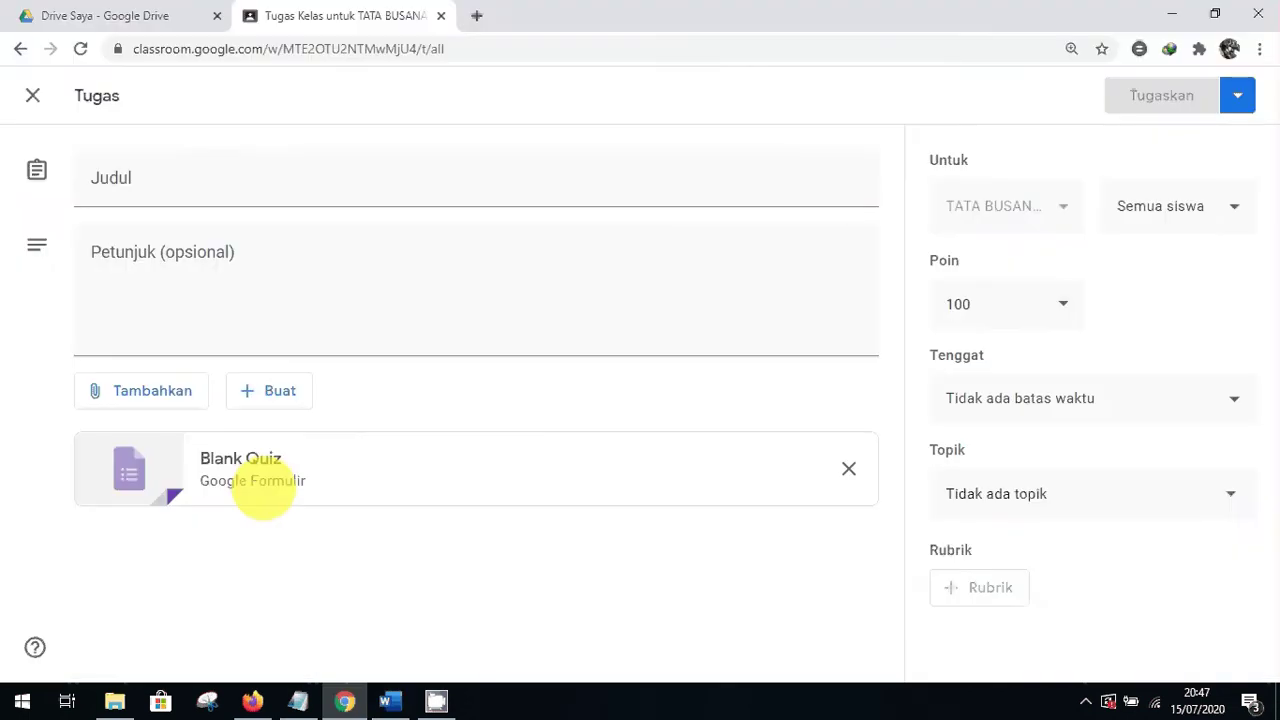
pyautogui.click(252, 700)
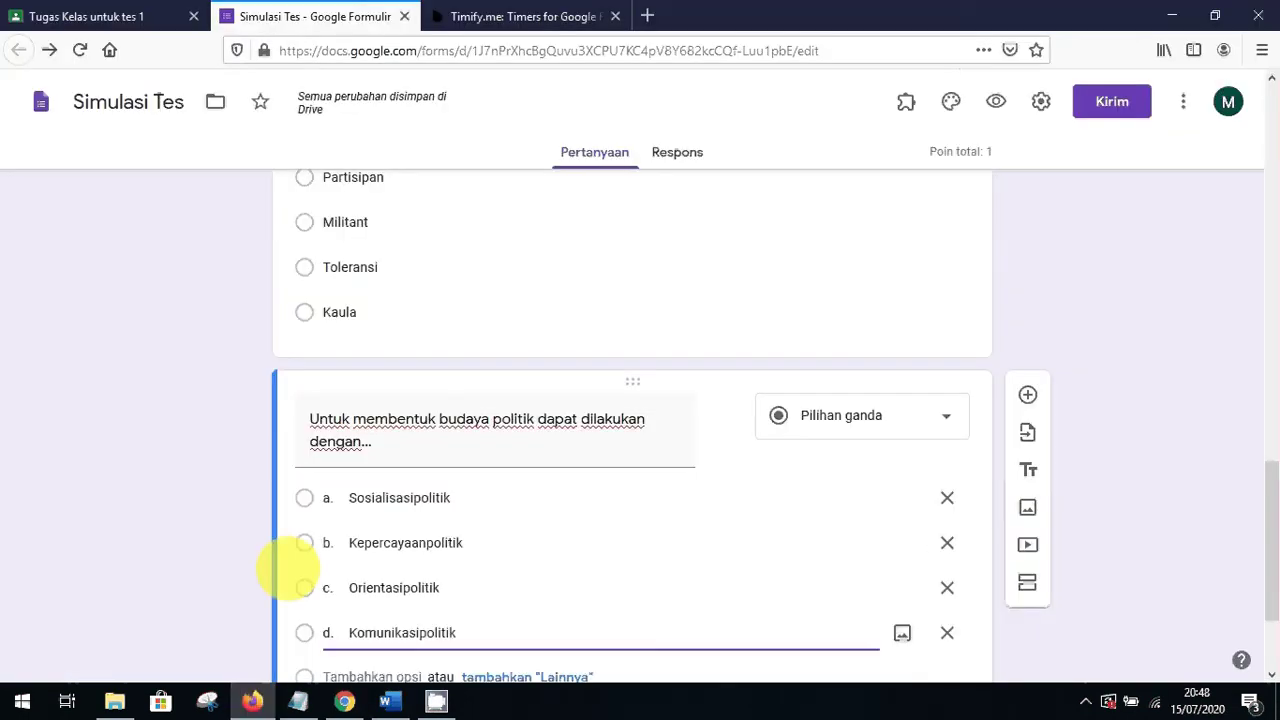
pyautogui.scroll(-3, 740, 498)
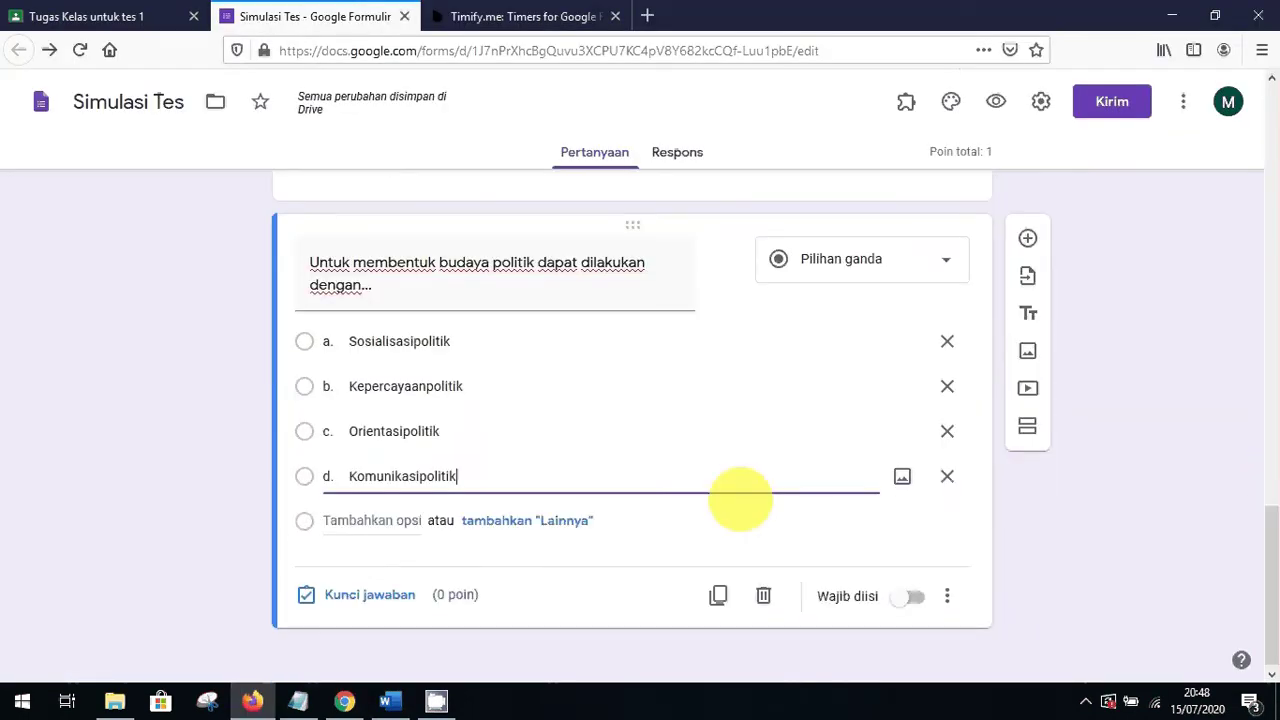
pyautogui.click(385, 520)
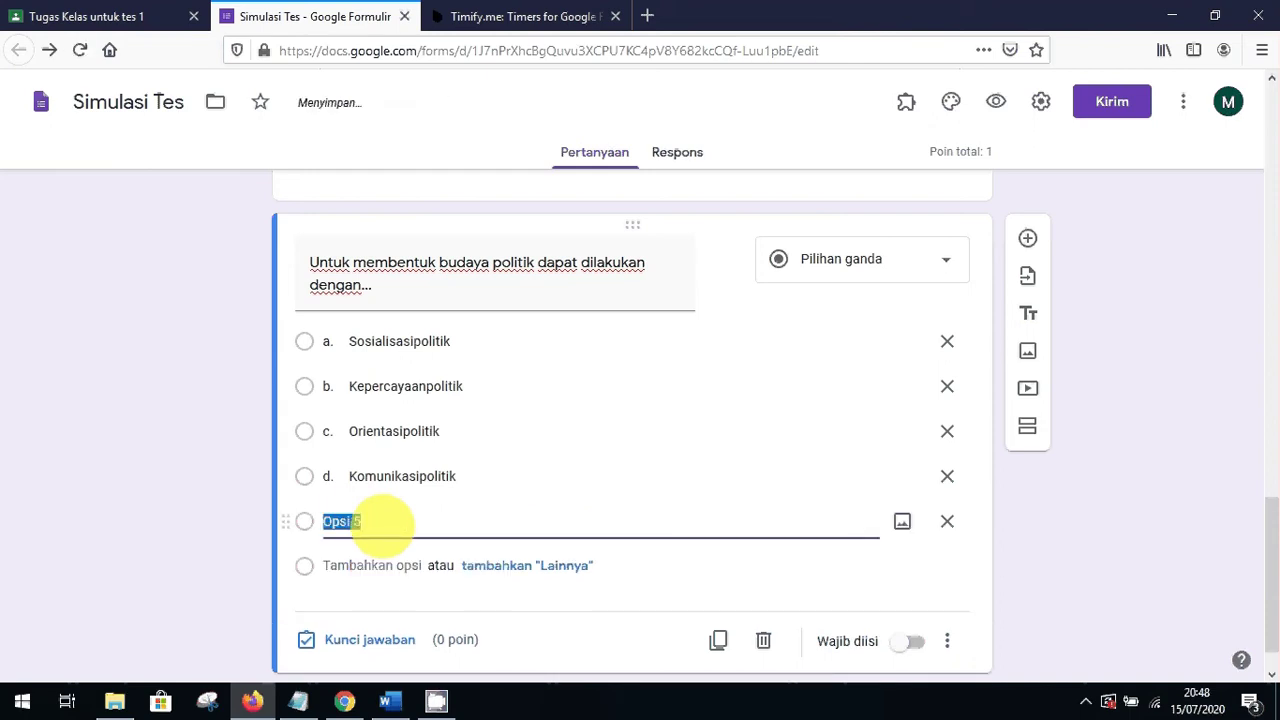
pyautogui.write('e.\tKesadaranpolitik')
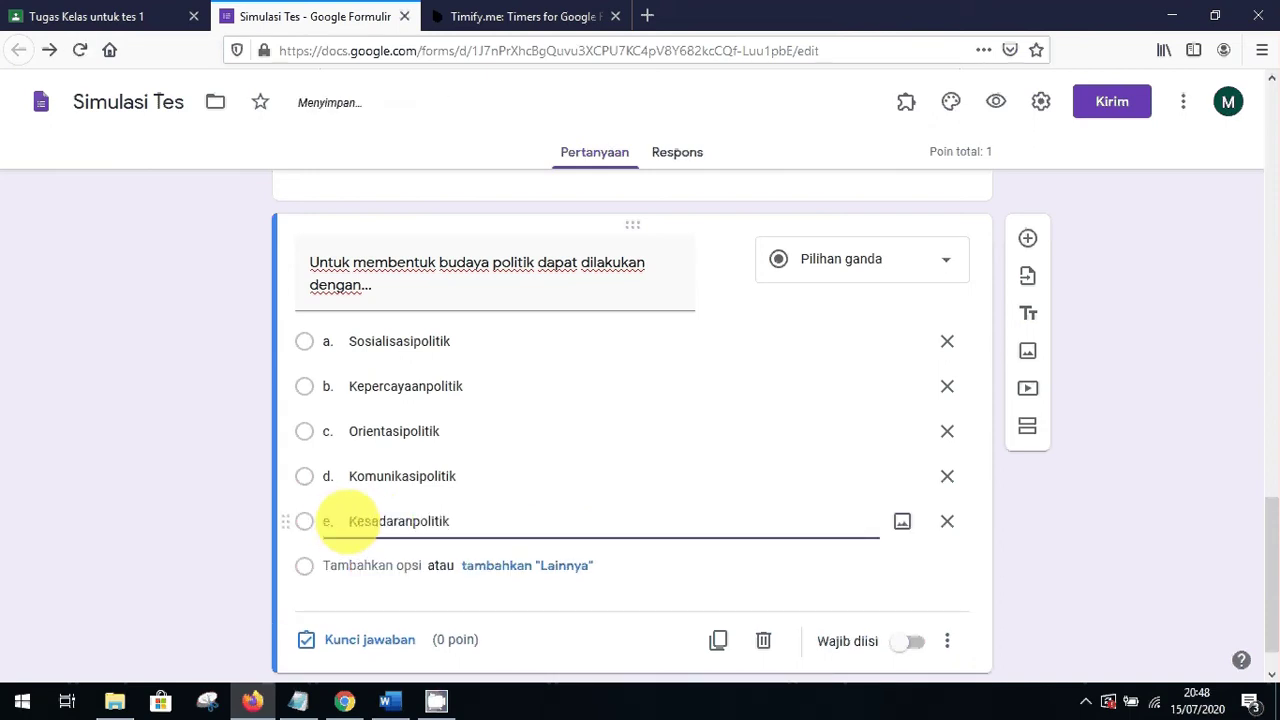
pyautogui.moveTo(349, 521); pyautogui.dragTo(298, 521)
pyautogui.press('BackSpace')
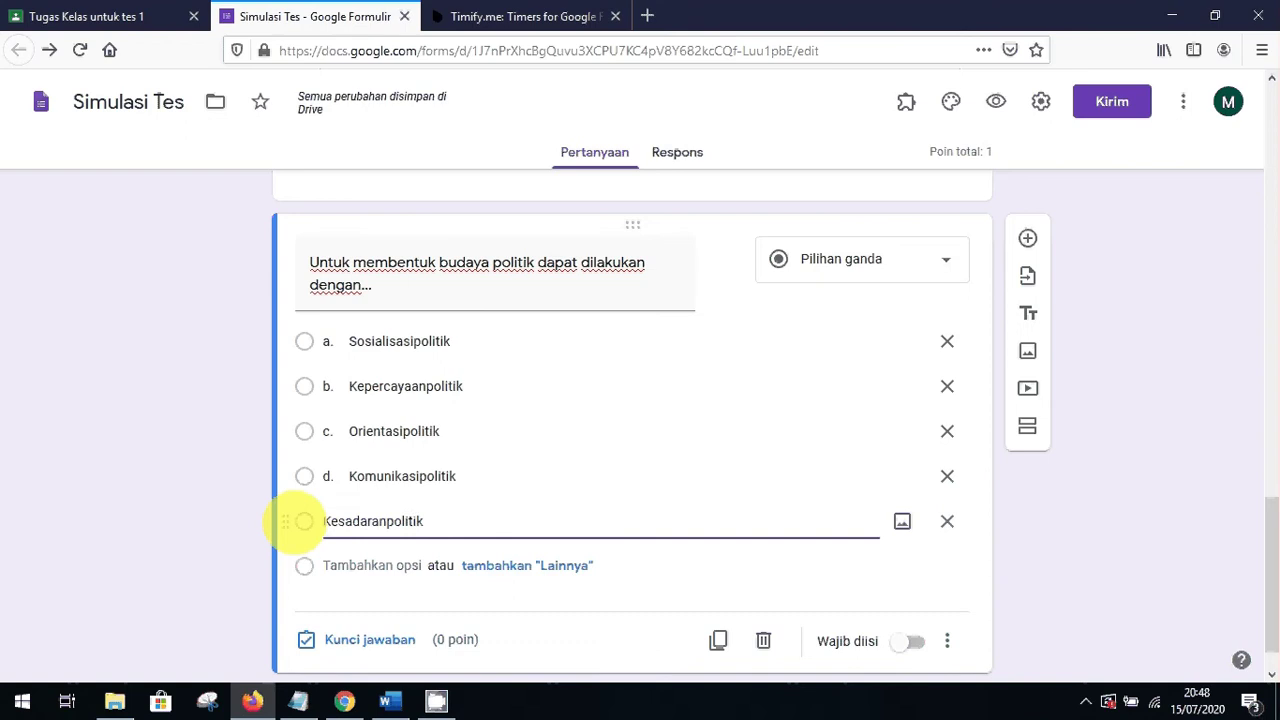
# Step: Delete the 'd.' and 'c.' prefixes from the fourth and third options
pyautogui.tripleClick(345, 476)
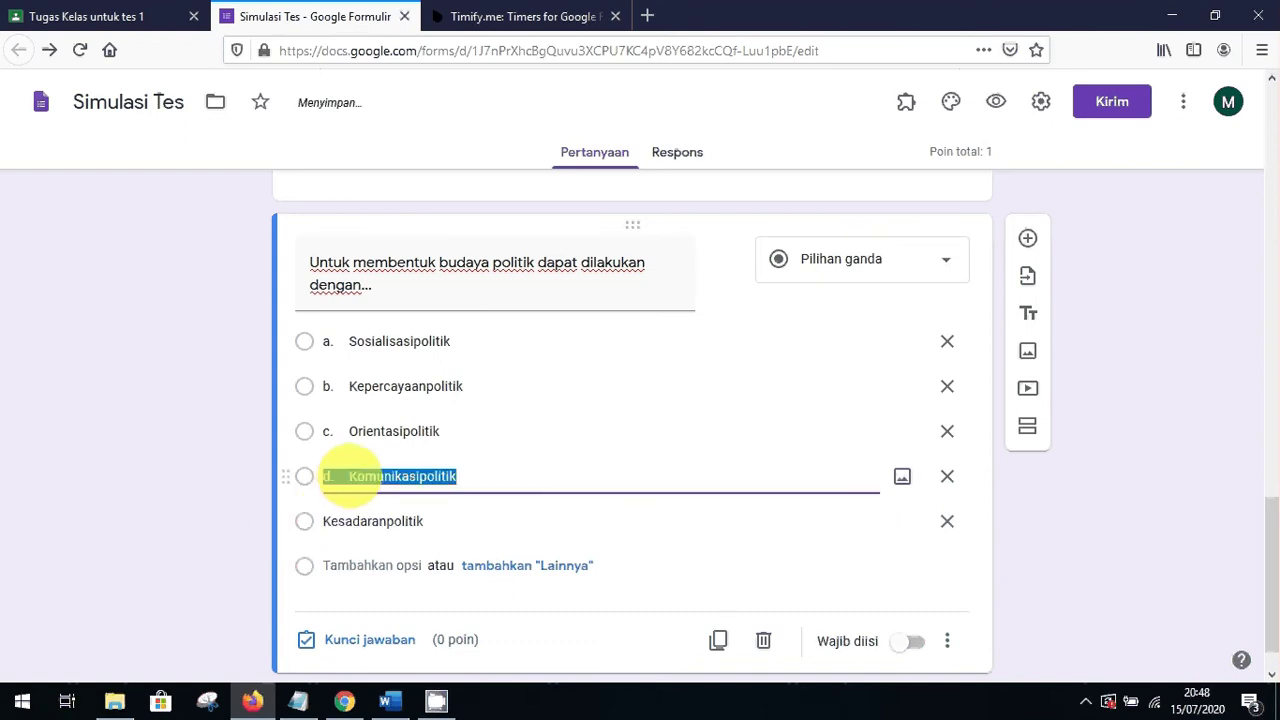
pyautogui.moveTo(350, 477); pyautogui.dragTo(322, 477)
pyautogui.press('BackSpace')
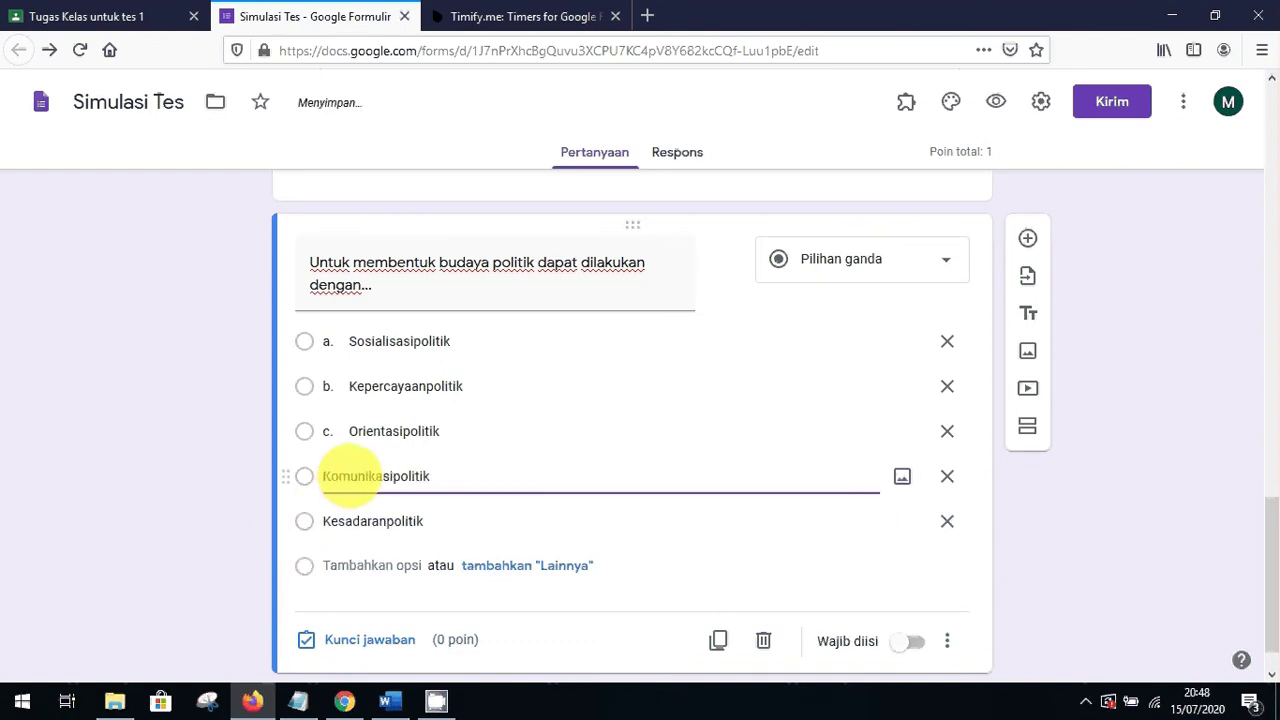
pyautogui.click(346, 430)
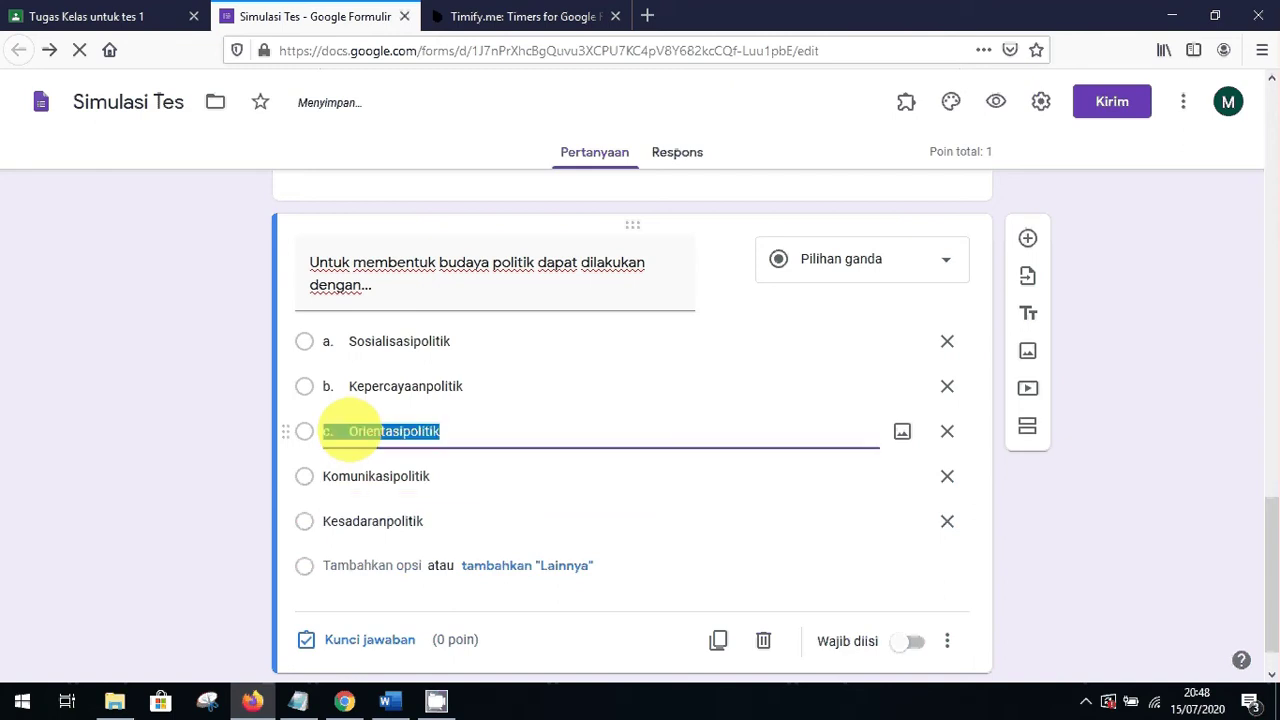
pyautogui.moveTo(346, 430); pyautogui.dragTo(334, 430)
pyautogui.press('BackSpace')
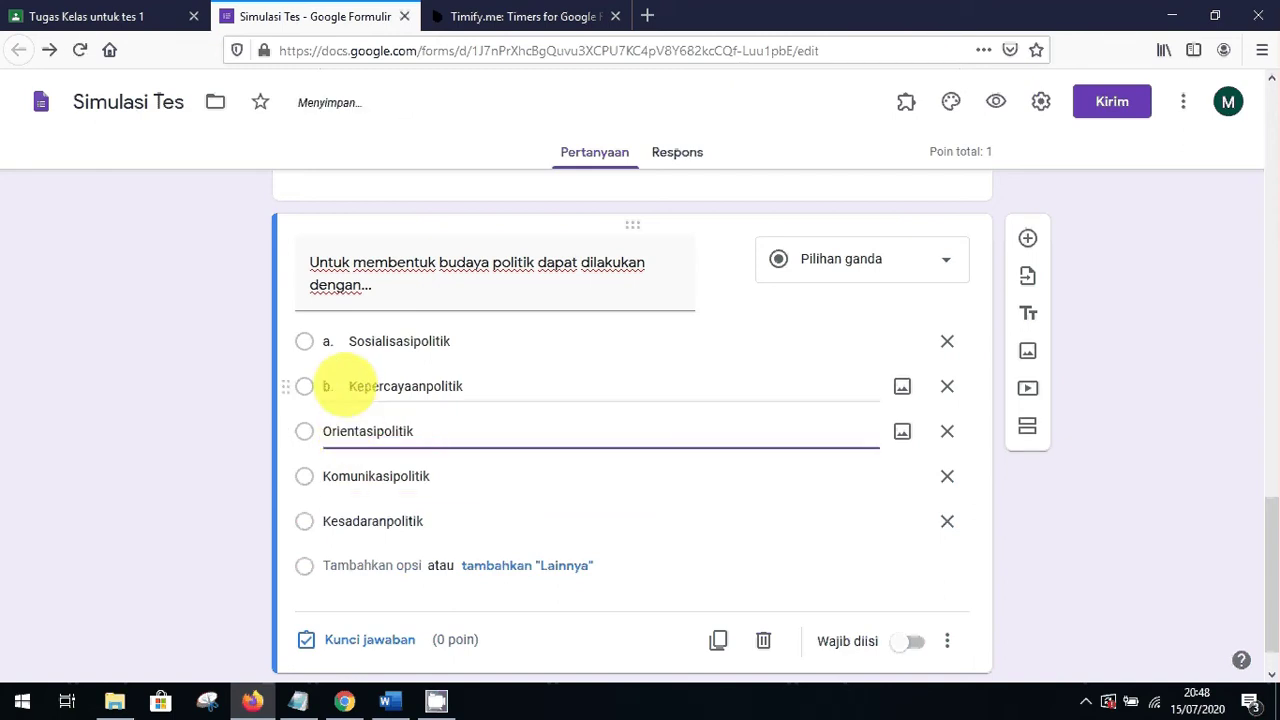
# Step: Delete the 'b.' and 'a.' prefixes from the second and first options
pyautogui.click(345, 386)
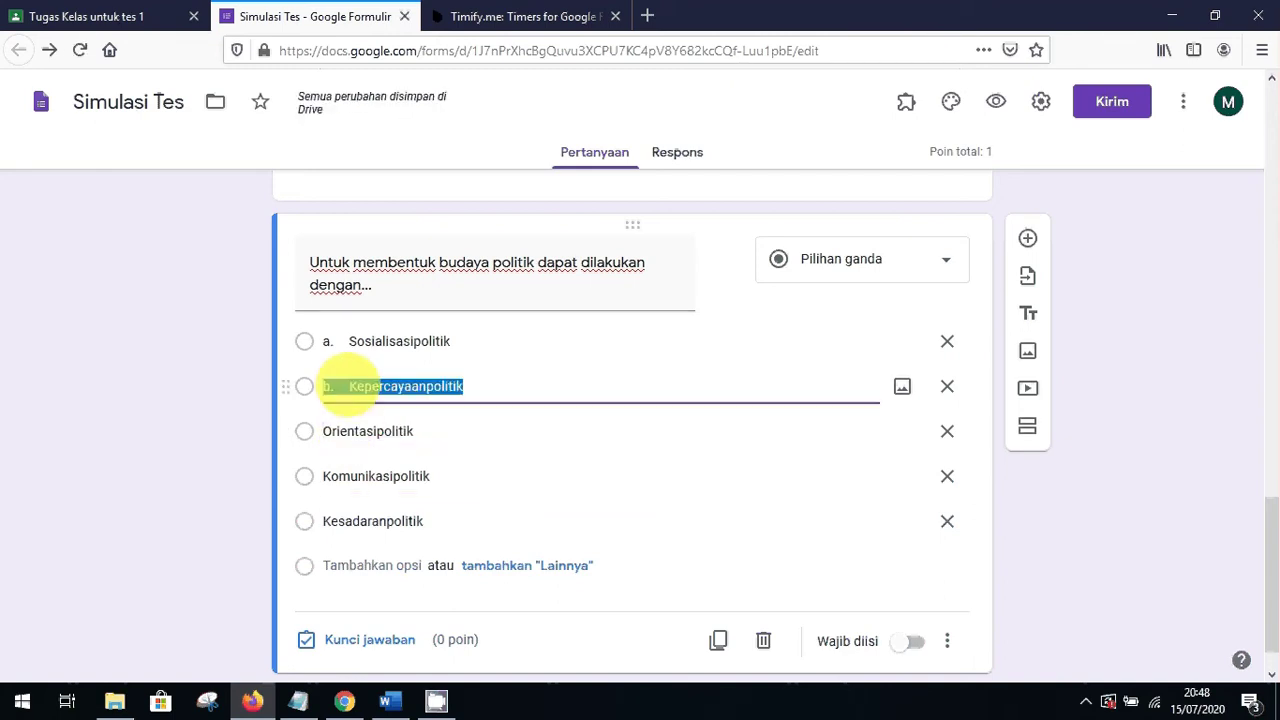
pyautogui.moveTo(350, 386); pyautogui.dragTo(322, 386)
pyautogui.press('BackSpace')
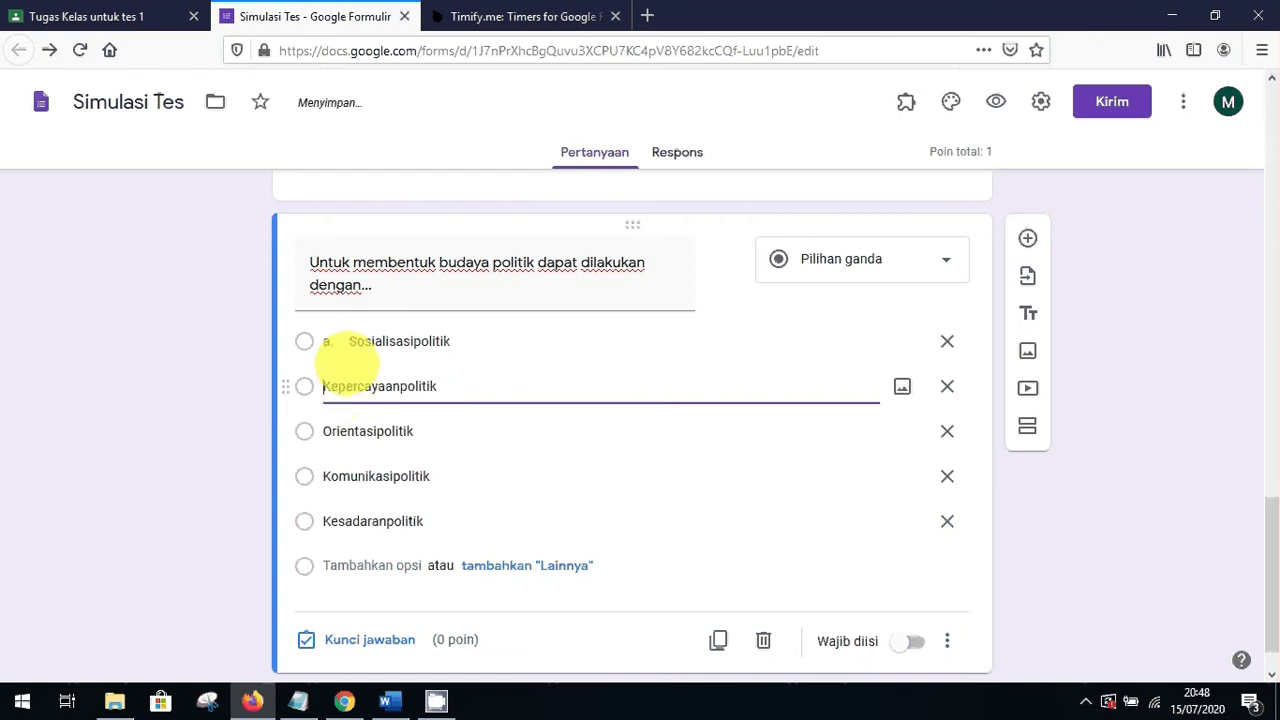
pyautogui.click(335, 341)
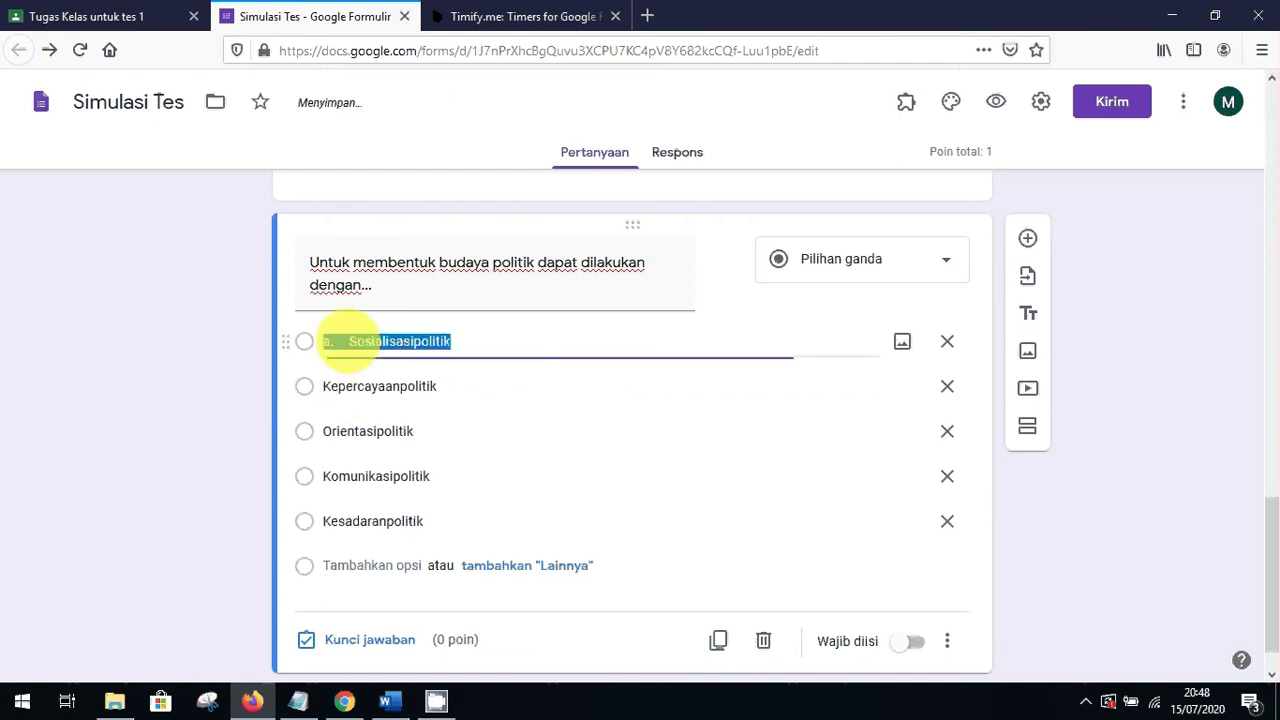
pyautogui.click(348, 341)
pyautogui.press('BackSpace')
pyautogui.press('BackSpace')
pyautogui.press('BackSpace')
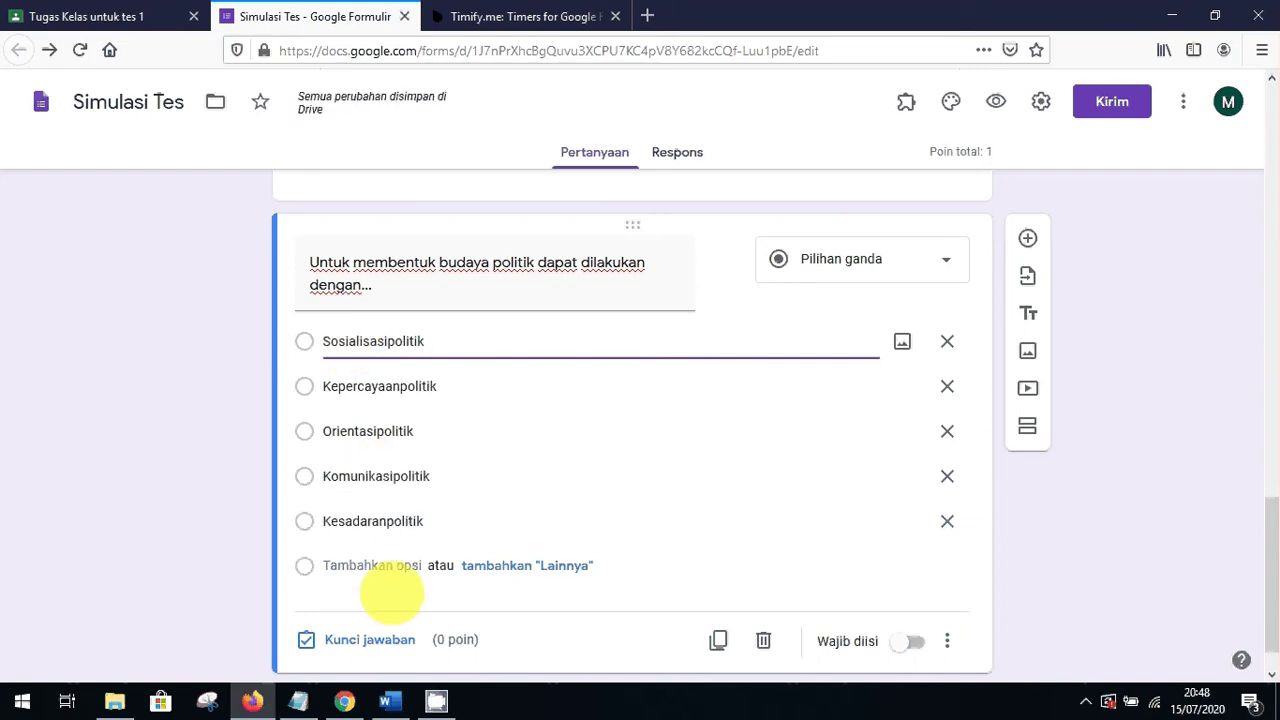
pyautogui.click(345, 640)
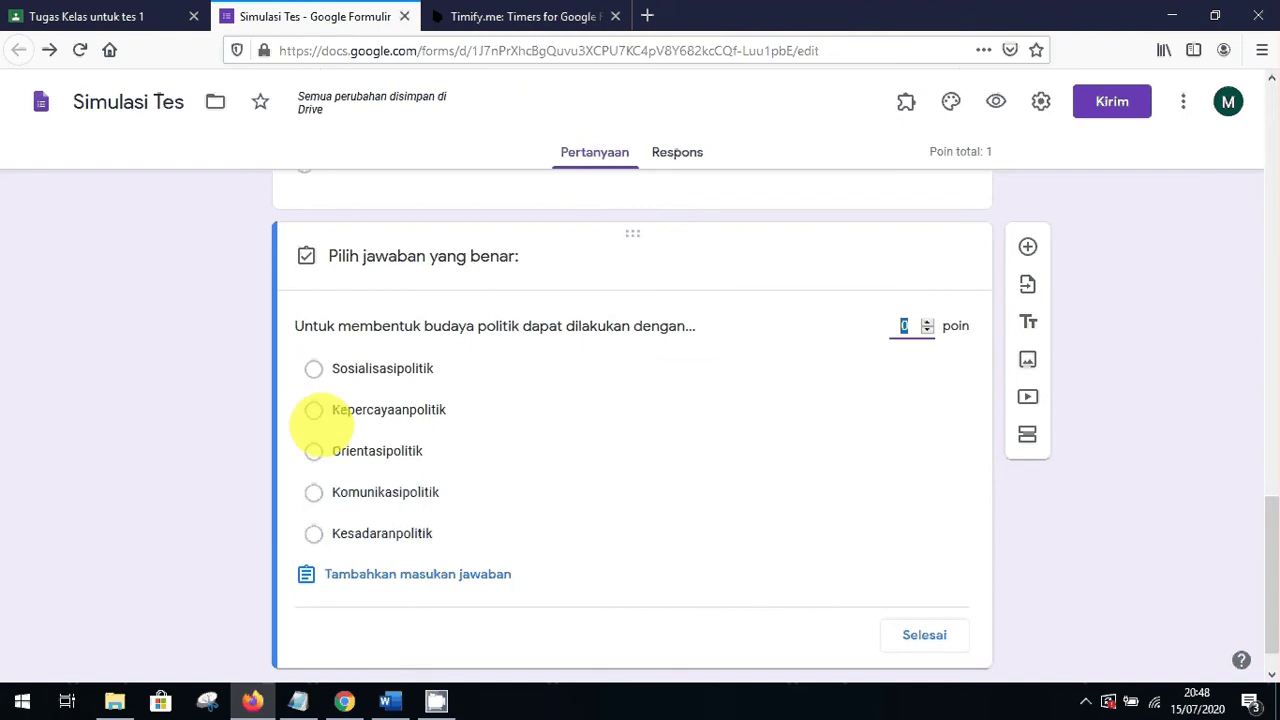
# Step: Mark Sosialisasipolitik as the correct answer and make the second question worth 50 points
pyautogui.click(313, 368)
pyautogui.click(905, 326)
pyautogui.write('50')
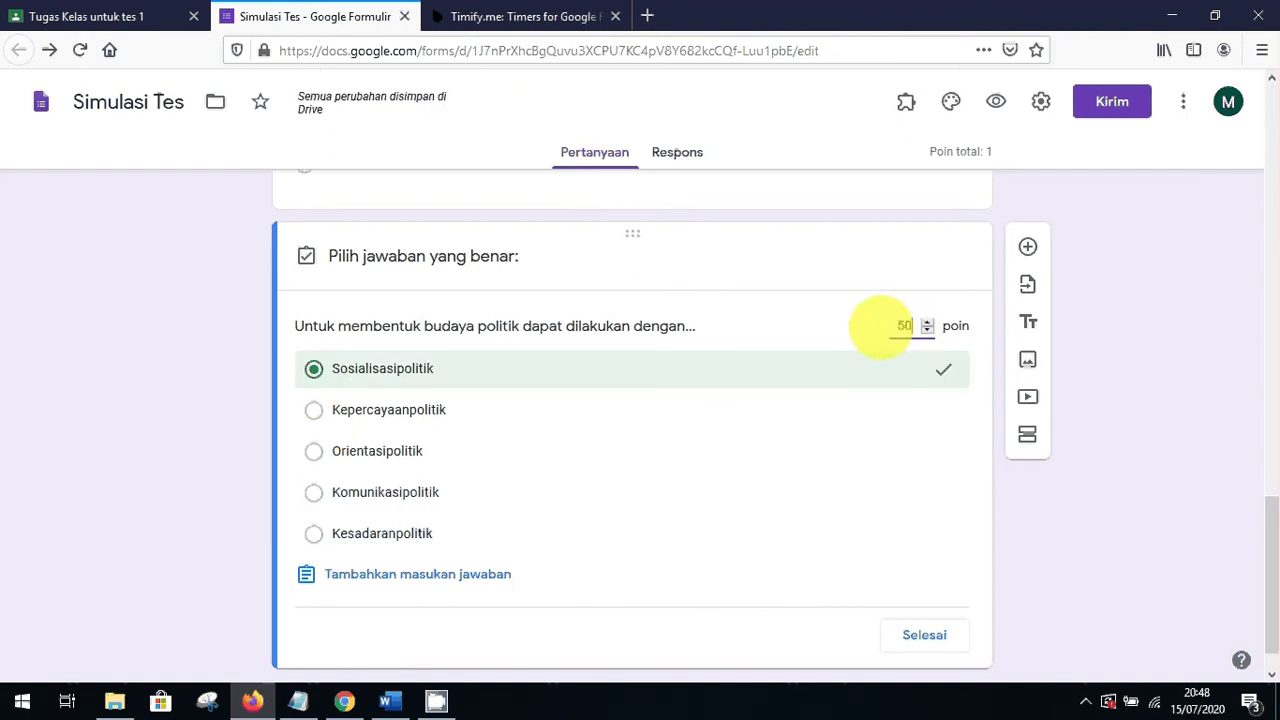
pyautogui.click(910, 633)
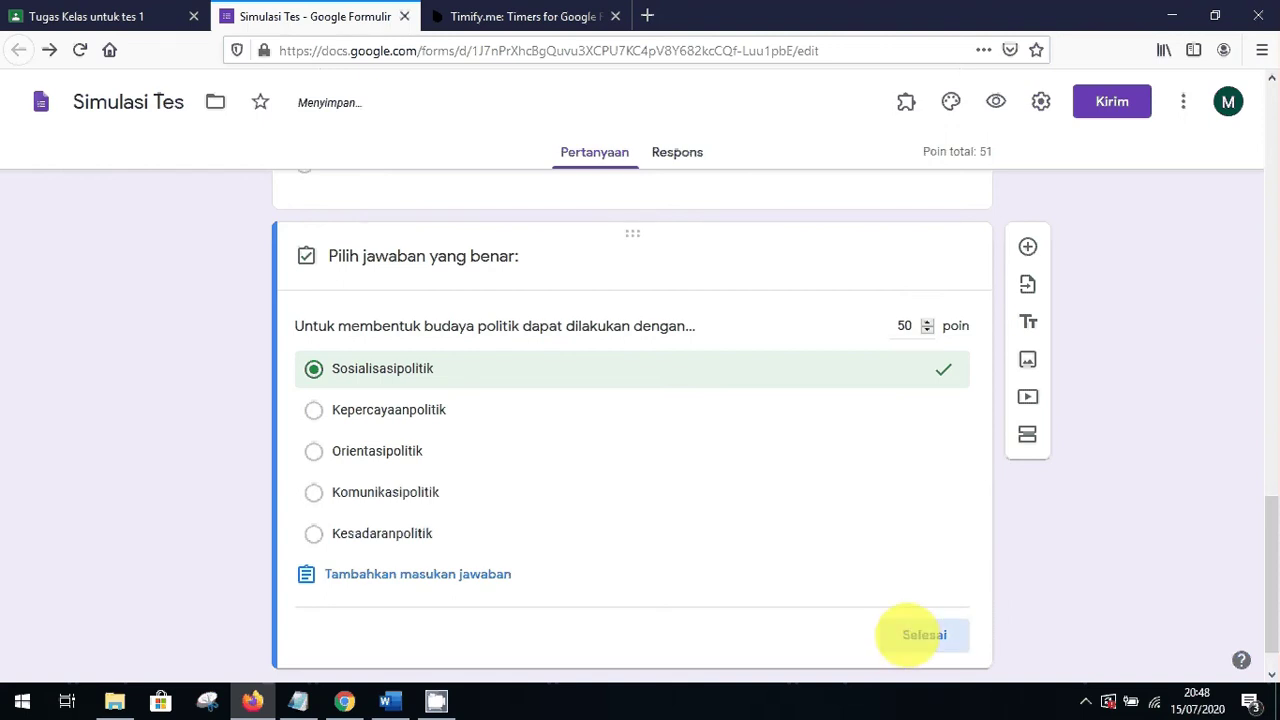
pyautogui.moveTo(1266, 514); pyautogui.dragTo(1270, 432)
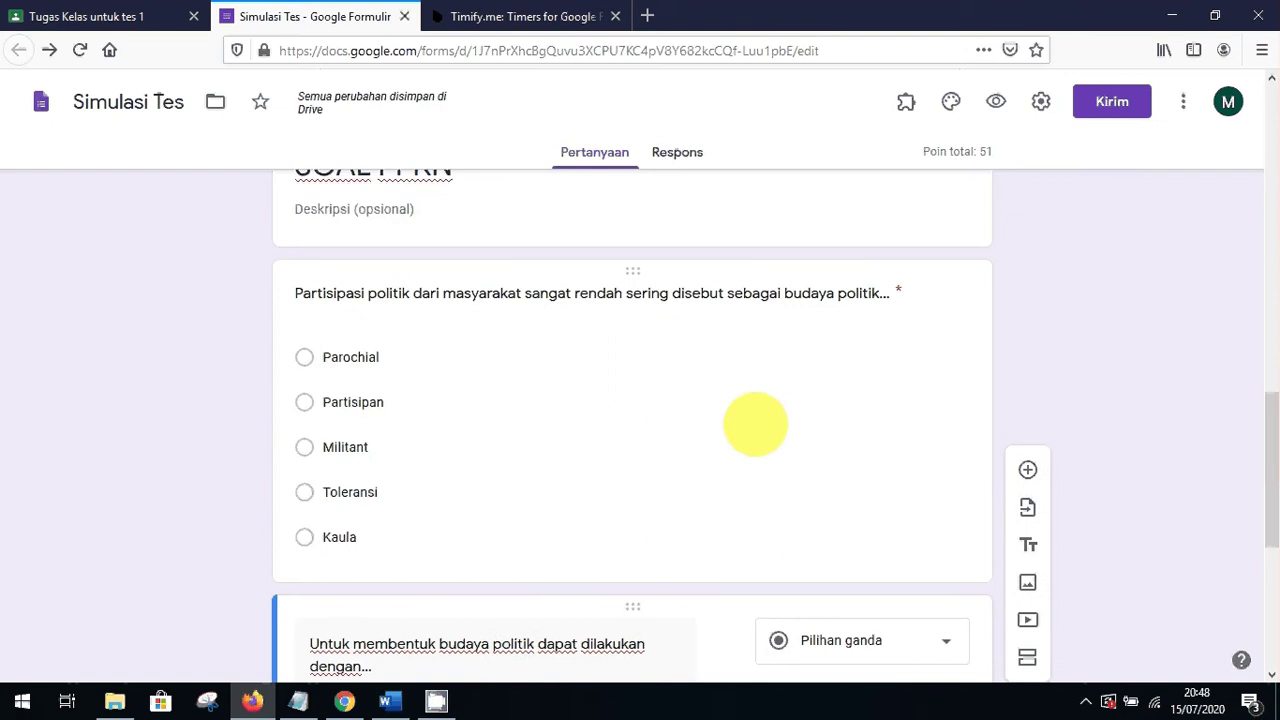
# Step: Change the first question to 50 points and make it required
pyautogui.click(755, 423)
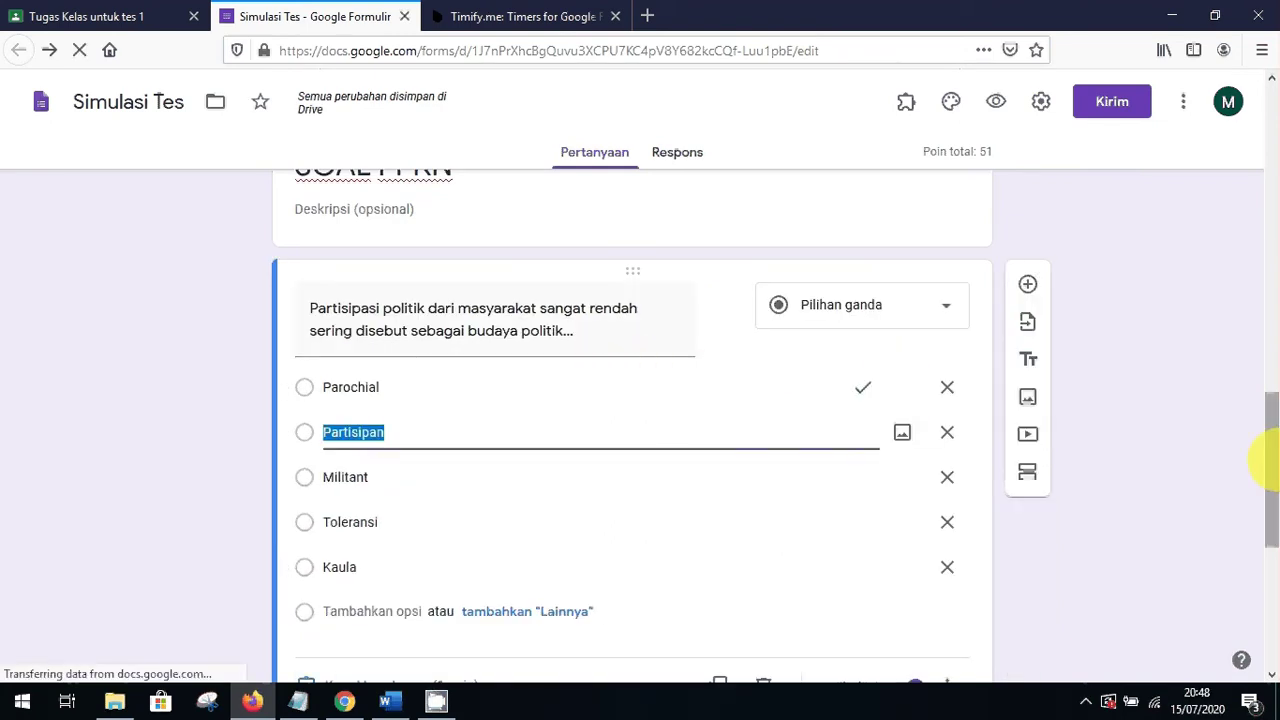
pyautogui.scroll(-2, 625, 500)
pyautogui.click(347, 590)
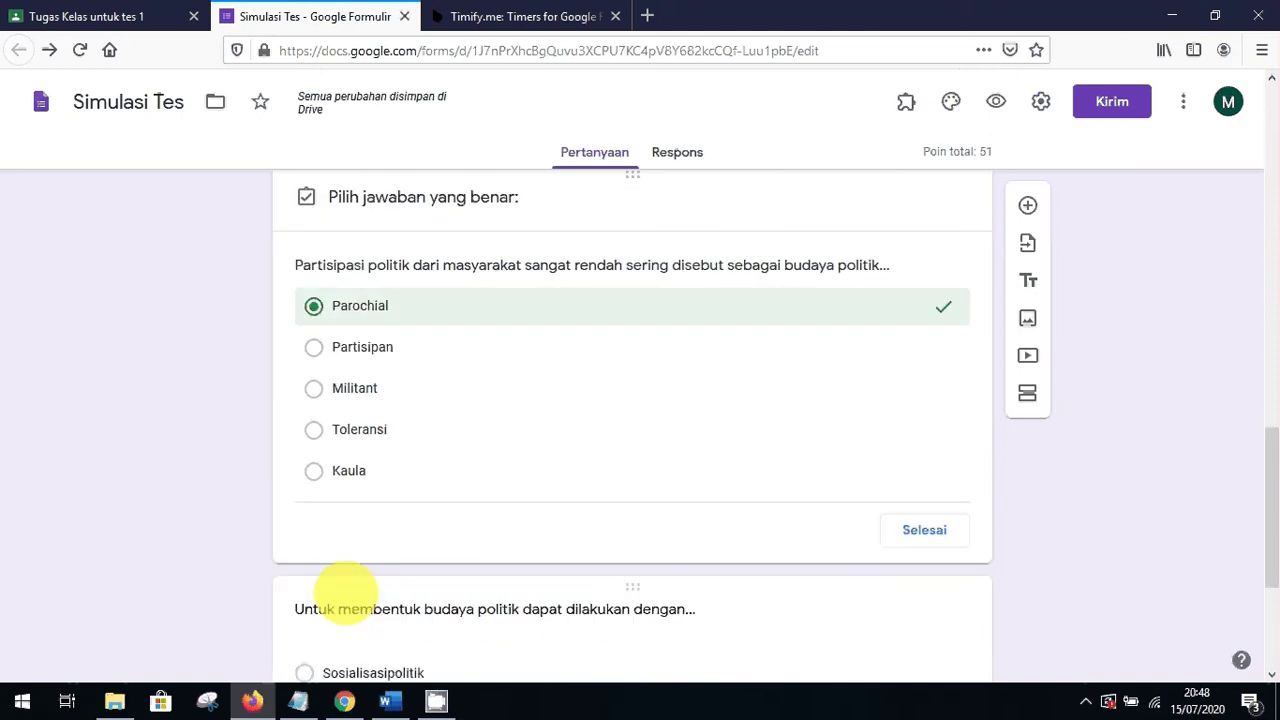
pyautogui.write('50')
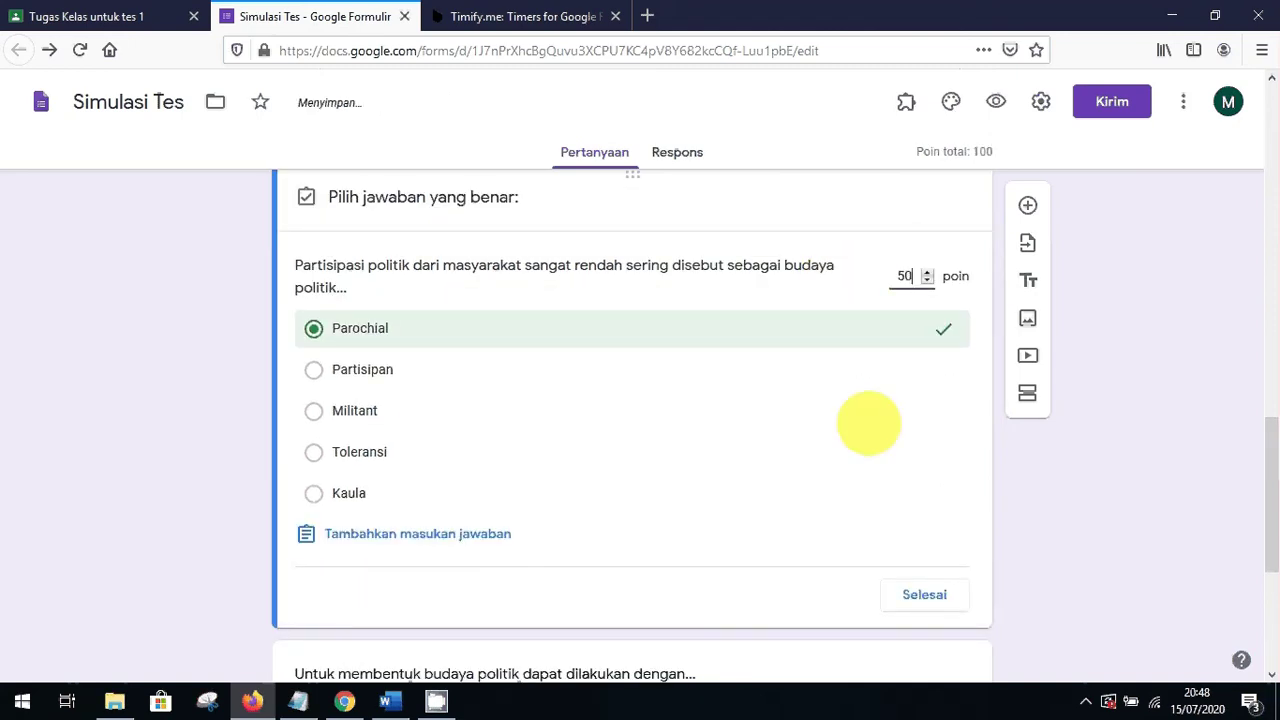
pyautogui.click(925, 594)
pyautogui.click(915, 591)
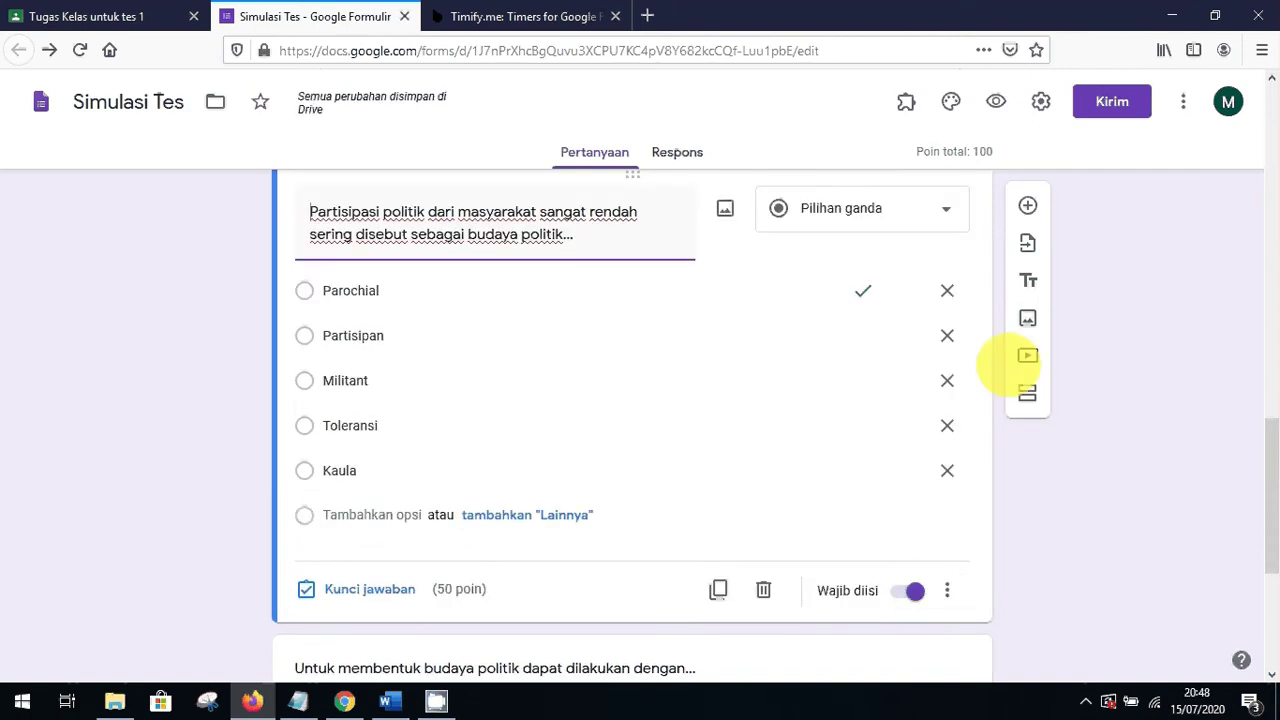
pyautogui.moveTo(1270, 470); pyautogui.dragTo(1266, 57)
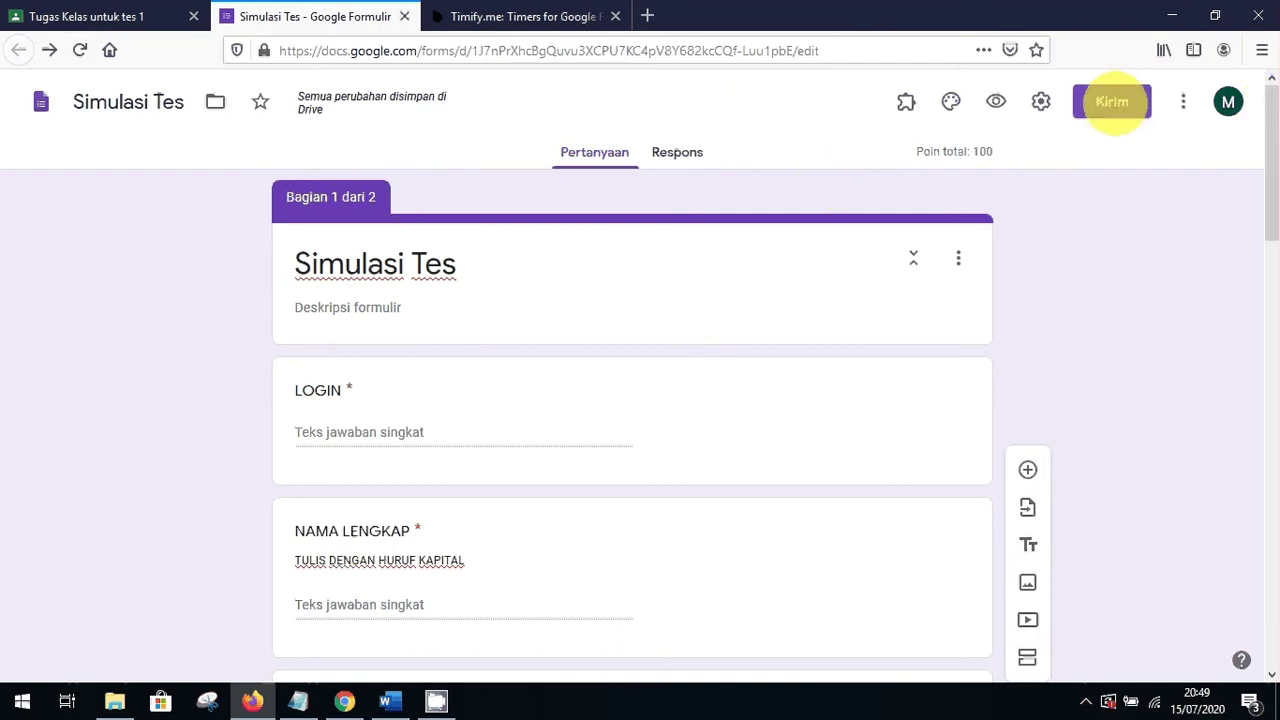
# Step: Copy the Simulasi Tes form's shareable link from the Send dialog
pyautogui.click(1112, 102)
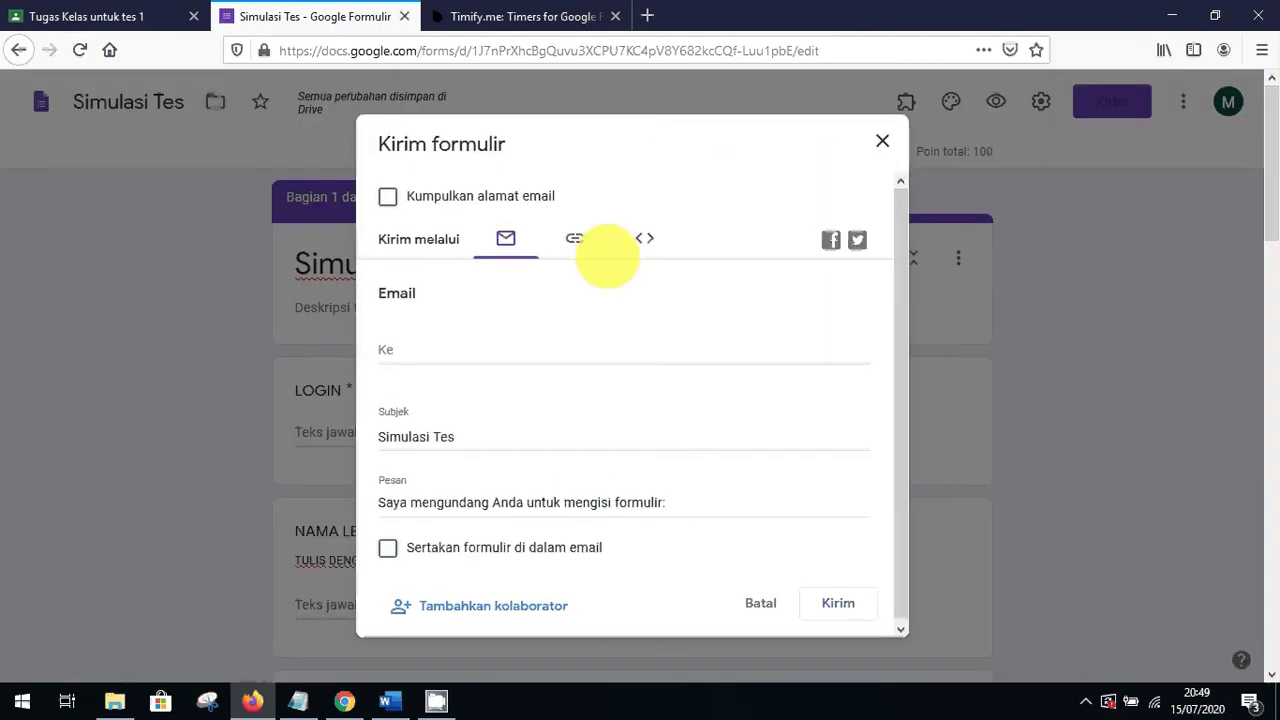
pyautogui.click(578, 243)
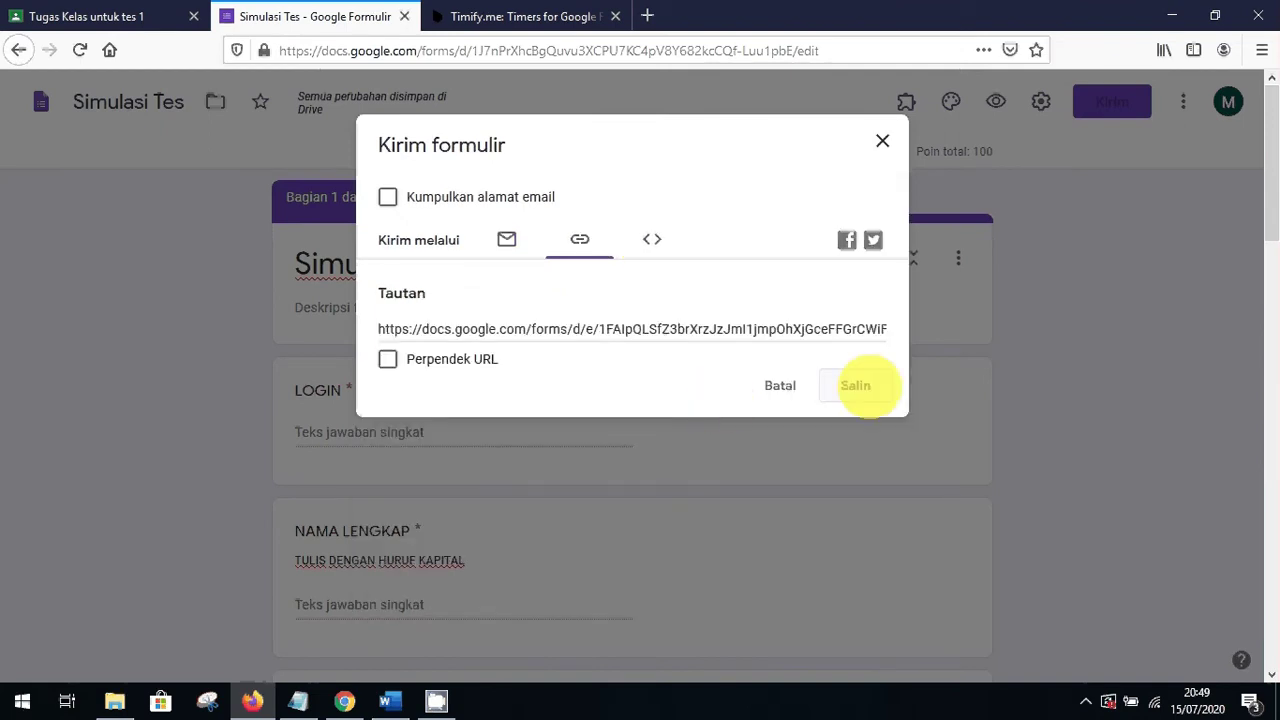
pyautogui.click(855, 385)
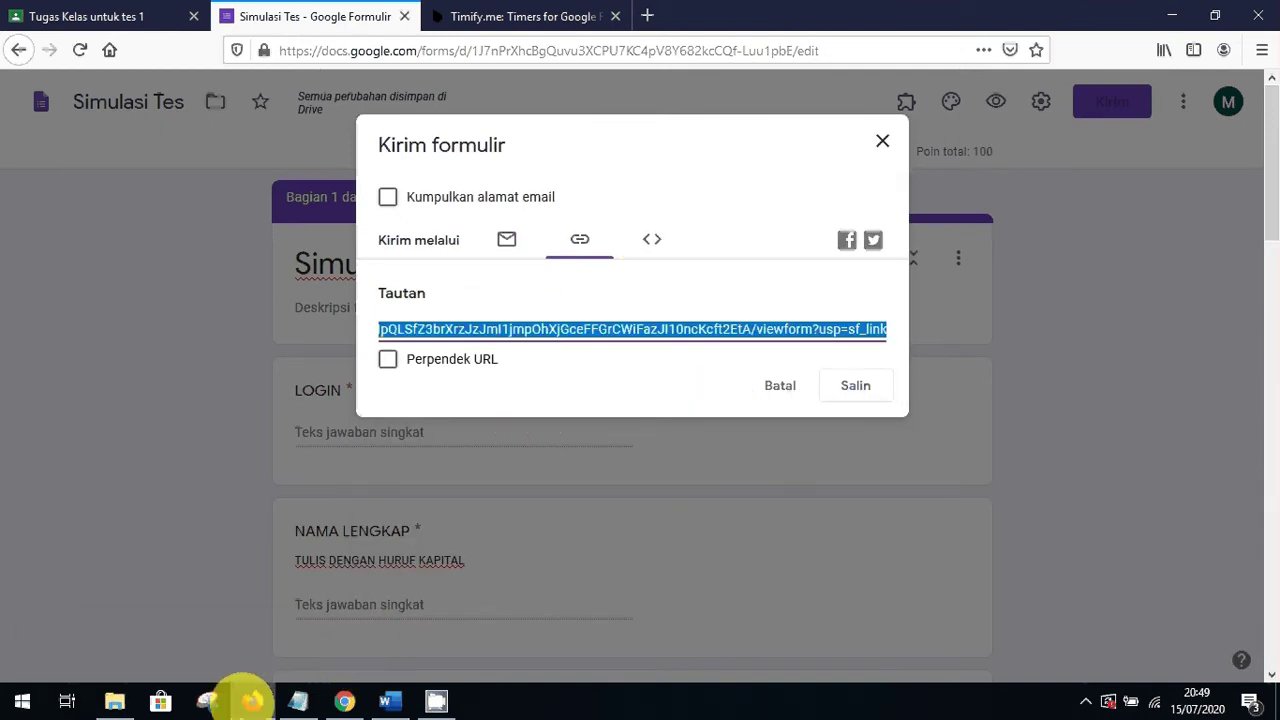
# Step: Paste the form link into a new Chrome tab to load the live form
pyautogui.click(344, 700)
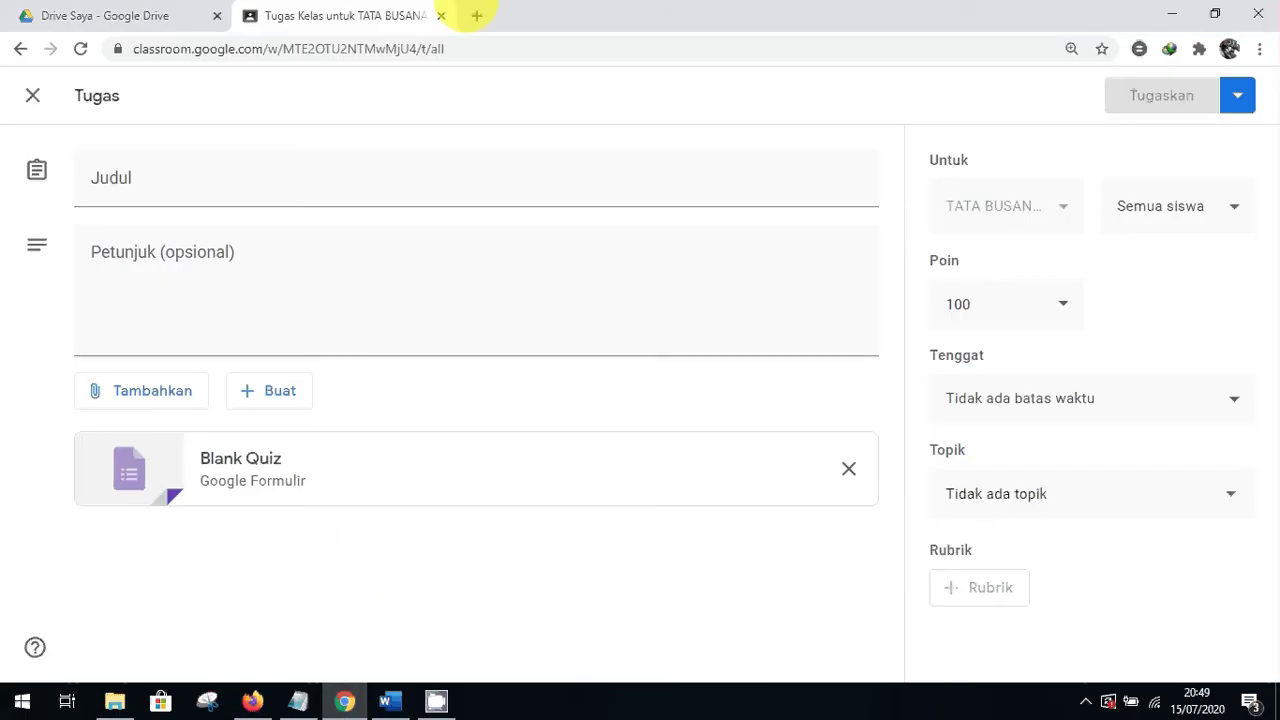
pyautogui.click(476, 15)
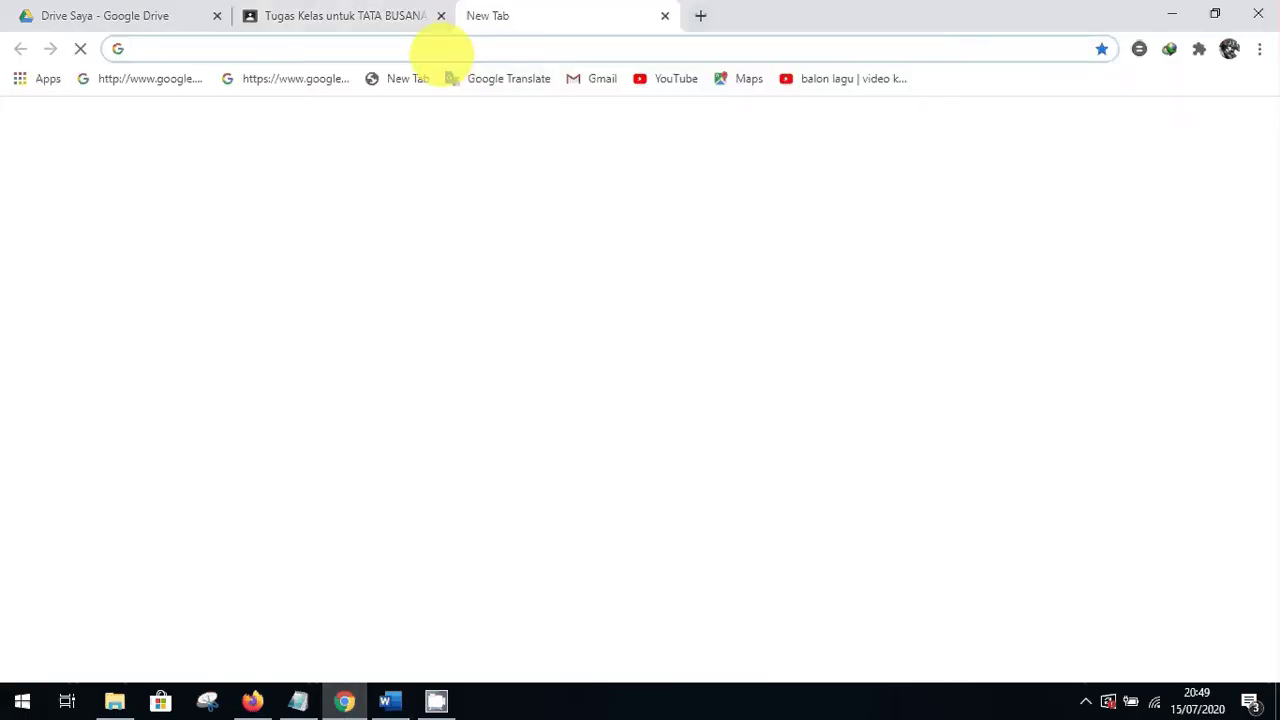
pyautogui.click(441, 55)
pyautogui.write('https://docs.google.com/forms/d/e/1FAIpQLSfZ3brXrzJzJml1jmpOhXjGceFFGrCWiFazJl10ncKcft2EtA/viewform?usp=sf_link')
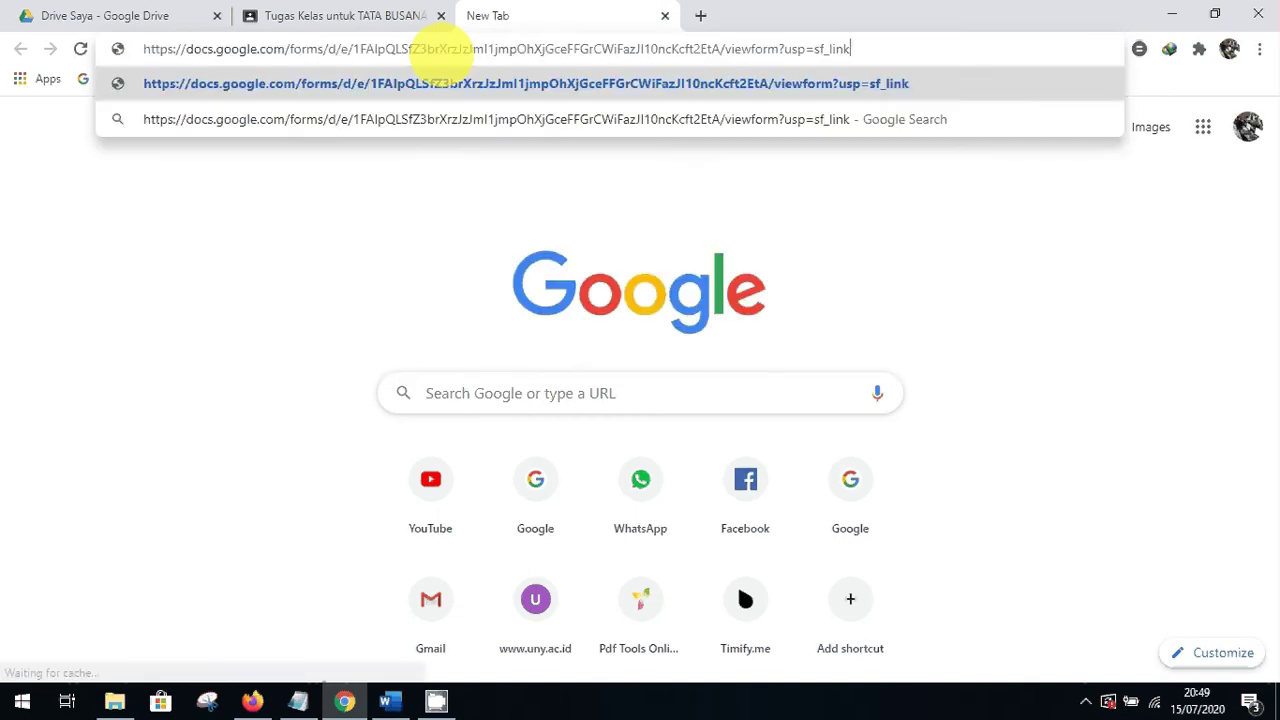
pyautogui.press('Return')
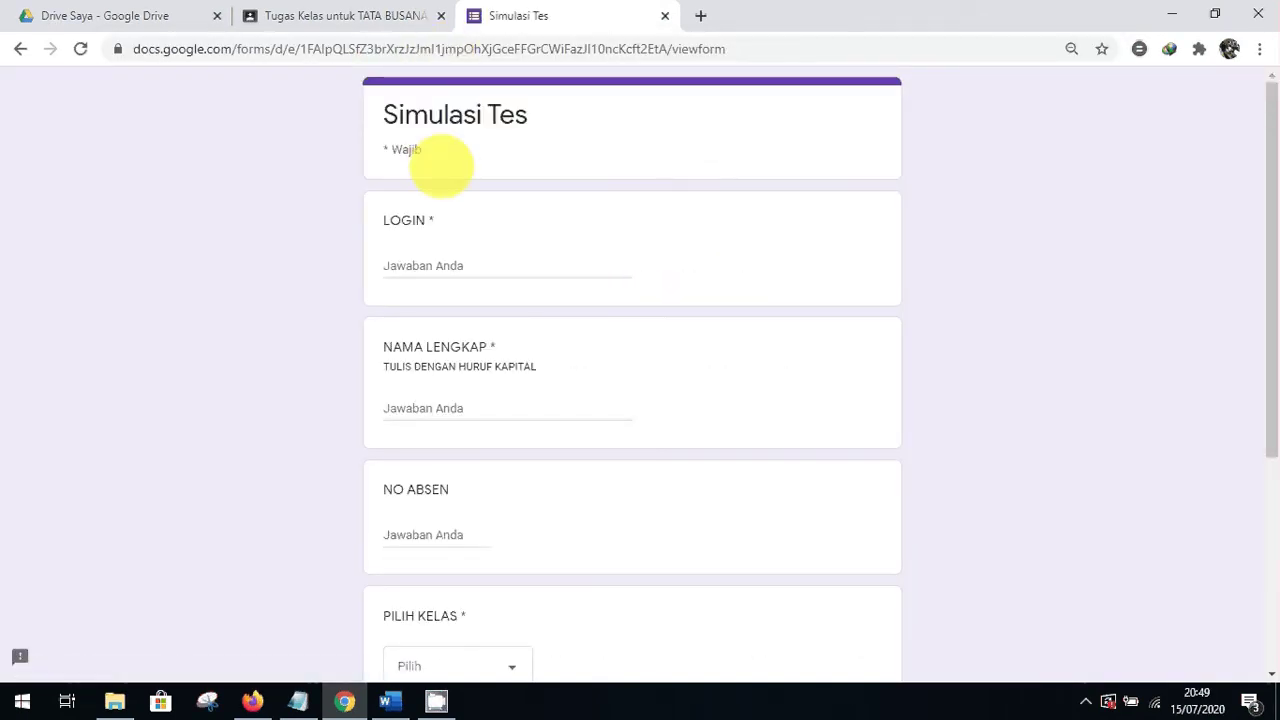
# Step: Enter a login code, a full name and absence number 1 on the identity page
pyautogui.click(429, 268)
pyautogui.write('12')
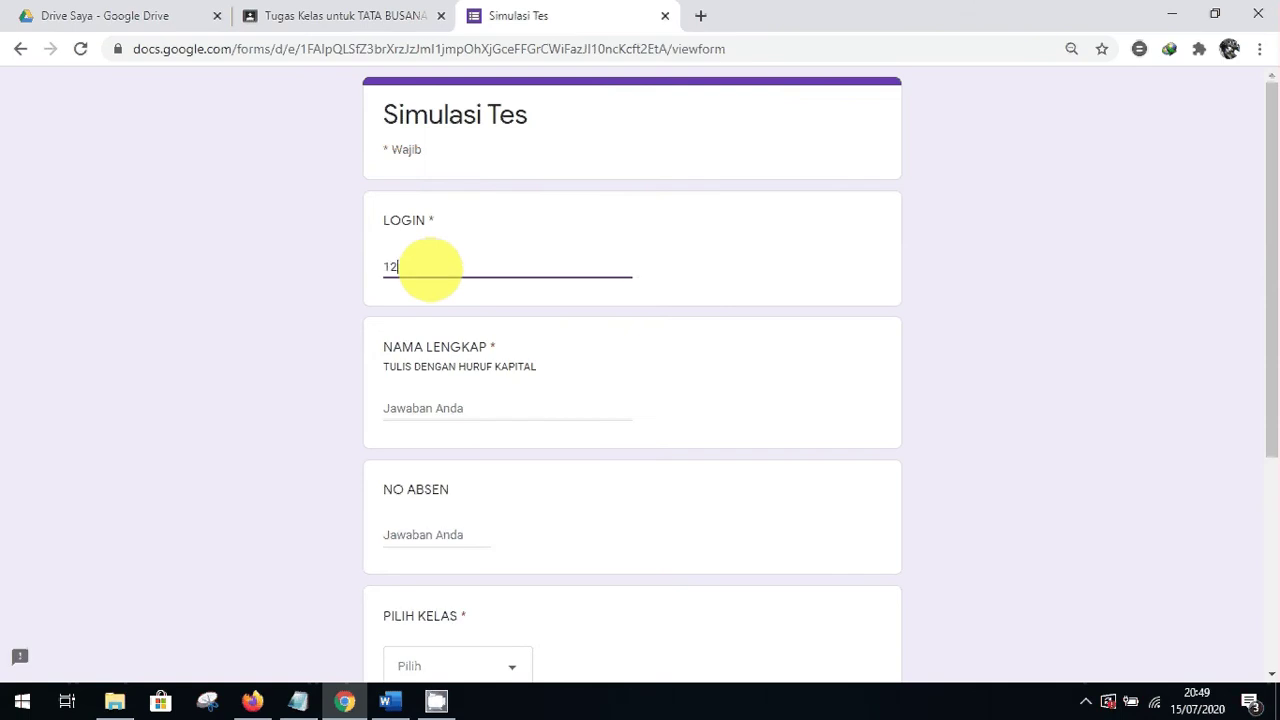
pyautogui.write('3456')
pyautogui.click(410, 412)
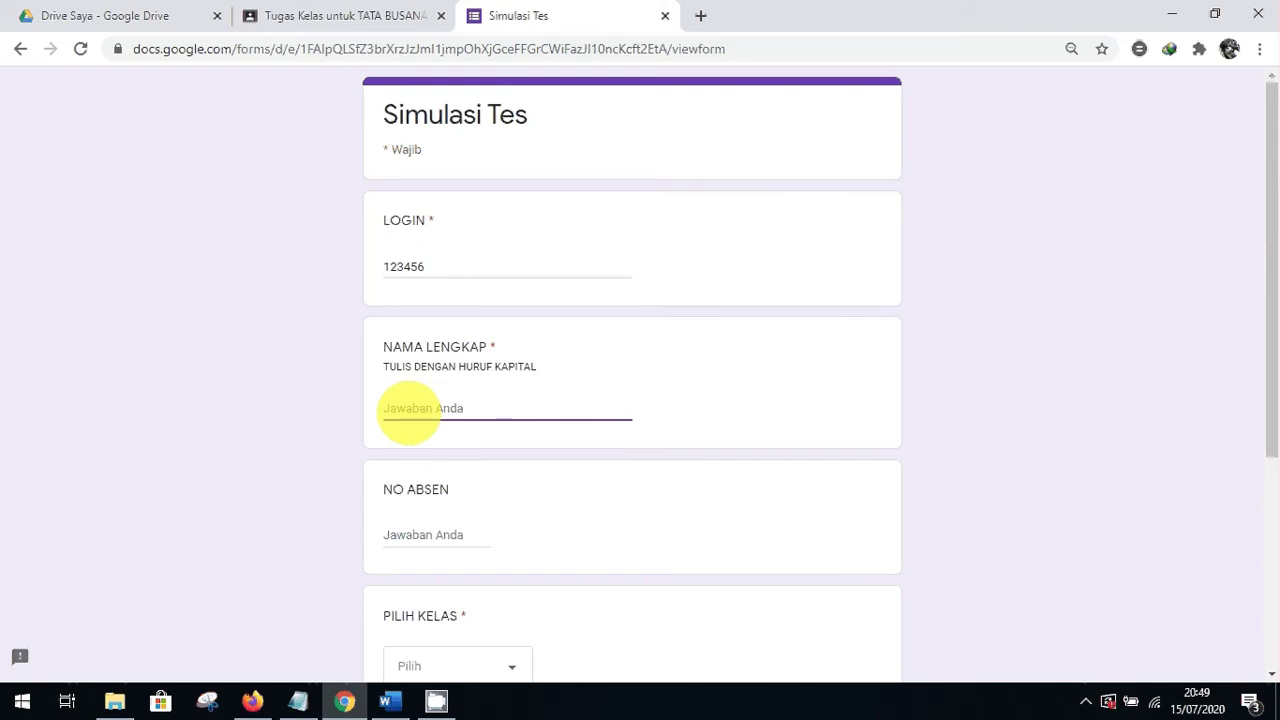
pyautogui.write('ANDI')
pyautogui.click(404, 532)
pyautogui.write('1')
# Step: Choose class X TITL 1 and enter the exam date 12/10/2020, correcting the mistyped year
pyautogui.moveTo(1268, 297); pyautogui.dragTo(1265, 457)
pyautogui.click(445, 400)
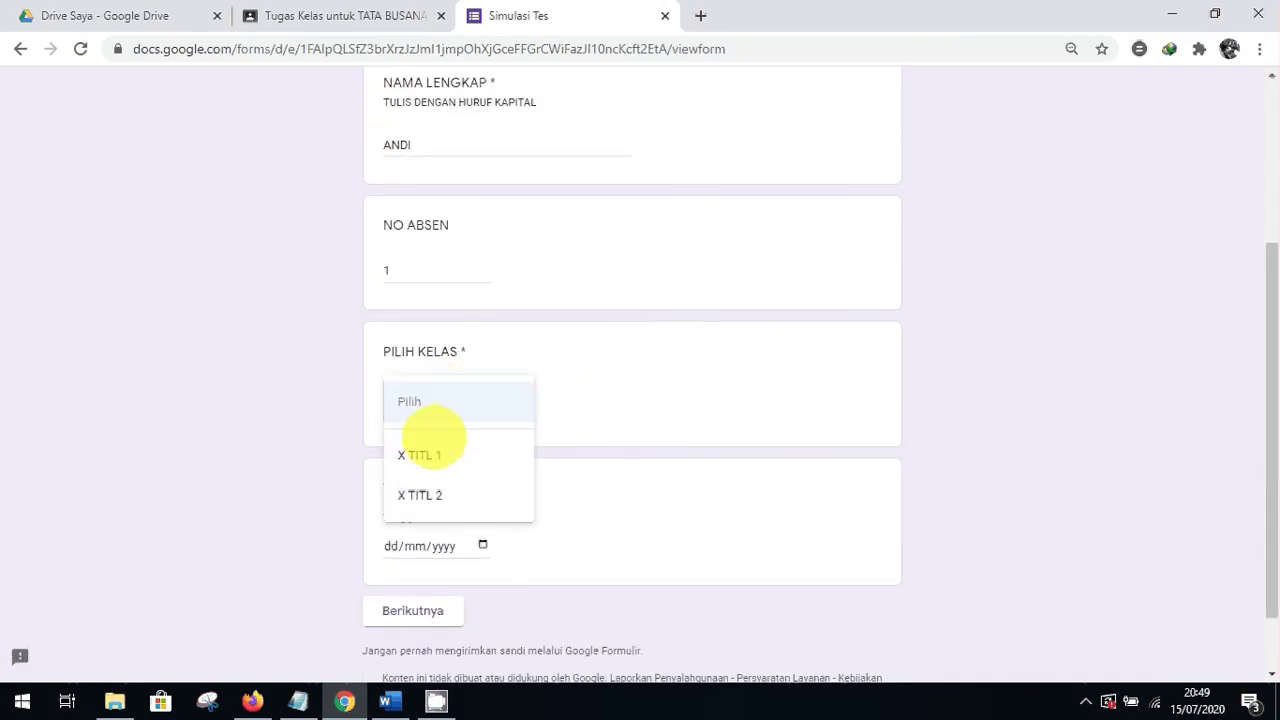
pyautogui.click(430, 453)
pyautogui.click(430, 546)
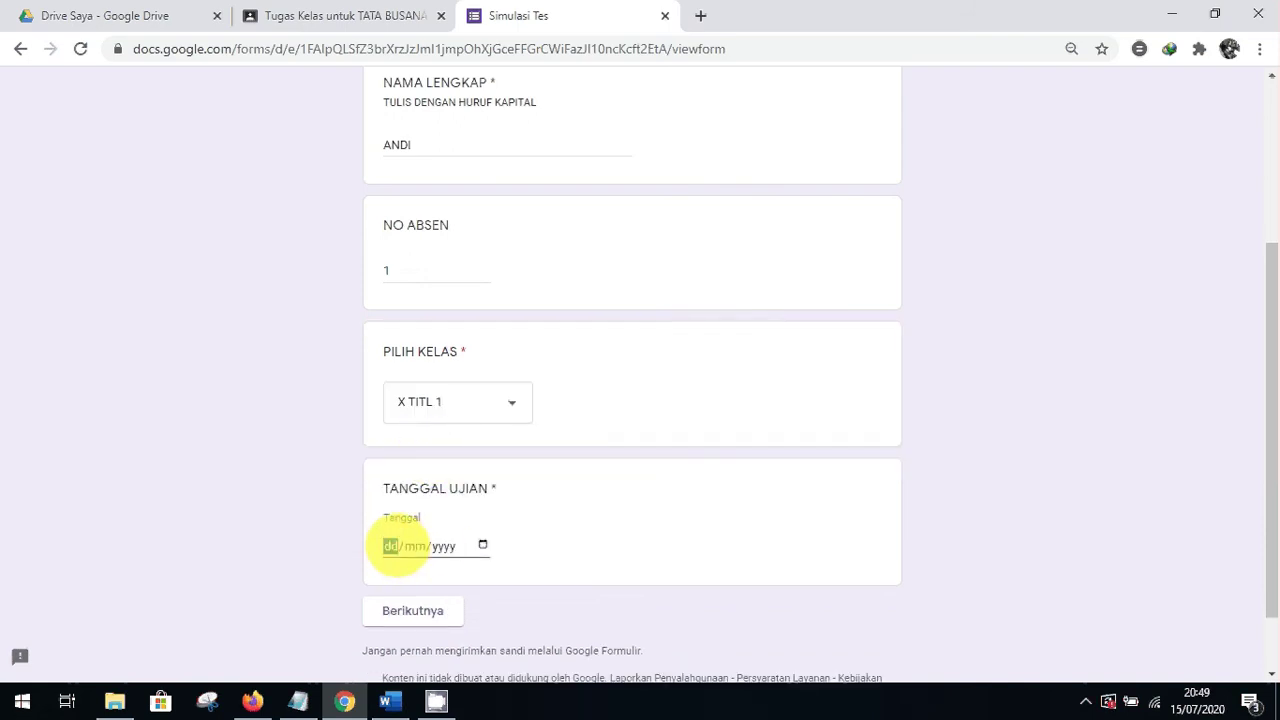
pyautogui.write('12/10/')
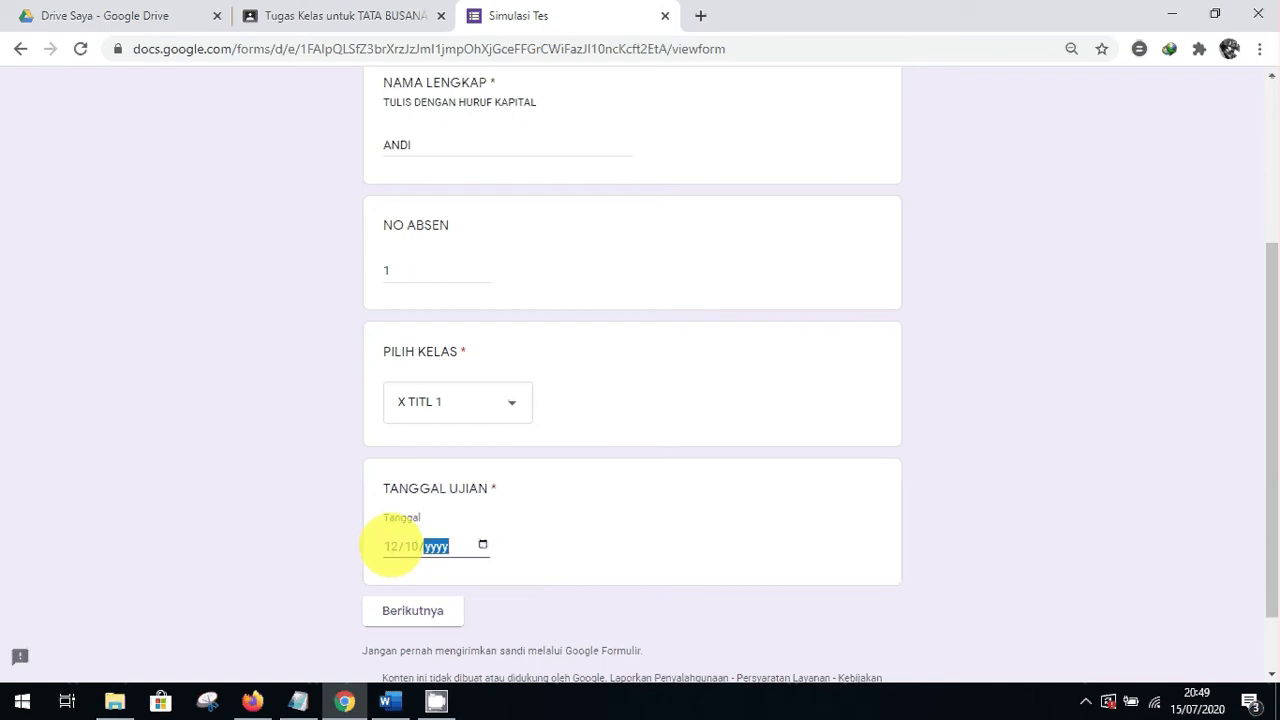
pyautogui.write('0019')
pyautogui.press('BackSpace')
pyautogui.write('2020')
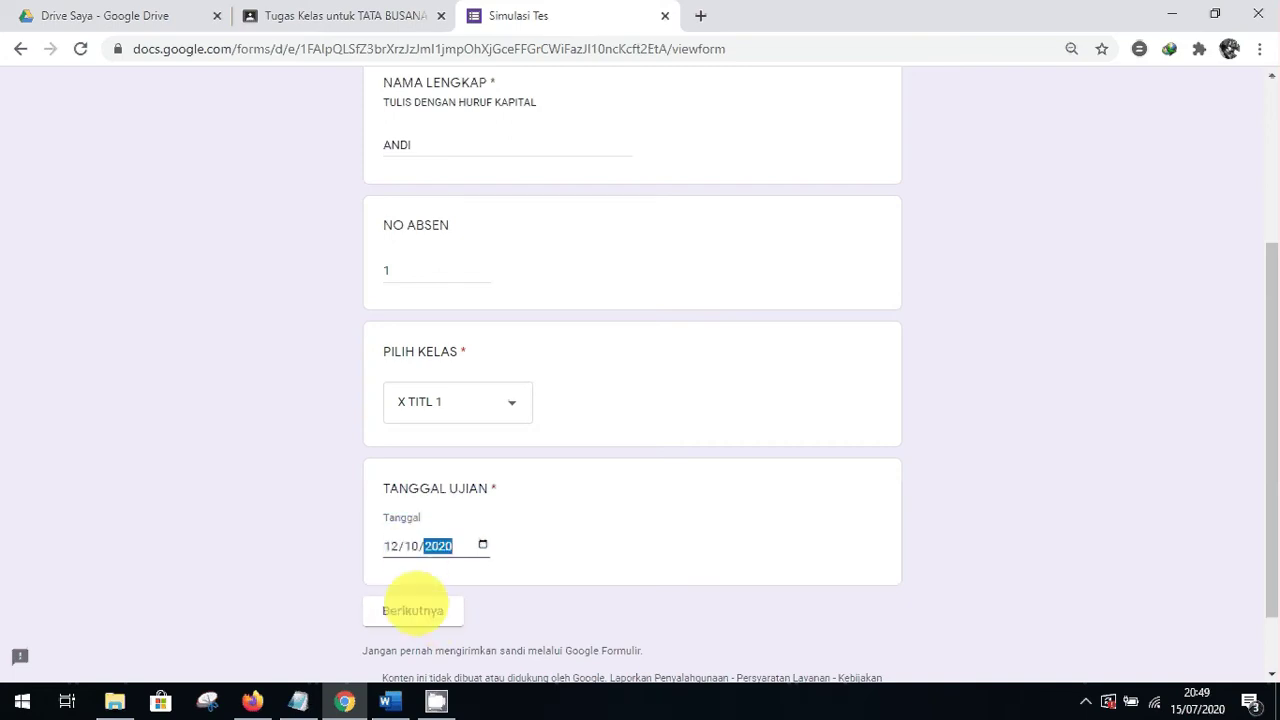
# Step: Go to the next page and answer Parochial and Sosialisasipolitik for the first two questions
pyautogui.click(413, 611)
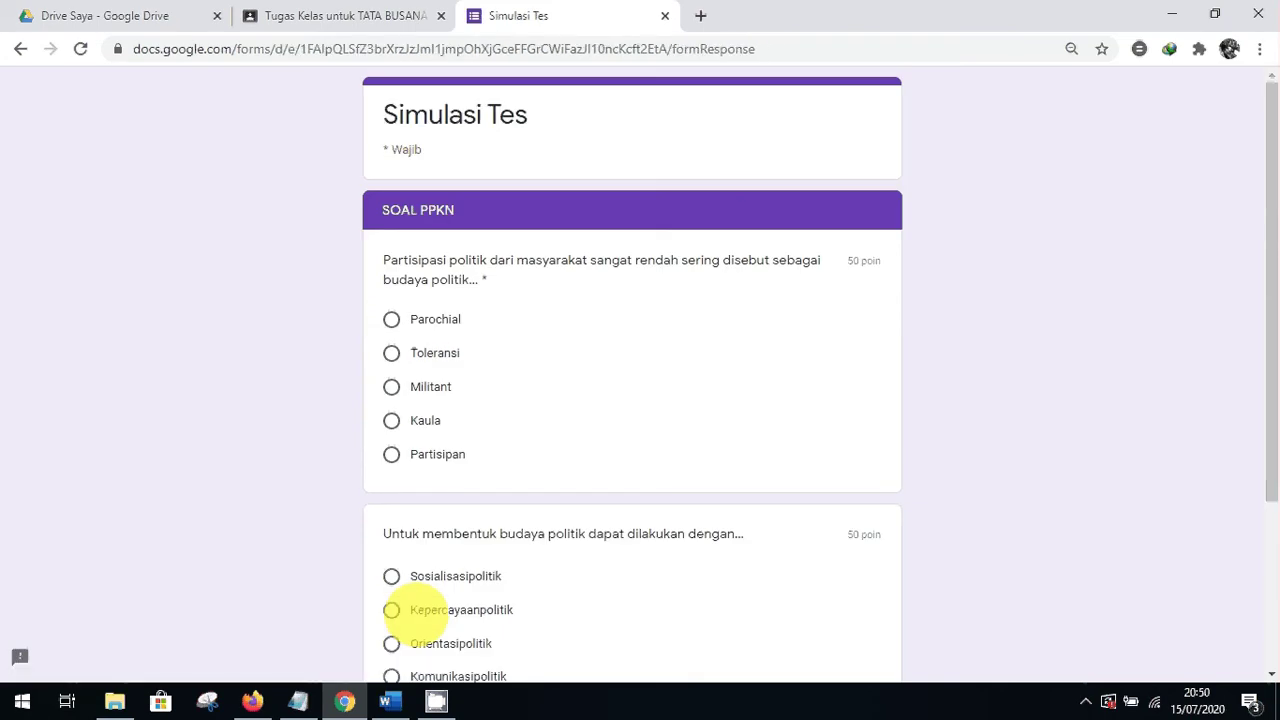
pyautogui.moveTo(1268, 371); pyautogui.dragTo(1260, 471)
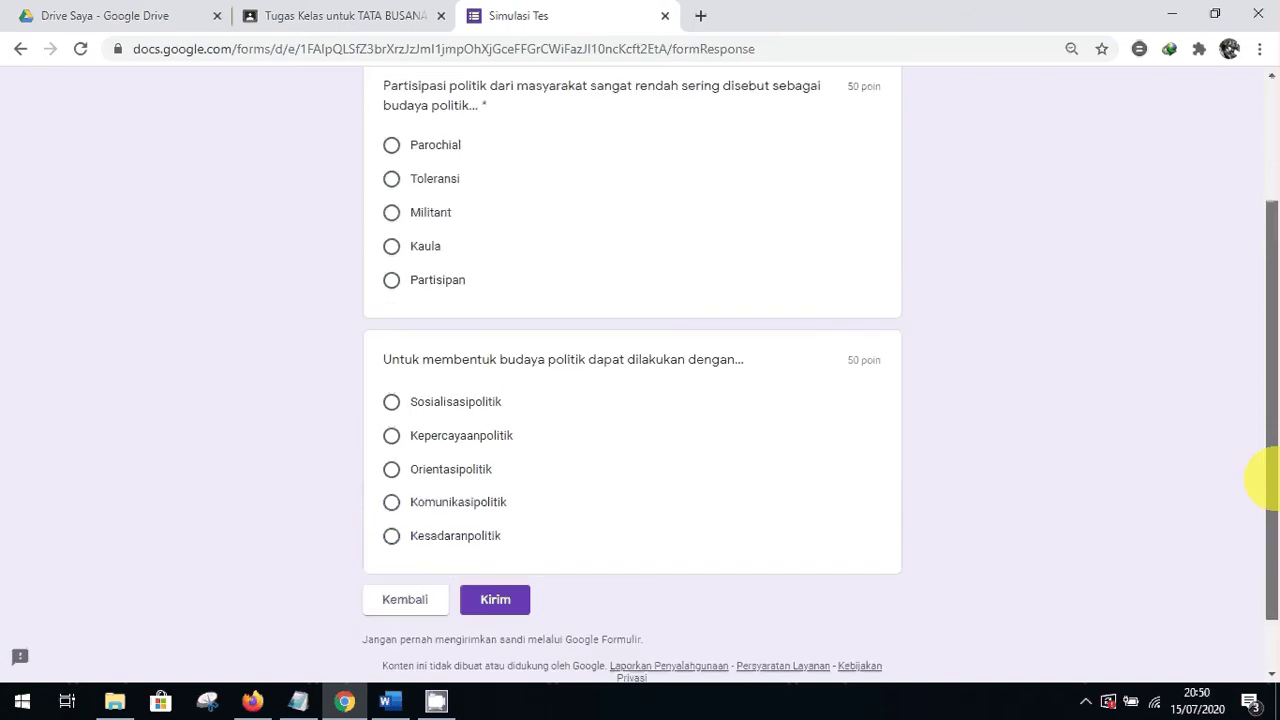
pyautogui.moveTo(1260, 414); pyautogui.dragTo(1268, 268)
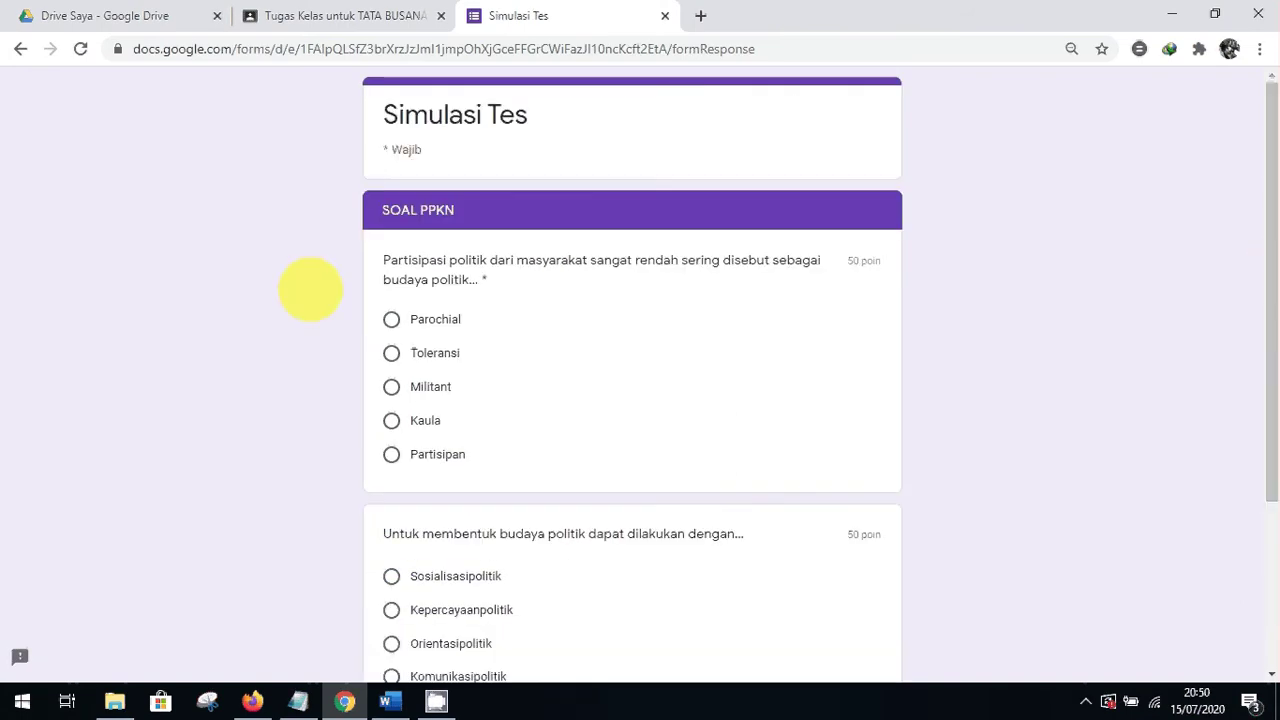
pyautogui.click(391, 319)
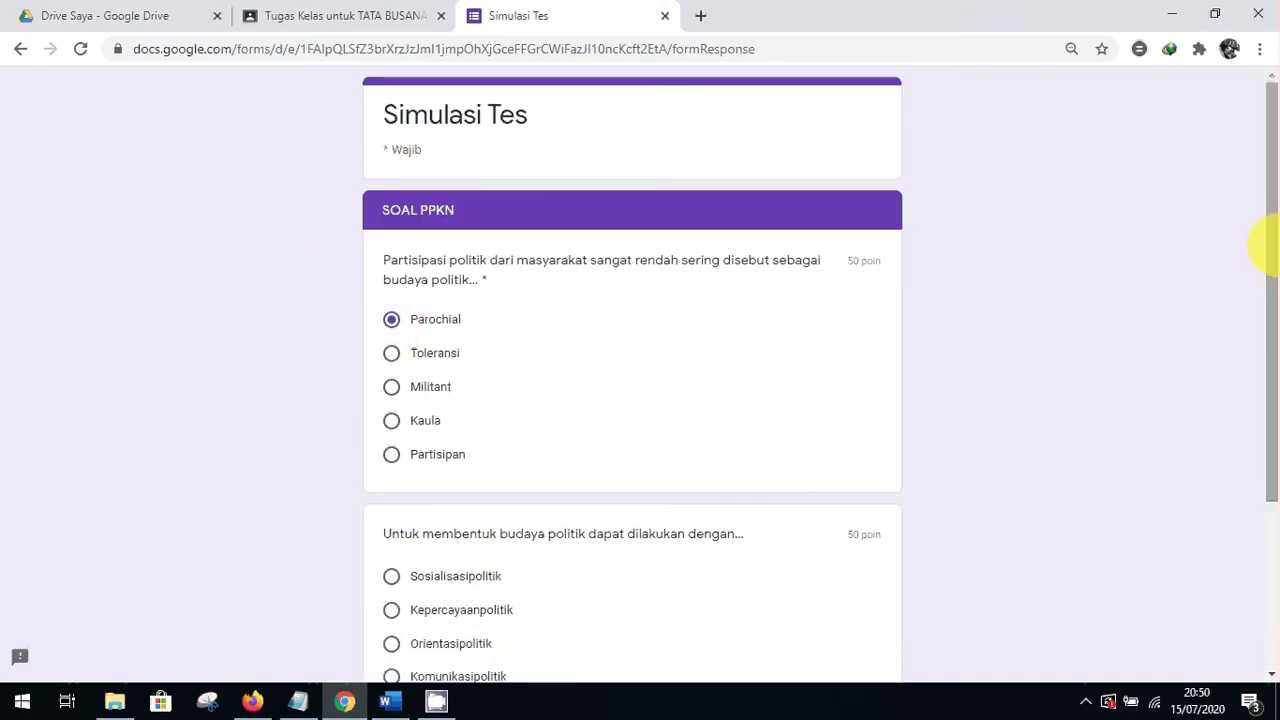
pyautogui.moveTo(1263, 249); pyautogui.dragTo(1266, 415)
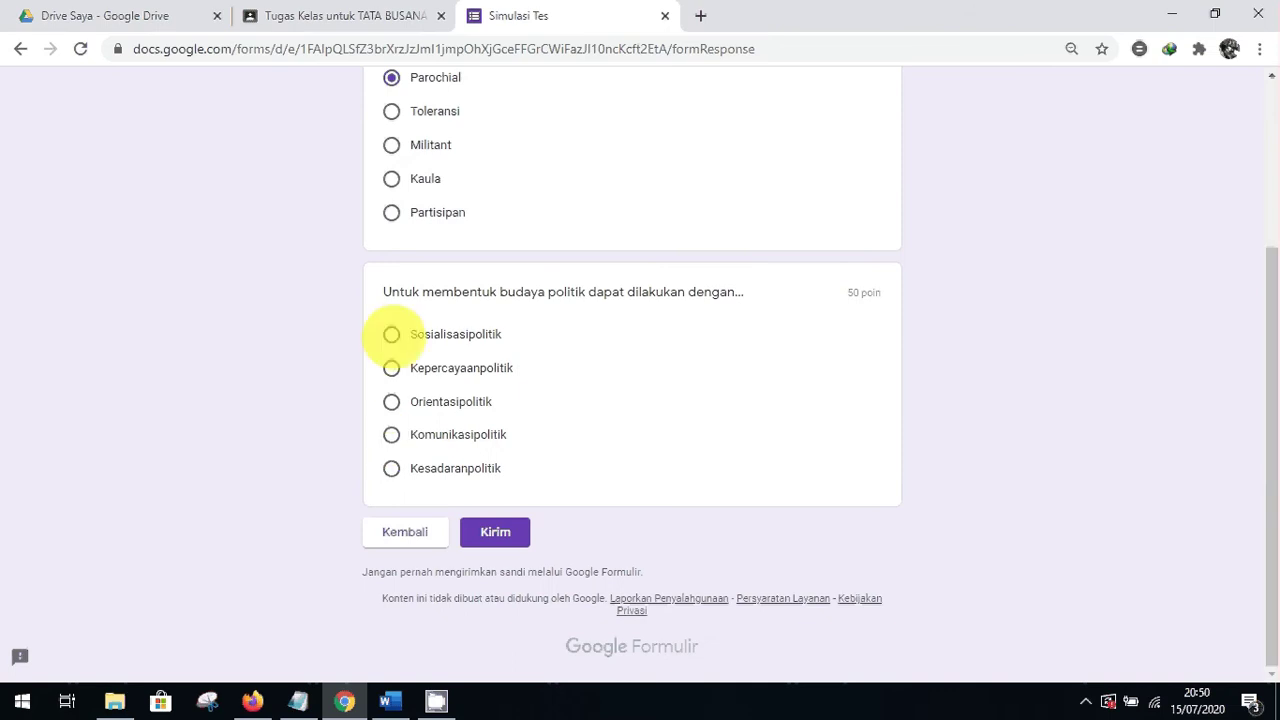
pyautogui.click(391, 334)
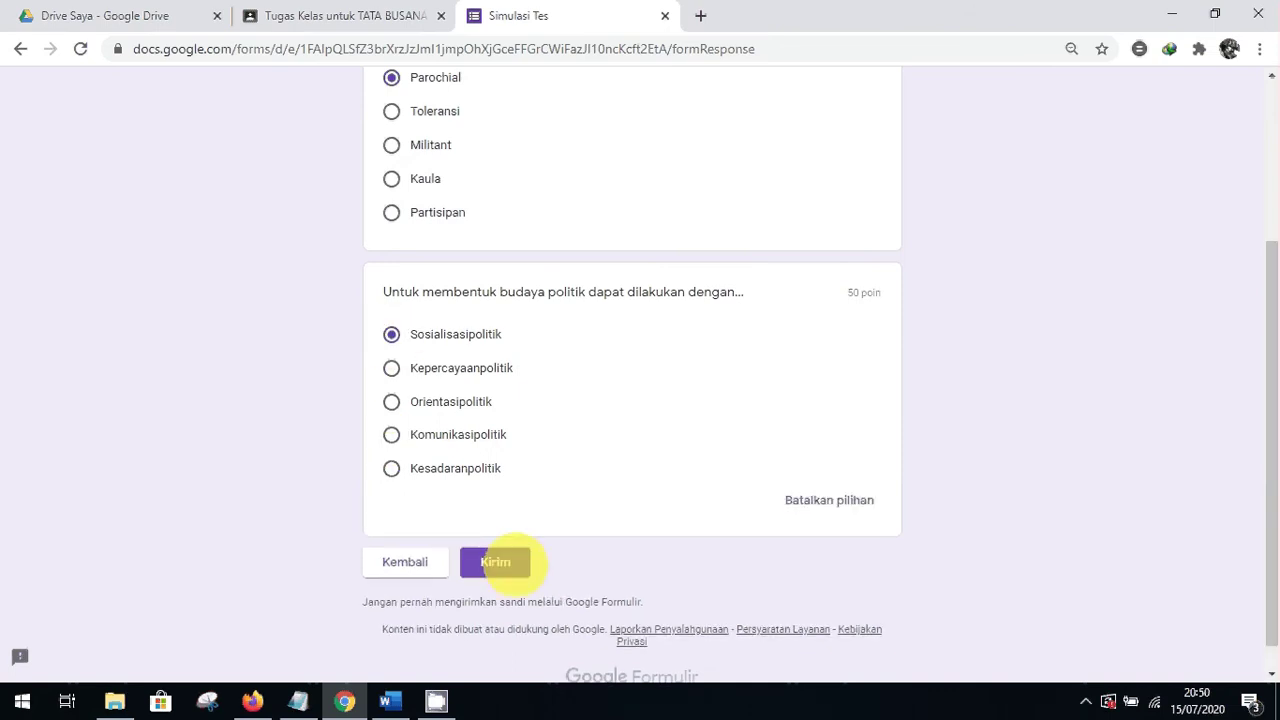
pyautogui.moveTo(1264, 375); pyautogui.dragTo(1257, 200)
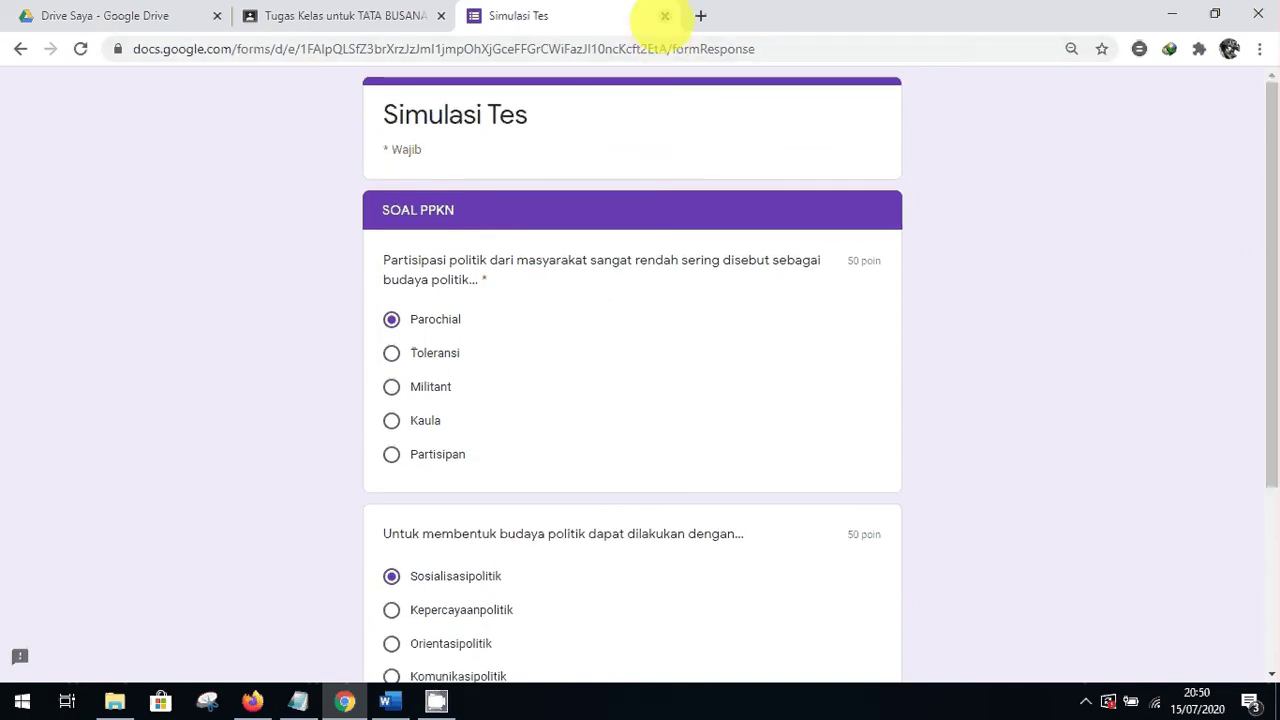
# Step: Close and leave the test-form tab, then dismiss the Kirim formulir dialog in the editor
pyautogui.click(664, 16)
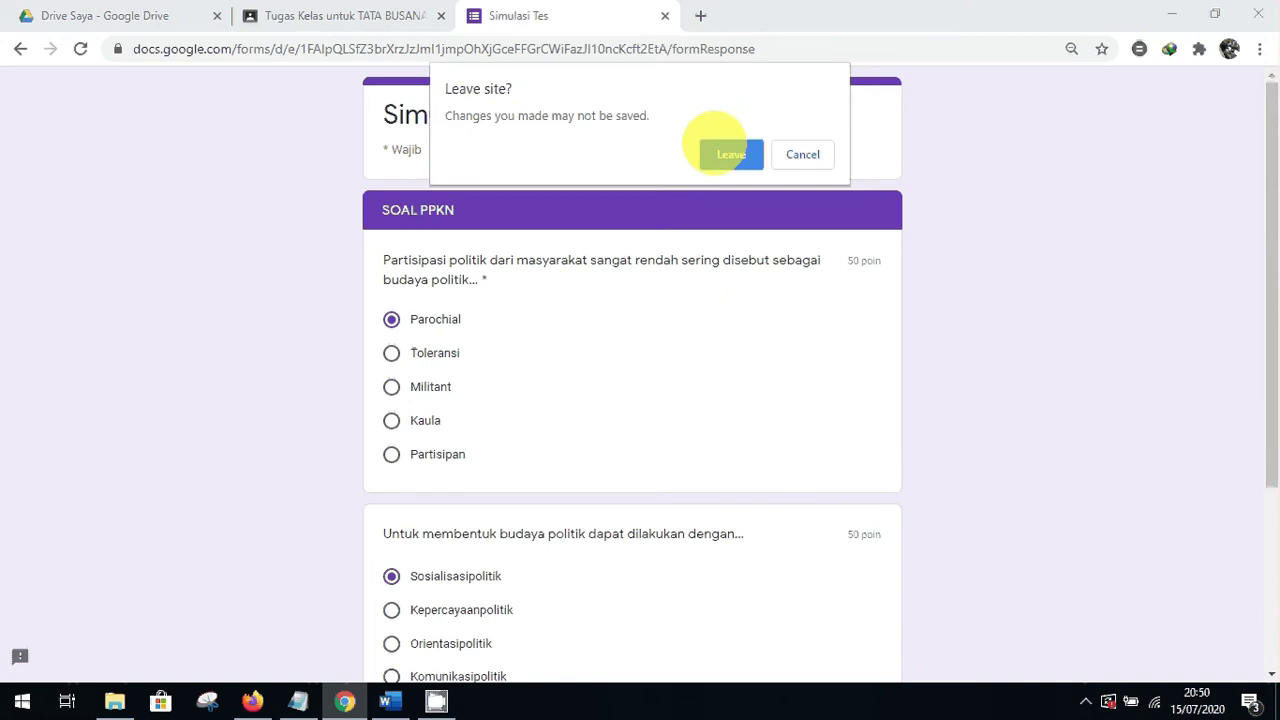
pyautogui.click(729, 156)
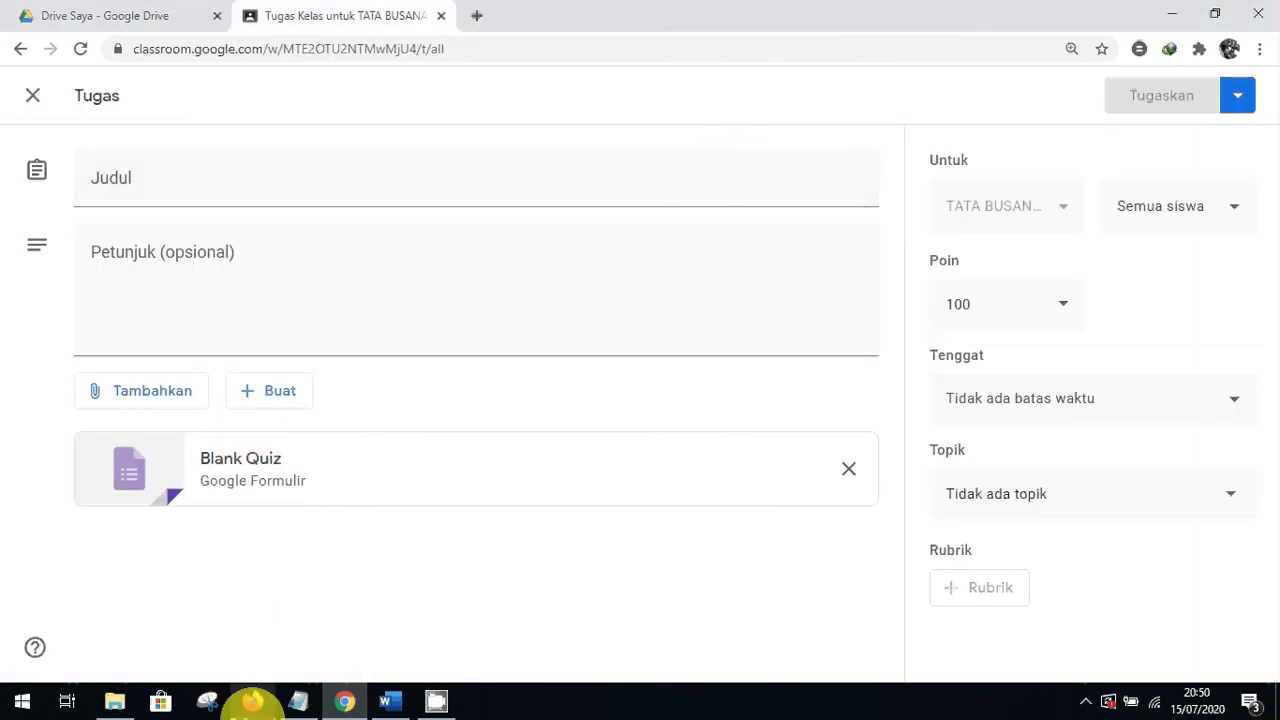
pyautogui.click(252, 702)
pyautogui.click(882, 140)
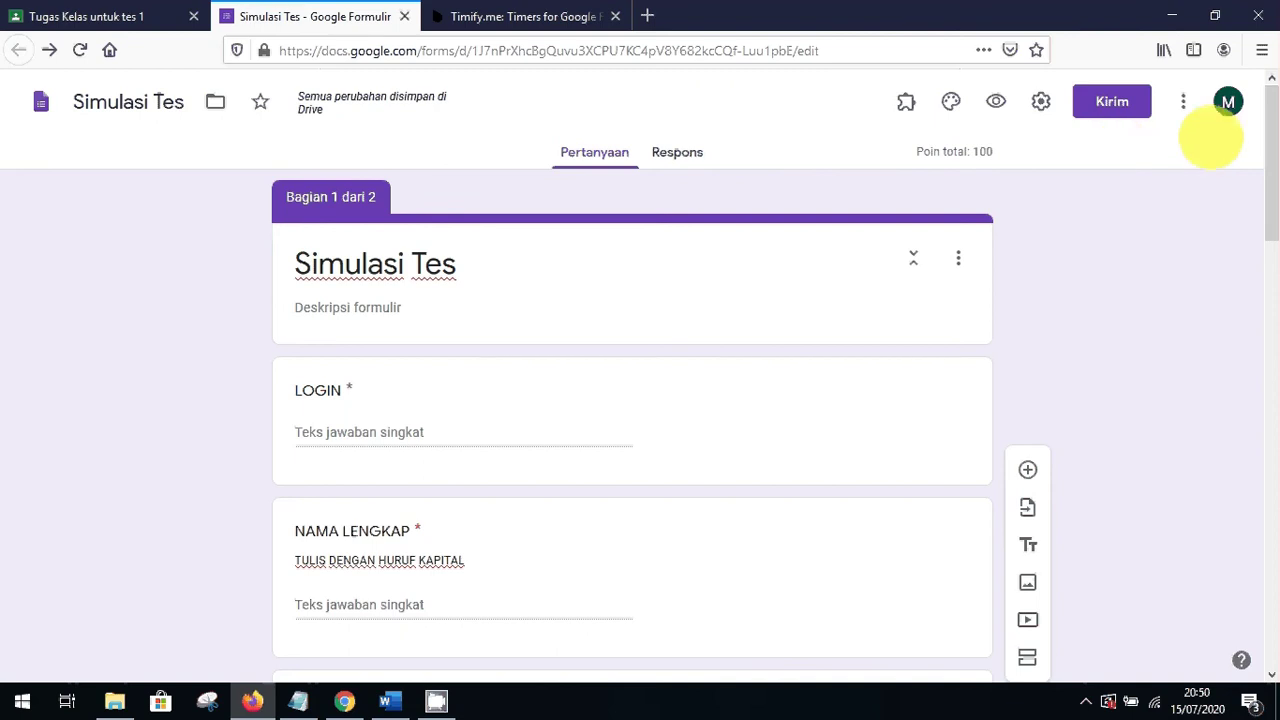
# Step: Open the add-on marketplace from the form's menu and search it for 'TIM'
pyautogui.click(1183, 101)
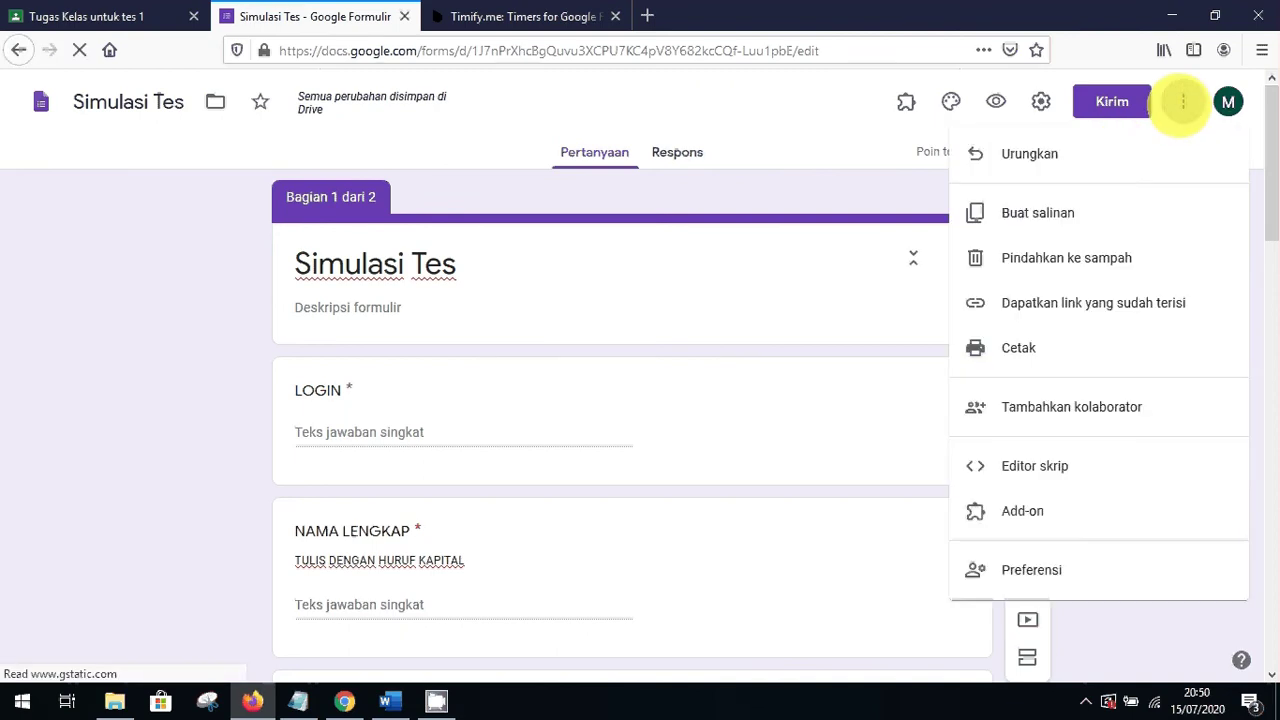
pyautogui.click(1024, 512)
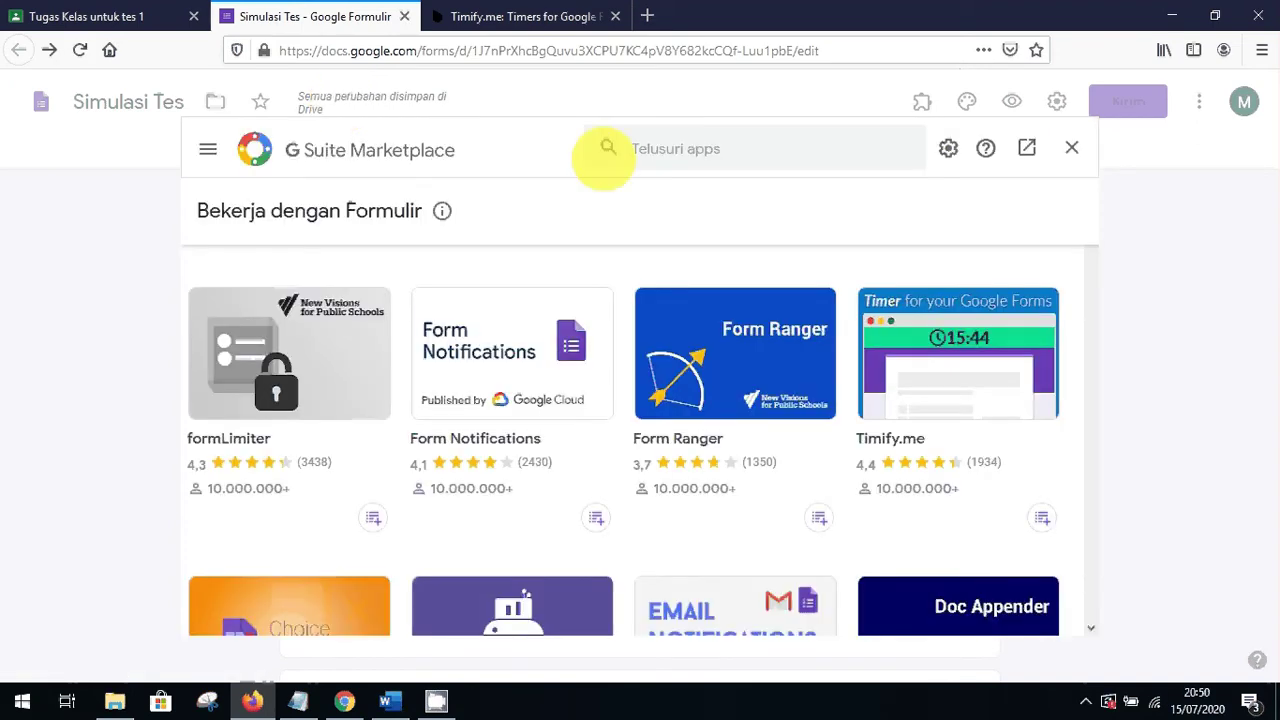
pyautogui.click(663, 143)
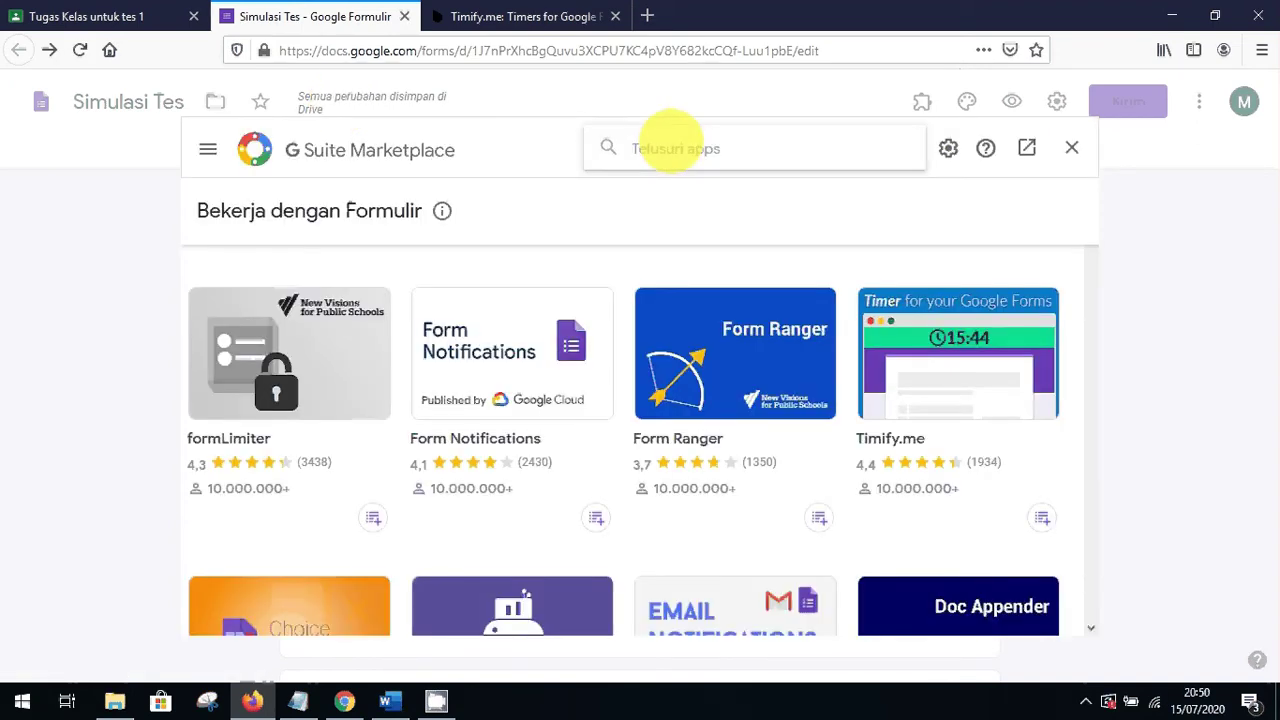
pyautogui.write('TIM')
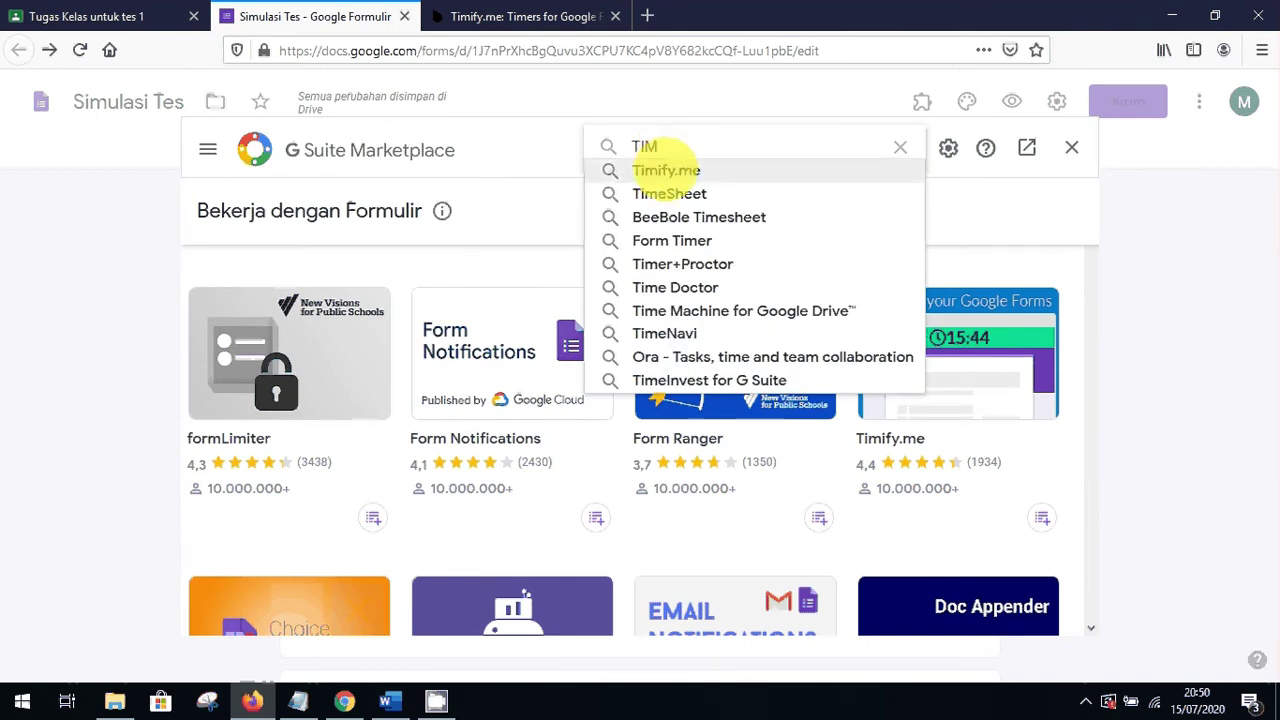
pyautogui.click(665, 170)
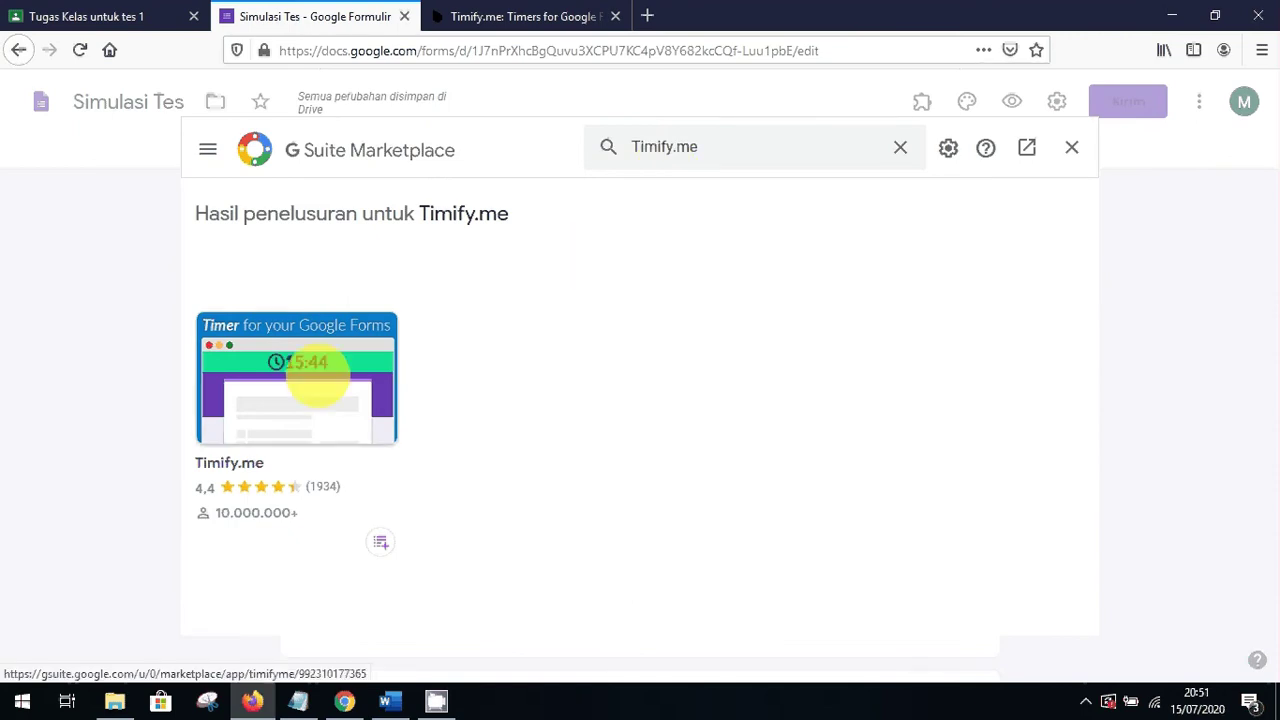
# Step: Open the Timify.me add-on and start installing it, continuing past the permission prompt
pyautogui.click(316, 372)
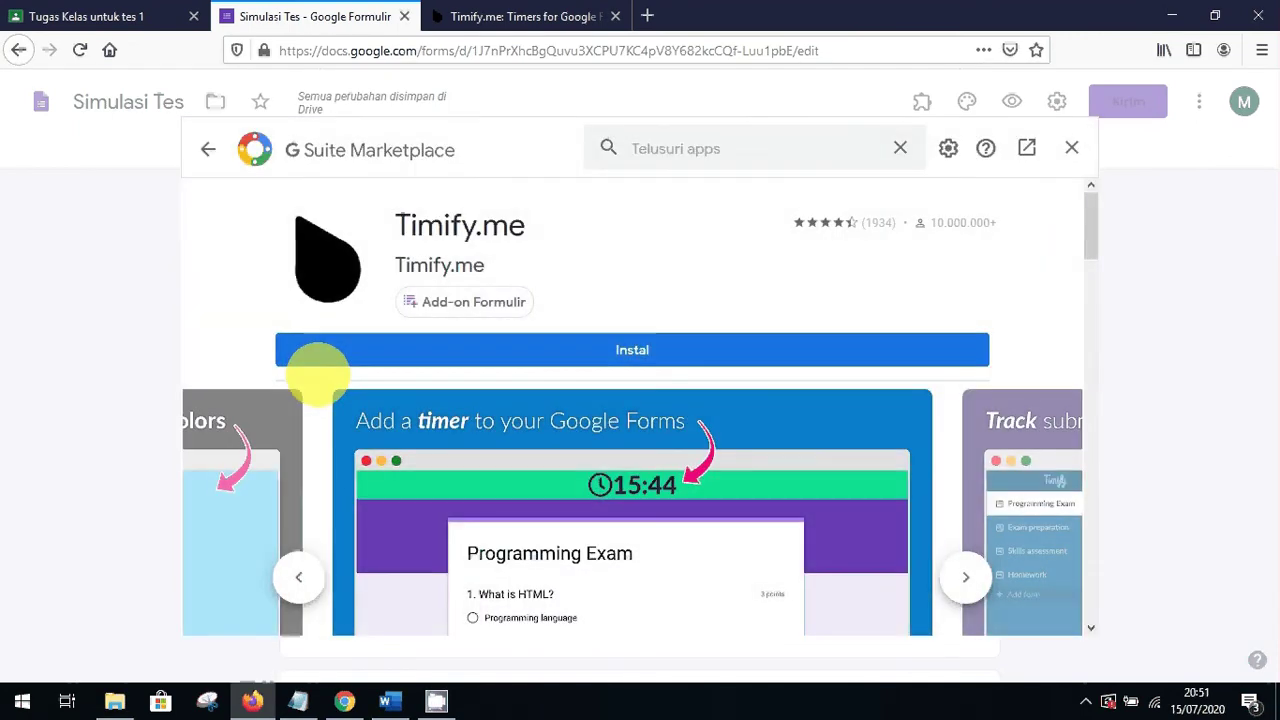
pyautogui.click(623, 347)
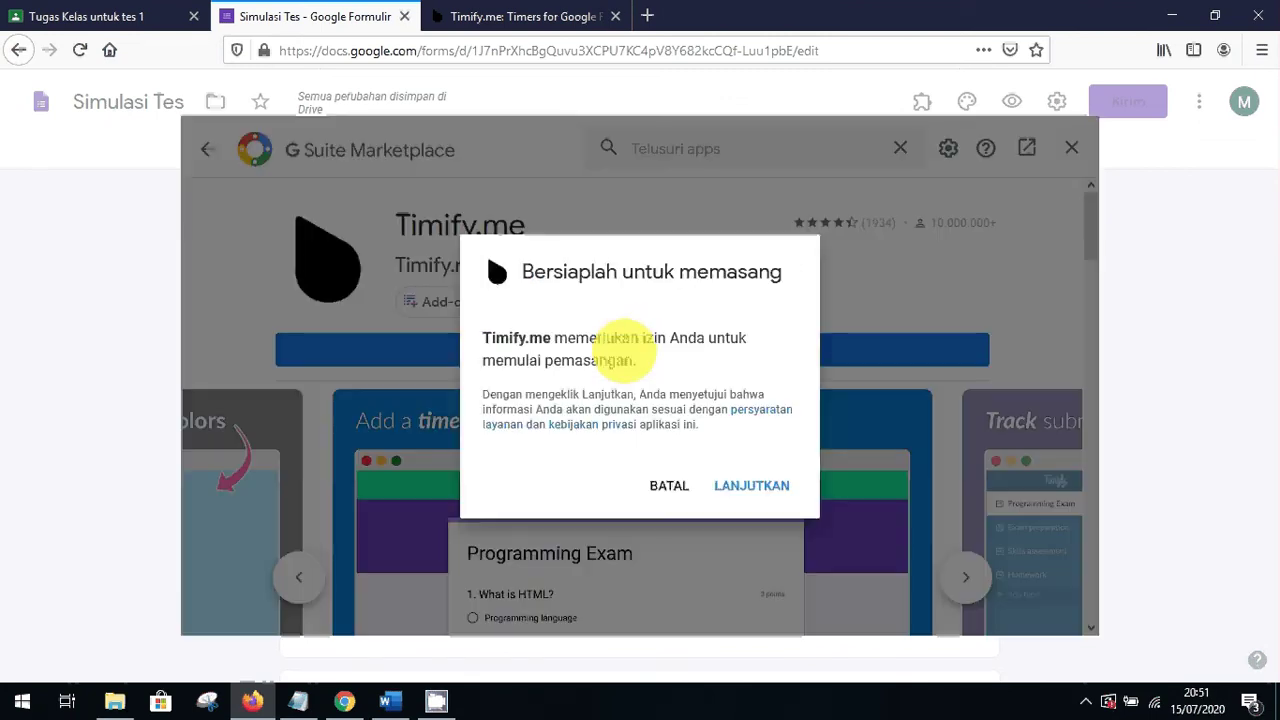
pyautogui.click(752, 486)
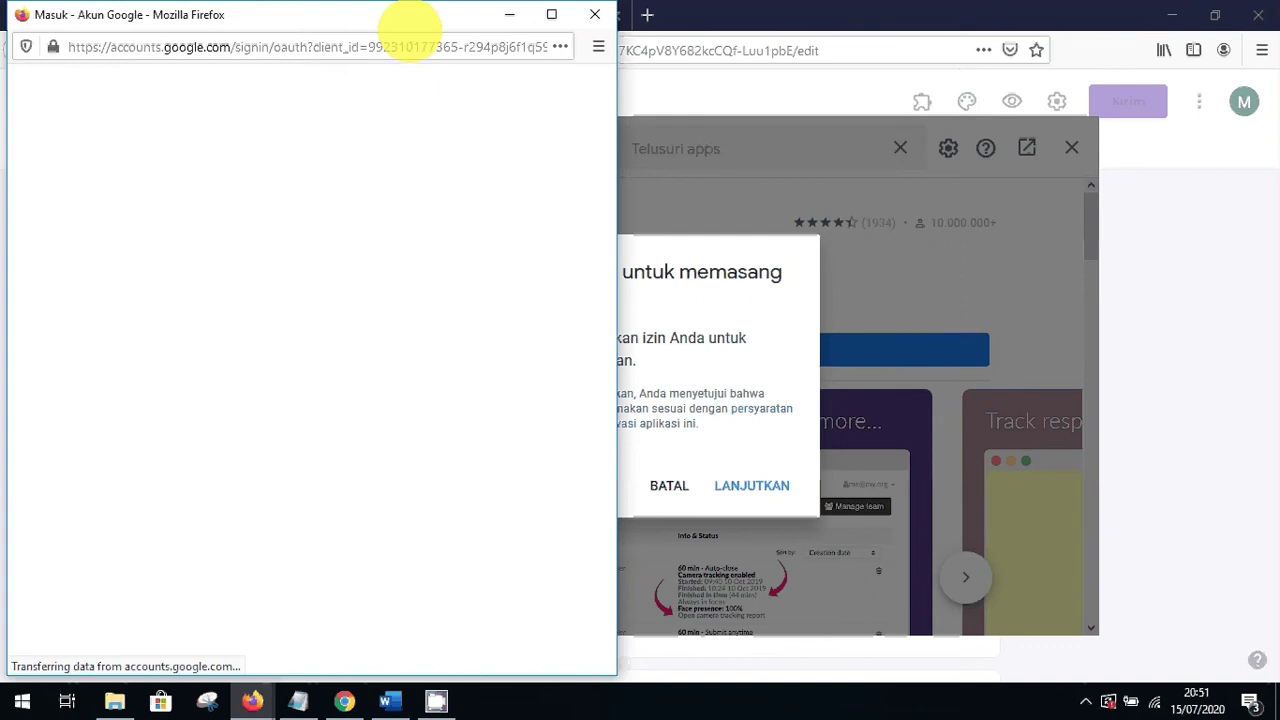
# Step: Authorize Timify.me with the Google account, finish setup, and close the Marketplace back to the editor
pyautogui.moveTo(471, 20); pyautogui.dragTo(609, 29)
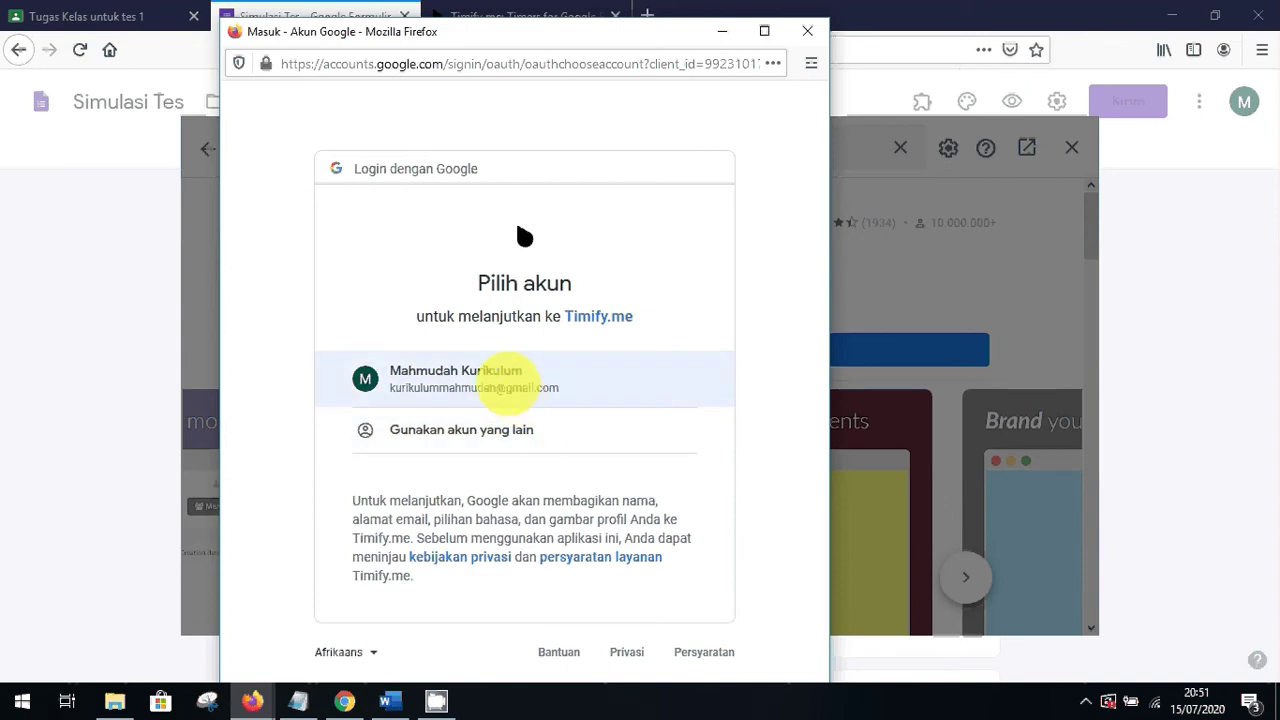
pyautogui.click(507, 380)
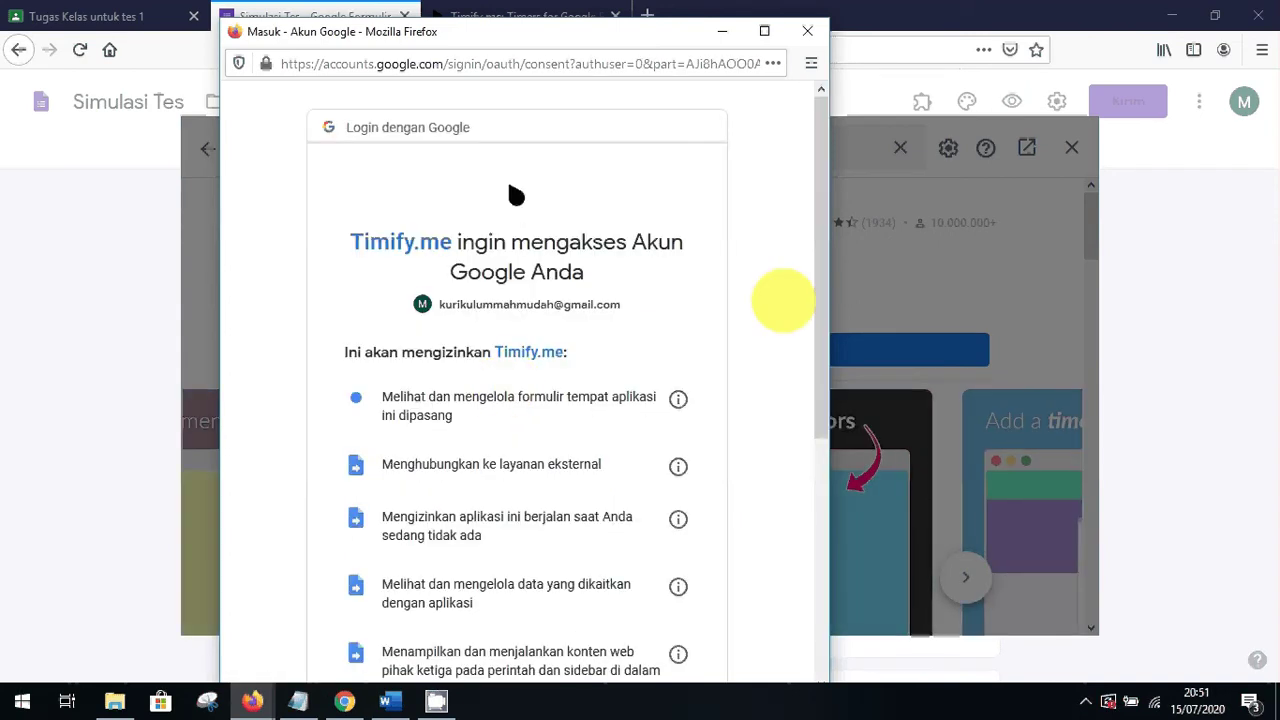
pyautogui.moveTo(820, 283); pyautogui.dragTo(795, 575)
pyautogui.click(660, 557)
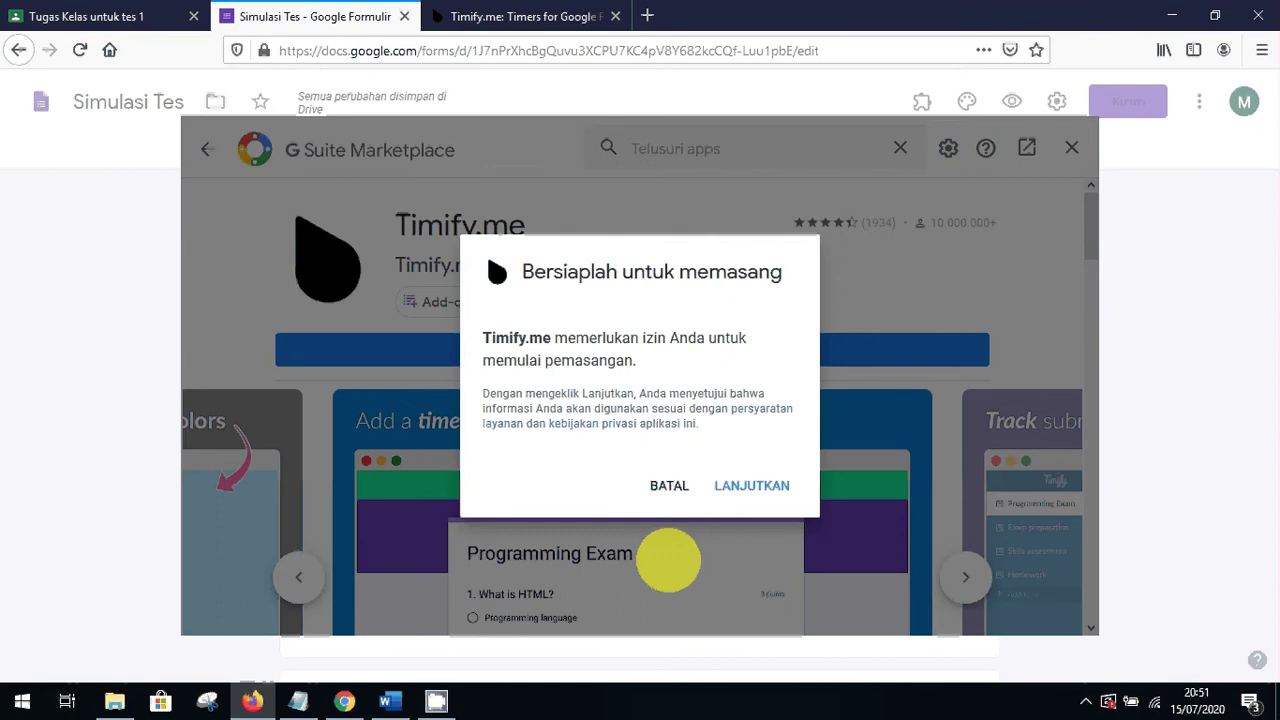
pyautogui.click(745, 485)
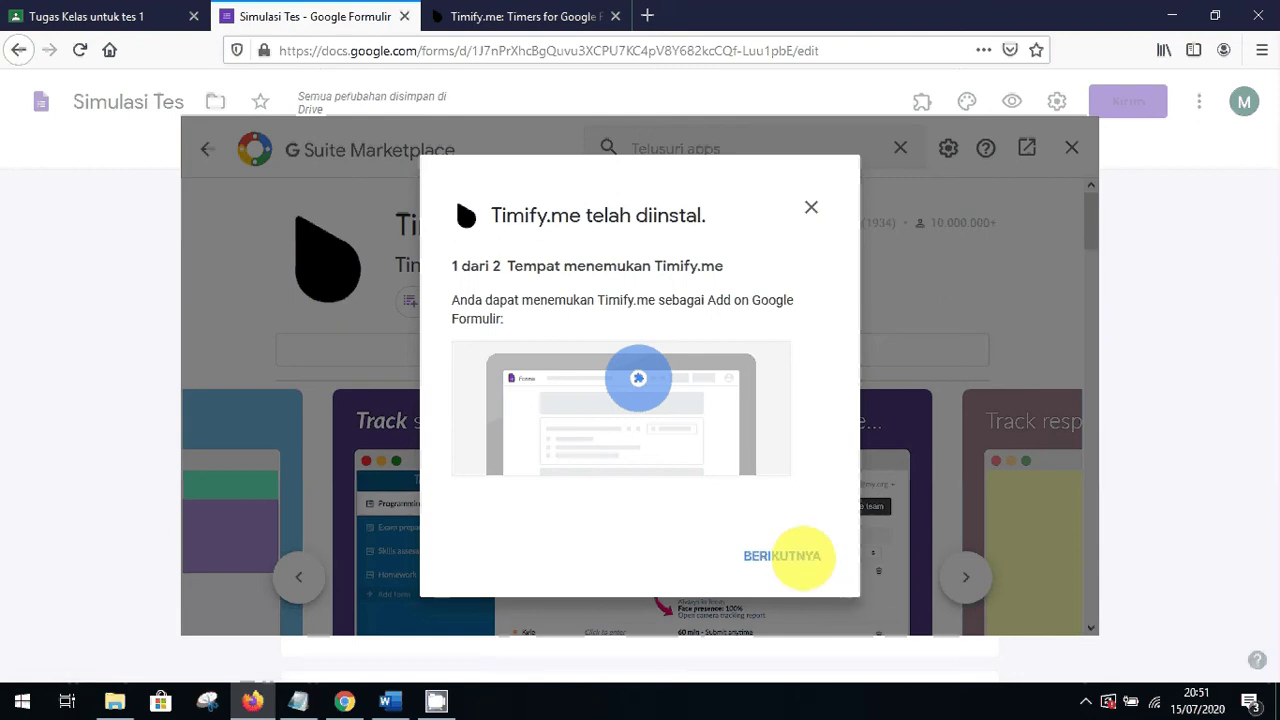
pyautogui.click(800, 556)
pyautogui.click(790, 556)
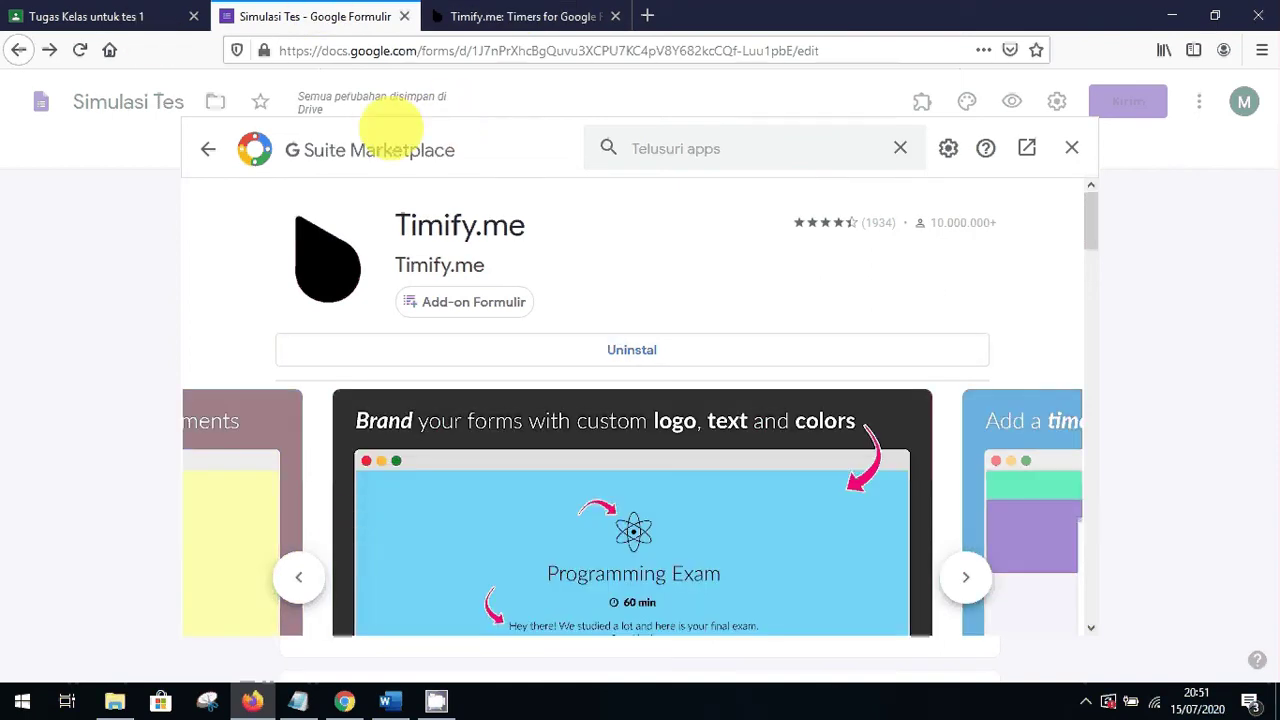
pyautogui.click(1071, 147)
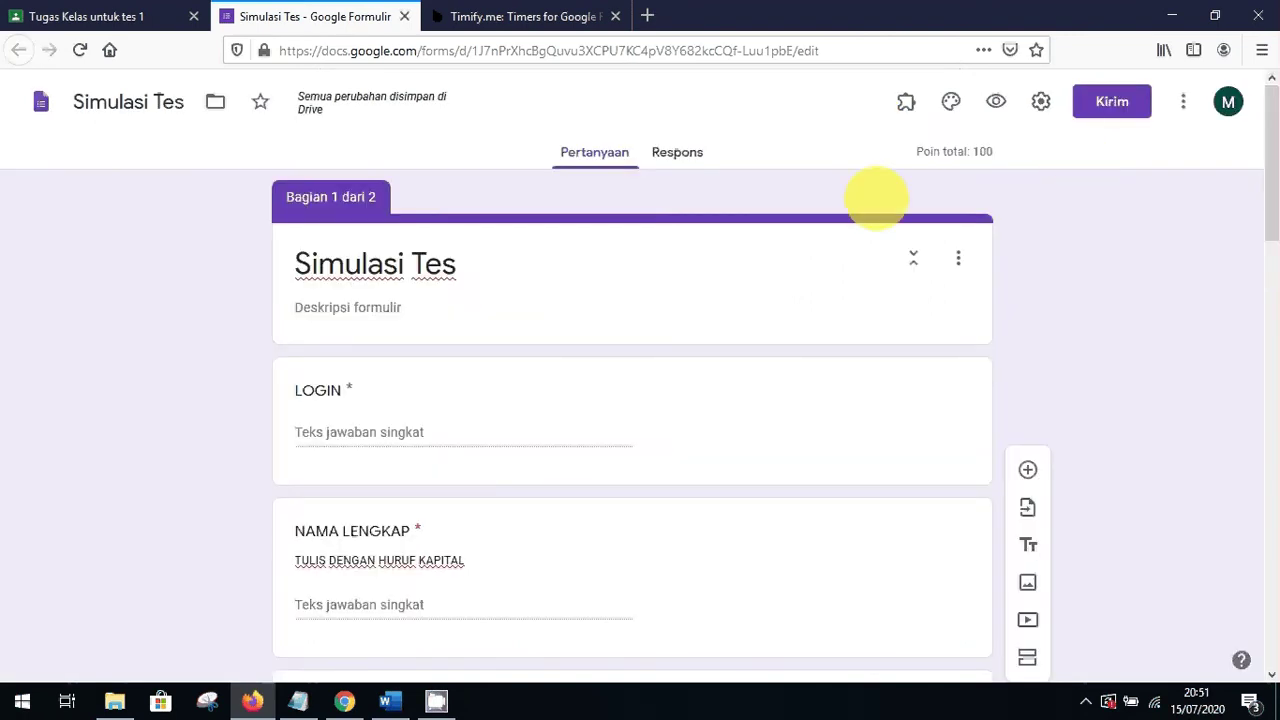
# Step: Open Timify.me - Timer for Google Forms > Configure from Add-ons and click Connect
pyautogui.click(906, 104)
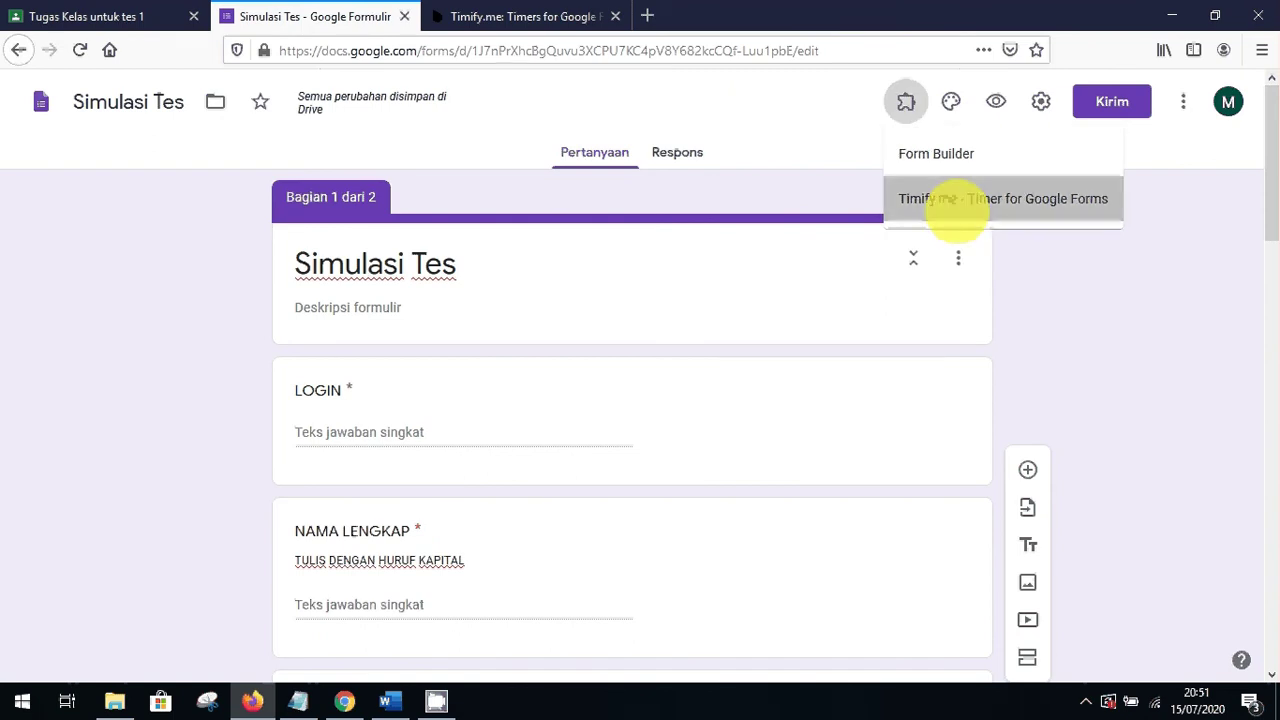
pyautogui.click(955, 207)
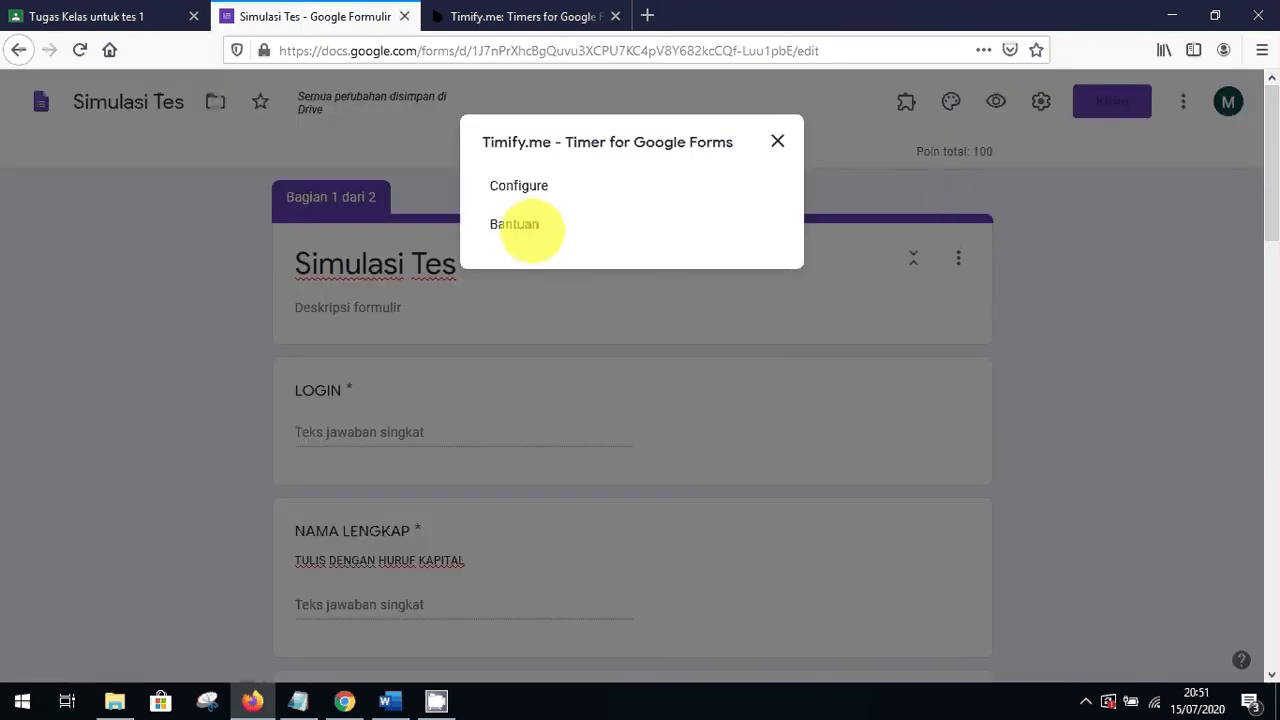
pyautogui.click(527, 186)
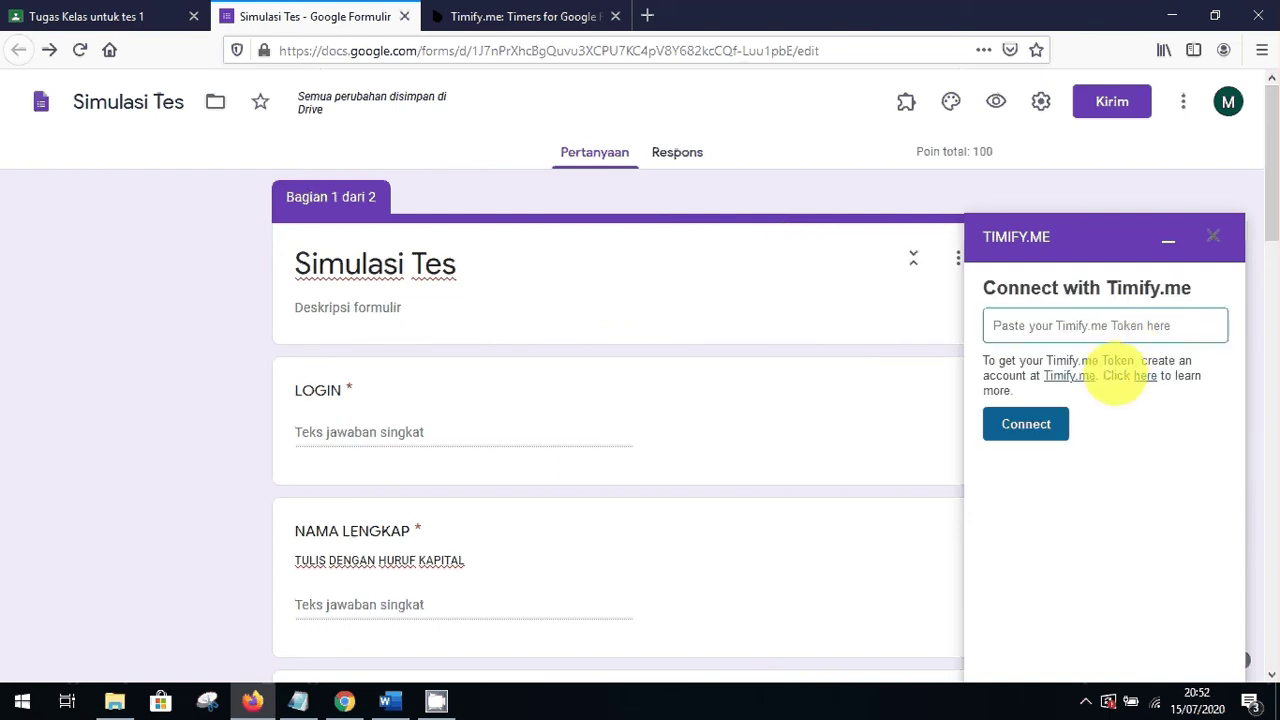
pyautogui.click(1030, 426)
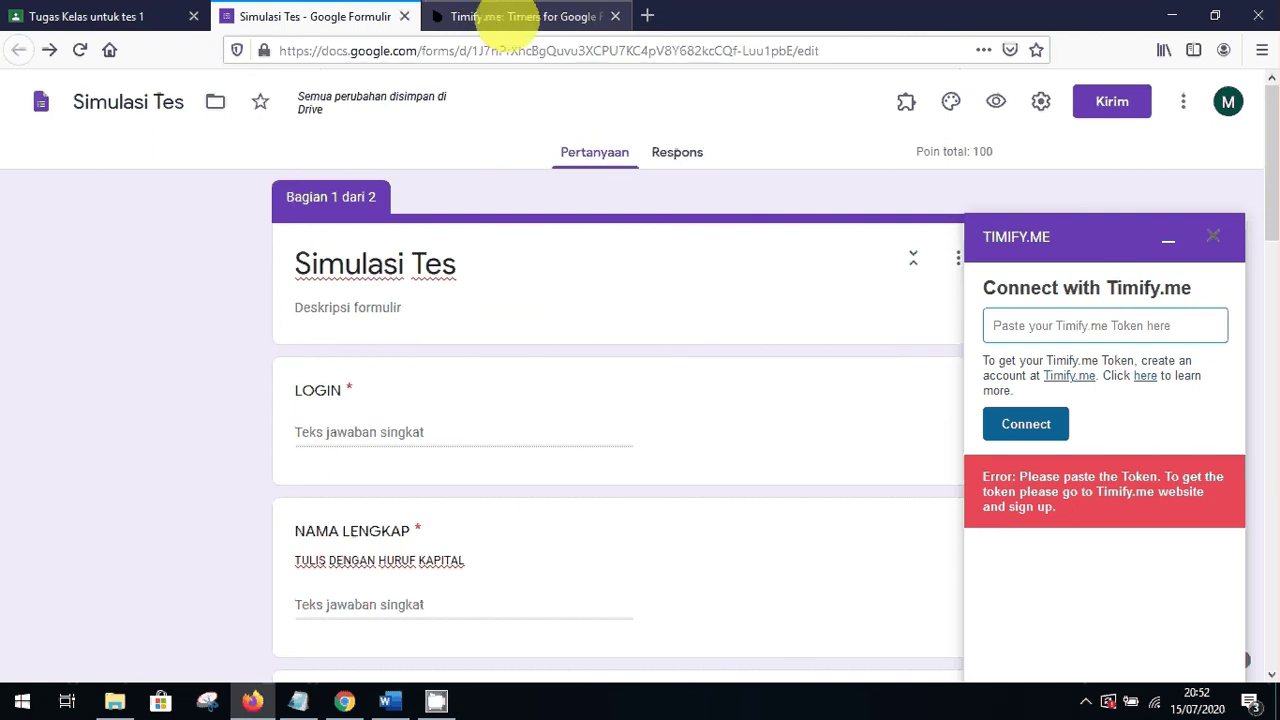
# Step: Check the Timify.me sign-up e-mail field, then return to the Simulasi Tes form
pyautogui.click(510, 16)
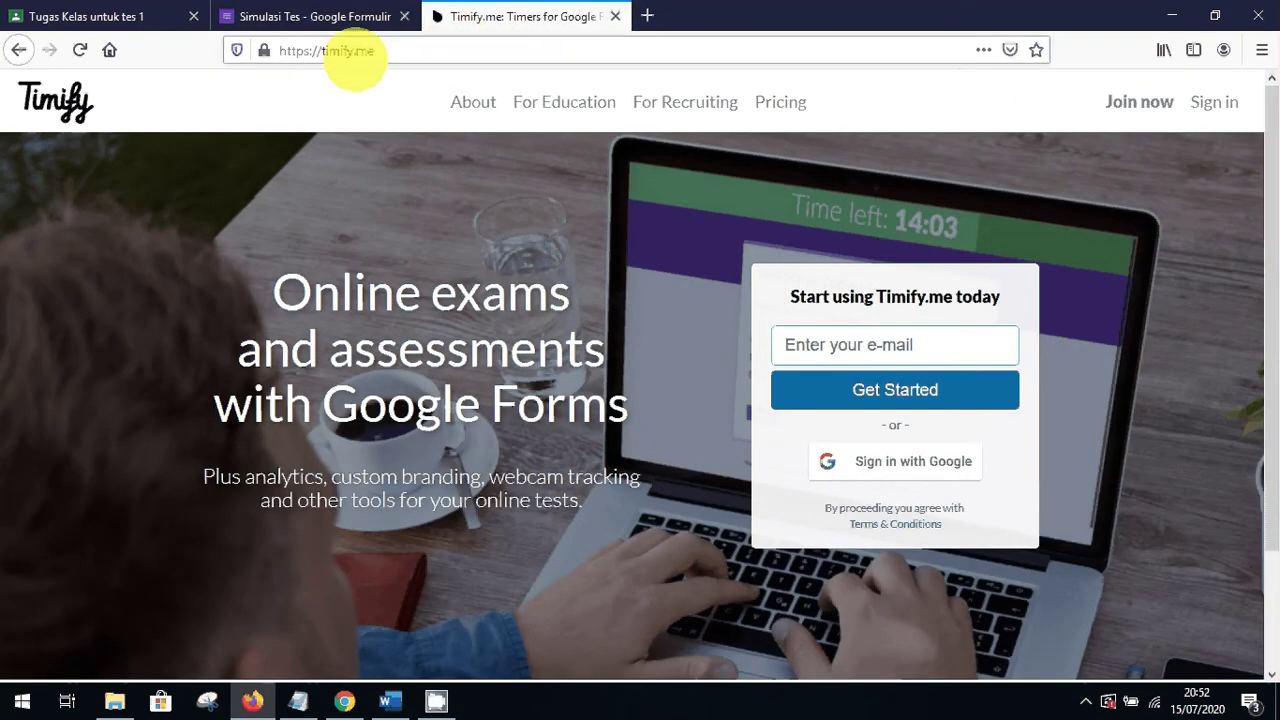
pyautogui.click(818, 350)
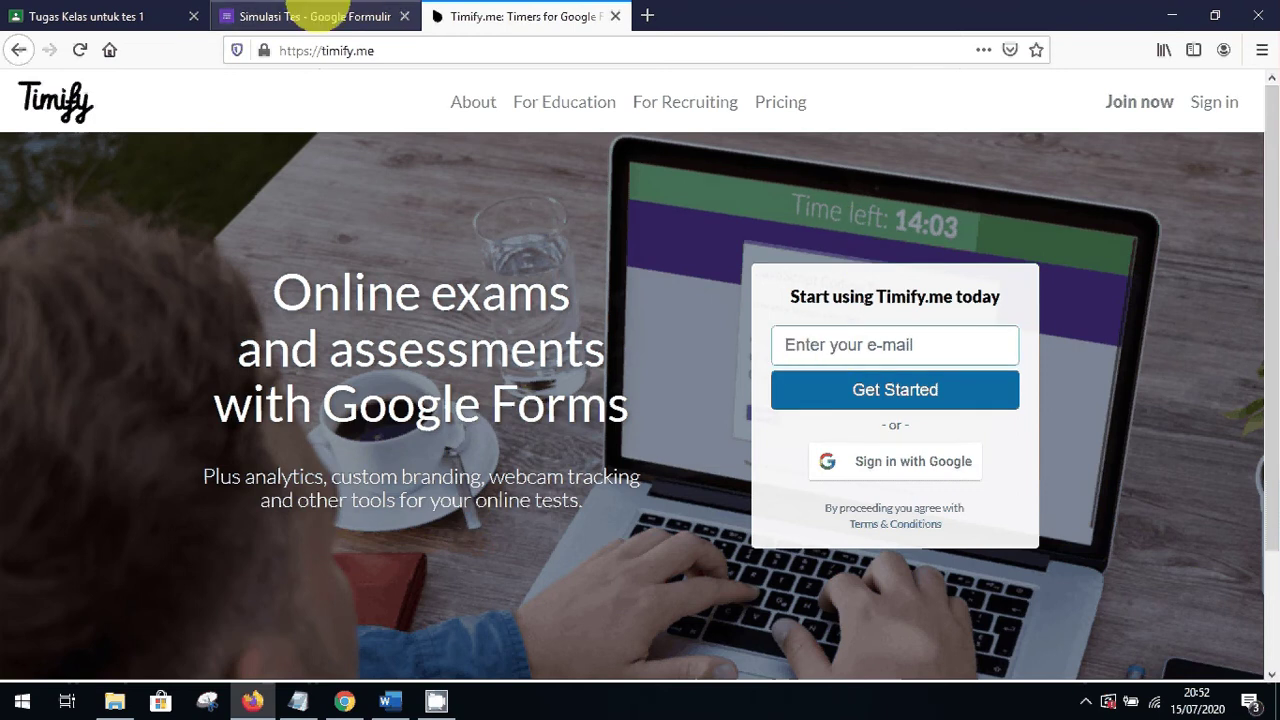
pyautogui.click(305, 17)
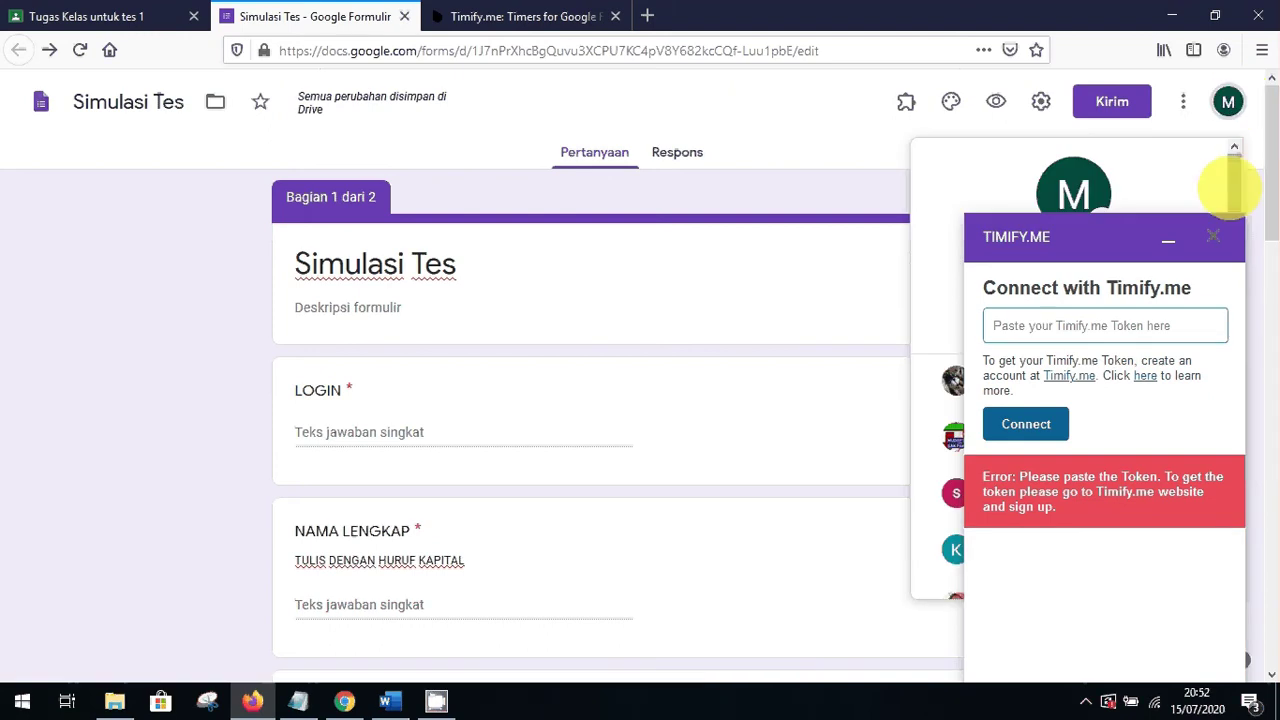
# Step: Minimise the Timify.me panel and copy the account's e-mail address from the profile details
pyautogui.click(1167, 240)
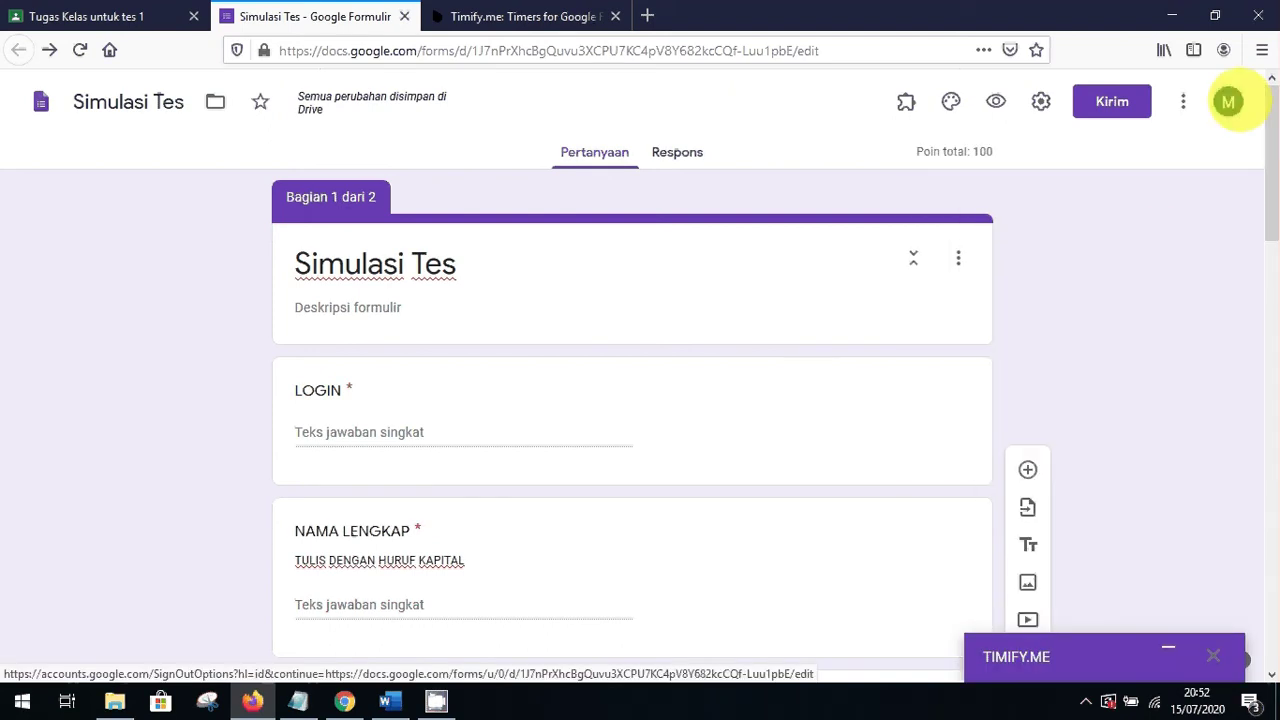
pyautogui.click(1227, 101)
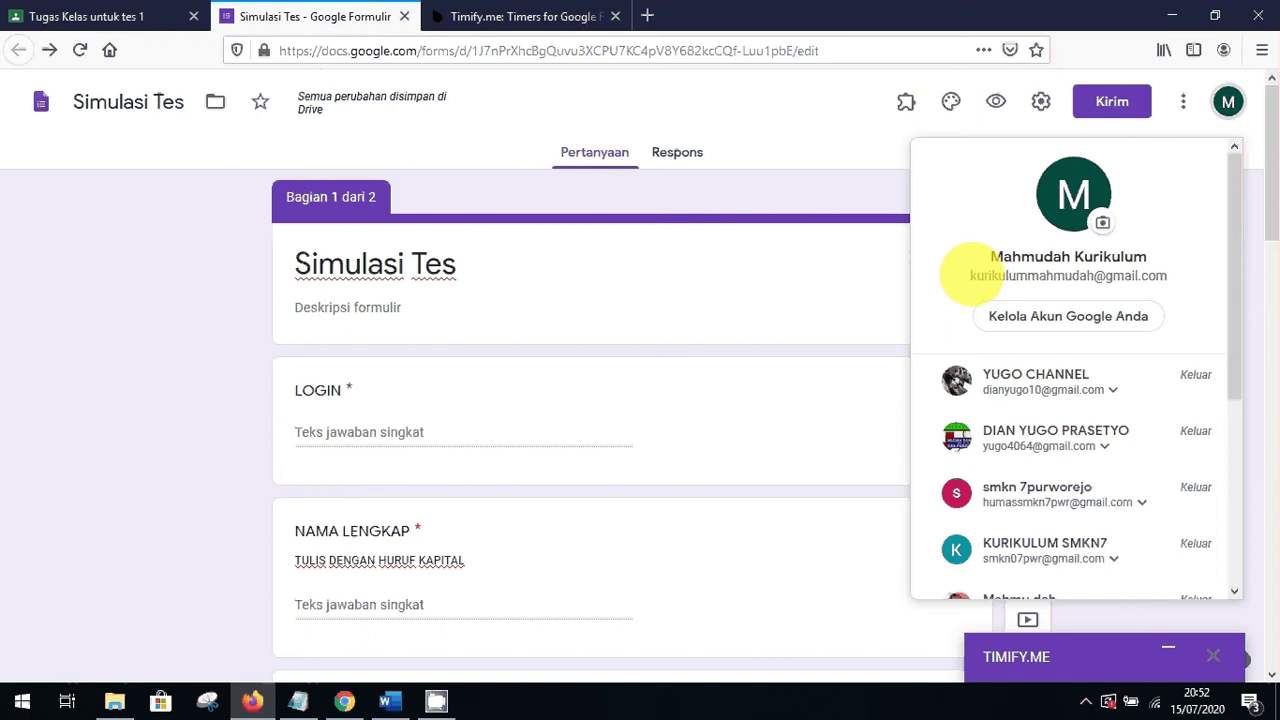
pyautogui.moveTo(970, 275); pyautogui.dragTo(1168, 275)
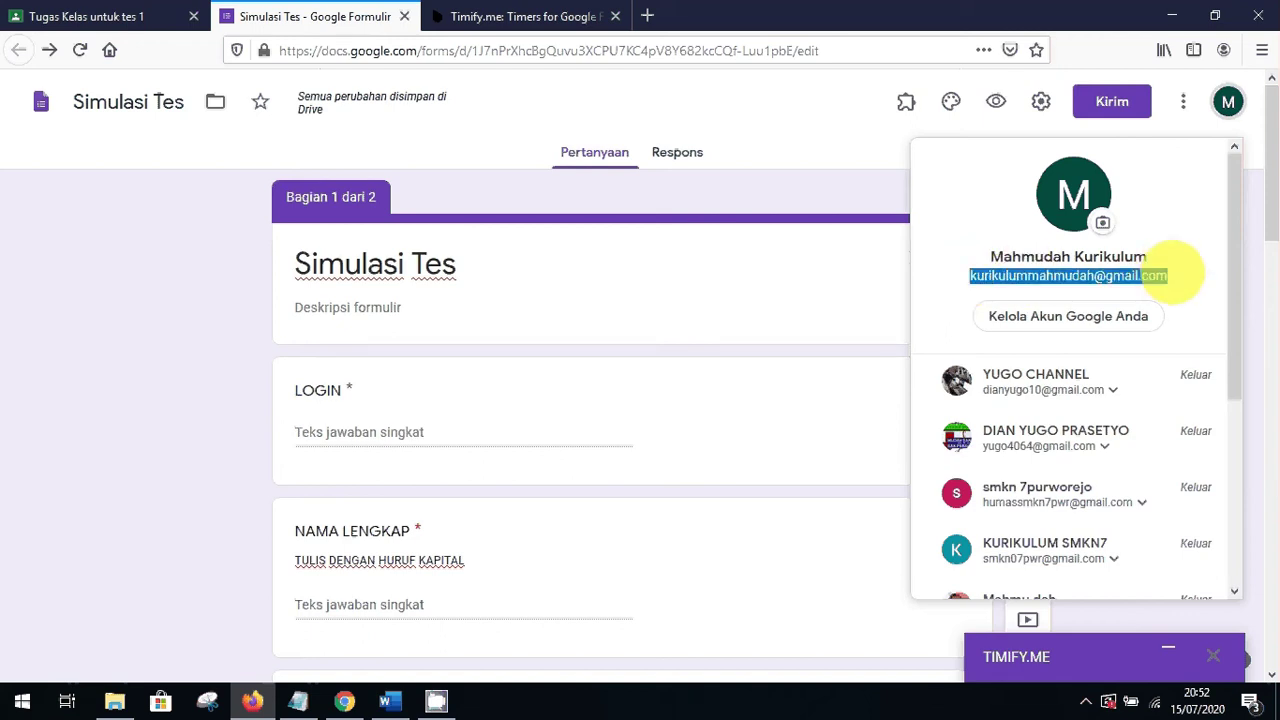
pyautogui.rightClick(1128, 276)
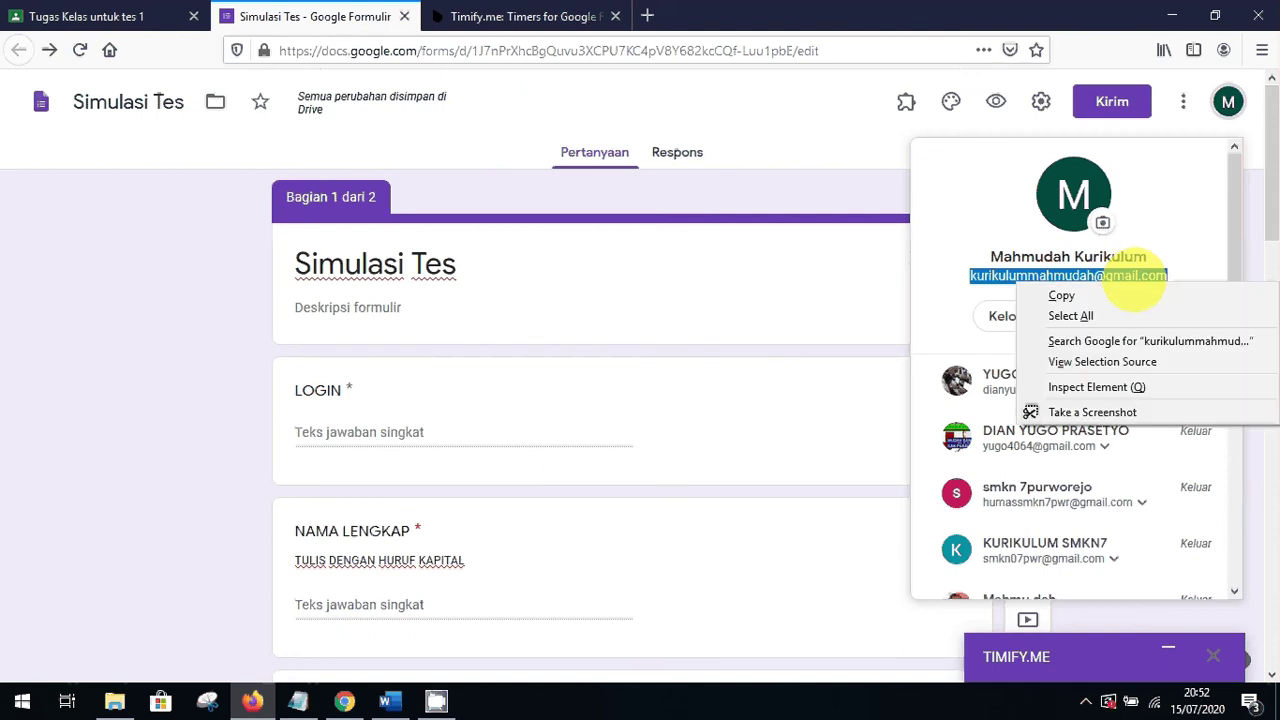
pyautogui.click(1120, 295)
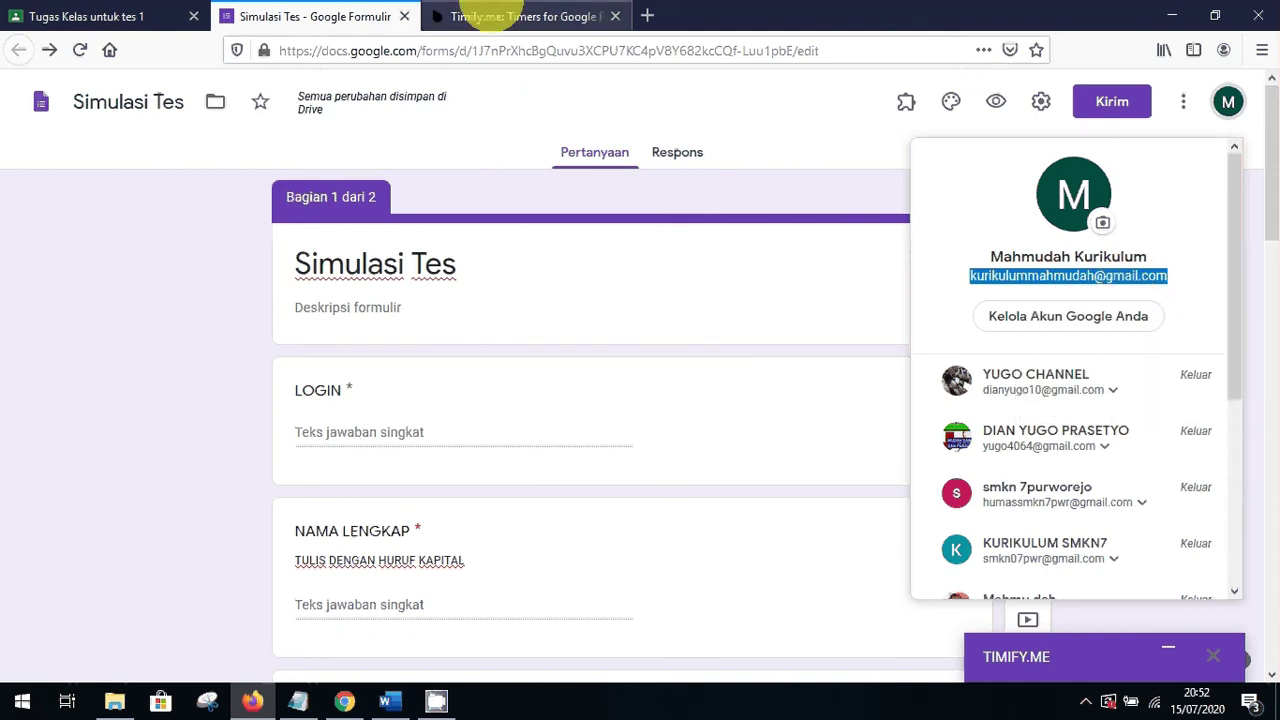
# Step: Paste the copied Google e-mail into Timify.me's sign-up field and submit Get Started
pyautogui.click(490, 16)
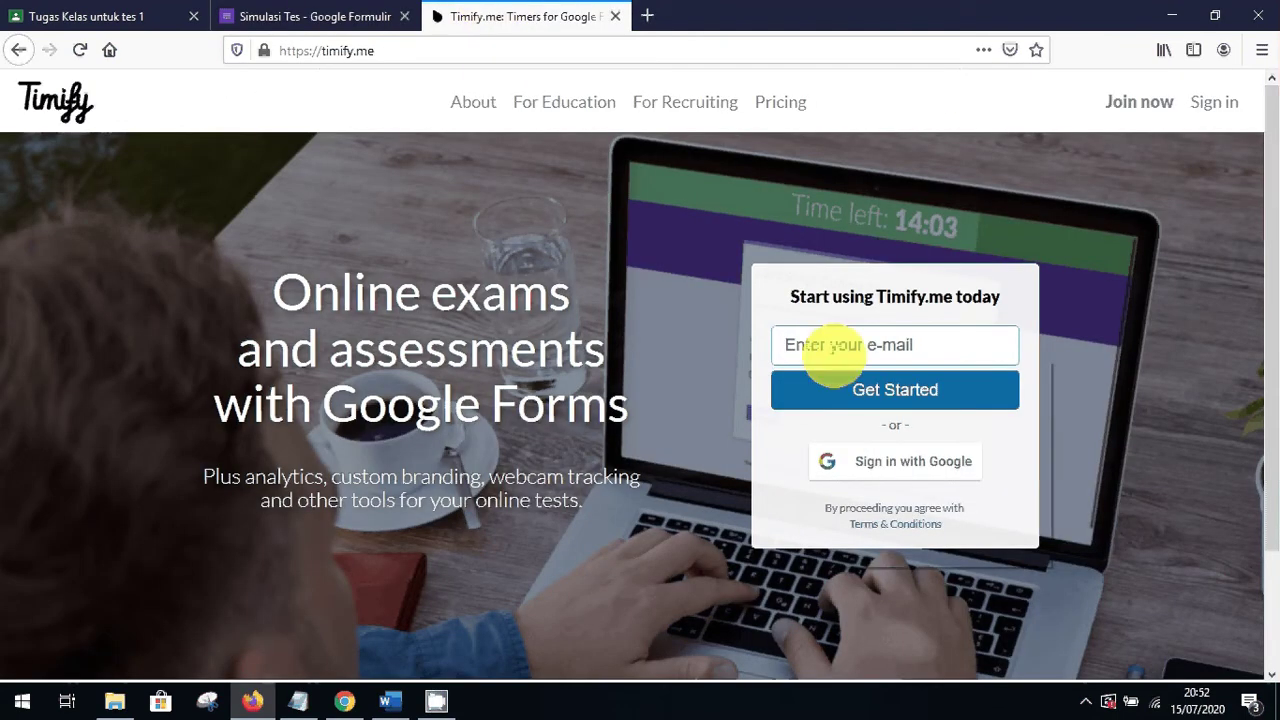
pyautogui.click(829, 352)
pyautogui.hotkey('ctrl', 'v')
pyautogui.click(893, 392)
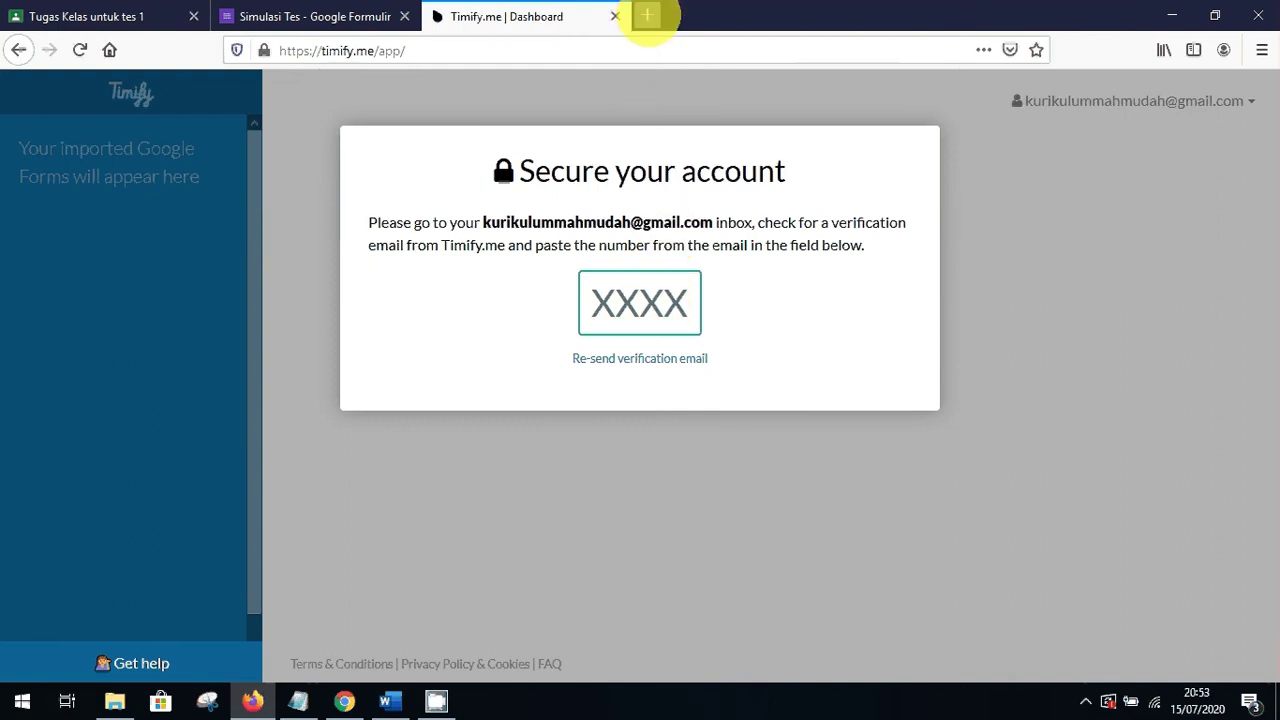
# Step: In a new tab, search for GOOGLE and launch Gmail from the Google apps grid
pyautogui.click(647, 16)
pyautogui.click(873, 51)
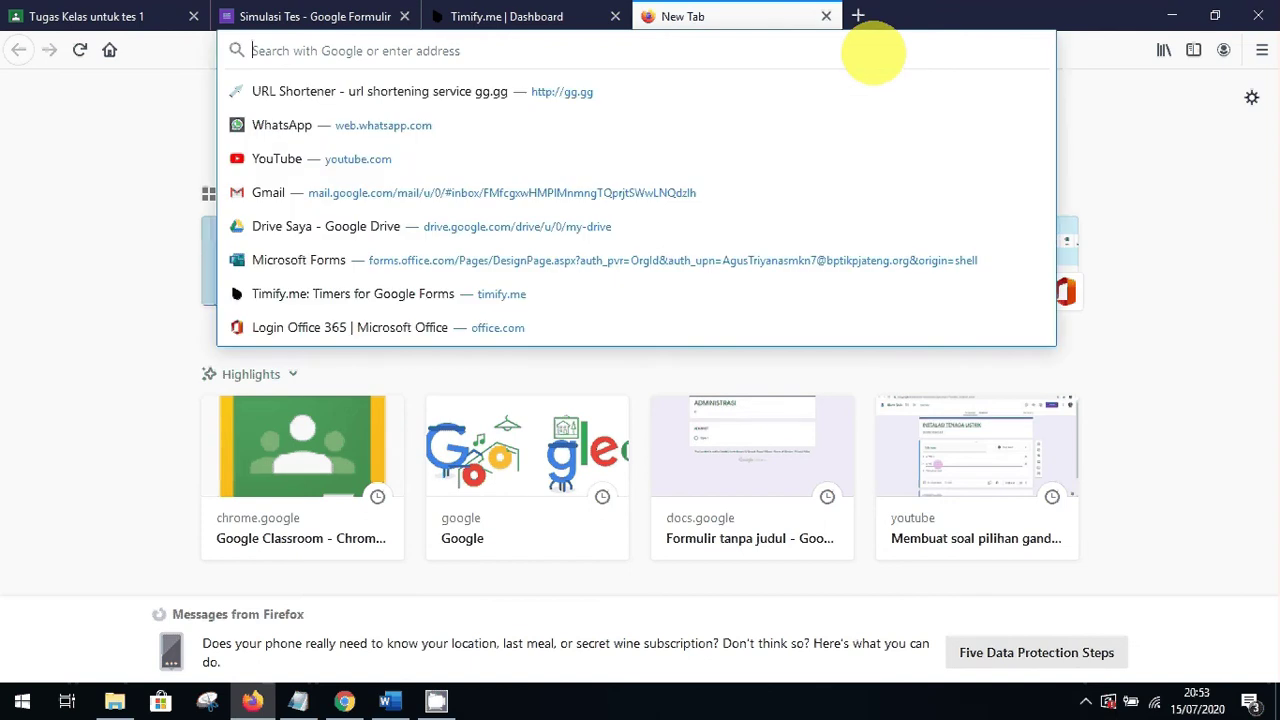
pyautogui.write('GO')
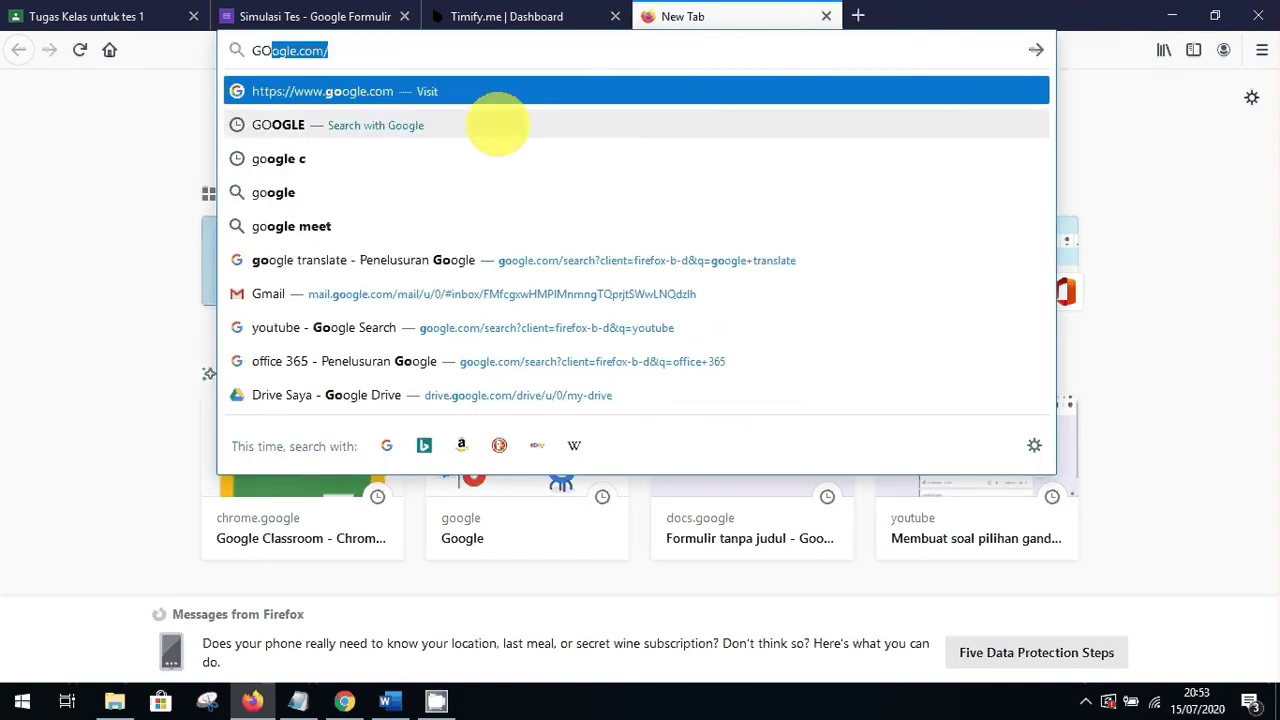
pyautogui.click(500, 125)
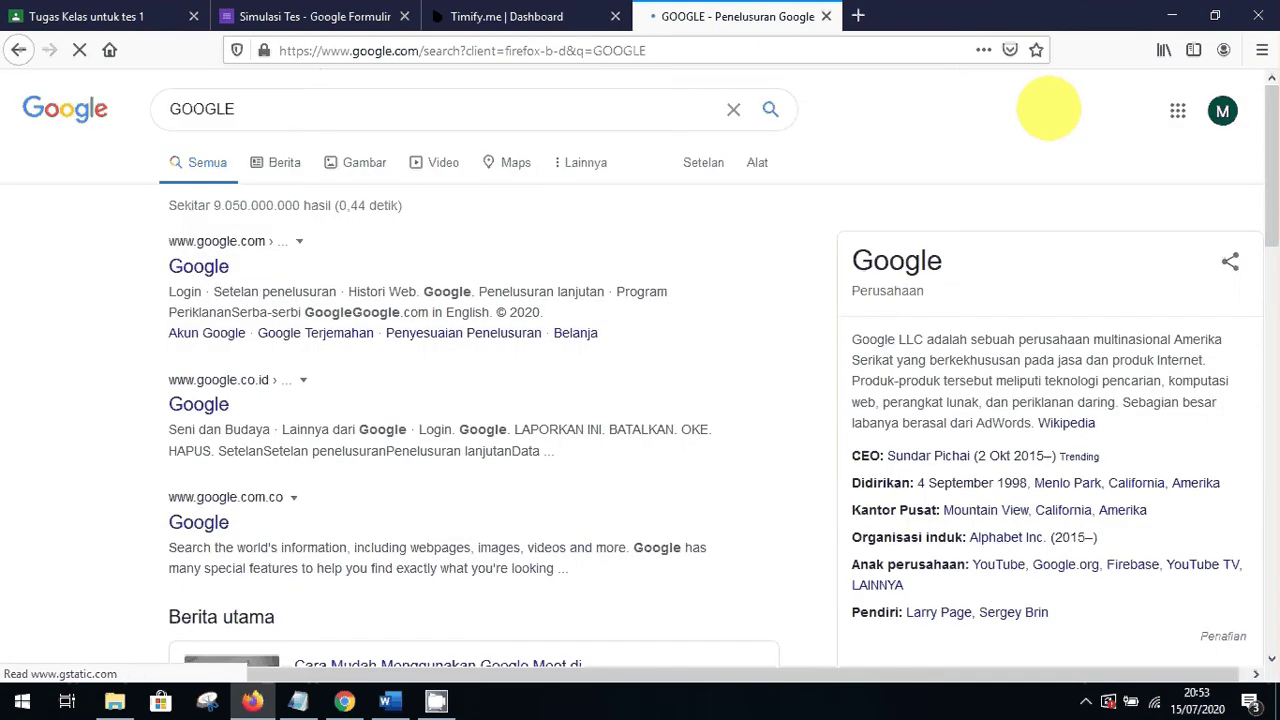
pyautogui.click(1180, 110)
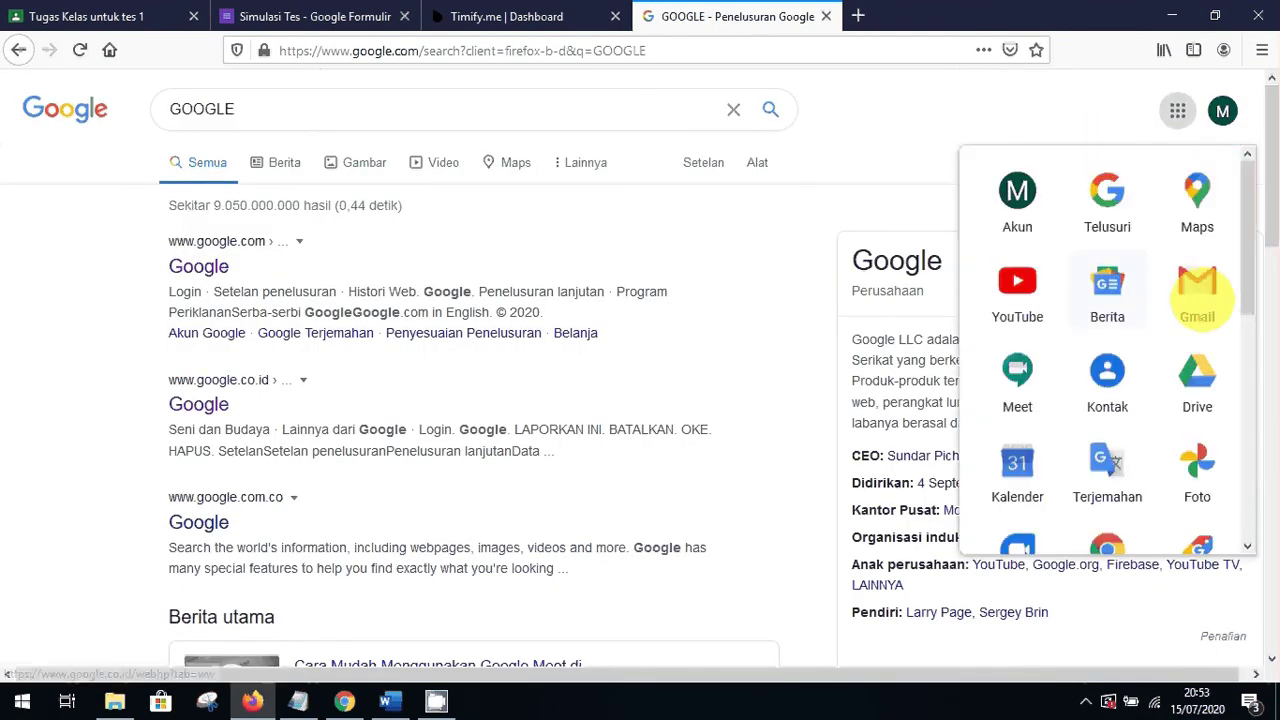
pyautogui.click(1198, 290)
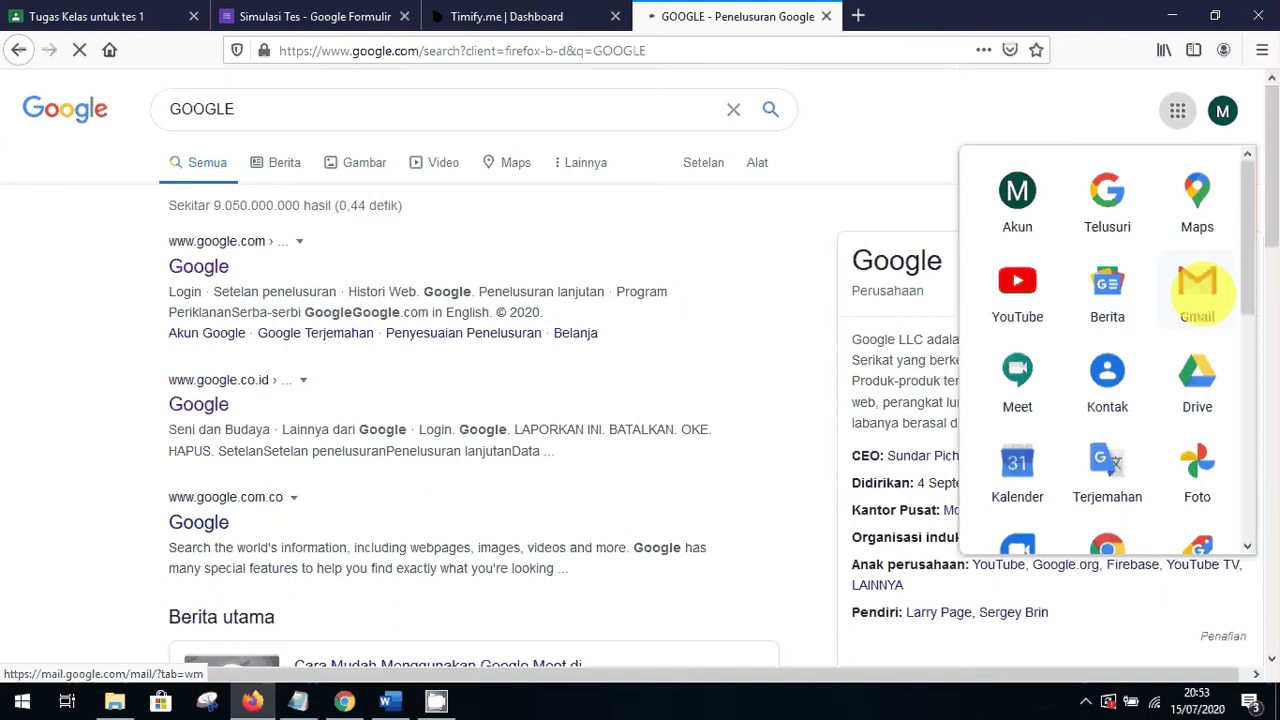
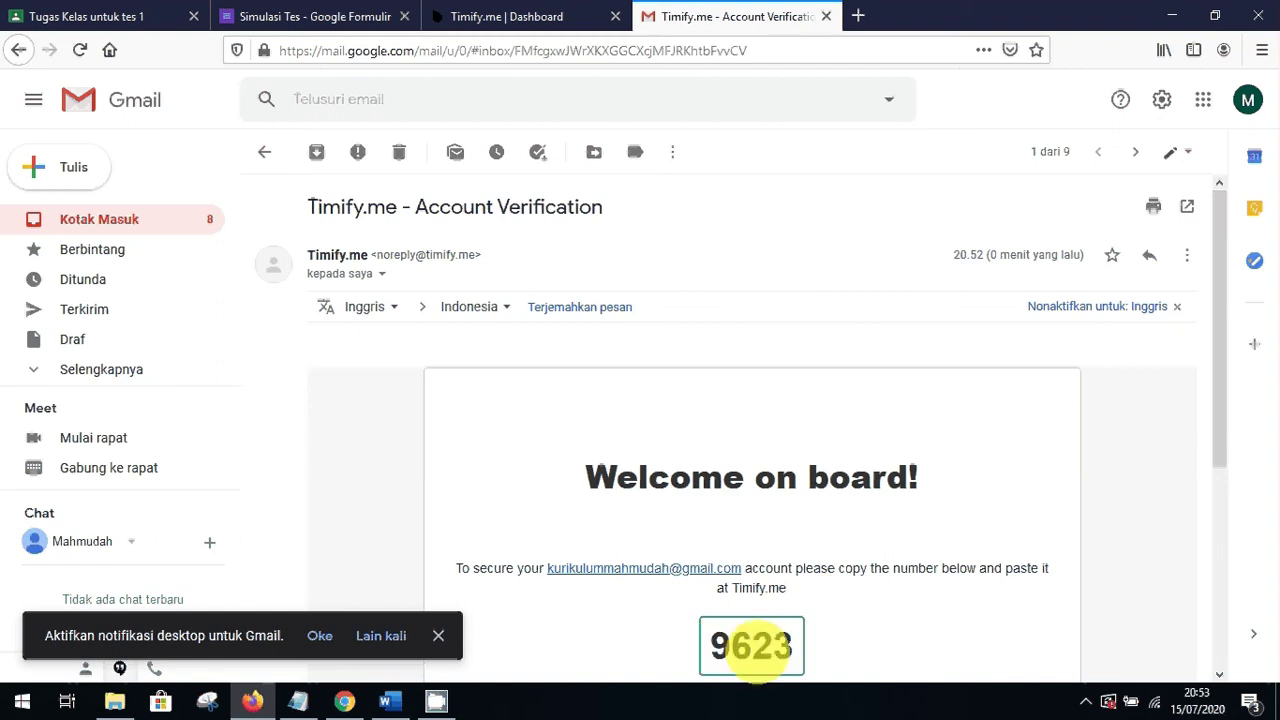
# Step: Select the verification code in the Timify.me Account Verification email, then return to the Timify.me dashboard
pyautogui.doubleClick(795, 645)
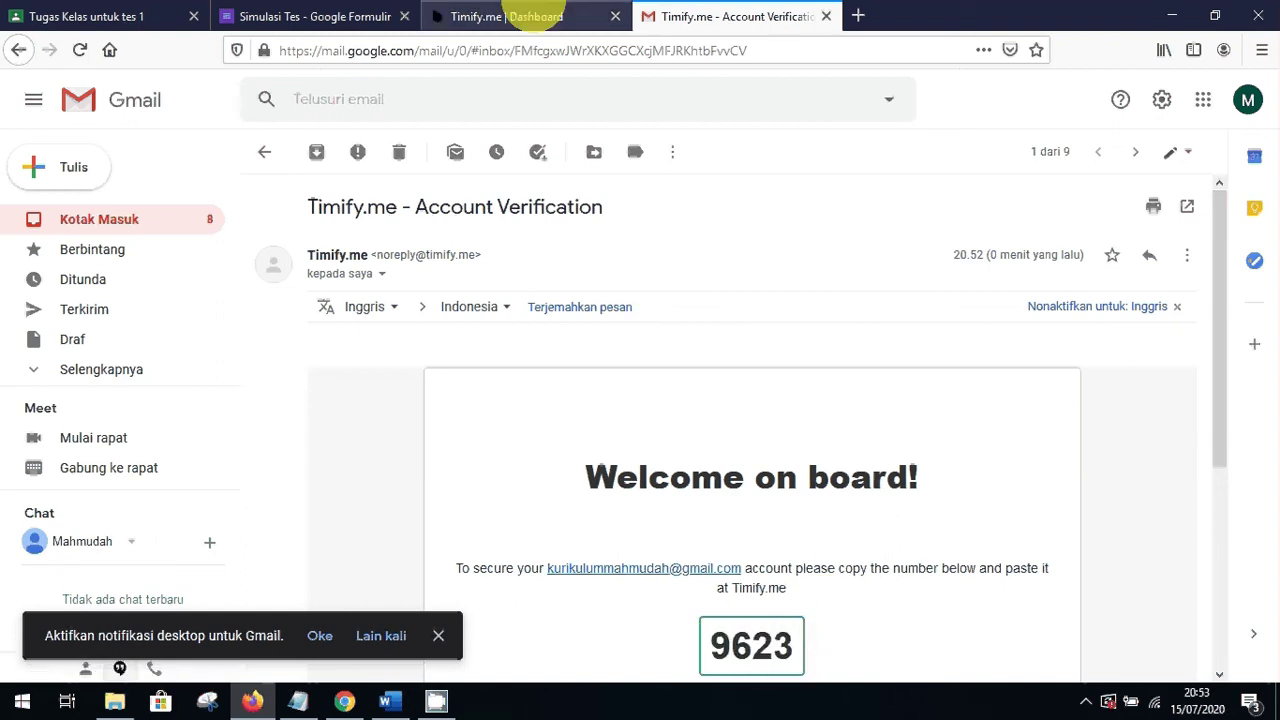
pyautogui.click(475, 16)
# Step: Paste the emailed verification code, read the Terms & Conditions to the end, and accept them
pyautogui.click(638, 293)
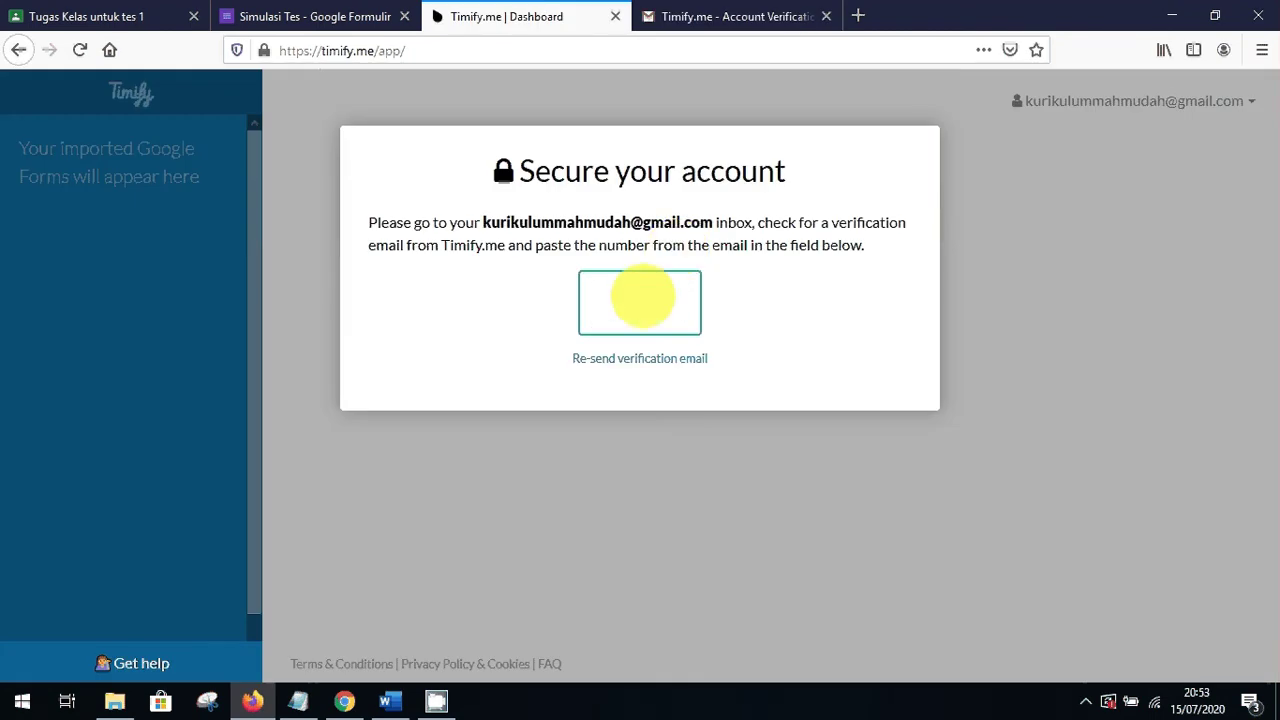
pyautogui.hotkey('ctrl', 'v')
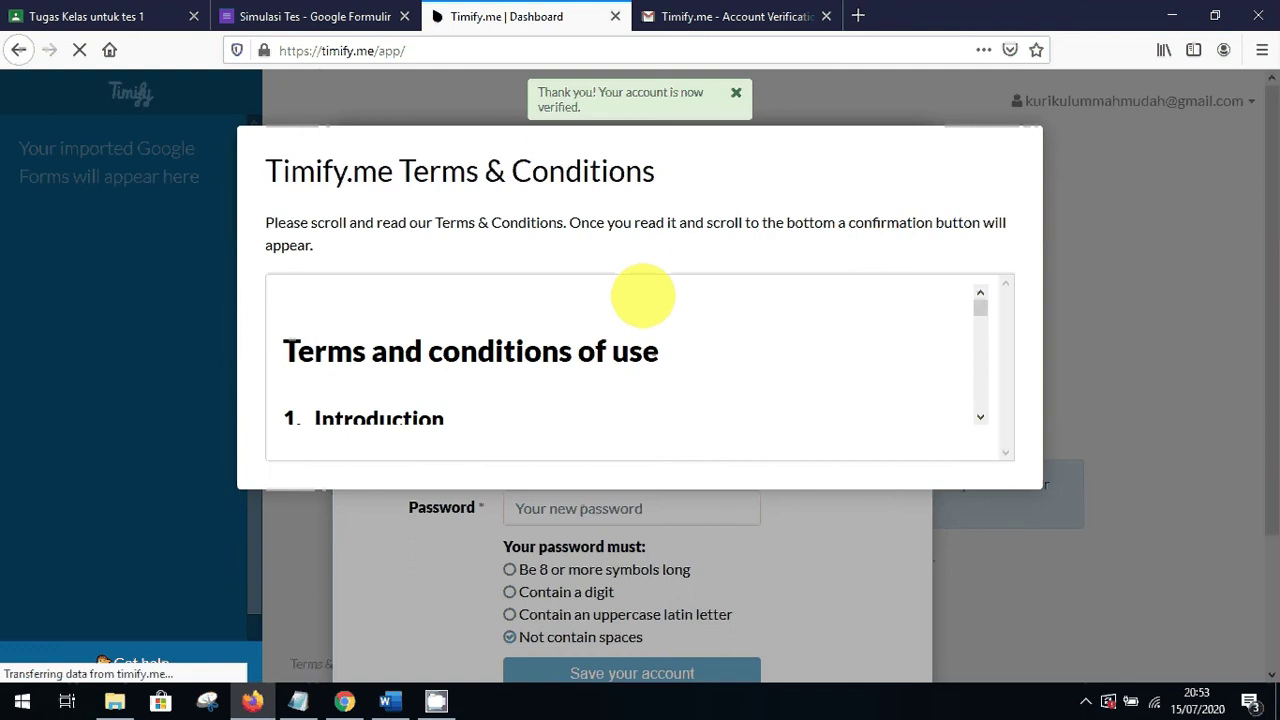
pyautogui.moveTo(1004, 300); pyautogui.dragTo(1005, 437)
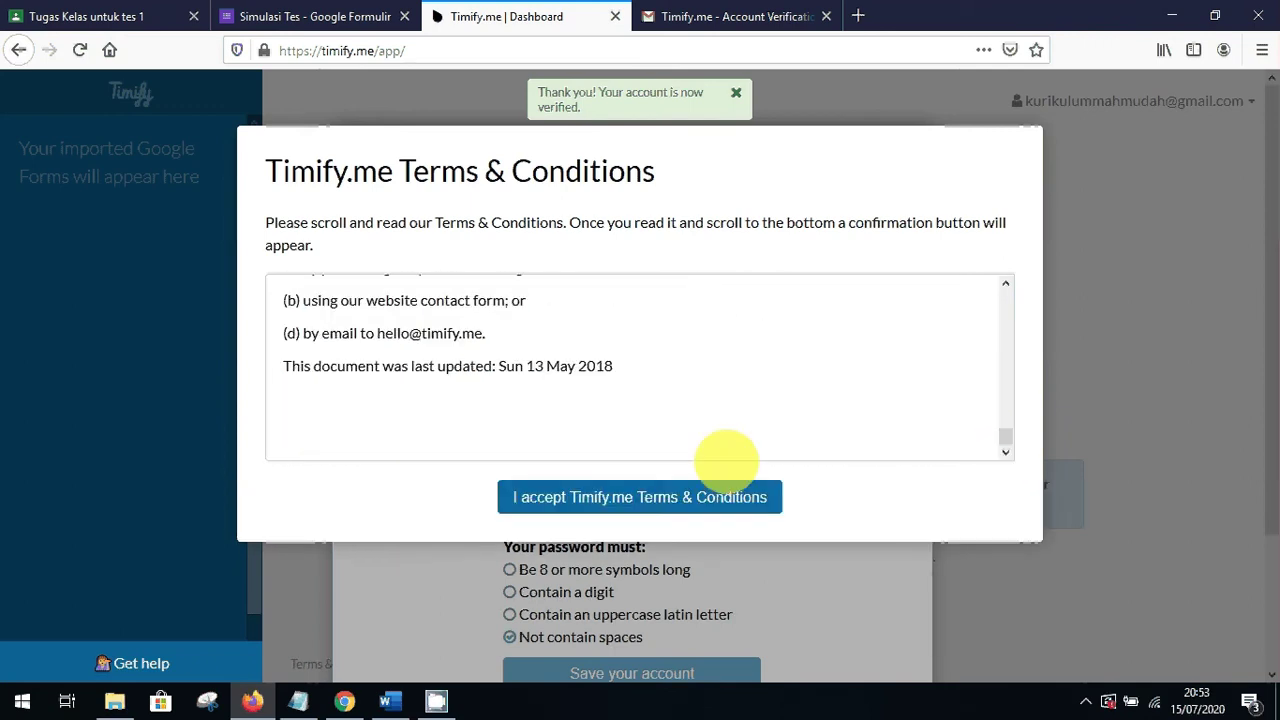
pyautogui.click(642, 497)
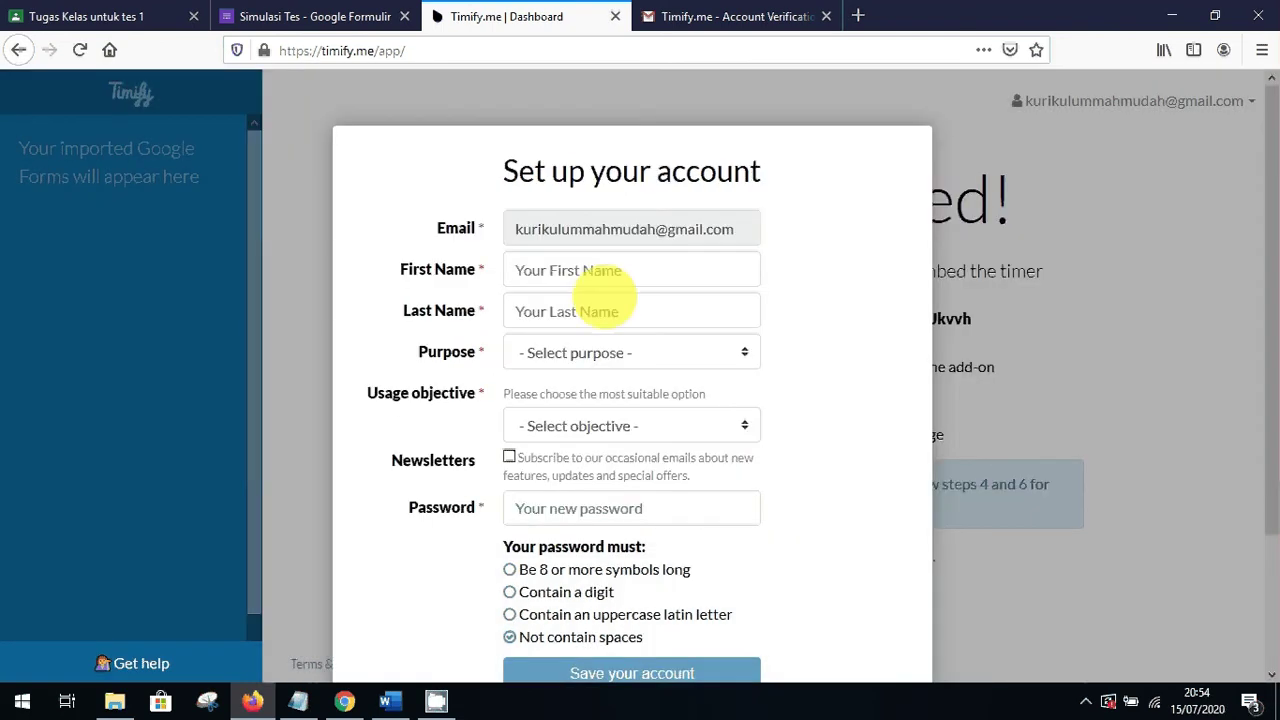
# Step: Enter the user's first and last name in the account setup form
pyautogui.click(583, 276)
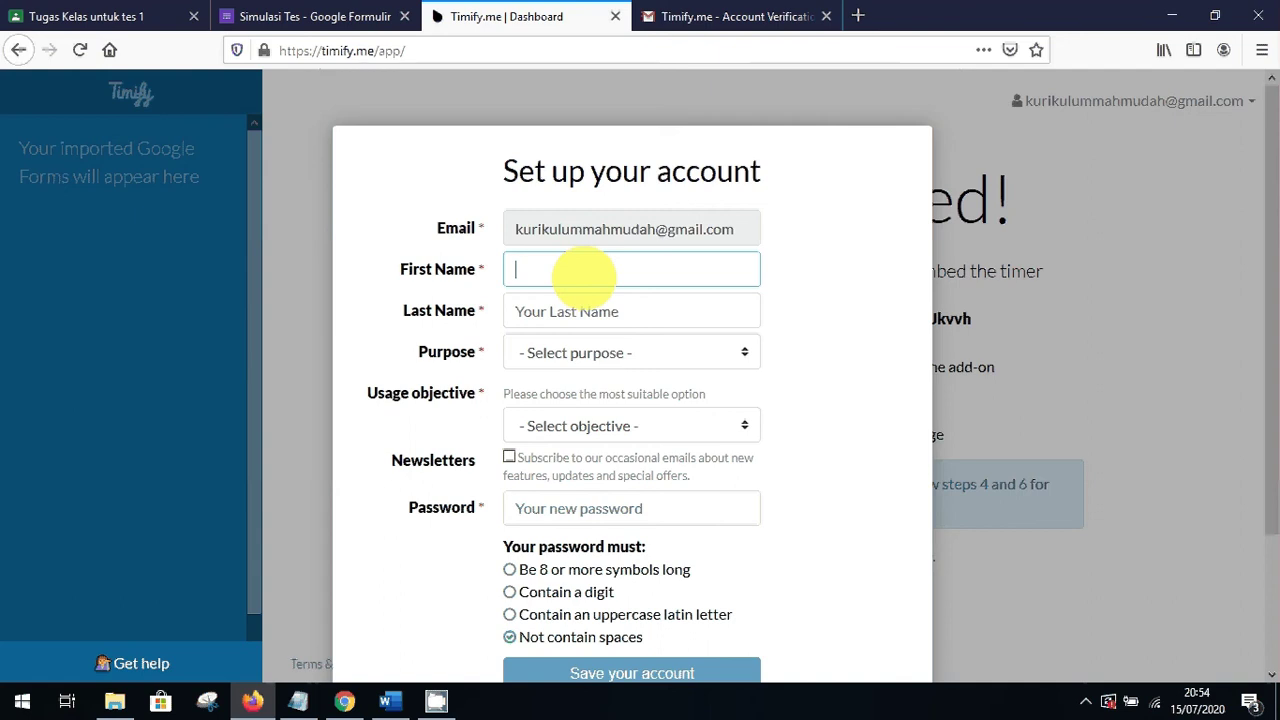
pyautogui.write('Y')
pyautogui.press('BackSpace')
pyautogui.click(563, 306)
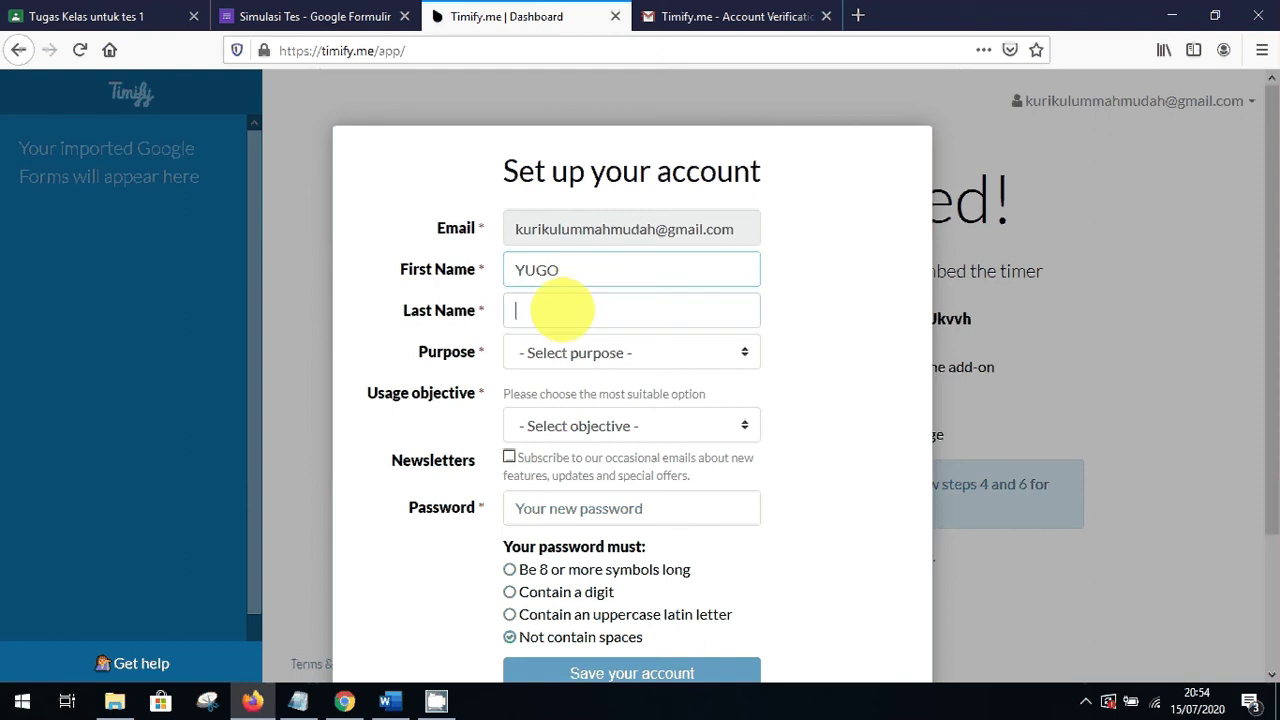
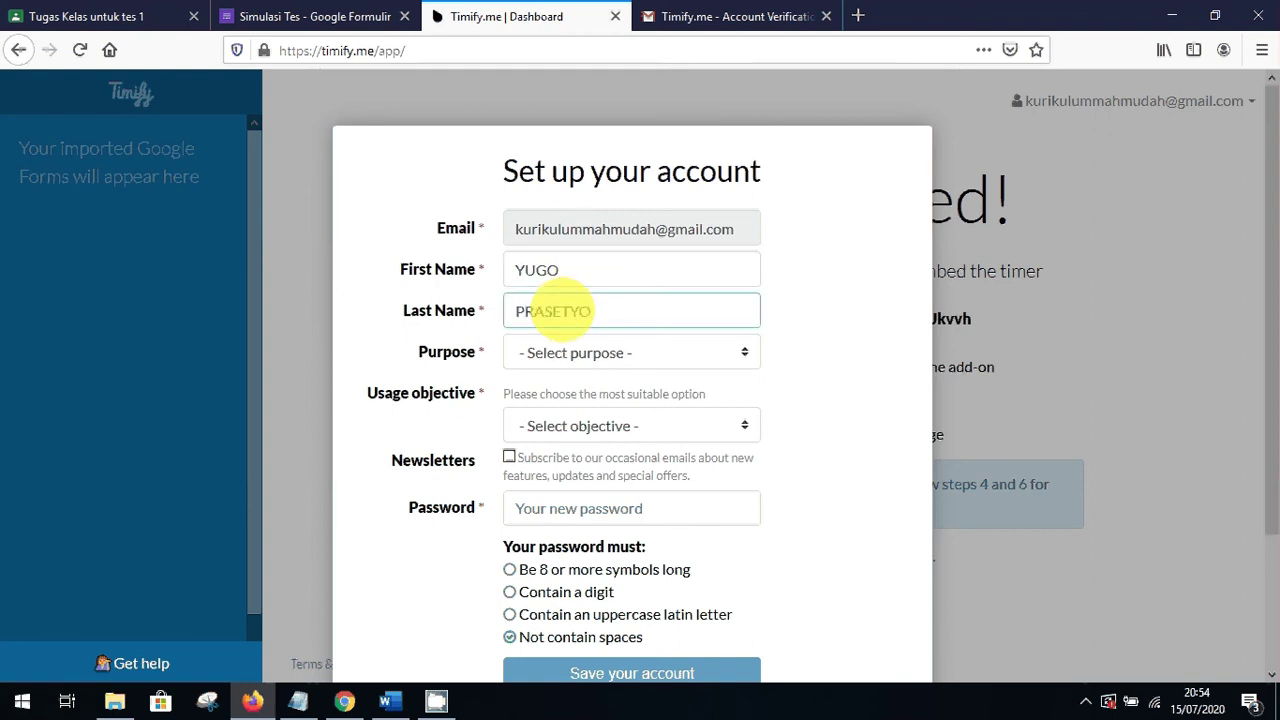
# Step: Set Purpose to Personal and Usage objective to Education
pyautogui.click(650, 350)
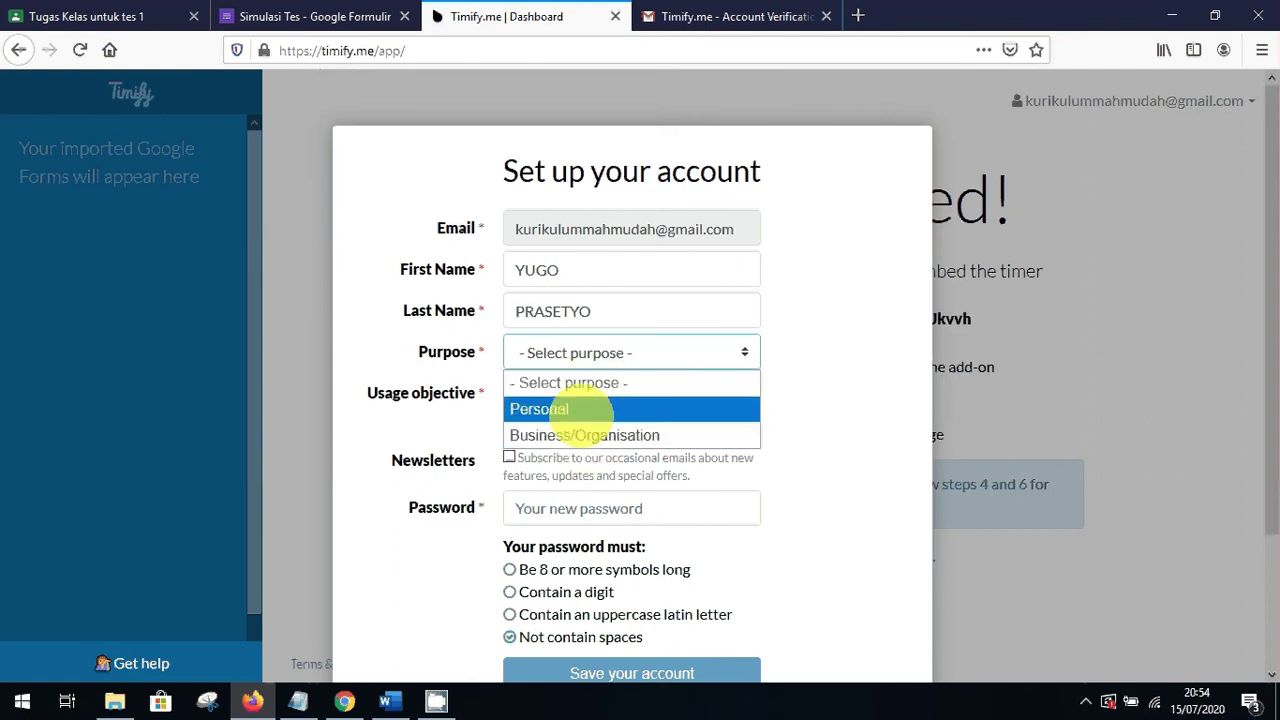
pyautogui.click(570, 408)
pyautogui.click(608, 420)
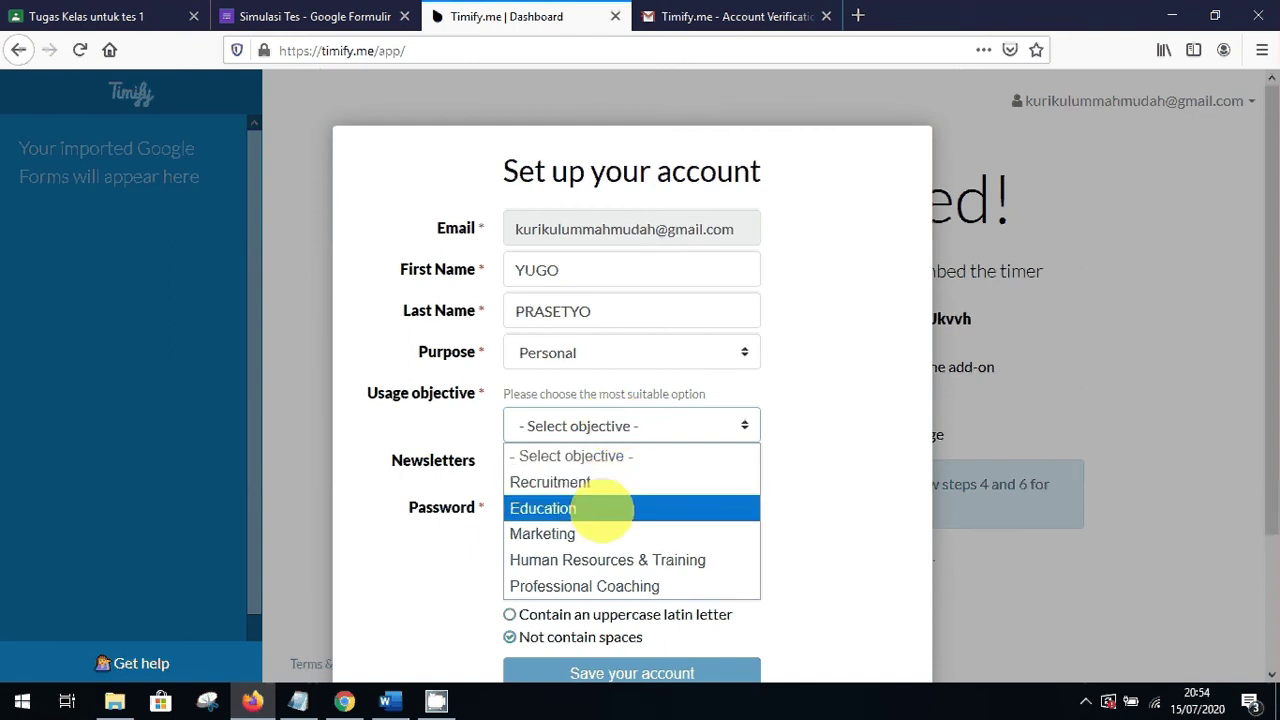
pyautogui.click(595, 508)
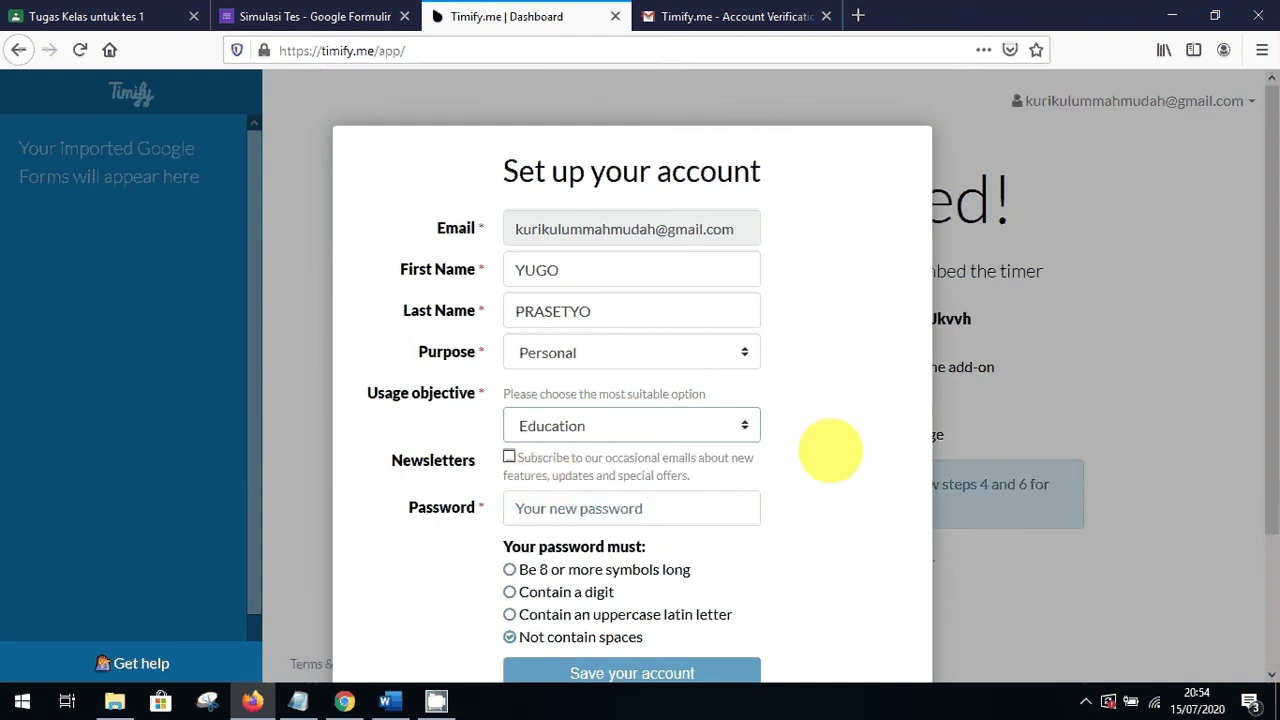
# Step: Type an account password meeting all requirements, declining the browser's generated-password suggestion
pyautogui.click(560, 506)
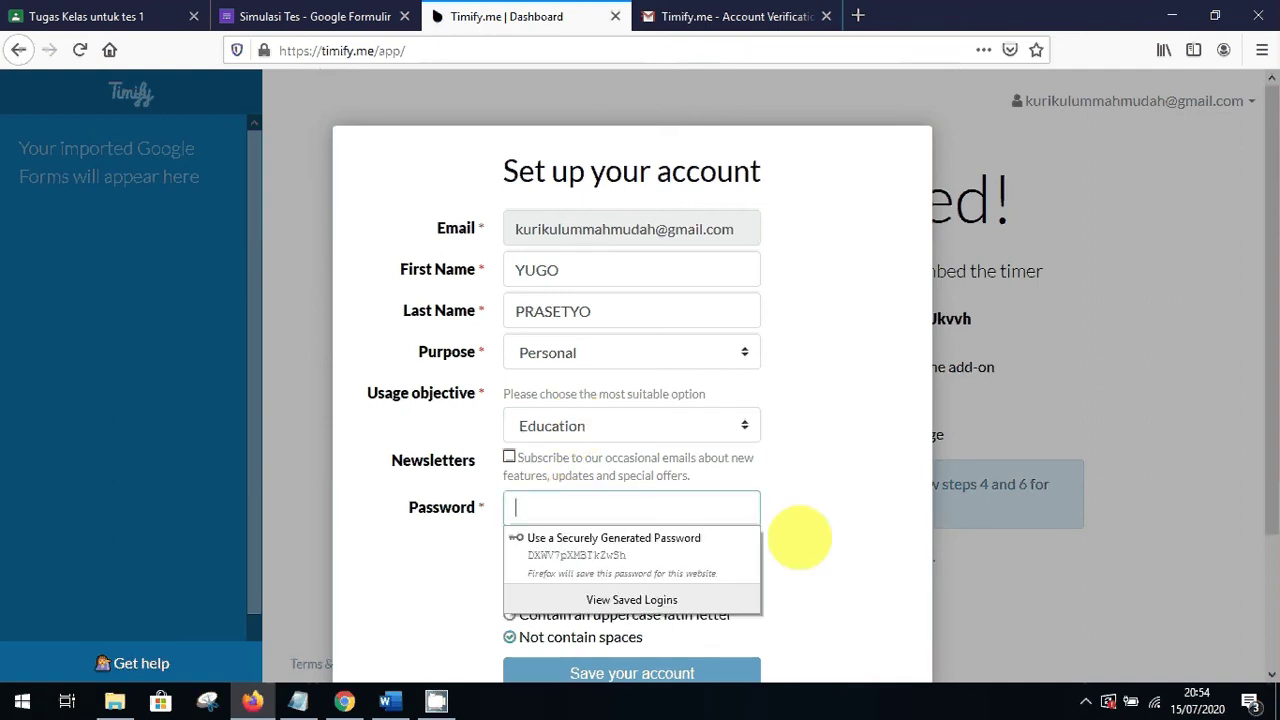
pyautogui.click(612, 545)
pyautogui.click(541, 510)
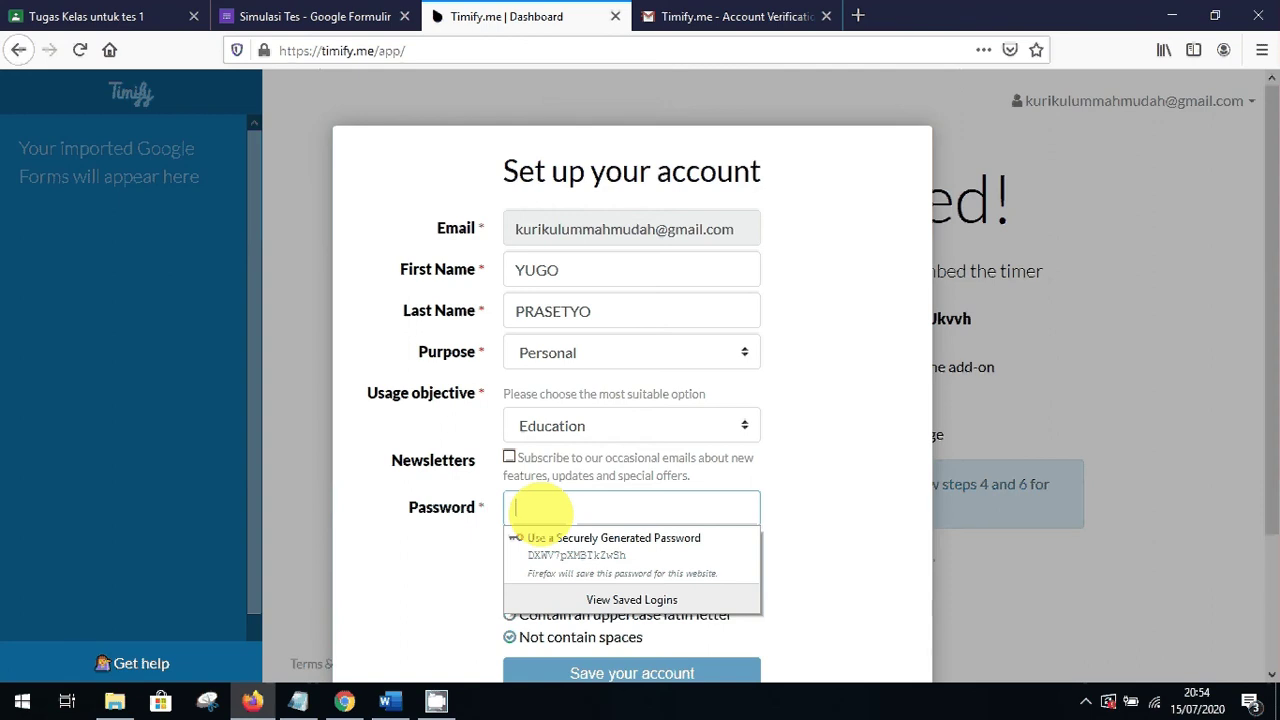
pyautogui.write('********')
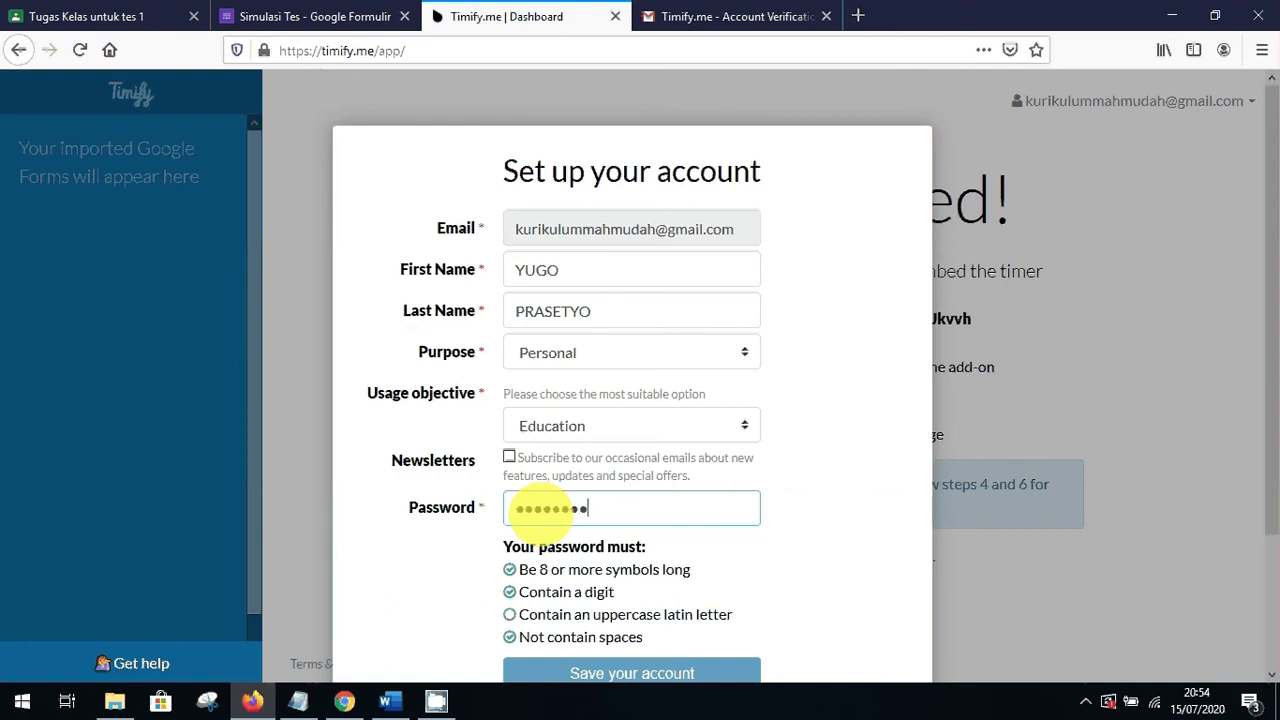
pyautogui.press('BackSpace')
pyautogui.press('BackSpace')
pyautogui.press('BackSpace')
pyautogui.press('BackSpace')
pyautogui.press('BackSpace')
pyautogui.press('BackSpace')
pyautogui.press('BackSpace')
pyautogui.press('BackSpace')
pyautogui.click(452, 634)
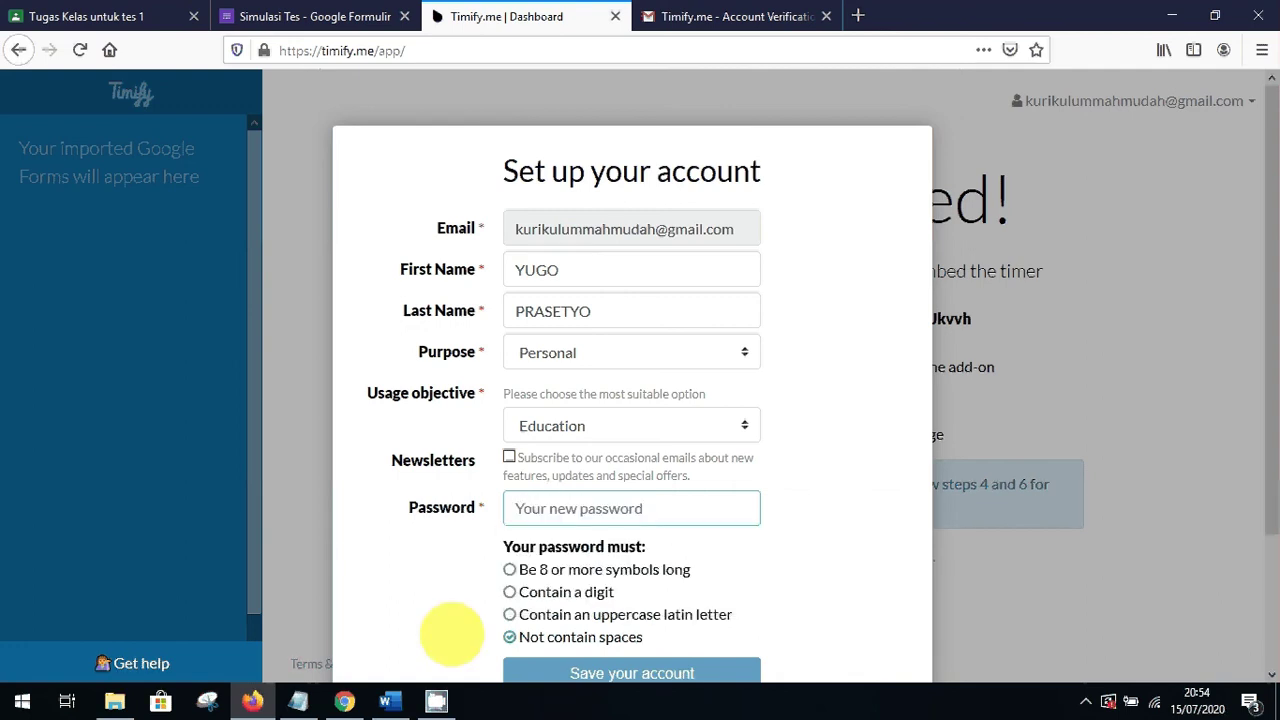
pyautogui.click(519, 511)
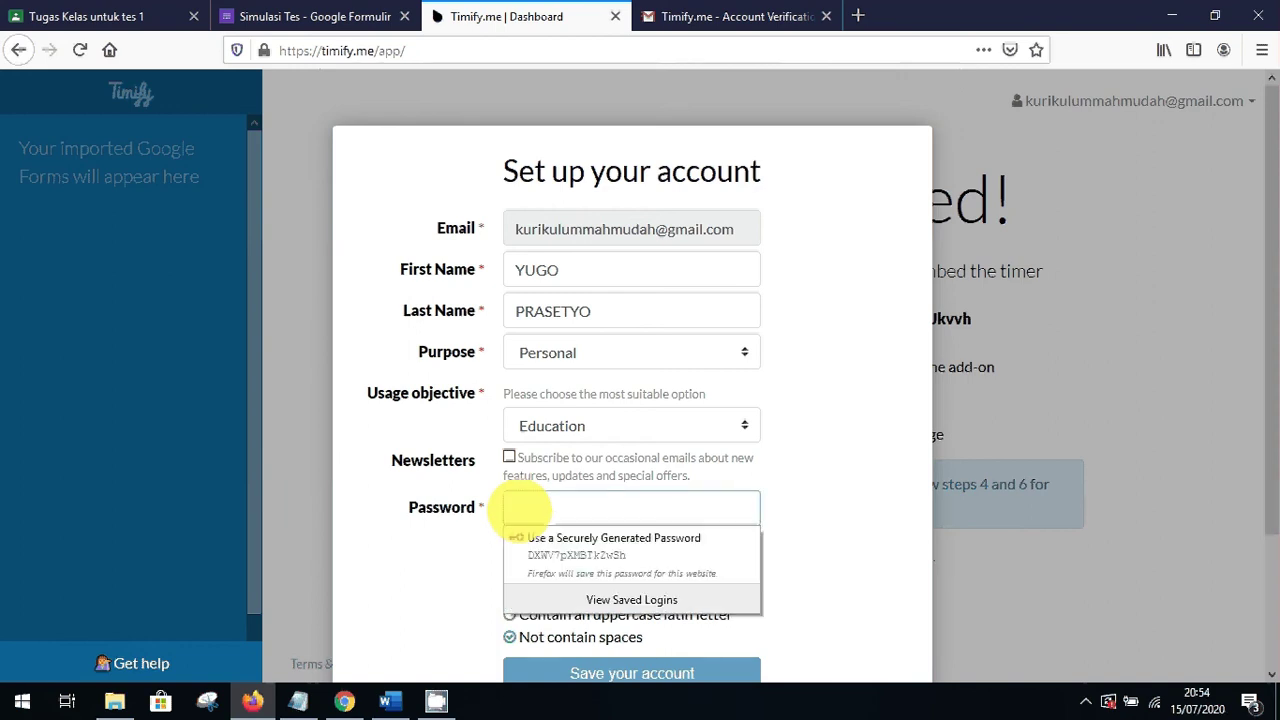
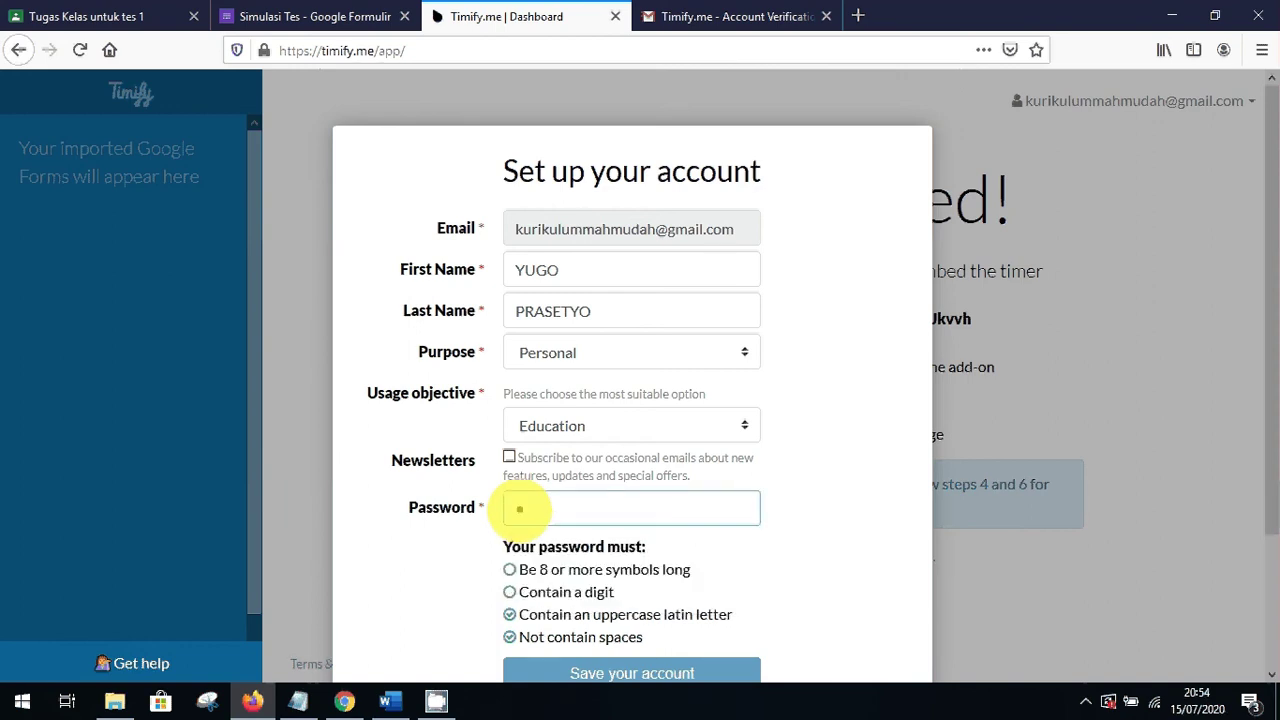
# Step: Save the new account, let Firefox remember the login, and copy the Secure Token
pyautogui.click(590, 676)
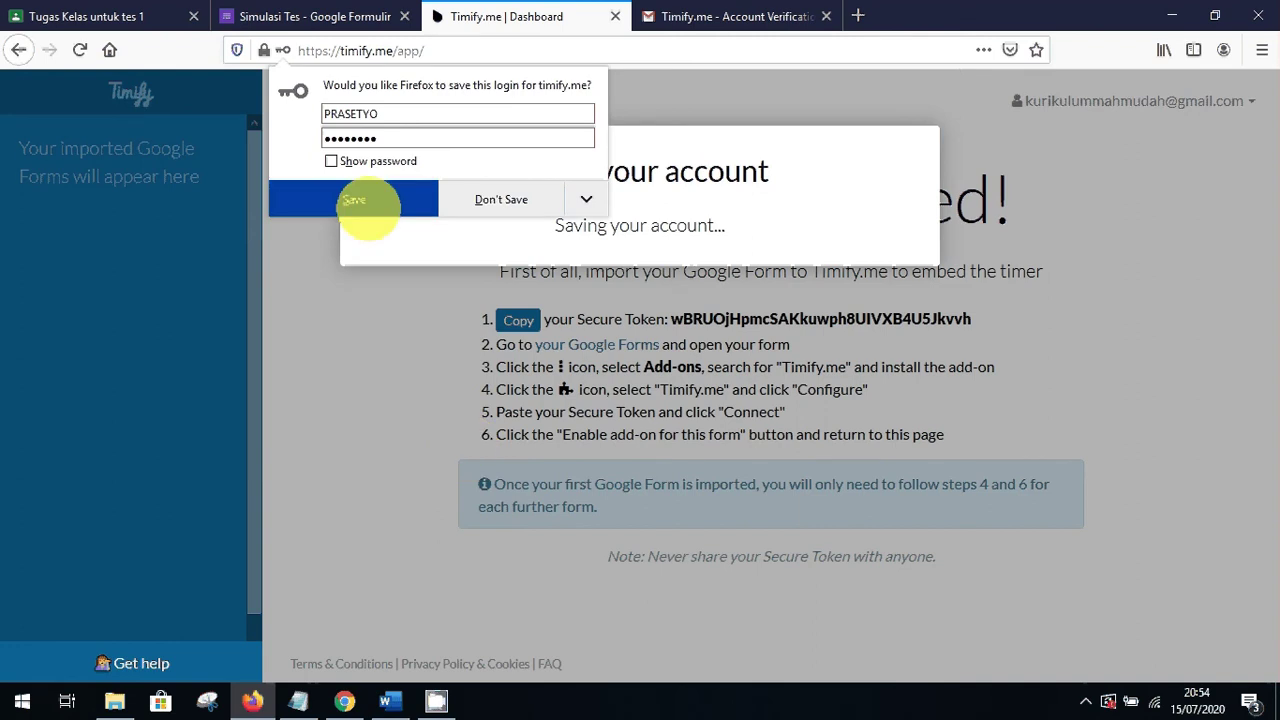
pyautogui.click(368, 205)
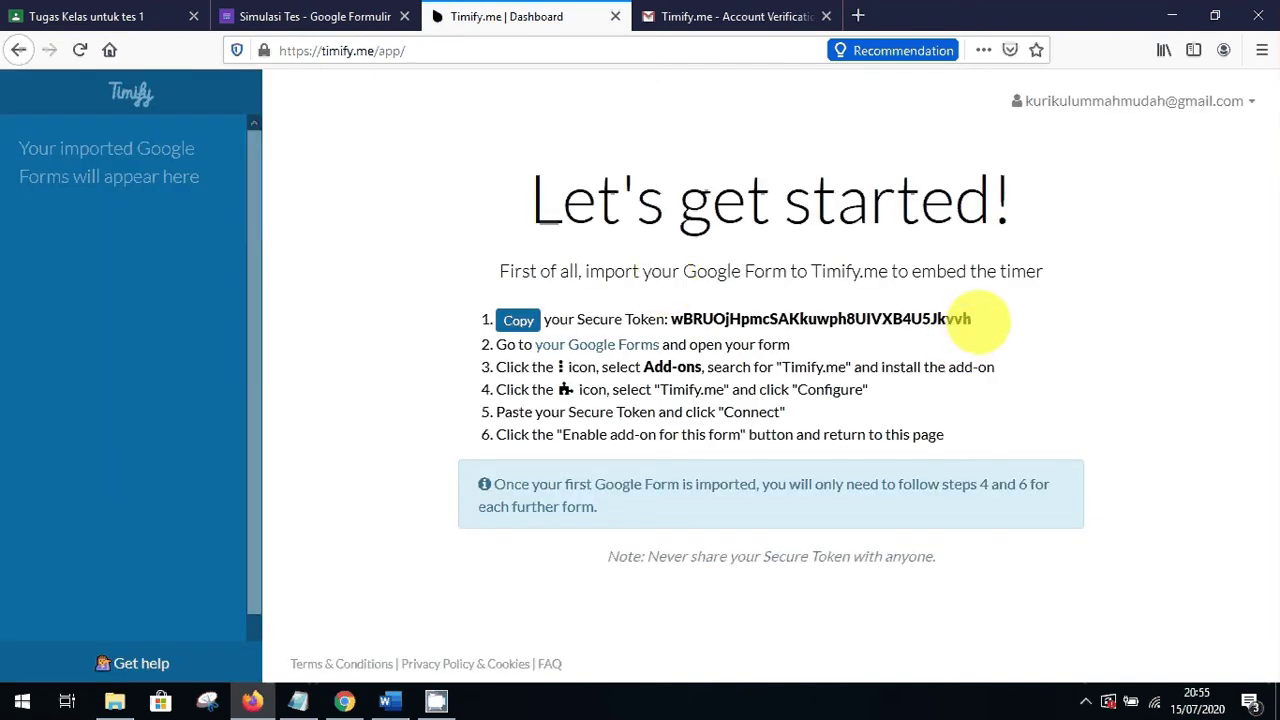
pyautogui.moveTo(1005, 320); pyautogui.dragTo(684, 314)
pyautogui.rightClick(688, 316)
pyautogui.click(728, 331)
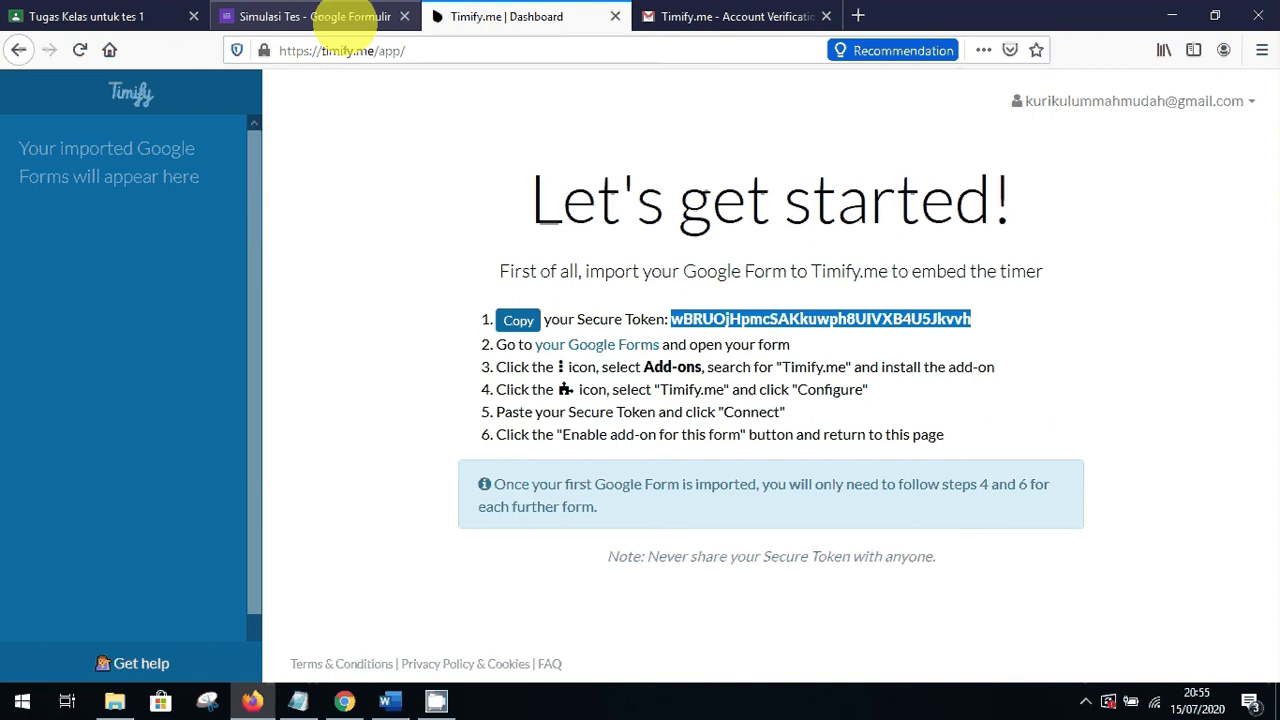
pyautogui.click(340, 16)
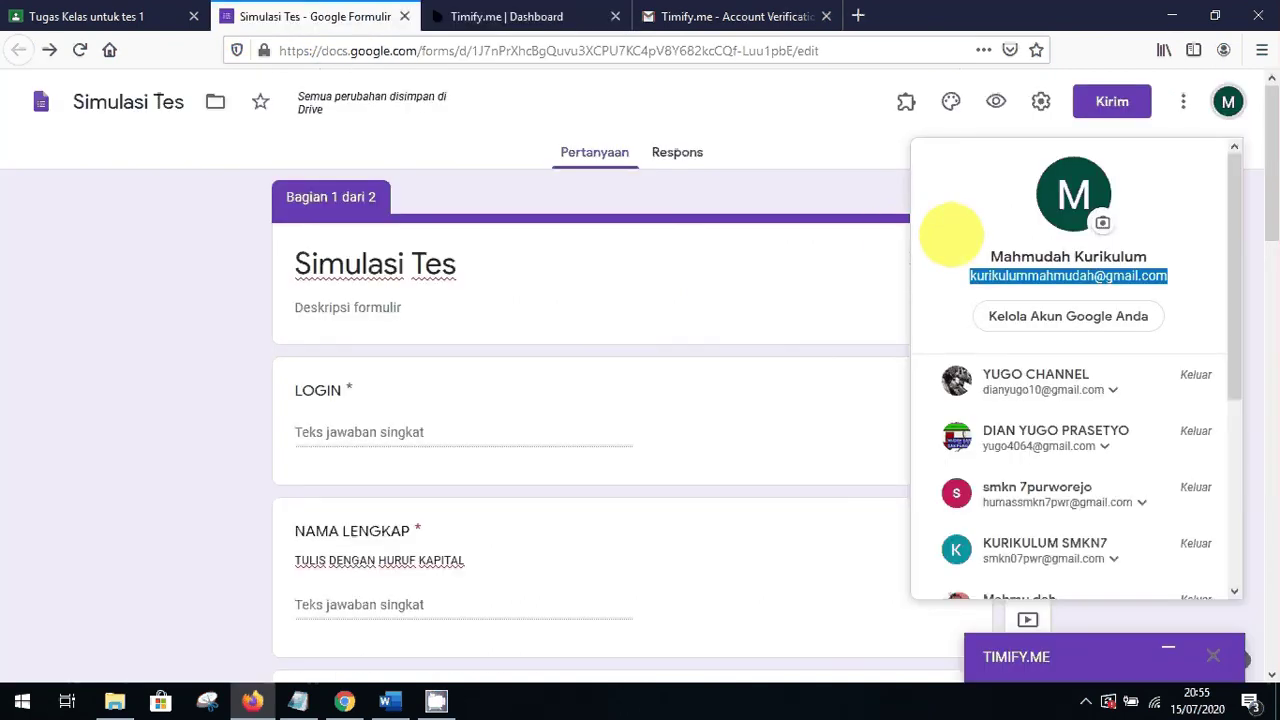
# Step: Paste the Secure Token into the Timify.me add-on panel to connect the Simulasi Tes form
pyautogui.click(830, 202)
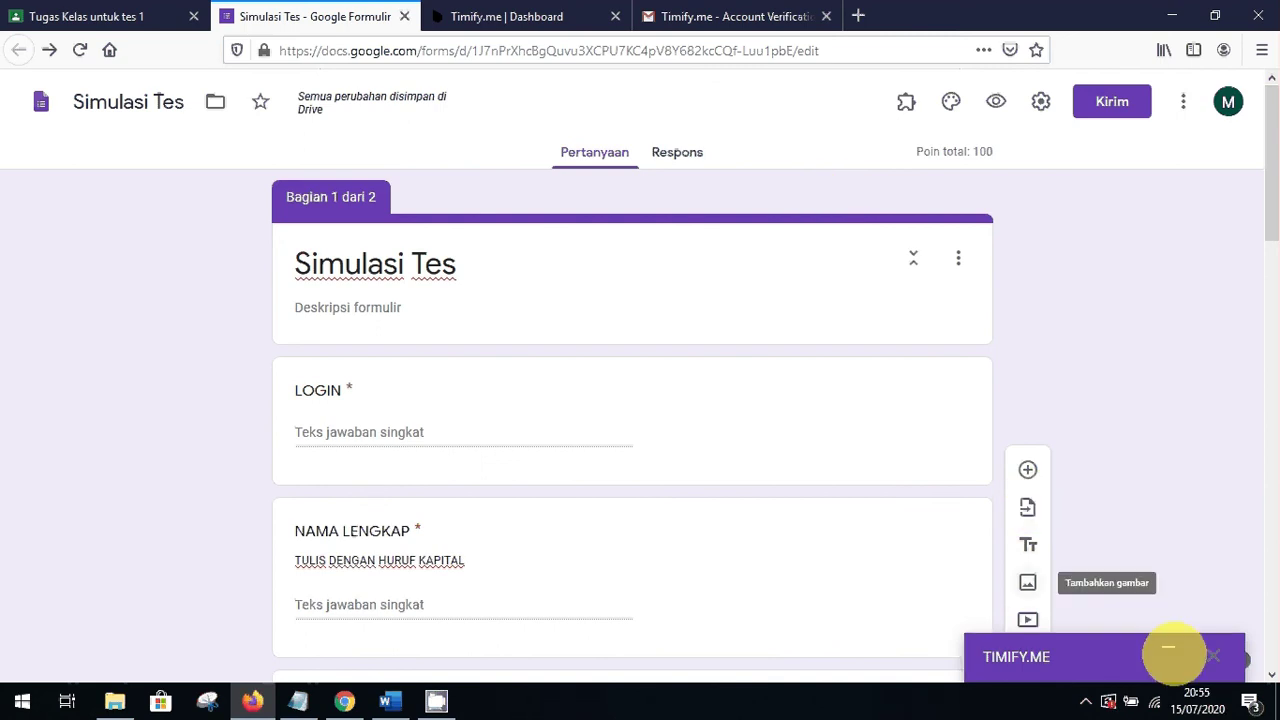
pyautogui.click(1167, 647)
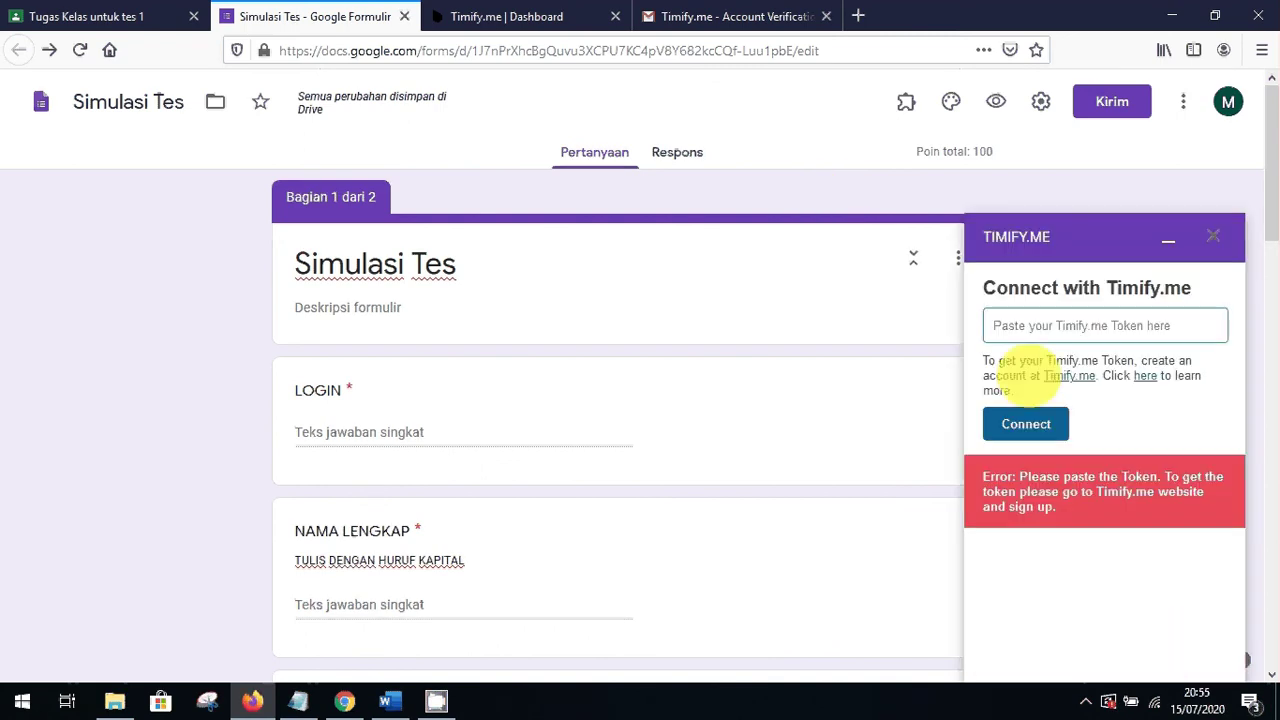
pyautogui.rightClick(1026, 326)
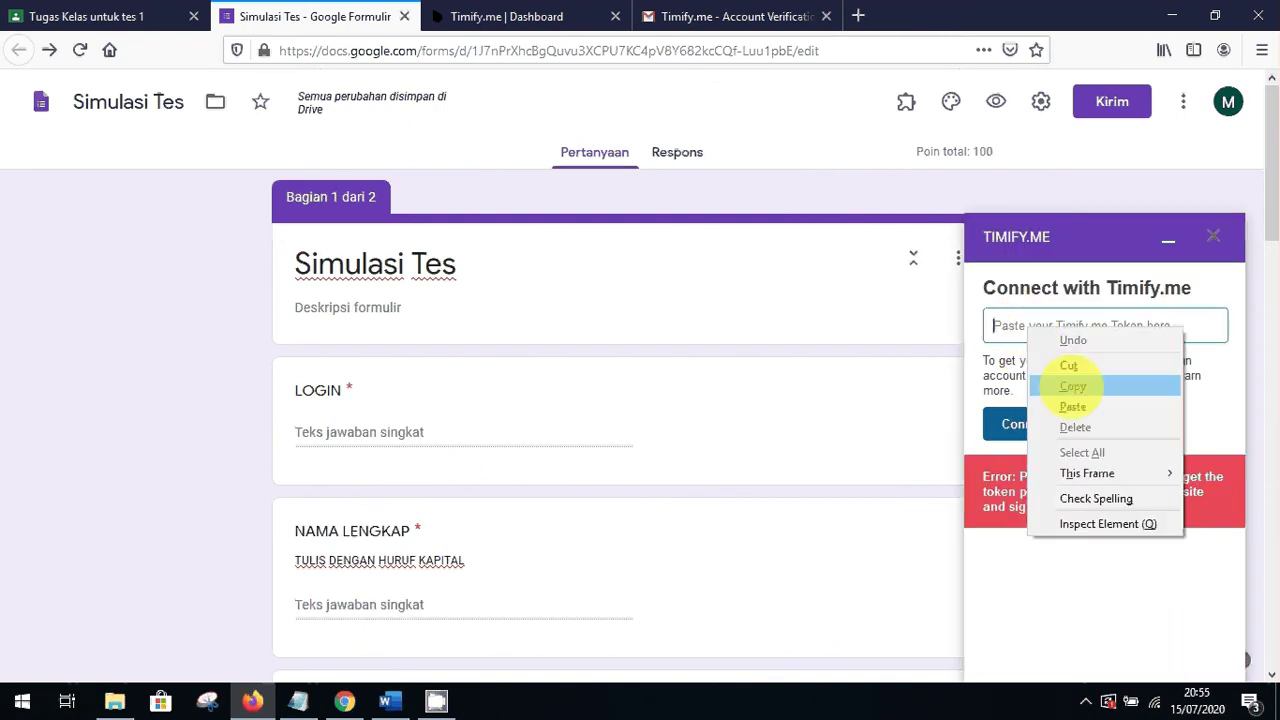
pyautogui.click(1072, 406)
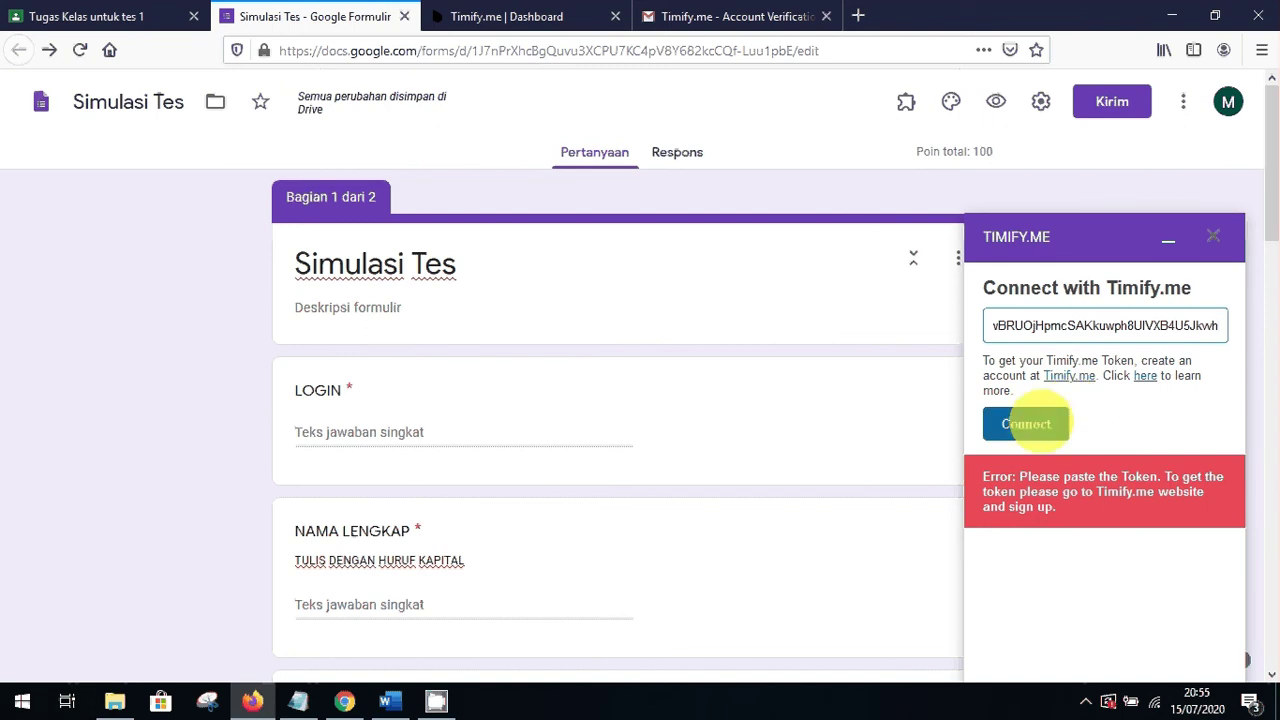
pyautogui.click(1036, 424)
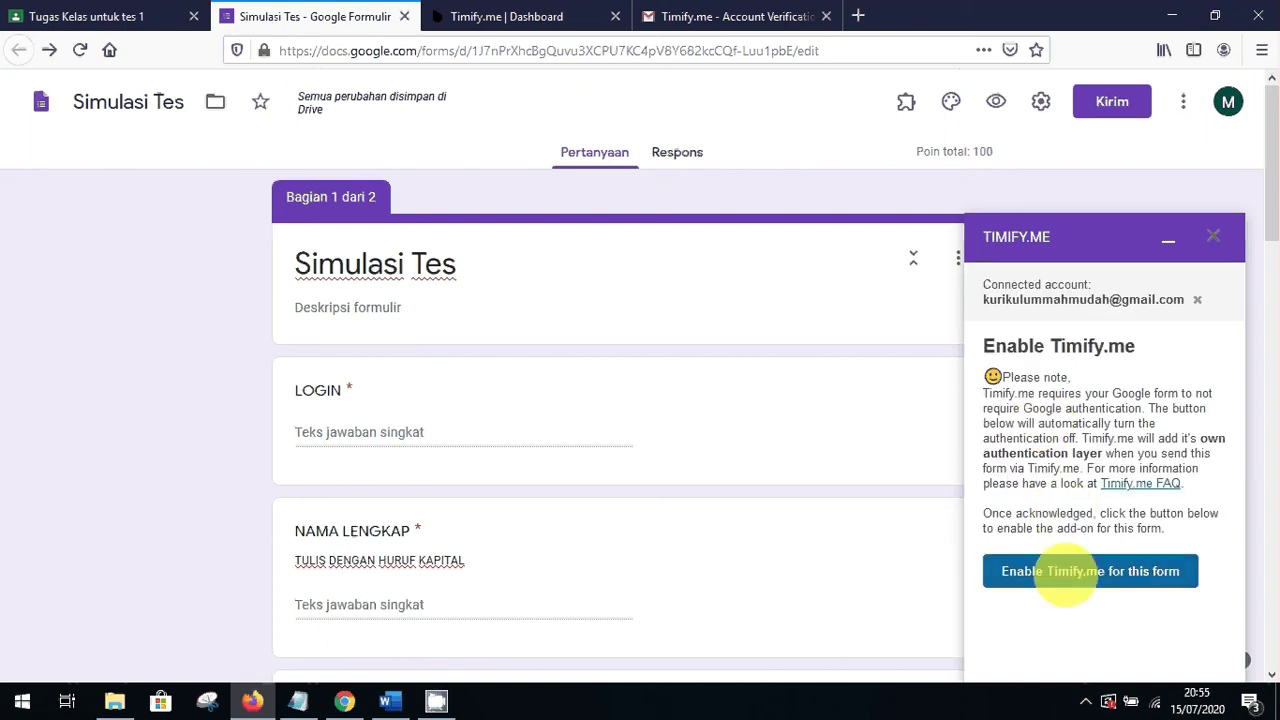
# Step: Enable Timify.me for the Simulasi Tes form and view the Timify.me dashboard
pyautogui.click(1065, 574)
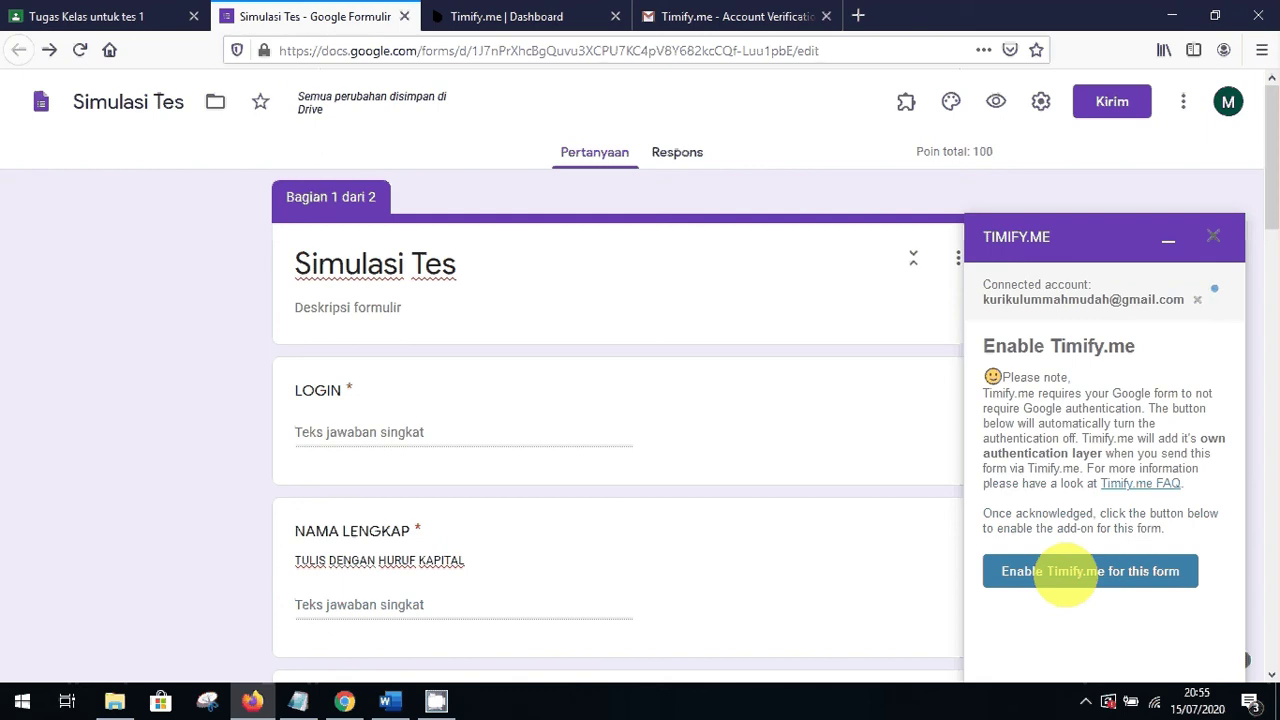
pyautogui.click(1050, 570)
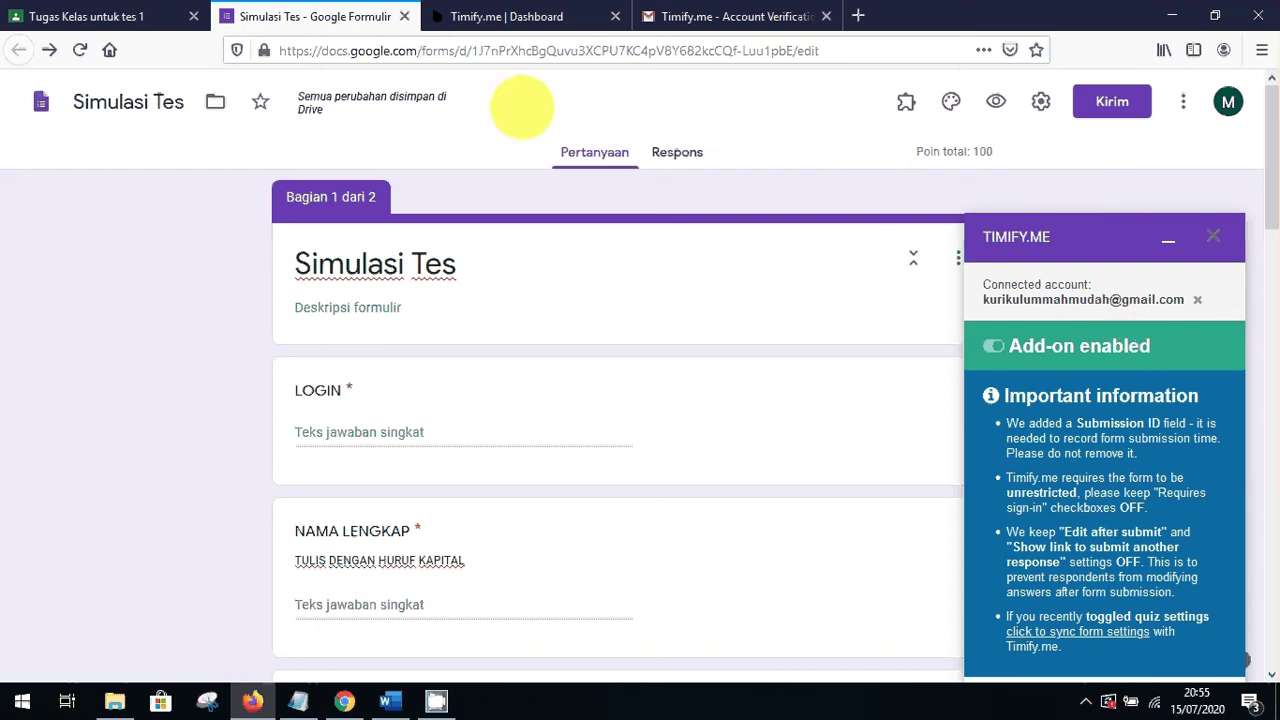
pyautogui.click(505, 17)
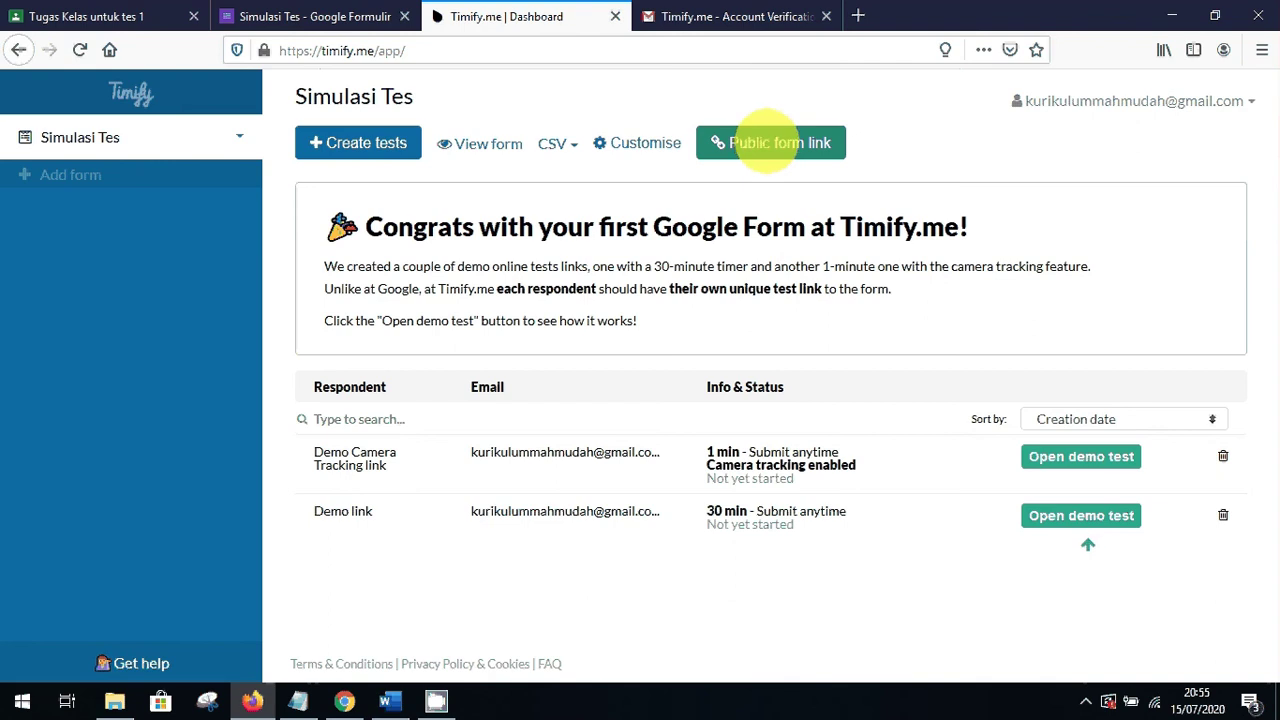
# Step: Turn on Open self-registration in the Public form link settings, leaving the 100 quota
pyautogui.click(766, 142)
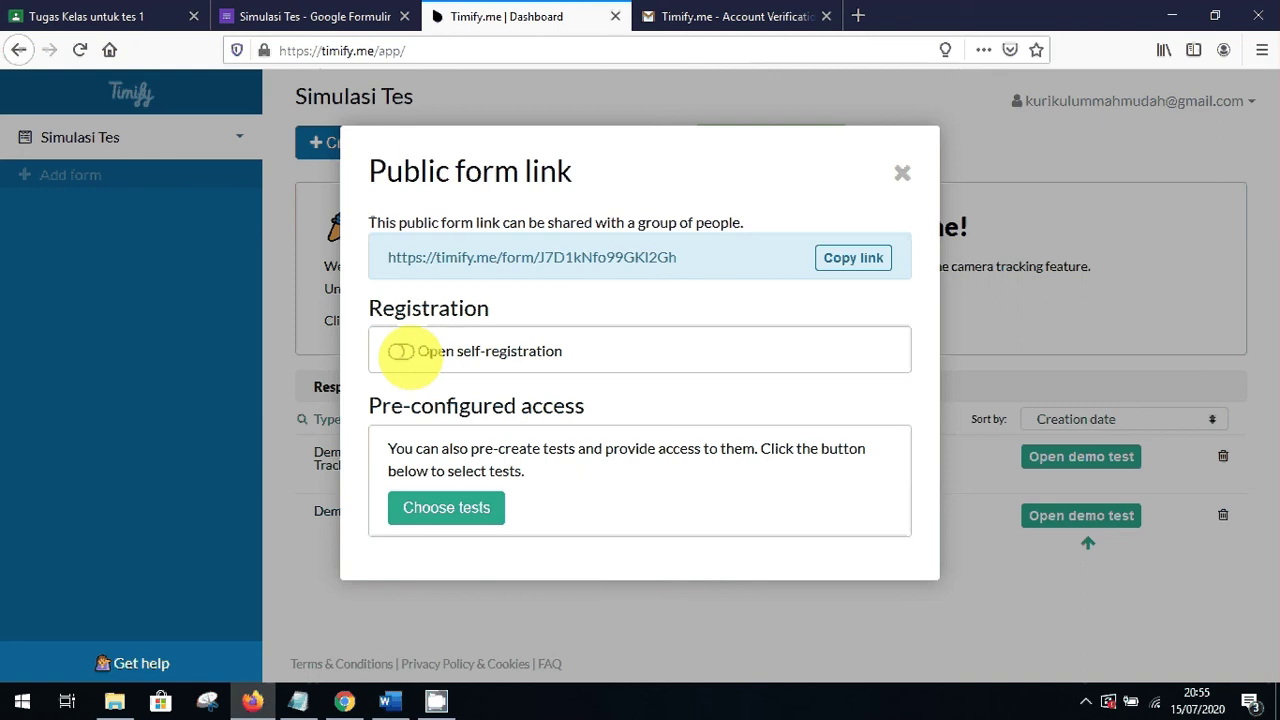
pyautogui.click(400, 351)
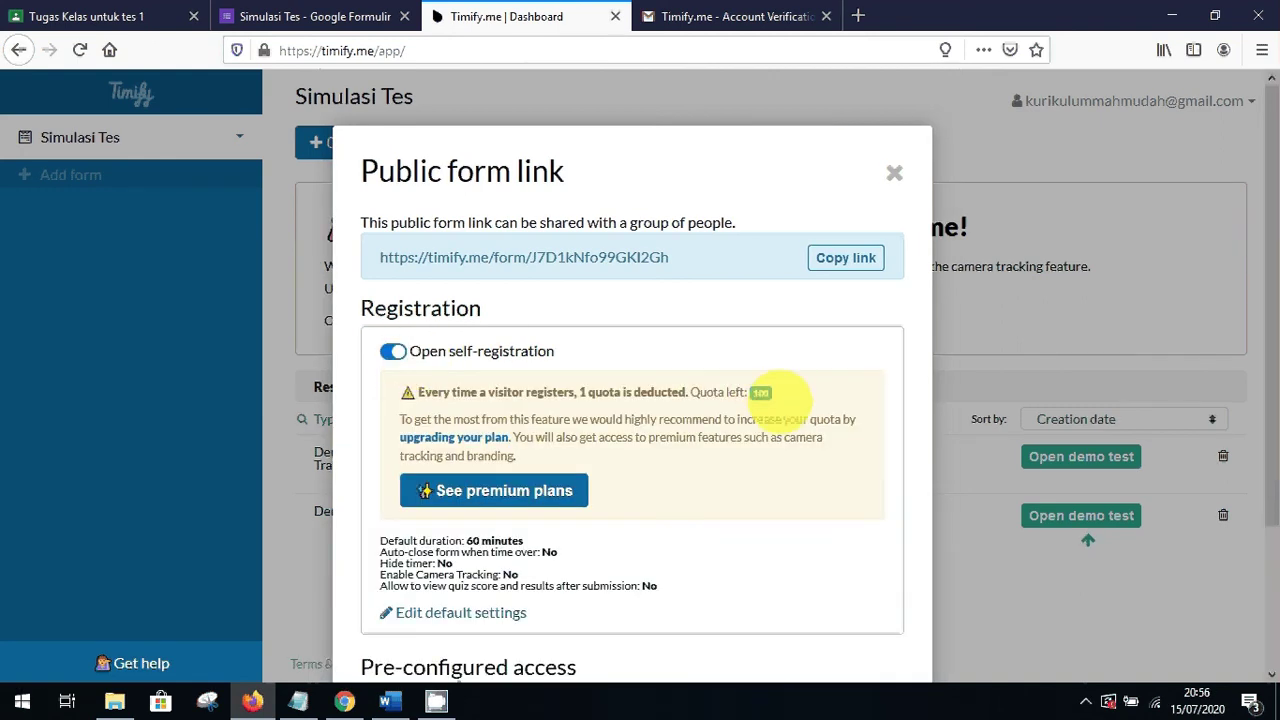
pyautogui.doubleClick(762, 390)
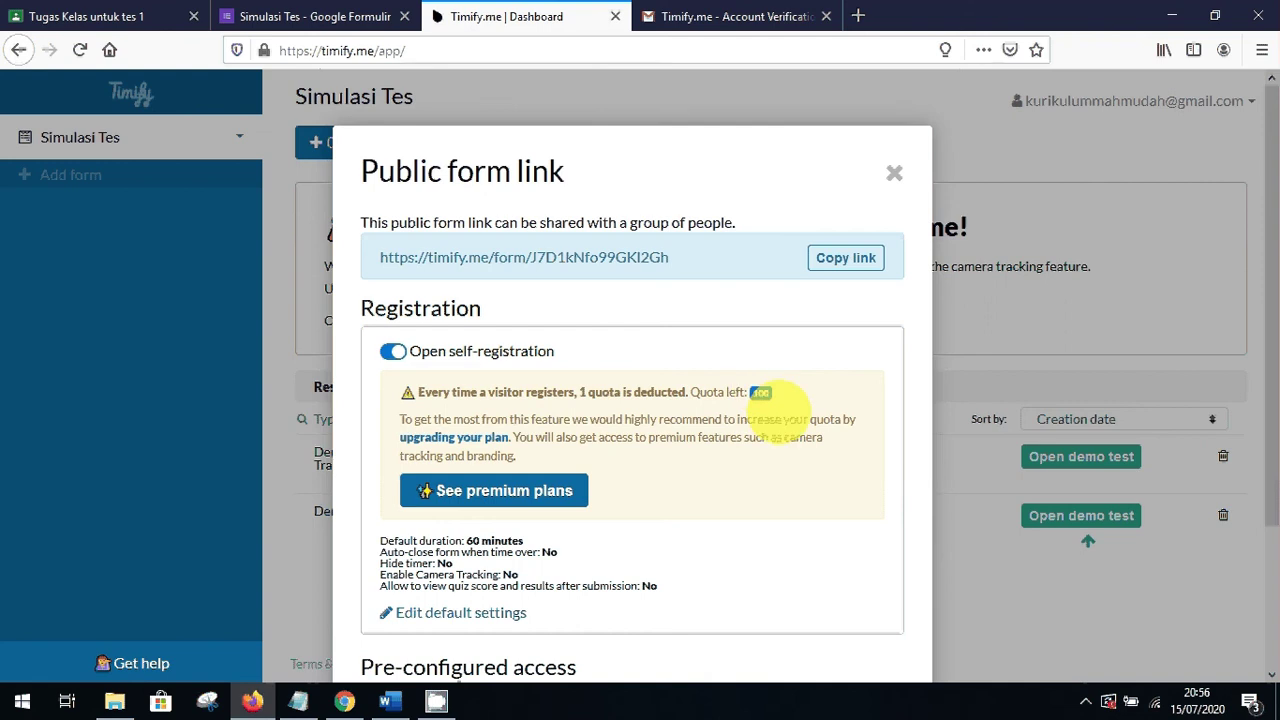
pyautogui.click(553, 492)
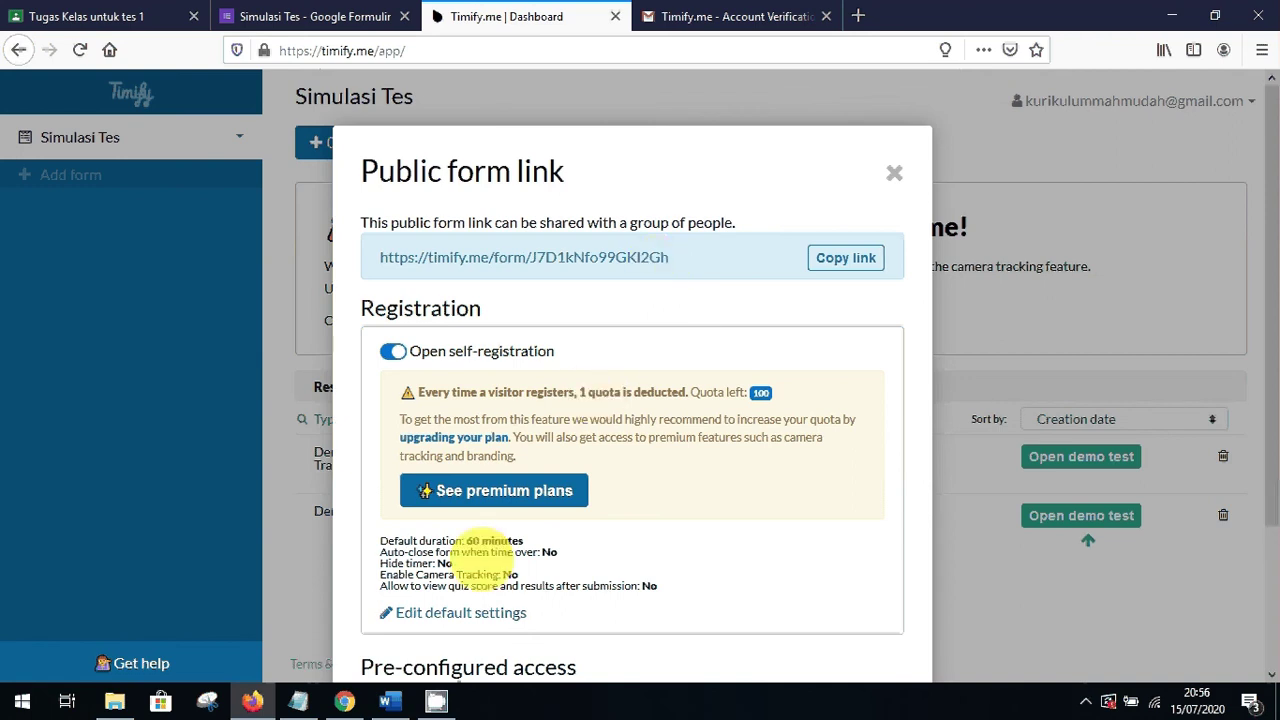
# Step: Try a 30-minute timer in the default settings, then close without saving and reopen Public form link
pyautogui.click(455, 612)
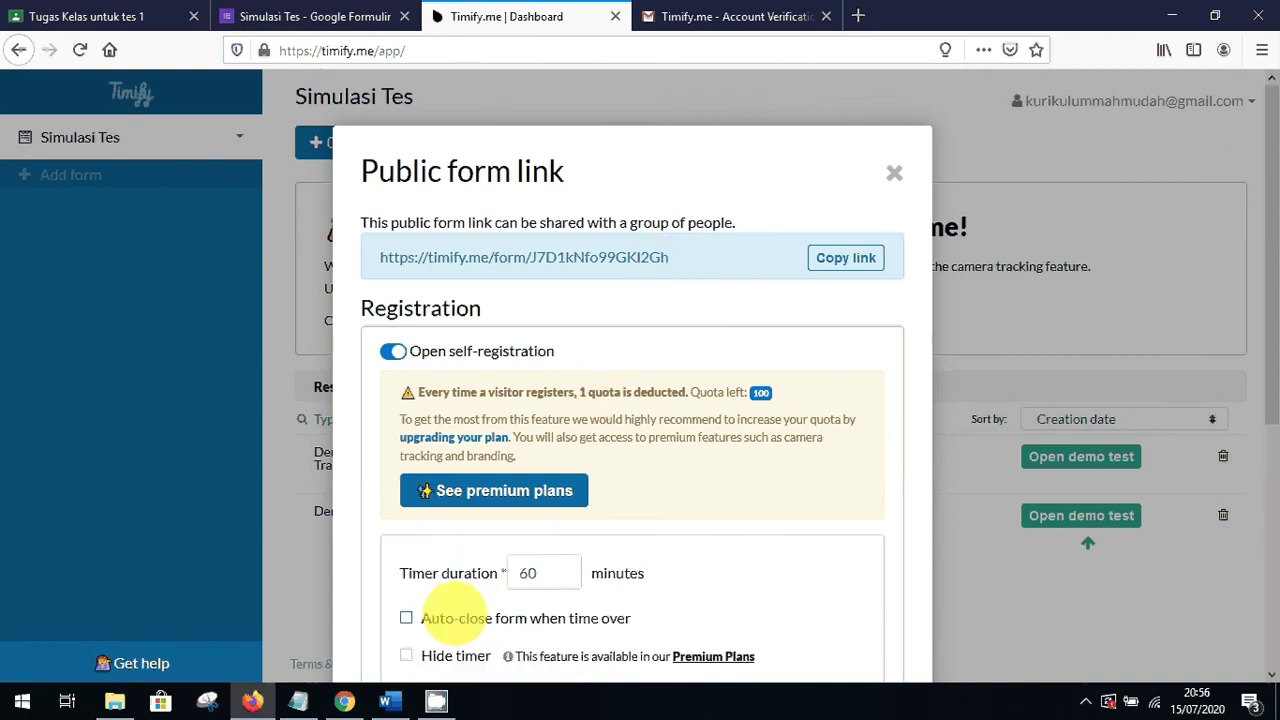
pyautogui.click(547, 572)
pyautogui.press('BackSpace')
pyautogui.press('BackSpace')
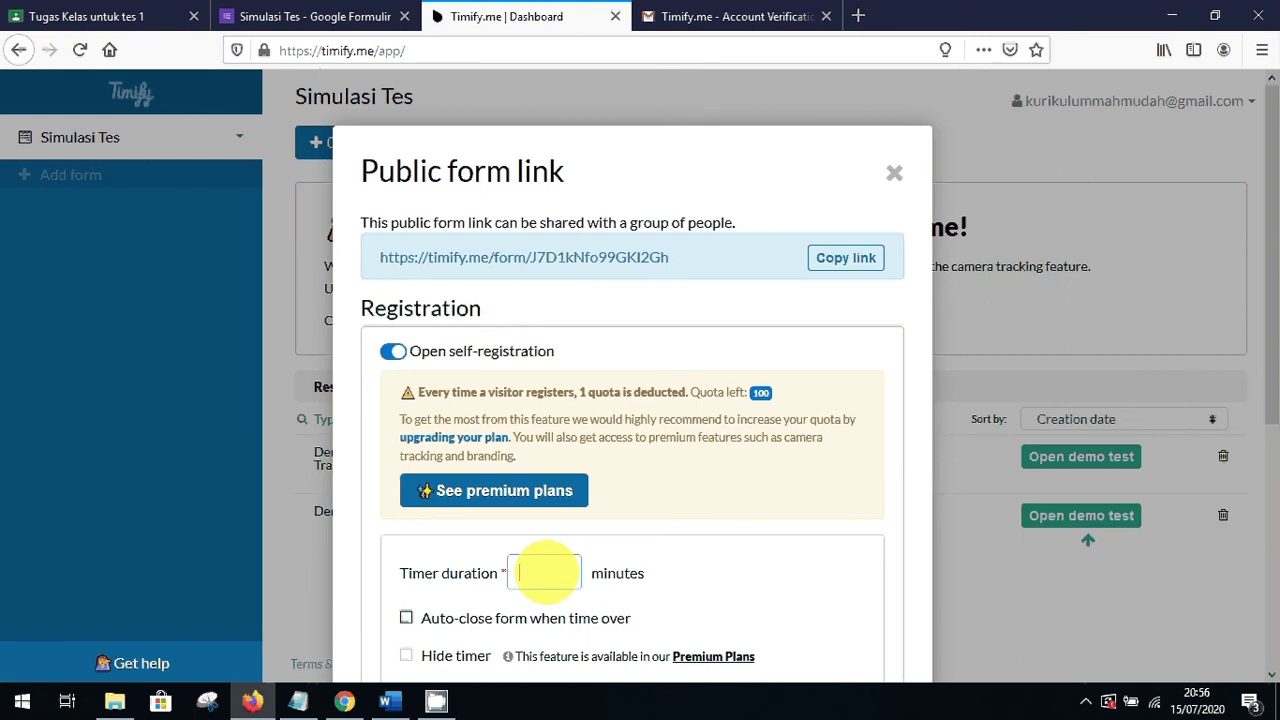
pyautogui.write('30')
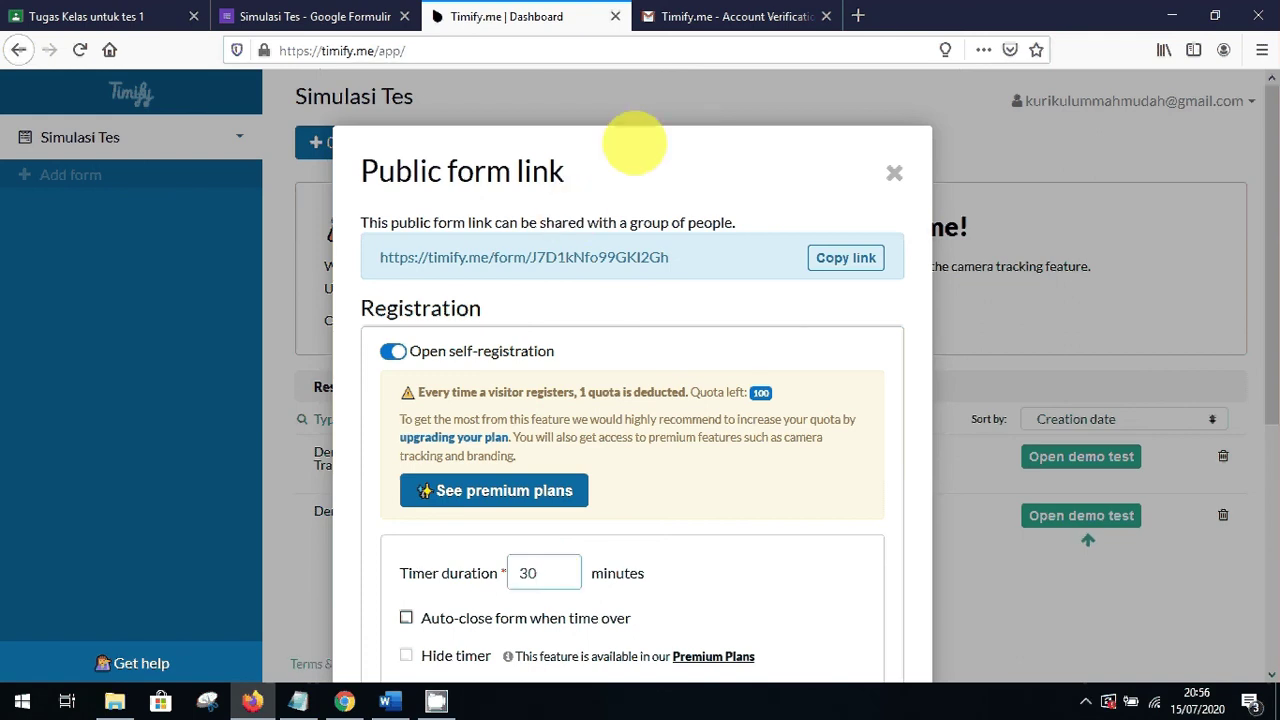
pyautogui.tripleClick(634, 143)
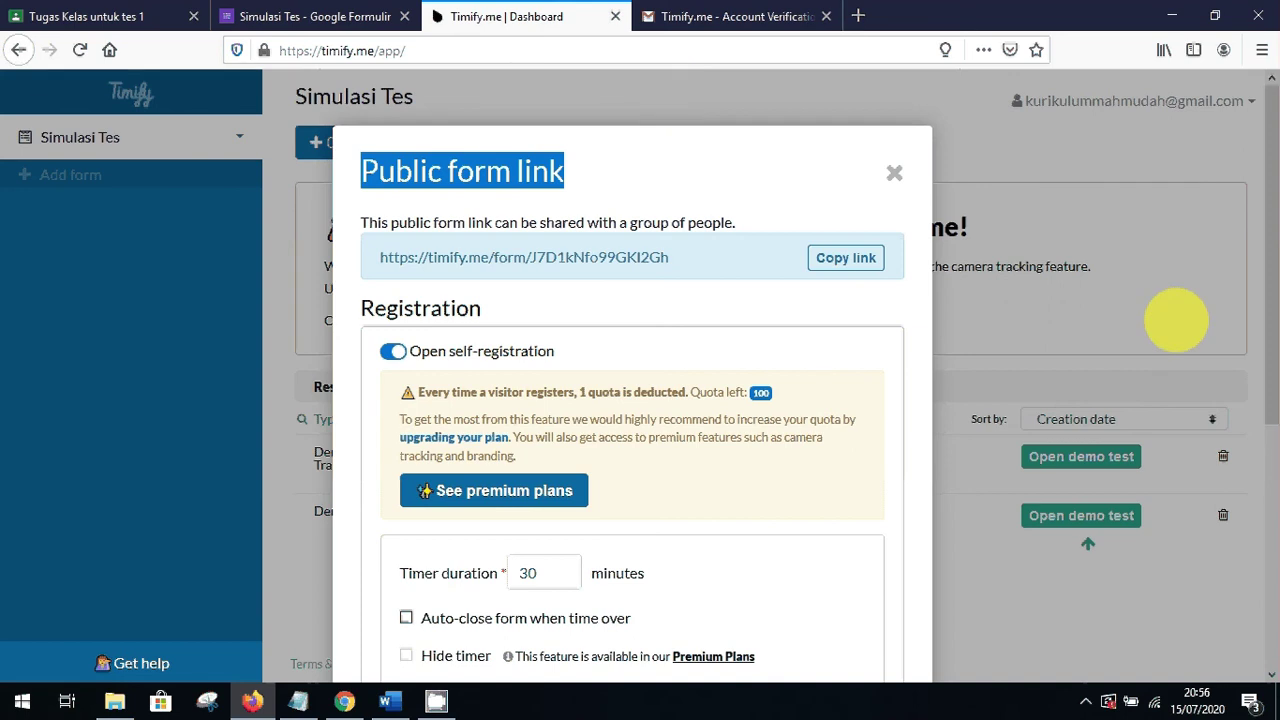
pyautogui.click(1176, 320)
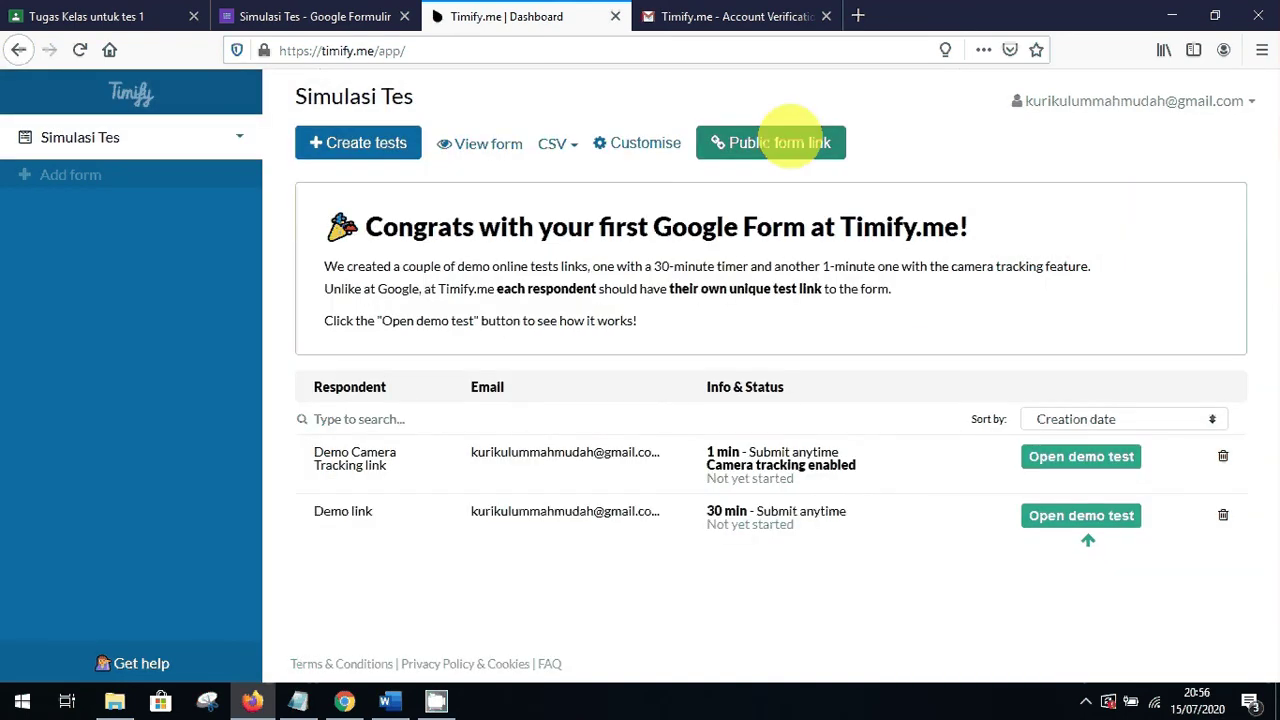
pyautogui.click(789, 143)
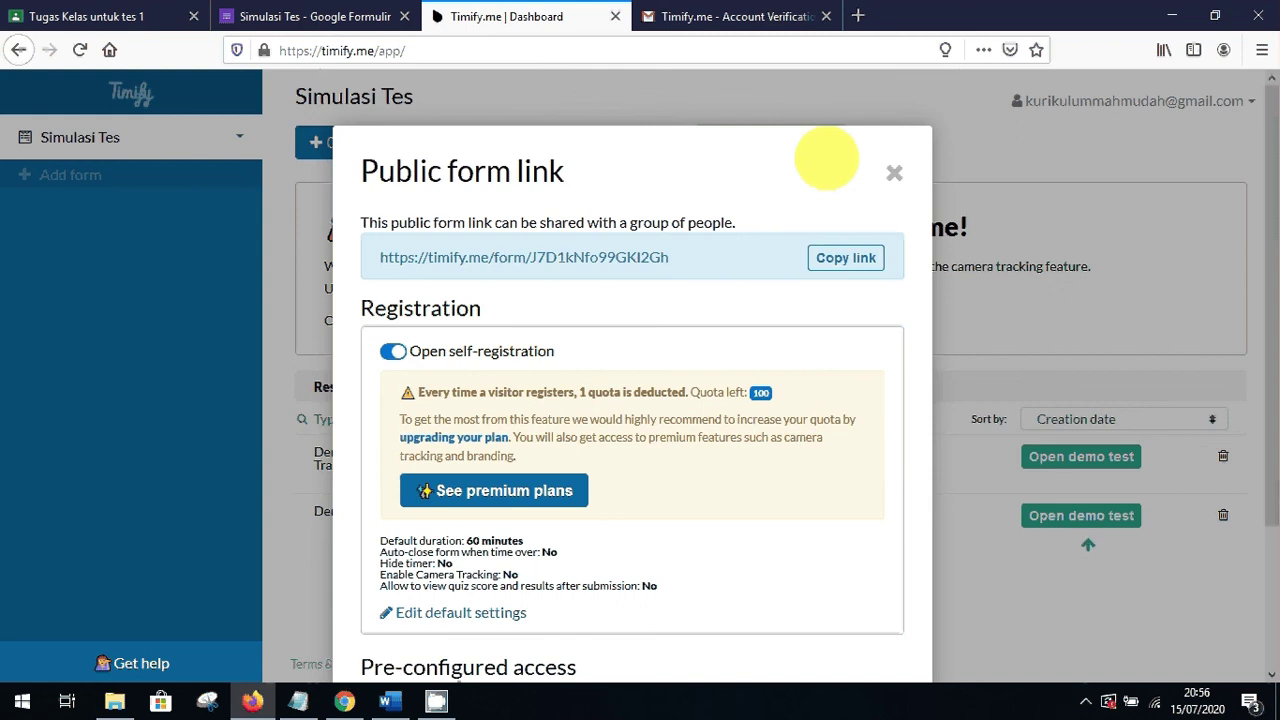
# Step: Change the default timer from 60 to 20 minutes, tick Auto-close form when time over, and save
pyautogui.hotkey('ctrl', '-')
pyautogui.hotkey('ctrl', '-')
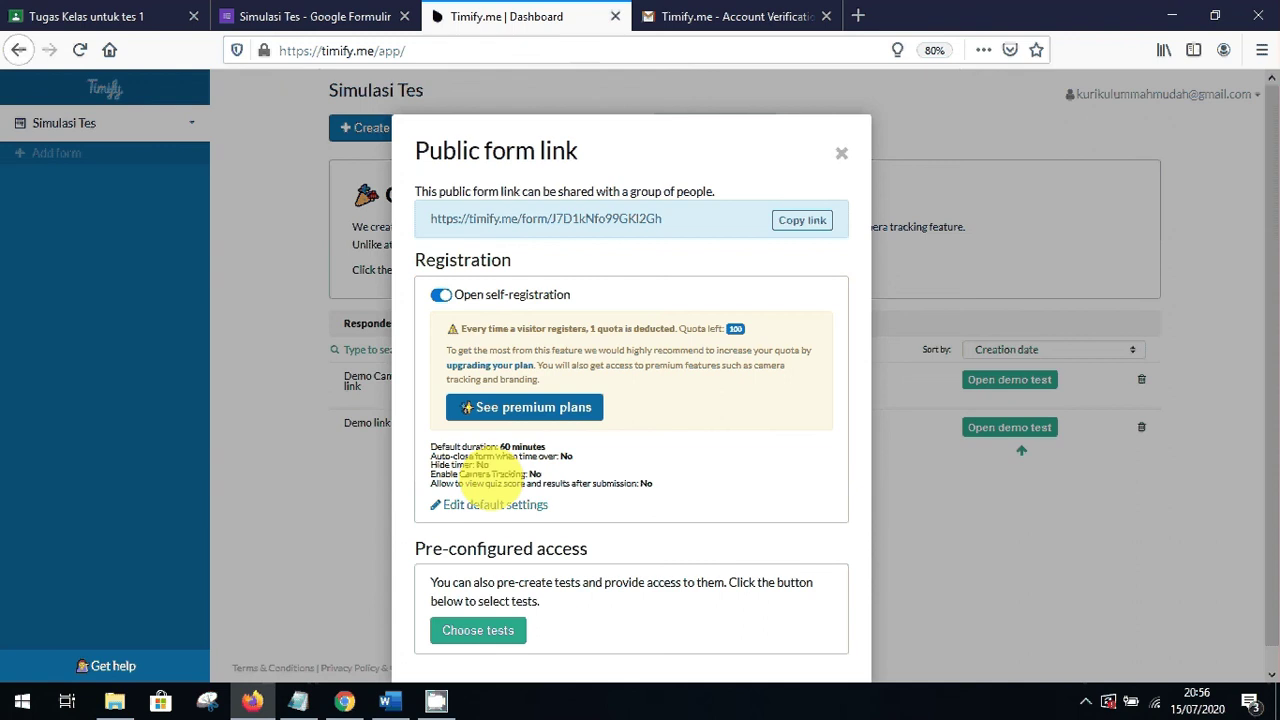
pyautogui.click(480, 504)
pyautogui.moveTo(560, 471); pyautogui.dragTo(516, 471)
pyautogui.press('BackSpace')
pyautogui.write('20')
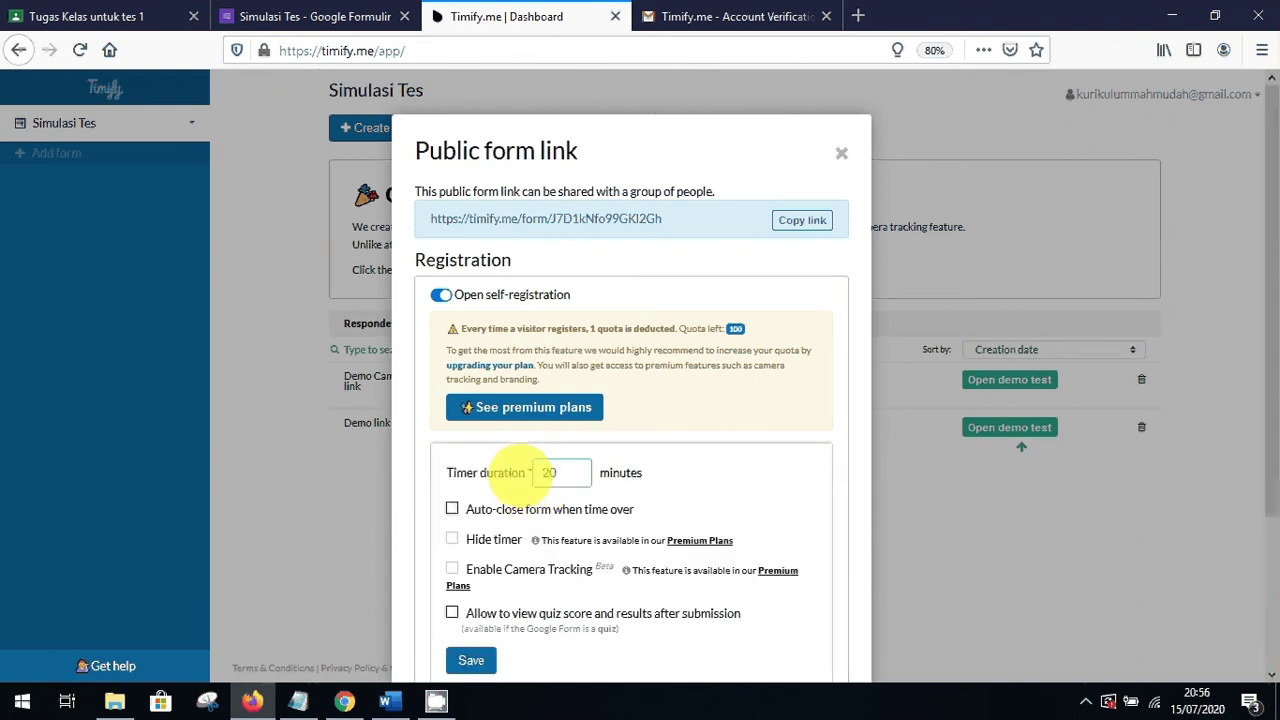
pyautogui.click(472, 662)
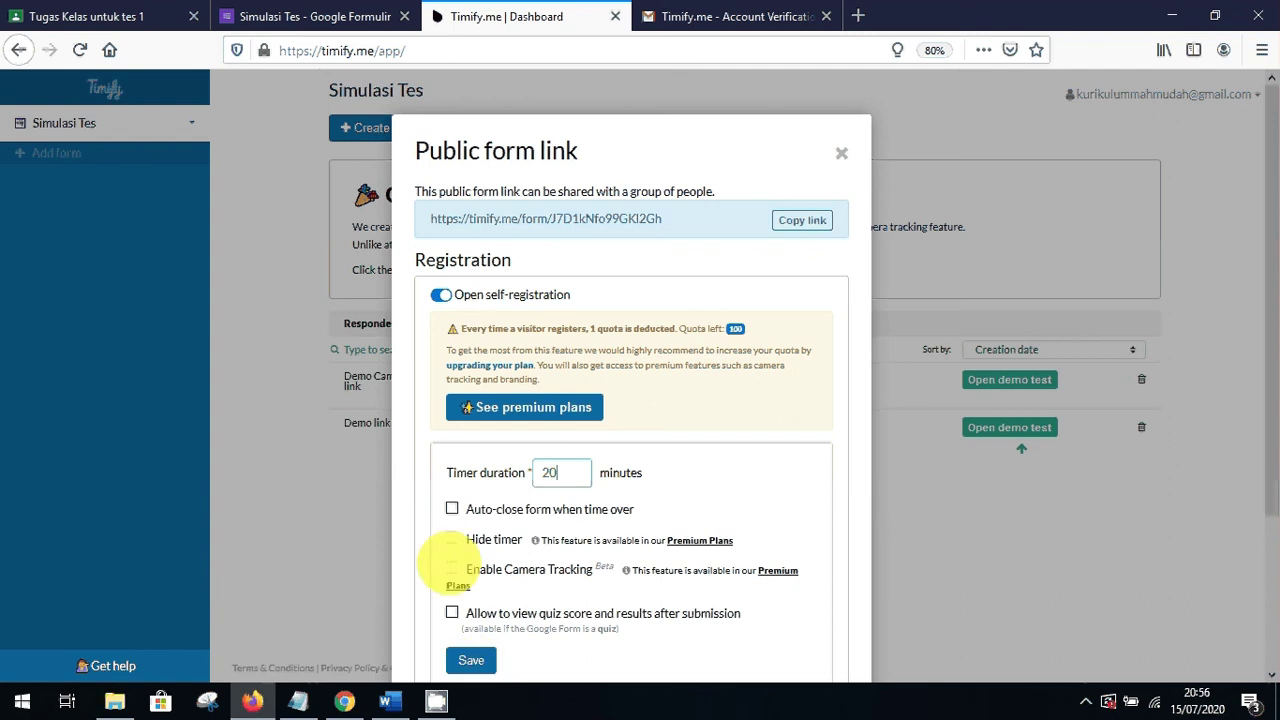
pyautogui.click(452, 509)
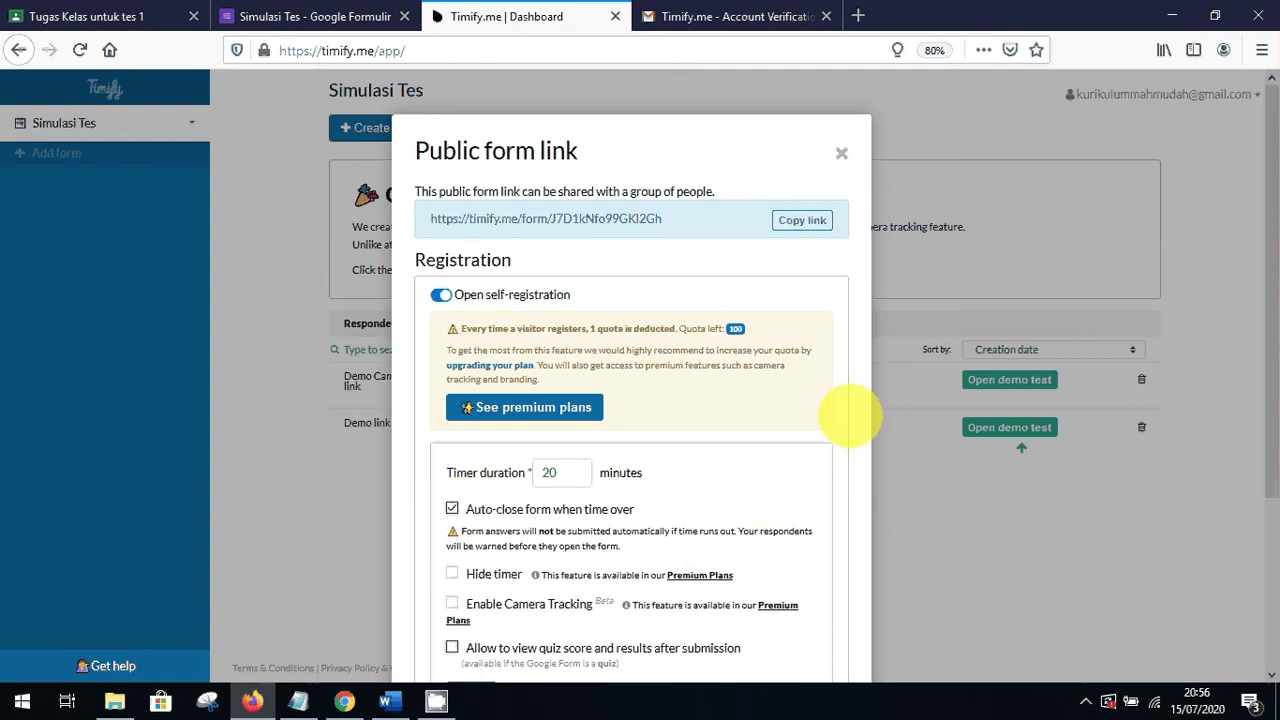
pyautogui.hotkey('ctrl', '-')
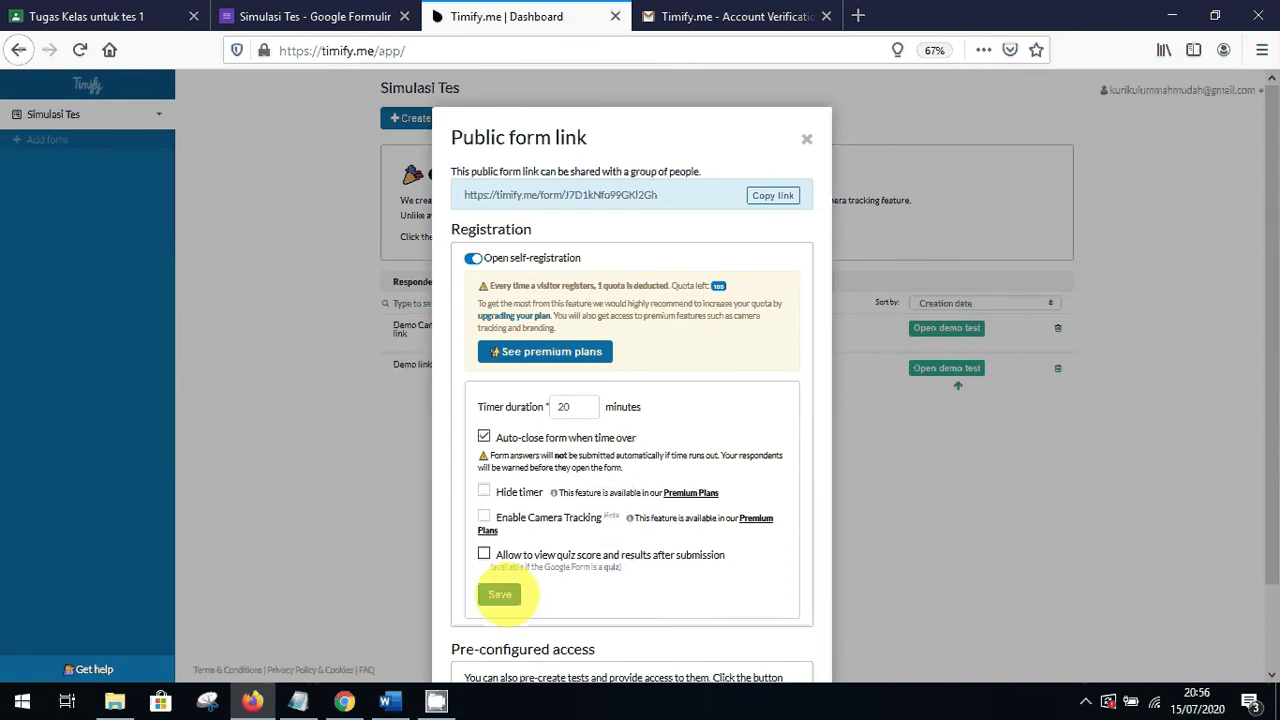
pyautogui.click(500, 594)
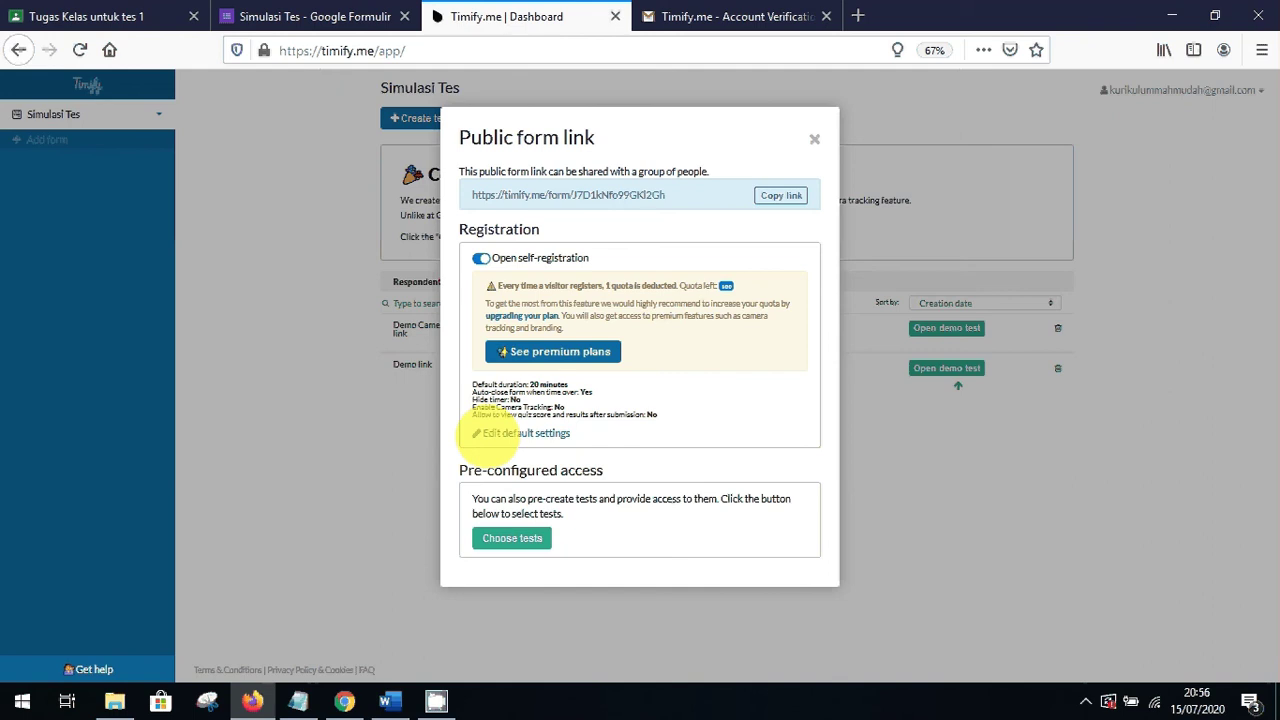
# Step: Check Choose tests and Create tests, close both, then copy the Simulasi Tes public form link
pyautogui.click(511, 540)
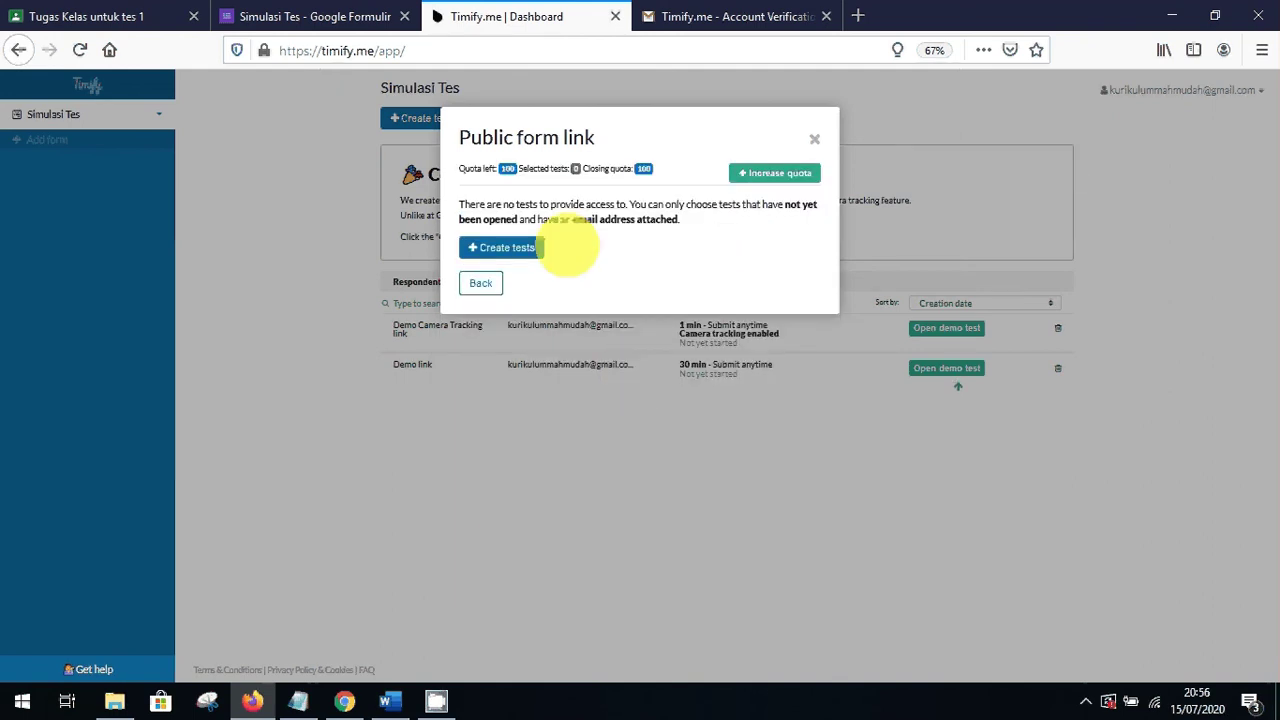
pyautogui.click(508, 248)
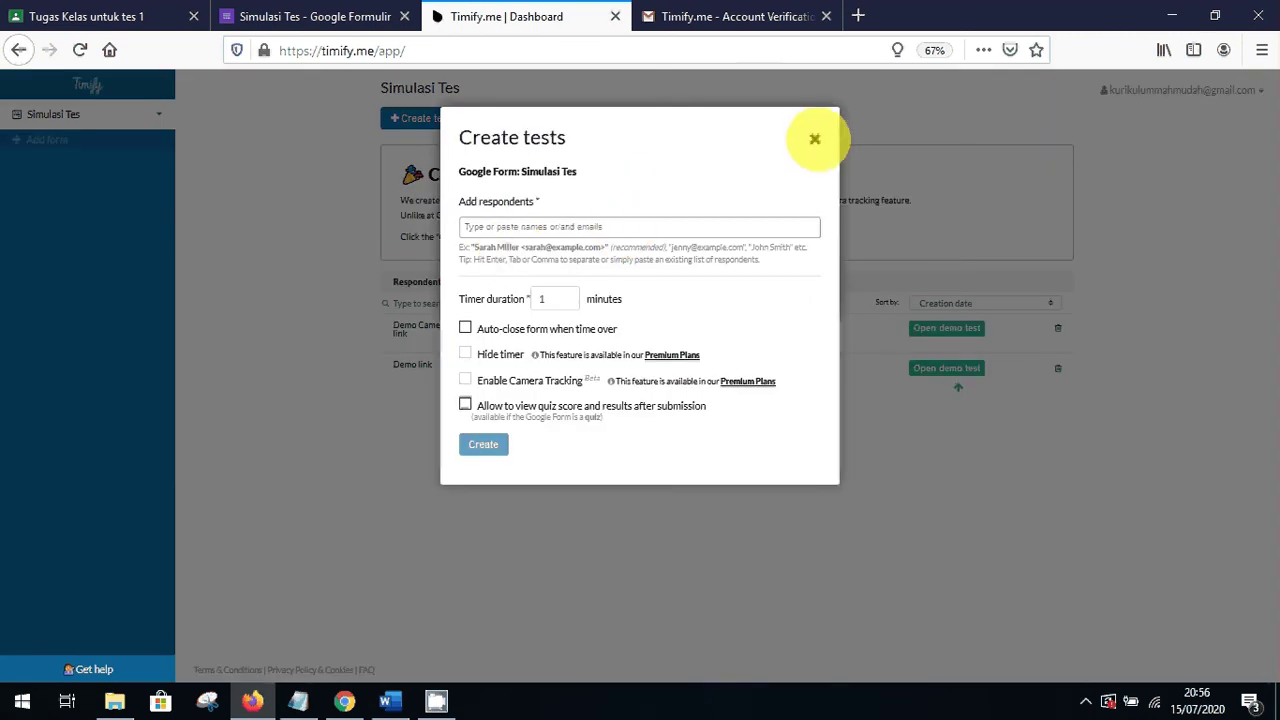
pyautogui.click(814, 139)
pyautogui.click(814, 139)
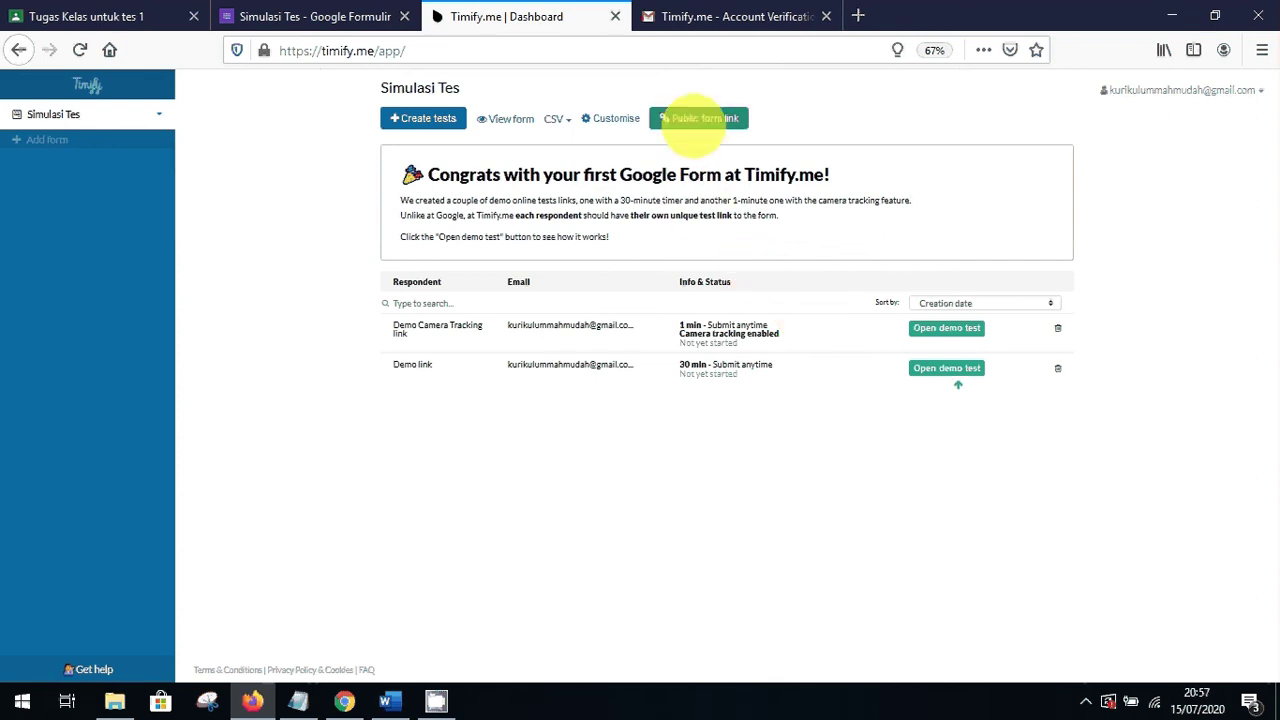
pyautogui.click(692, 120)
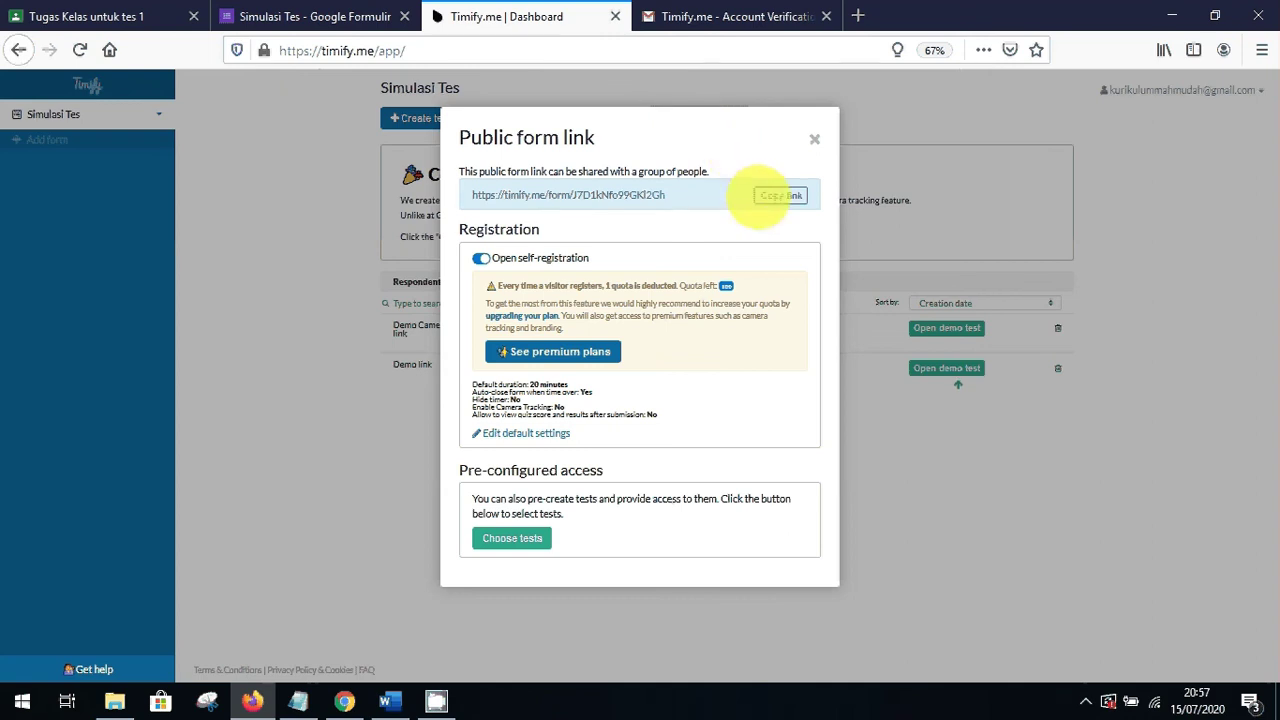
pyautogui.click(780, 195)
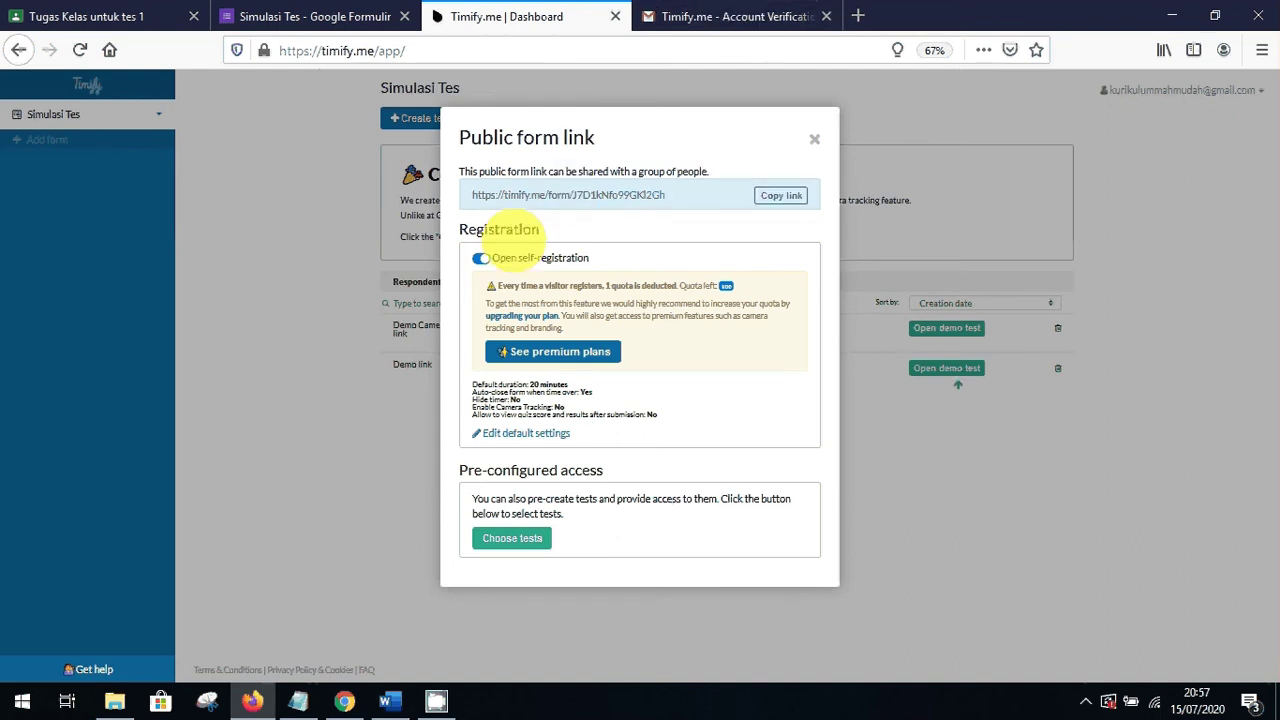
# Step: In Chrome, load the copied Timify.me form link in a new tab and sign in with Google
pyautogui.moveTo(344, 701)
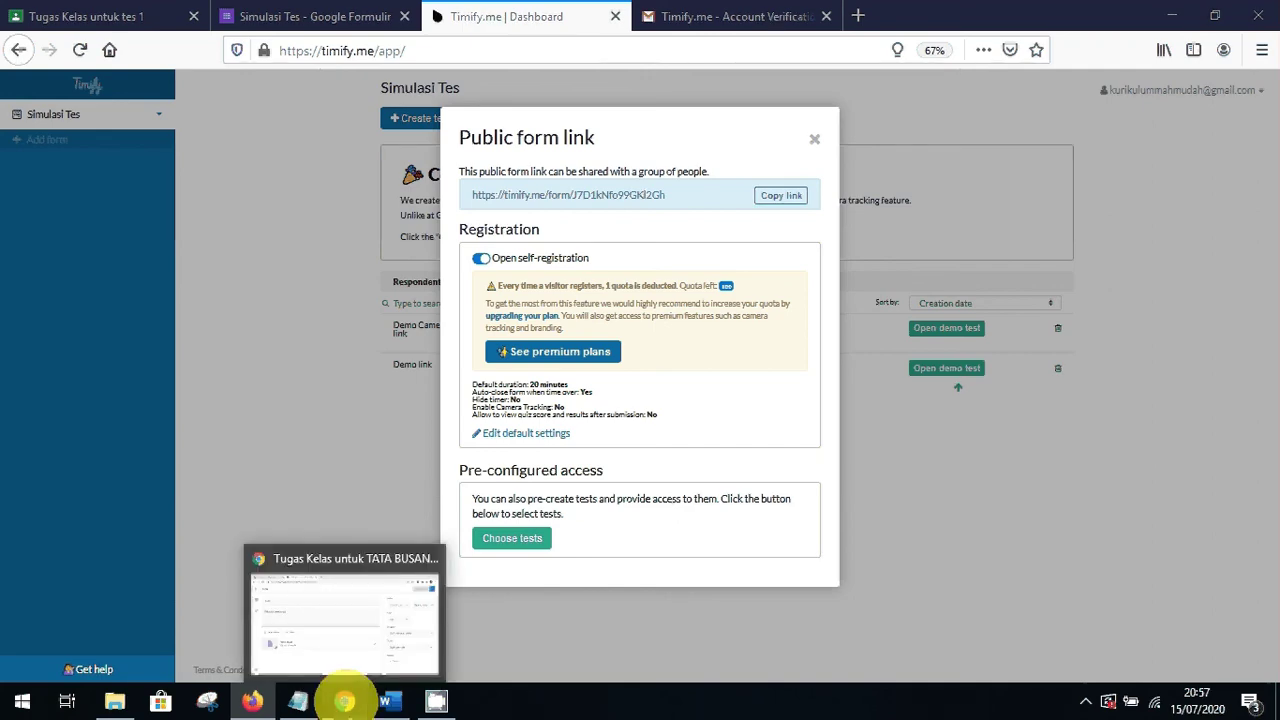
pyautogui.click(344, 612)
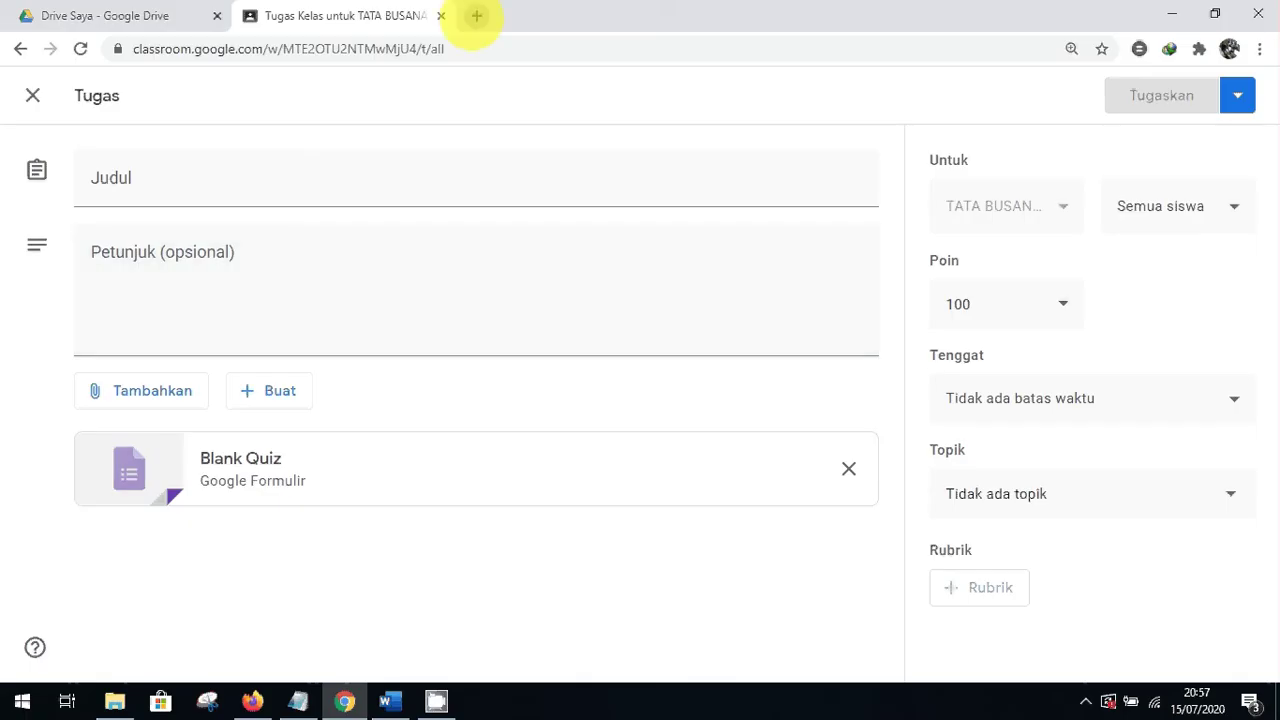
pyautogui.click(477, 16)
pyautogui.click(472, 50)
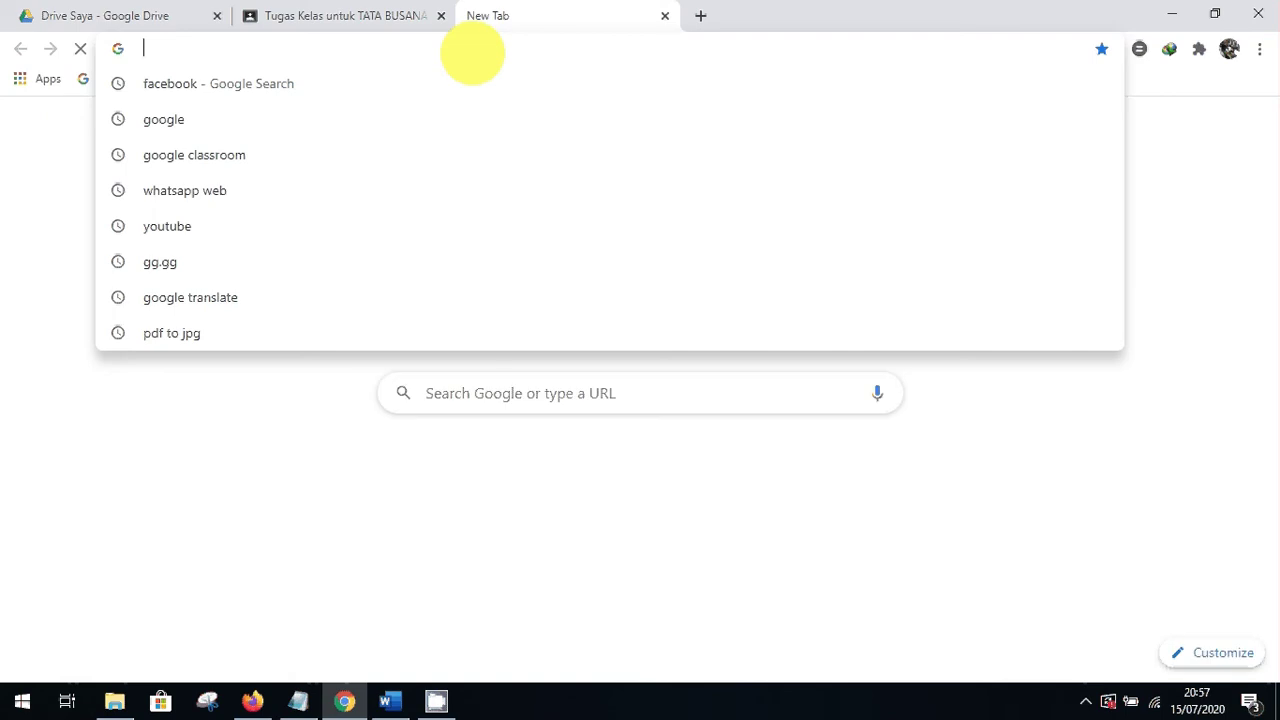
pyautogui.write('https://timify.me/form/J7D1kNfo99GKI2Gh')
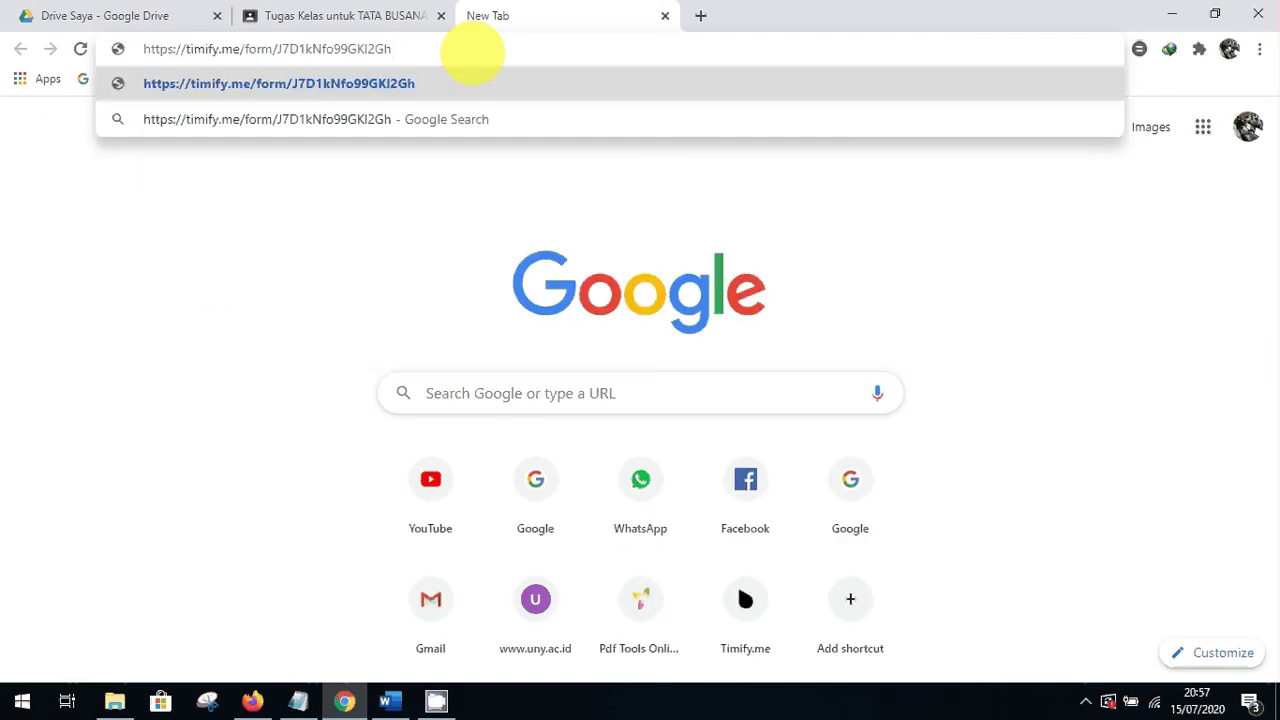
pyautogui.press('Return')
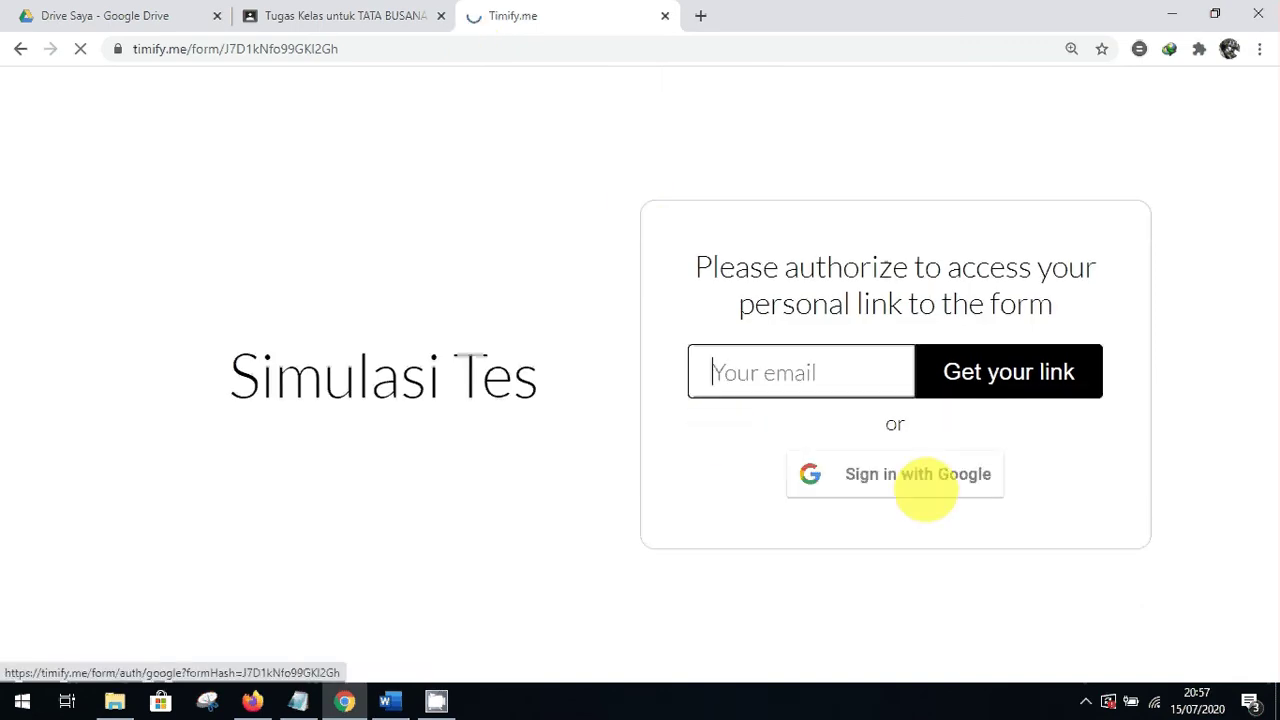
pyautogui.click(900, 474)
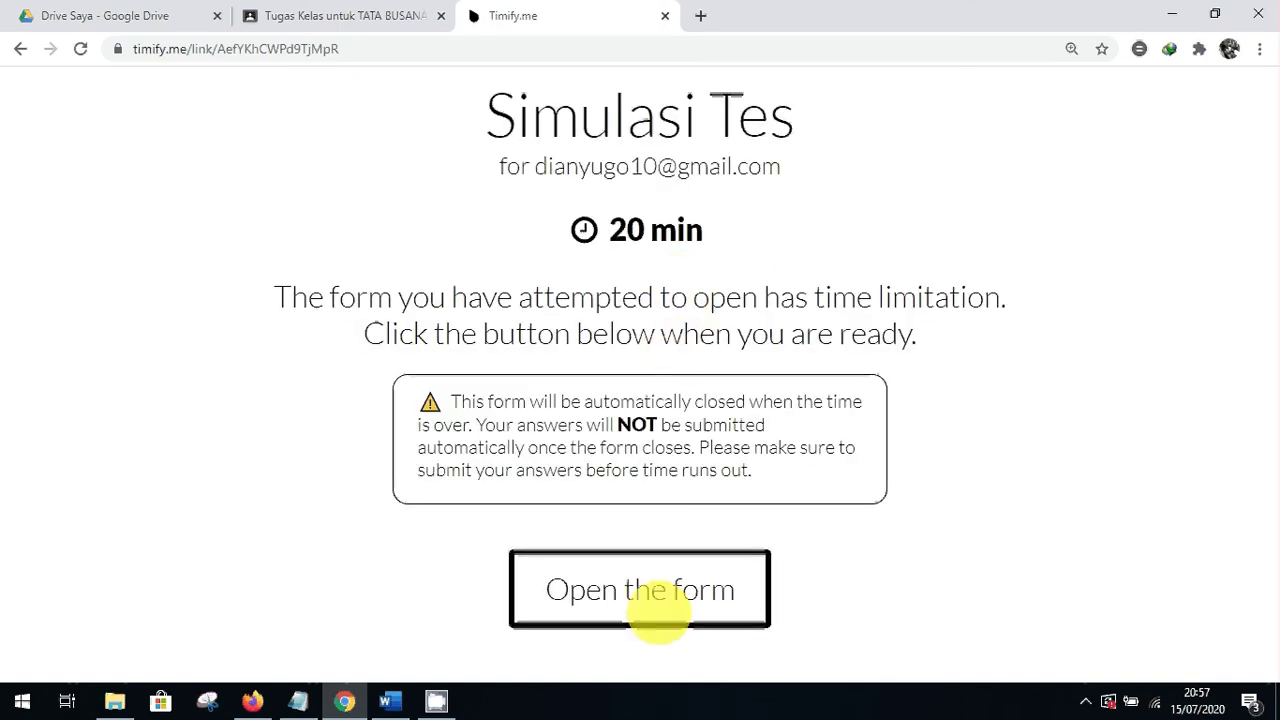
# Step: Start the timed Simulasi Tes form and enter the LOGIN value and student's full name
pyautogui.click(651, 588)
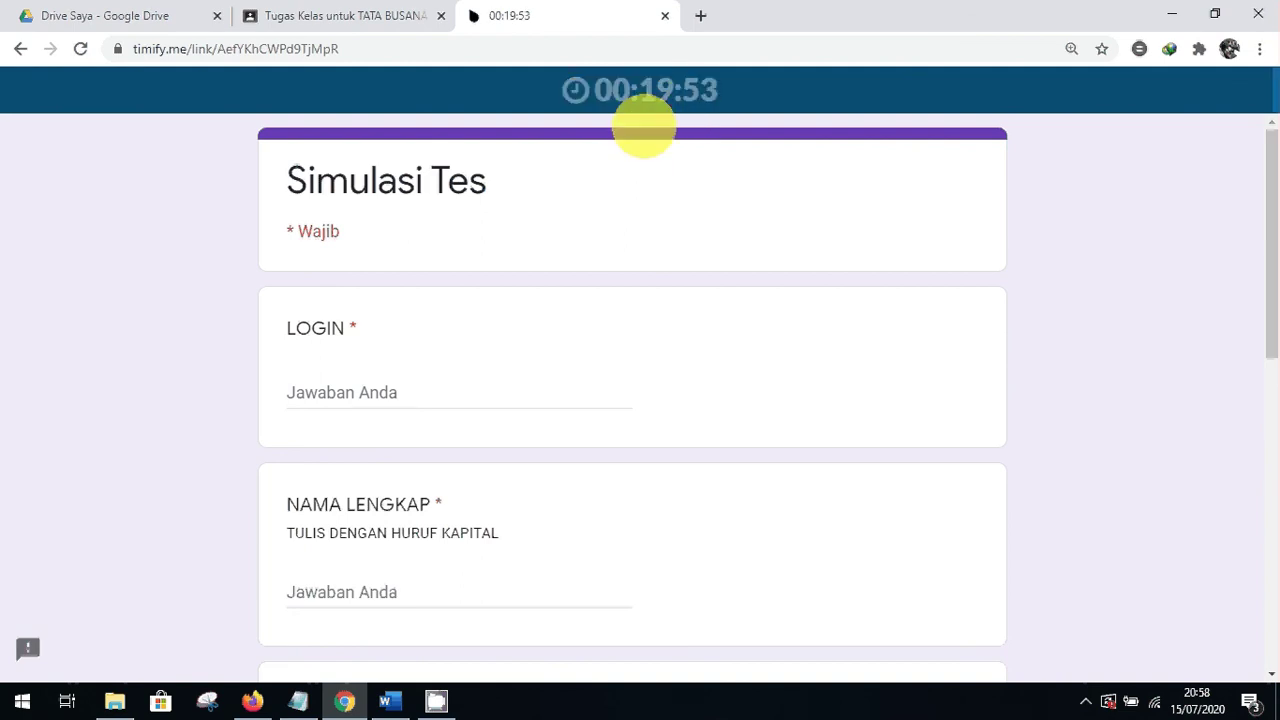
pyautogui.click(357, 394)
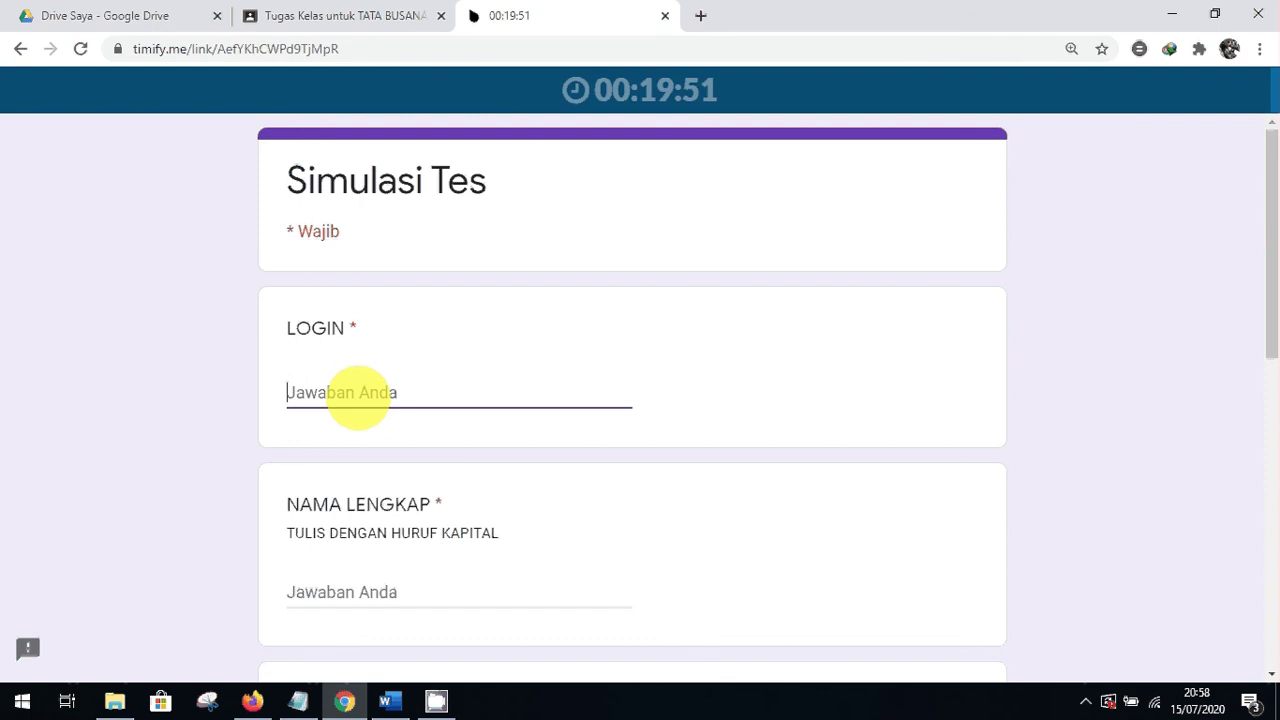
pyautogui.write('1234')
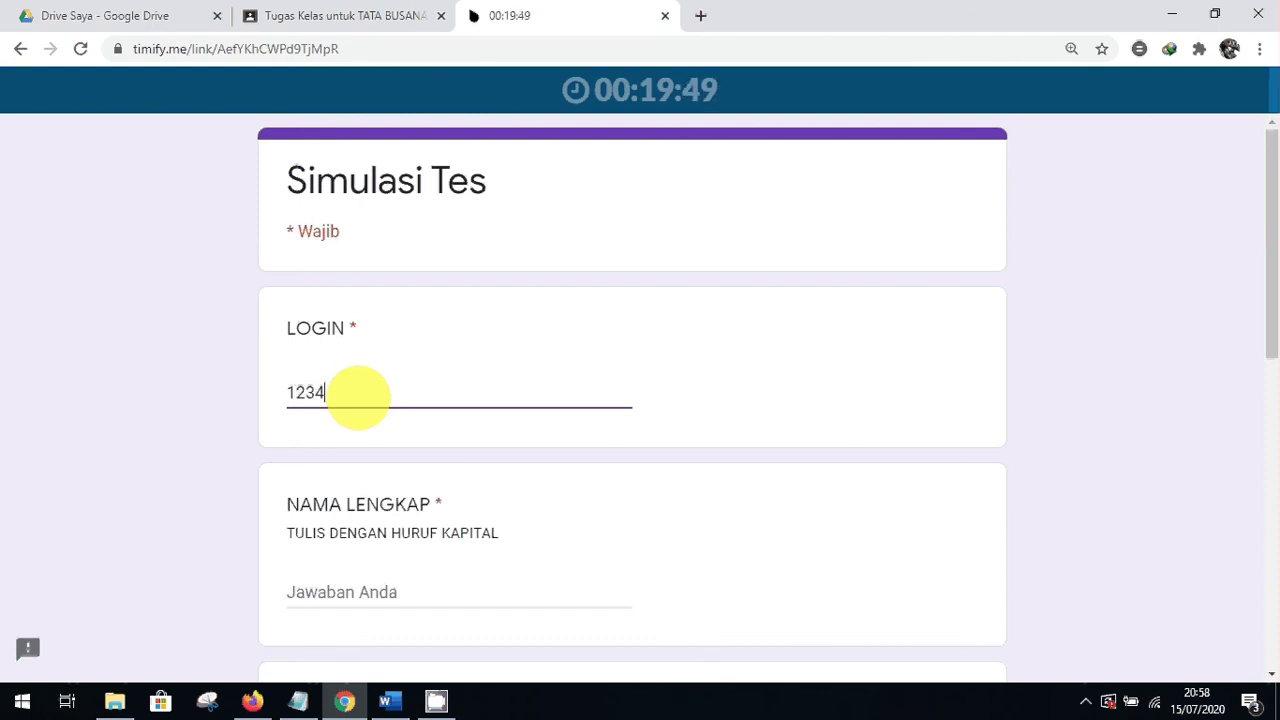
pyautogui.write('56')
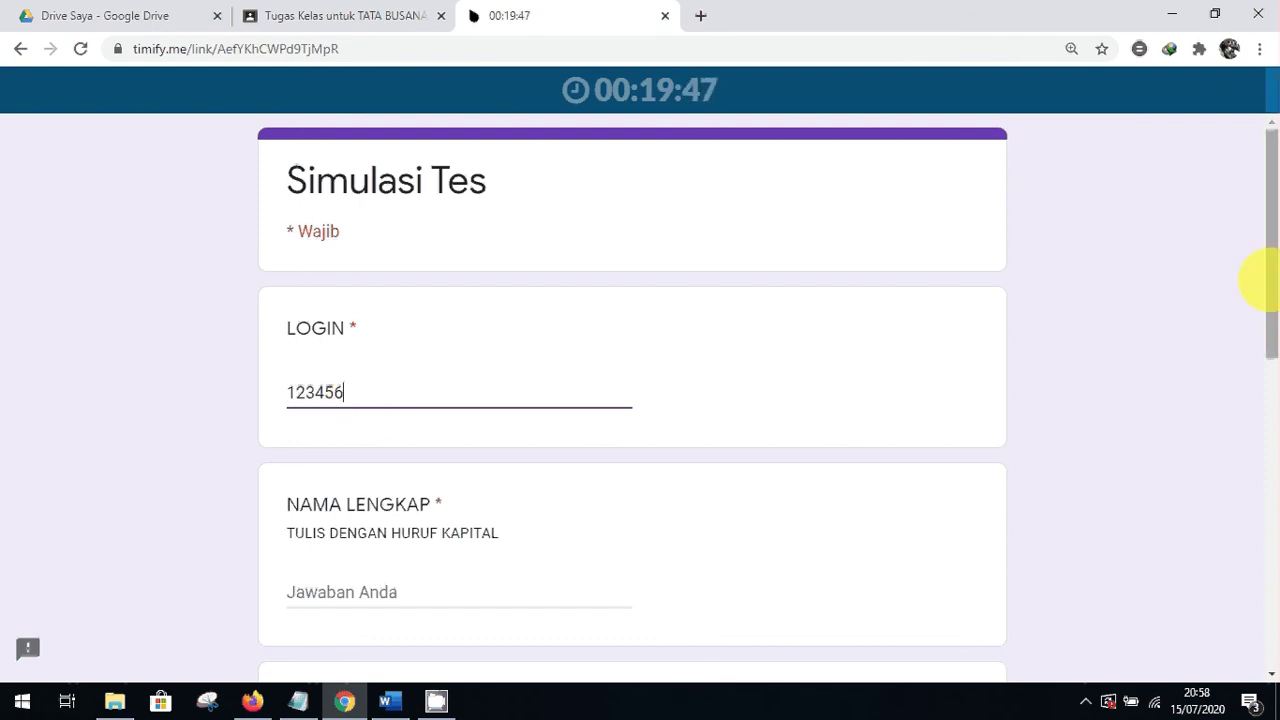
pyautogui.moveTo(1262, 277); pyautogui.dragTo(1262, 371)
pyautogui.click(346, 318)
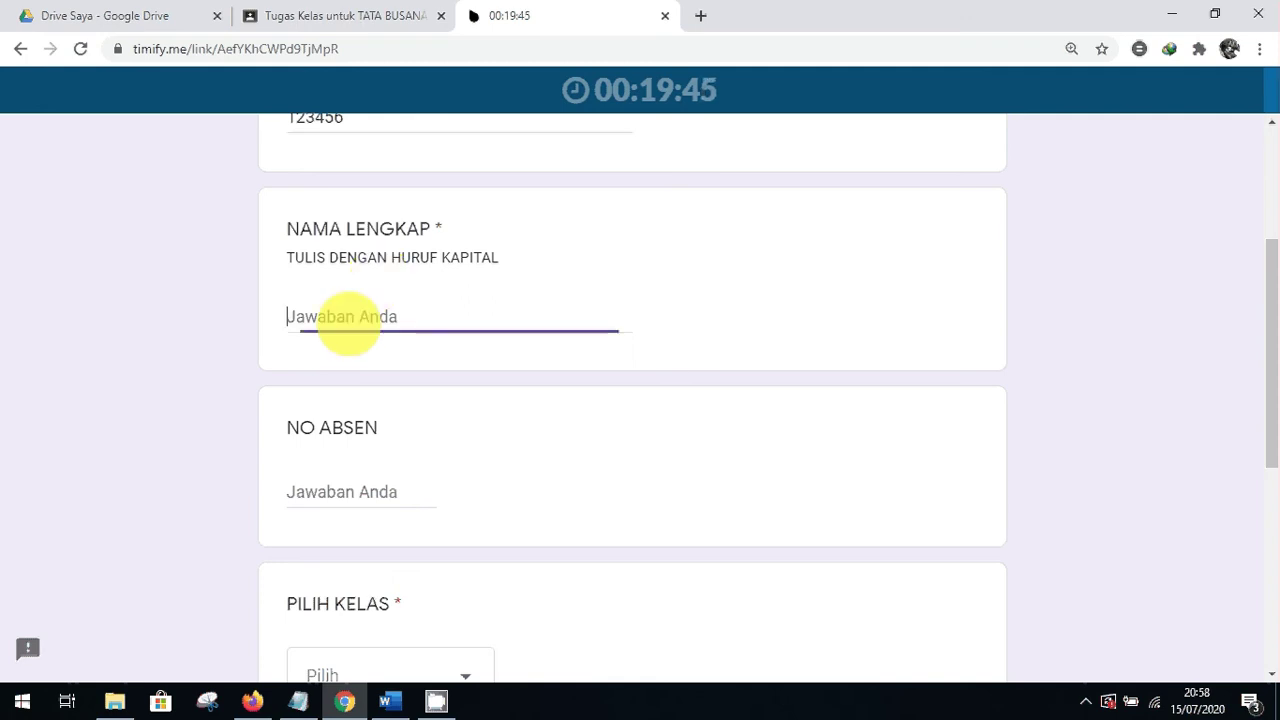
pyautogui.write('andi')
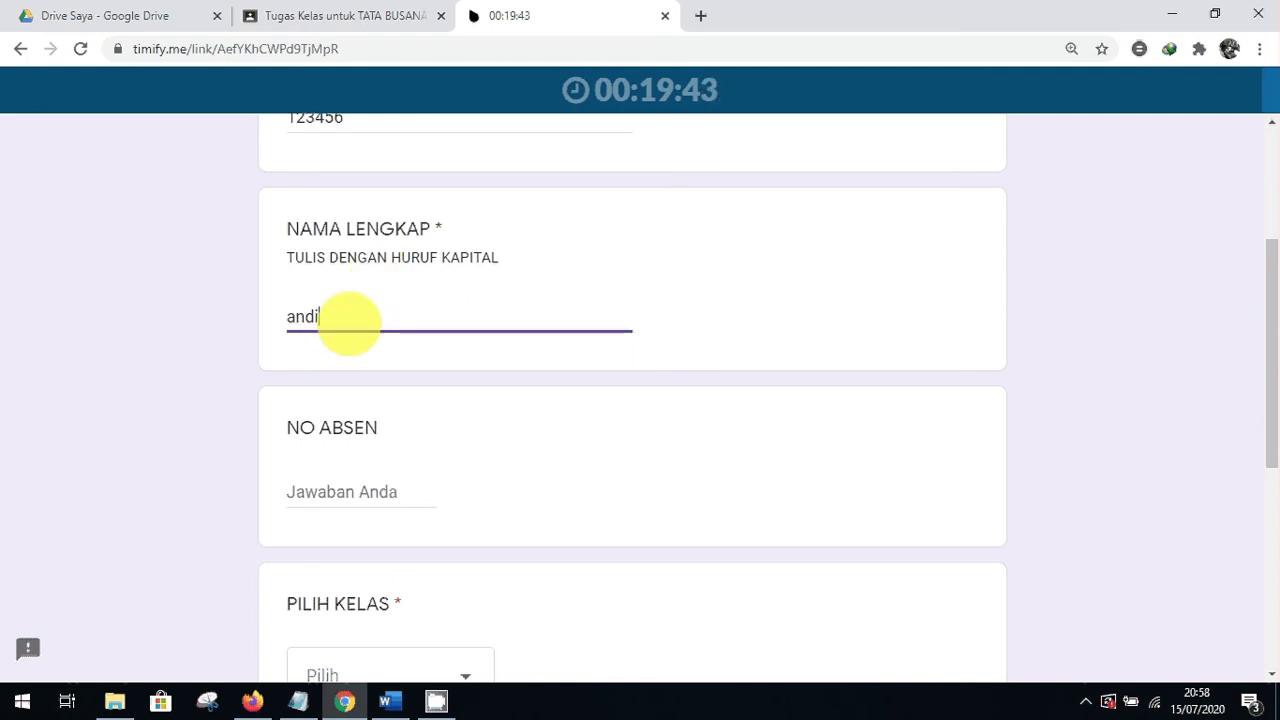
# Step: Fill NO ABSEN 1, class X TITL 1 and exam date 12/07/2020, then go to the next page
pyautogui.click(314, 491)
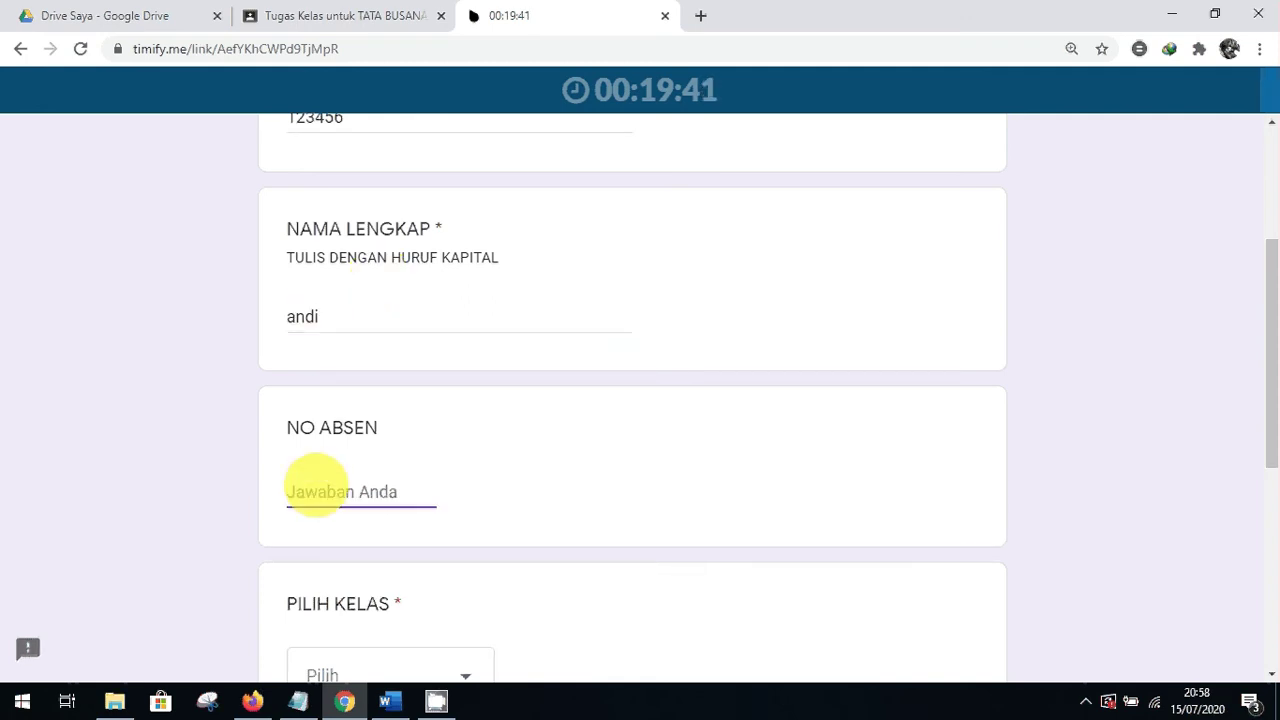
pyautogui.write('1')
pyautogui.scroll(-2, 621, 410)
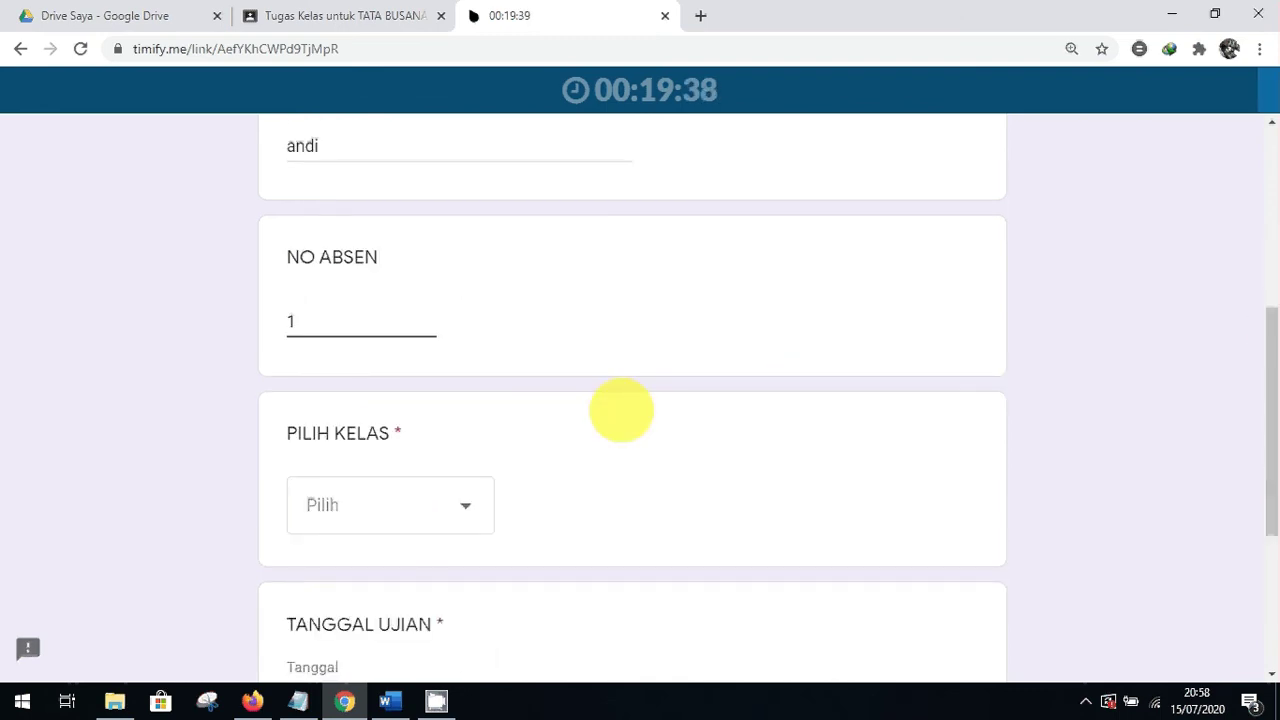
pyautogui.click(394, 500)
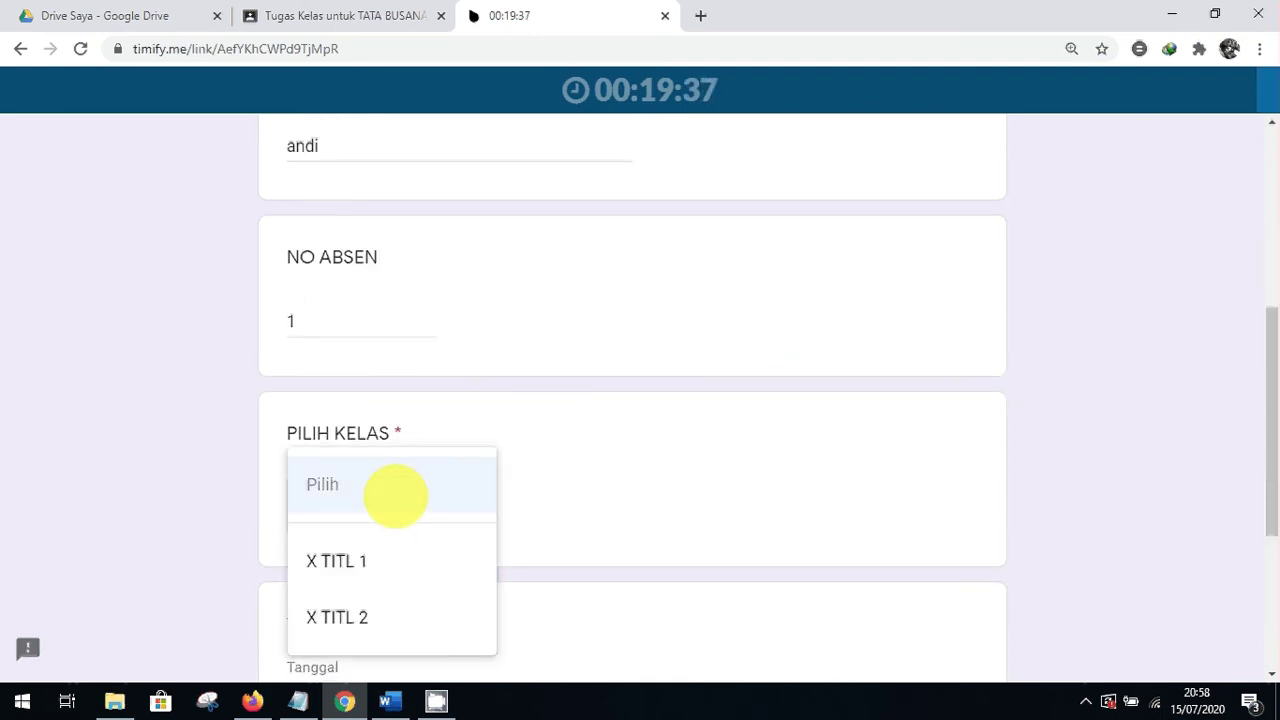
pyautogui.click(363, 558)
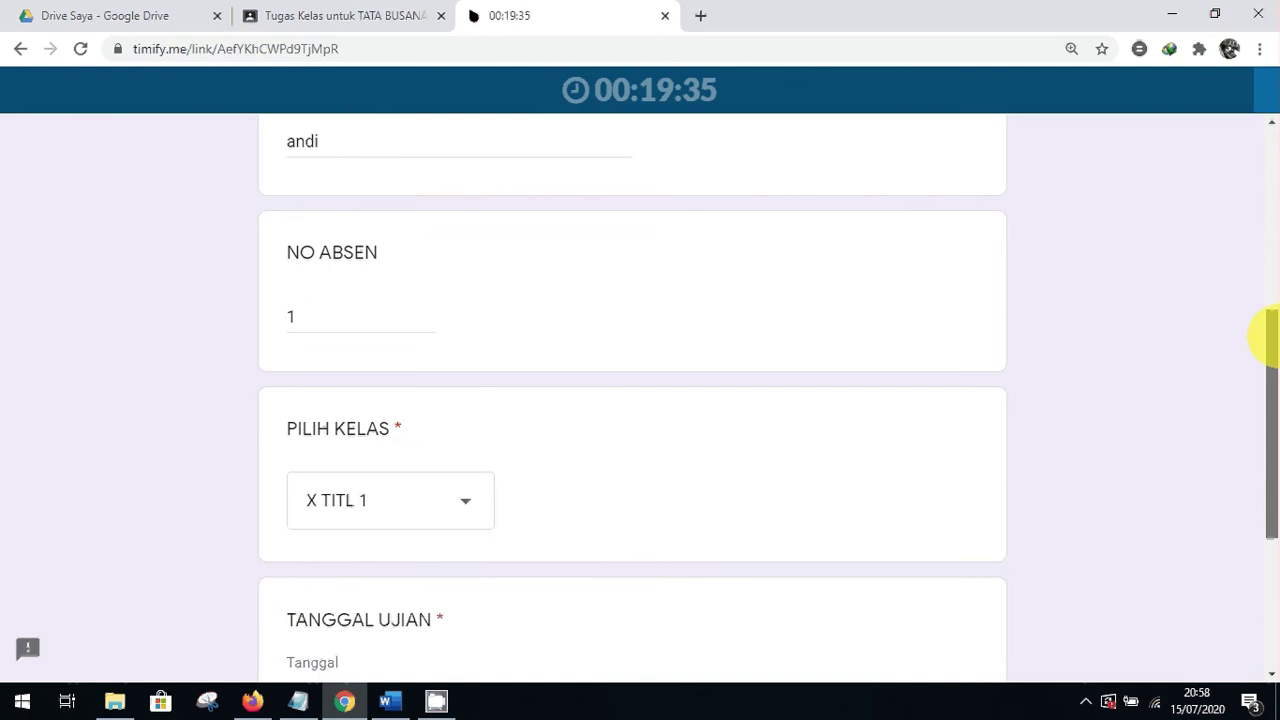
pyautogui.scroll(-2, 320, 567)
pyautogui.click(298, 540)
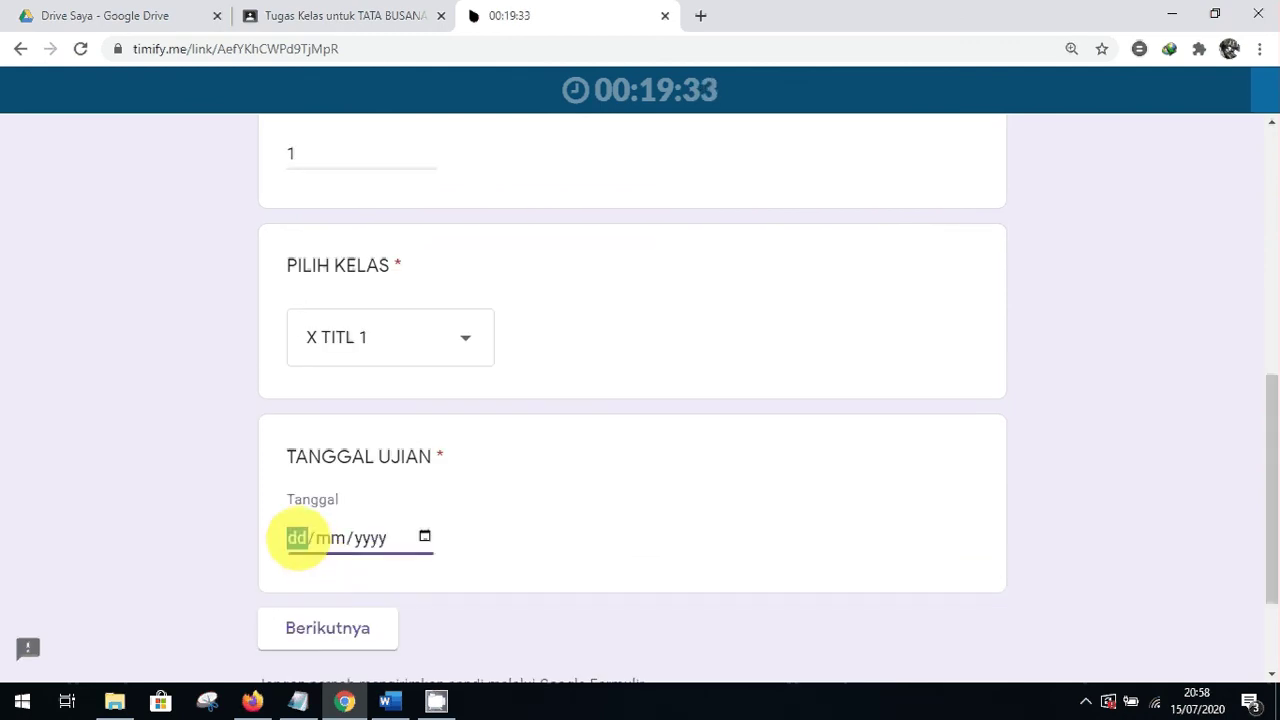
pyautogui.write('12/')
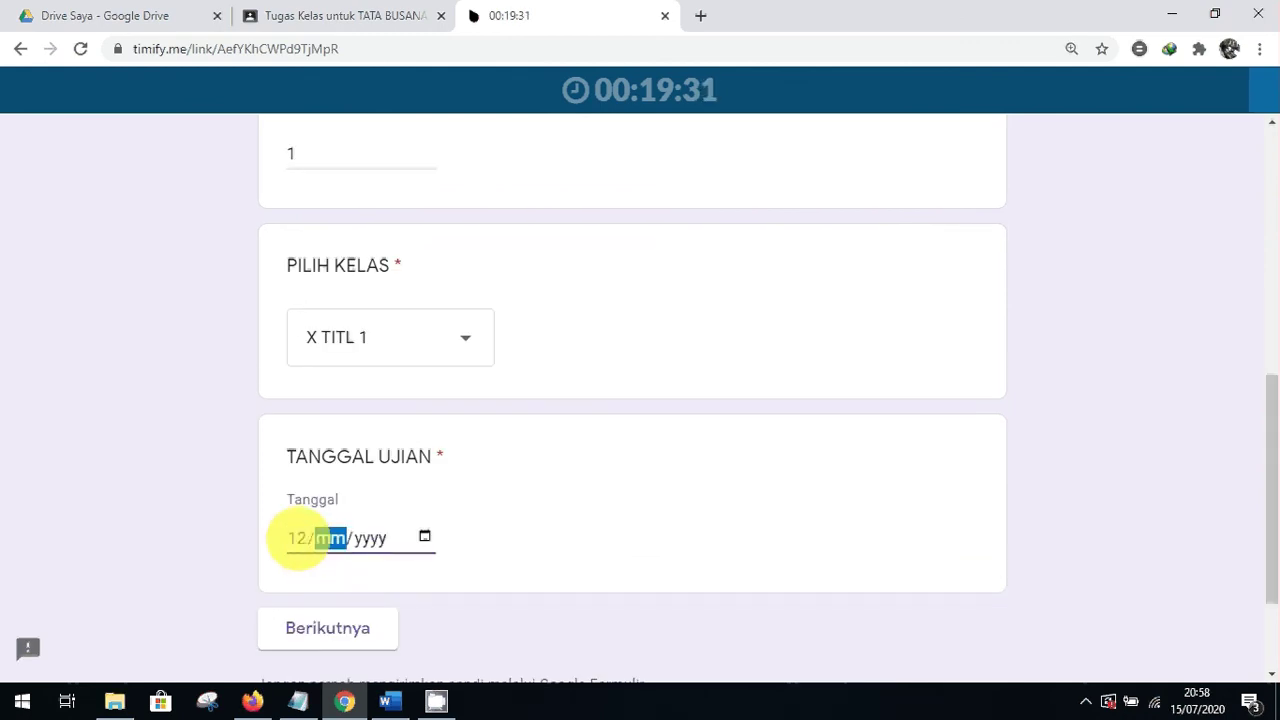
pyautogui.write('07/')
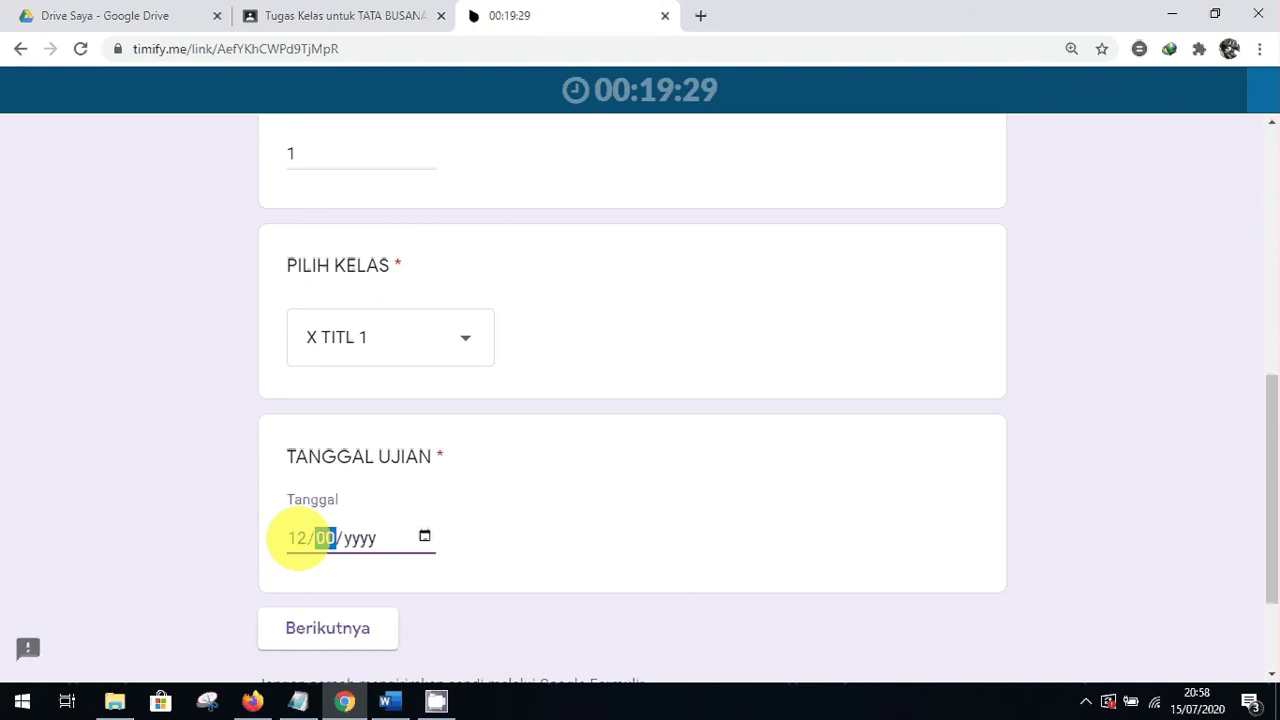
pyautogui.write('202')
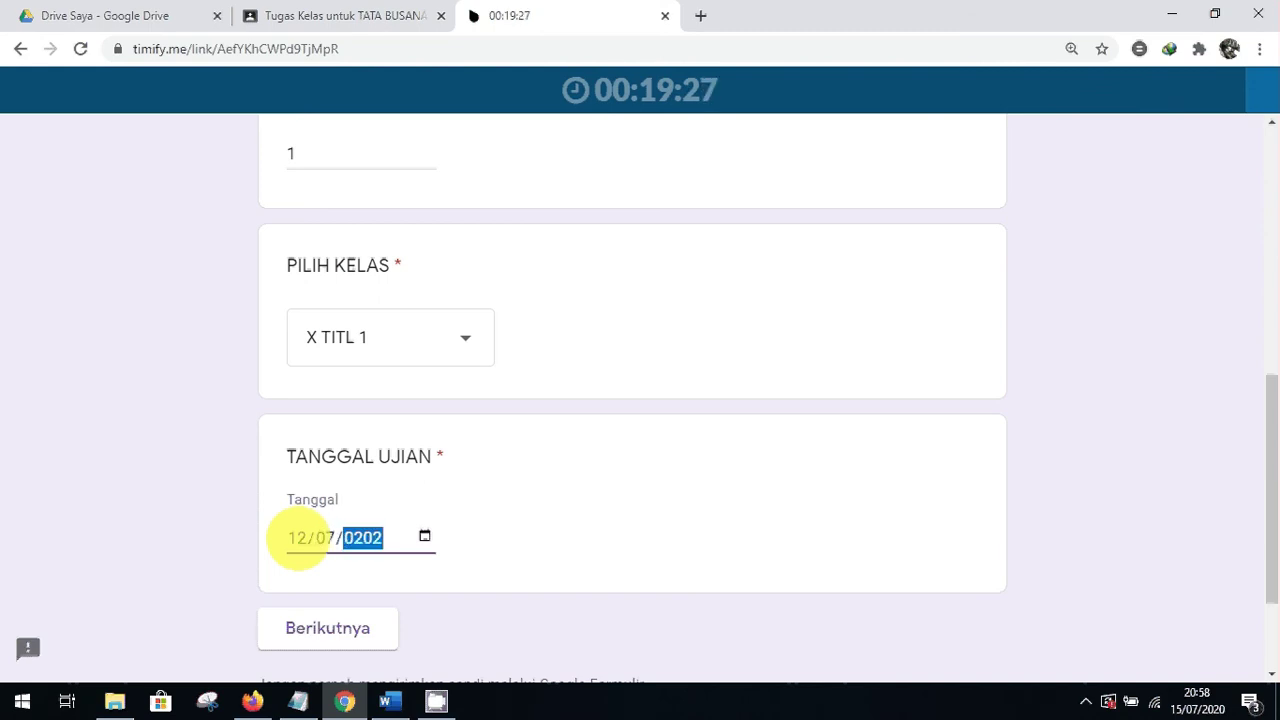
pyautogui.write('0')
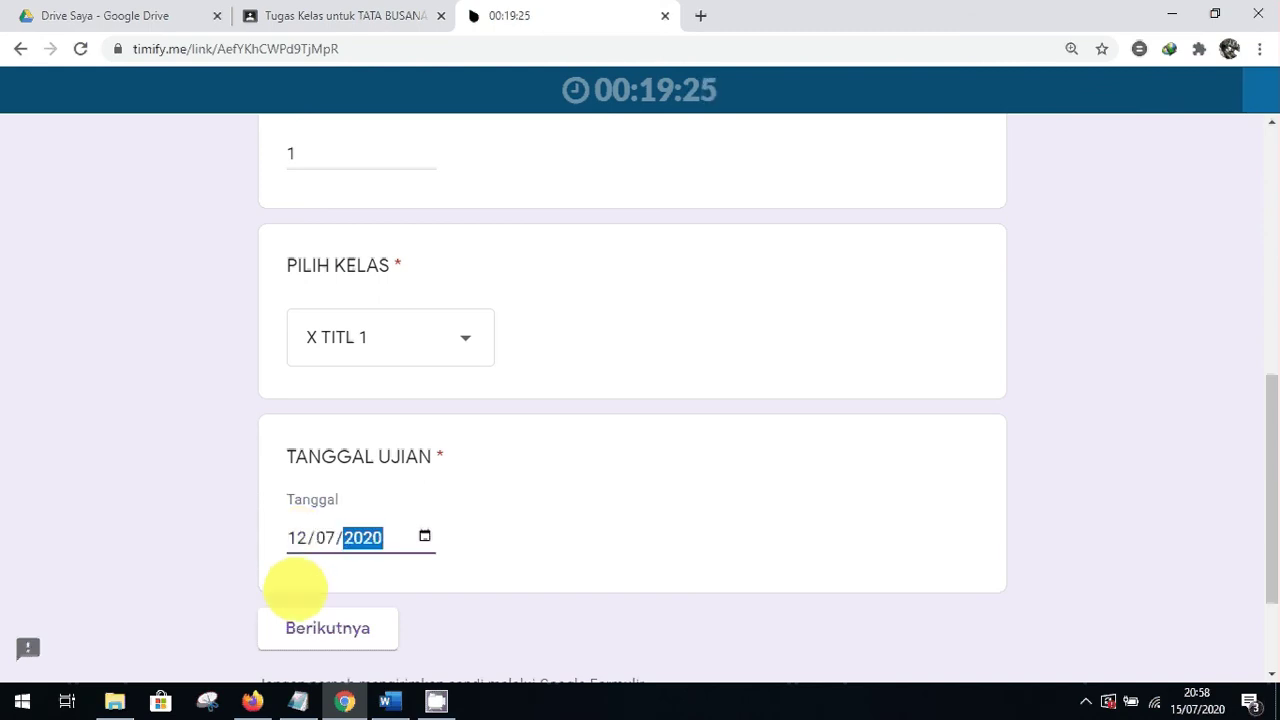
pyautogui.click(322, 616)
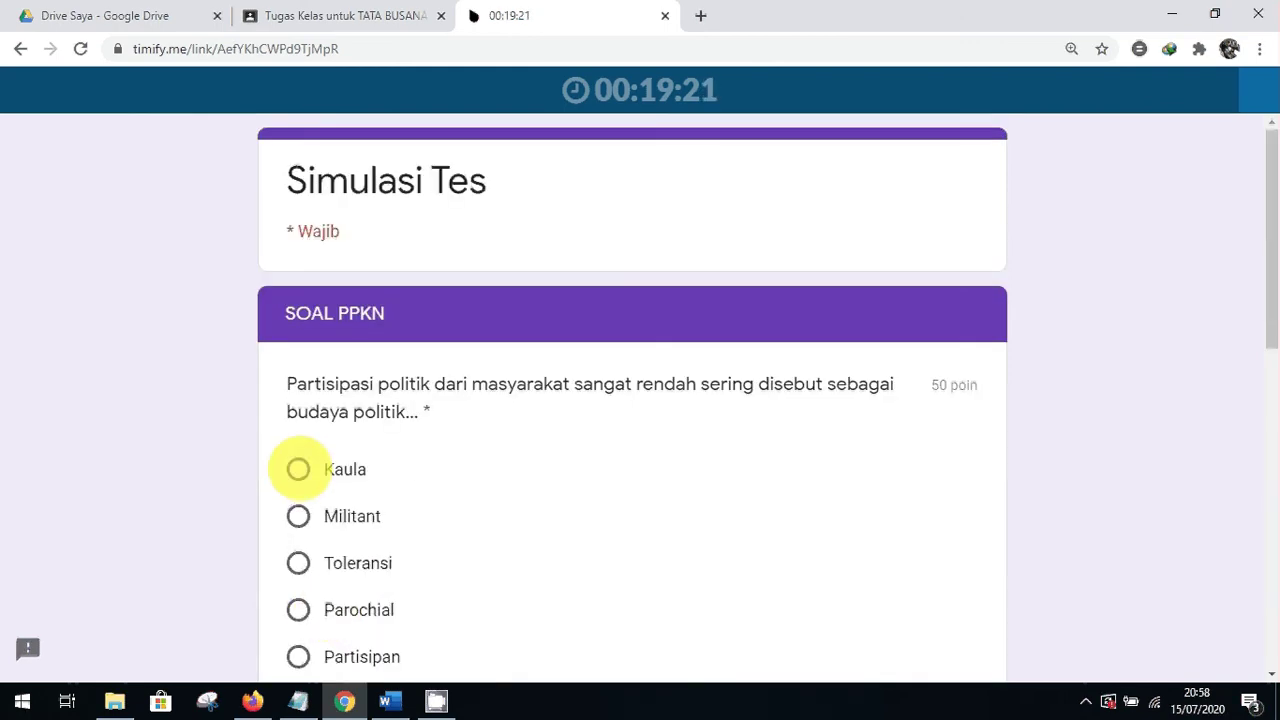
# Step: Answer the two PPKN questions with Kaula and Kepercayaanpolitik
pyautogui.click(298, 469)
pyautogui.scroll(-3, 298, 600)
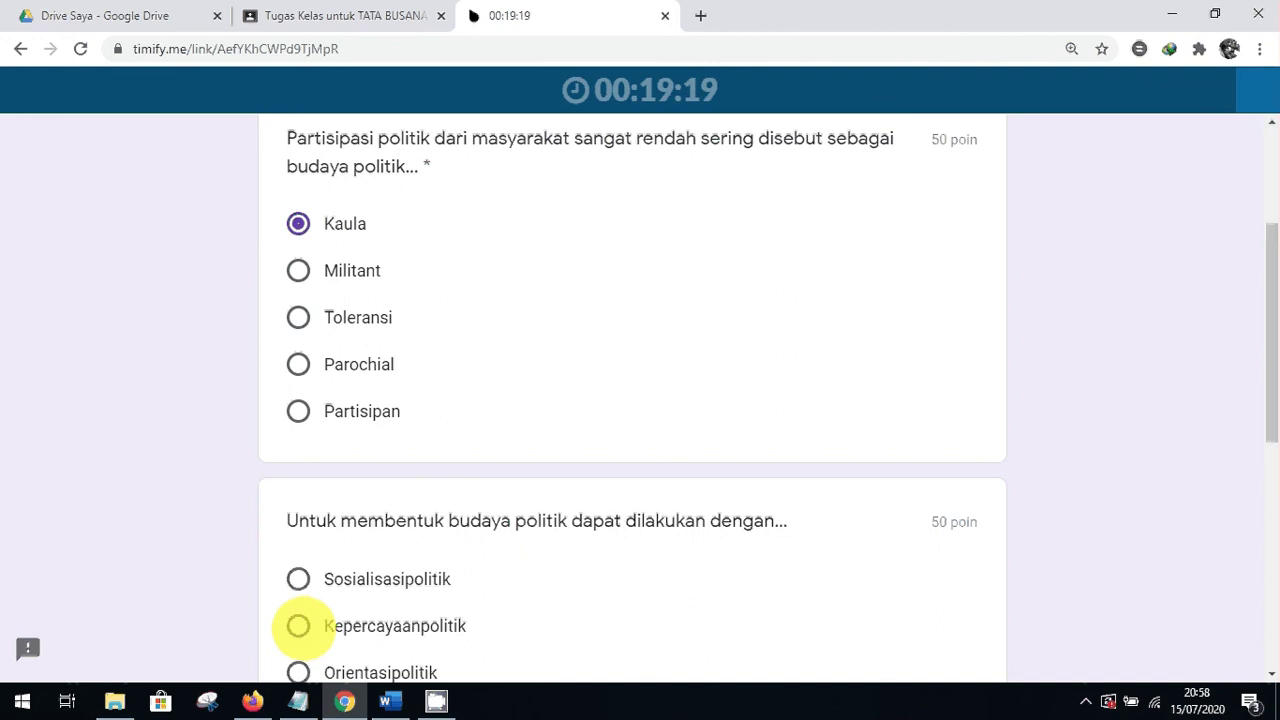
pyautogui.click(298, 626)
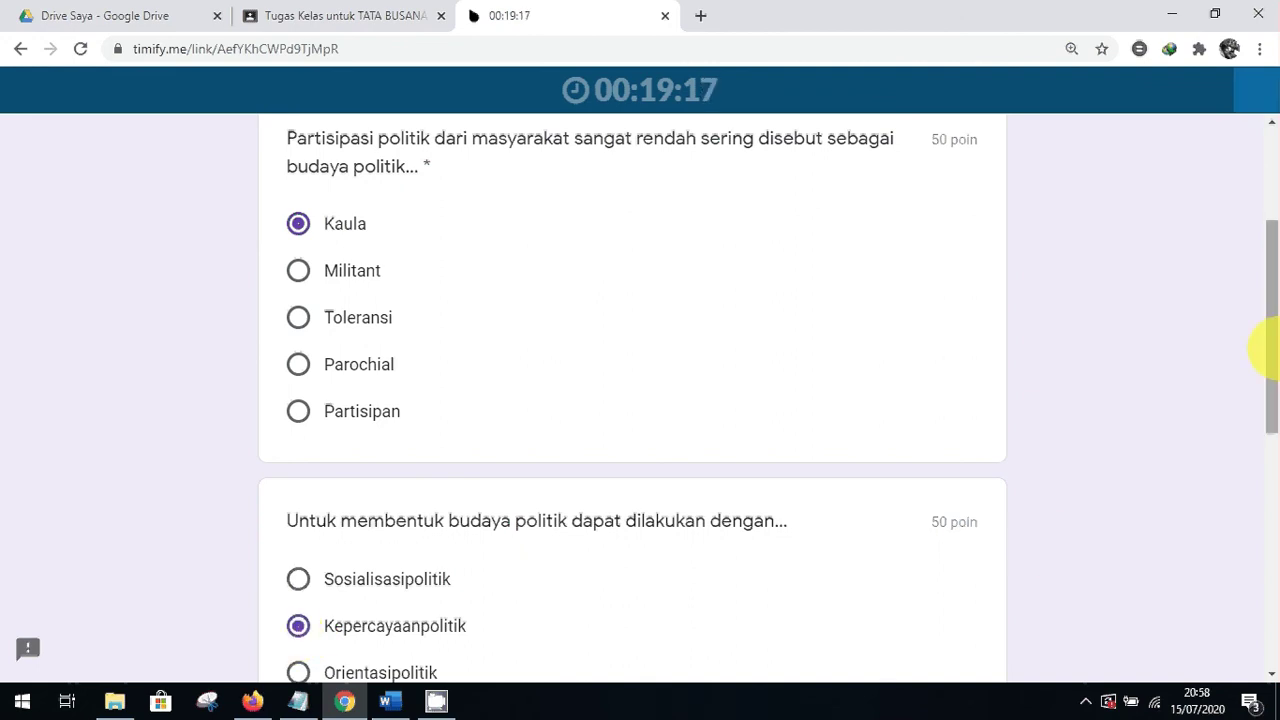
# Step: Submit the Simulasi Tes form with Kirim, then reveal the hidden taskbar icons
pyautogui.scroll(-6, 648, 548)
pyautogui.click(443, 472)
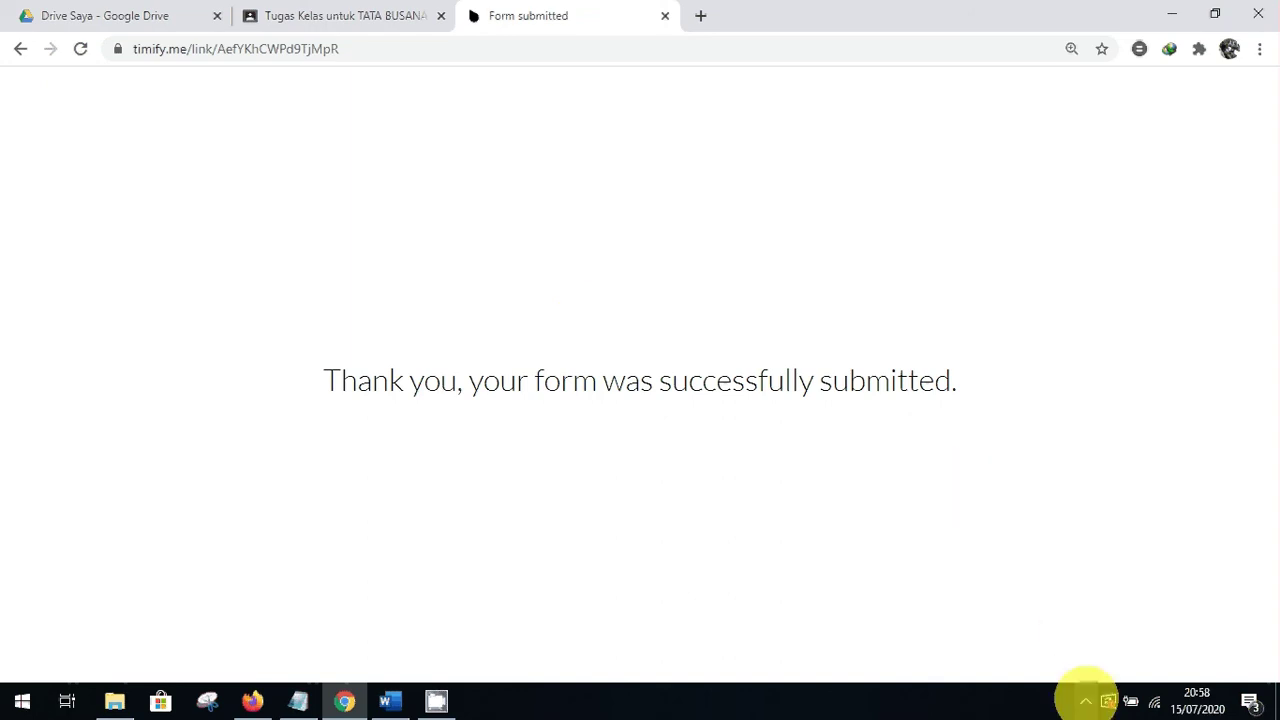
pyautogui.click(1085, 700)
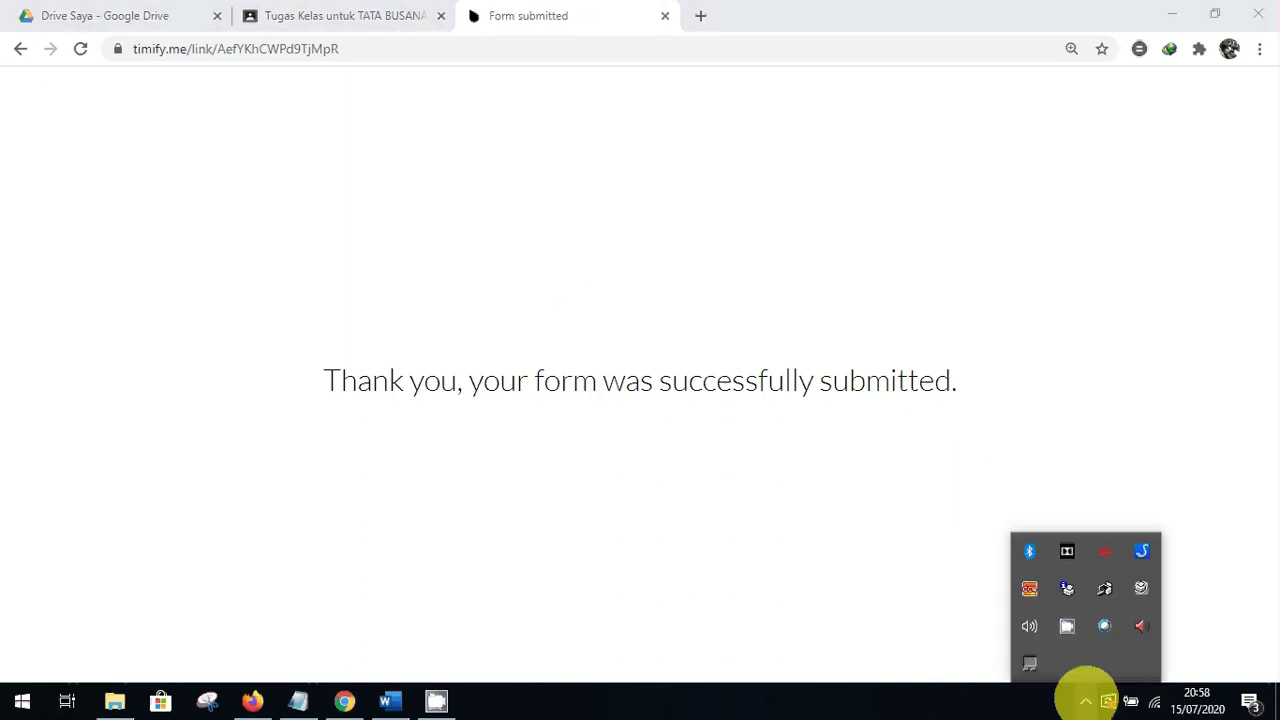